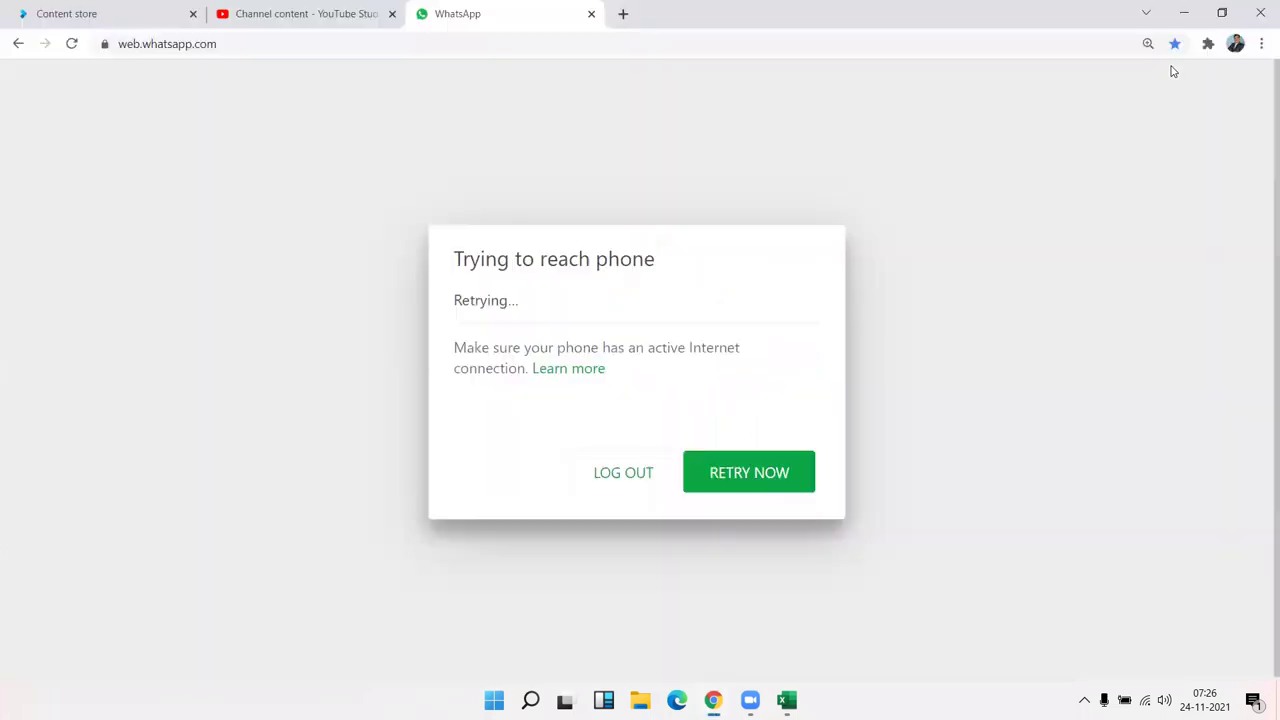
Step: Switch from WhatsApp Web to the Excel workbook 'If condition test (1)' on sheet Q9
key("alt+Tab")
key("alt+Tab")
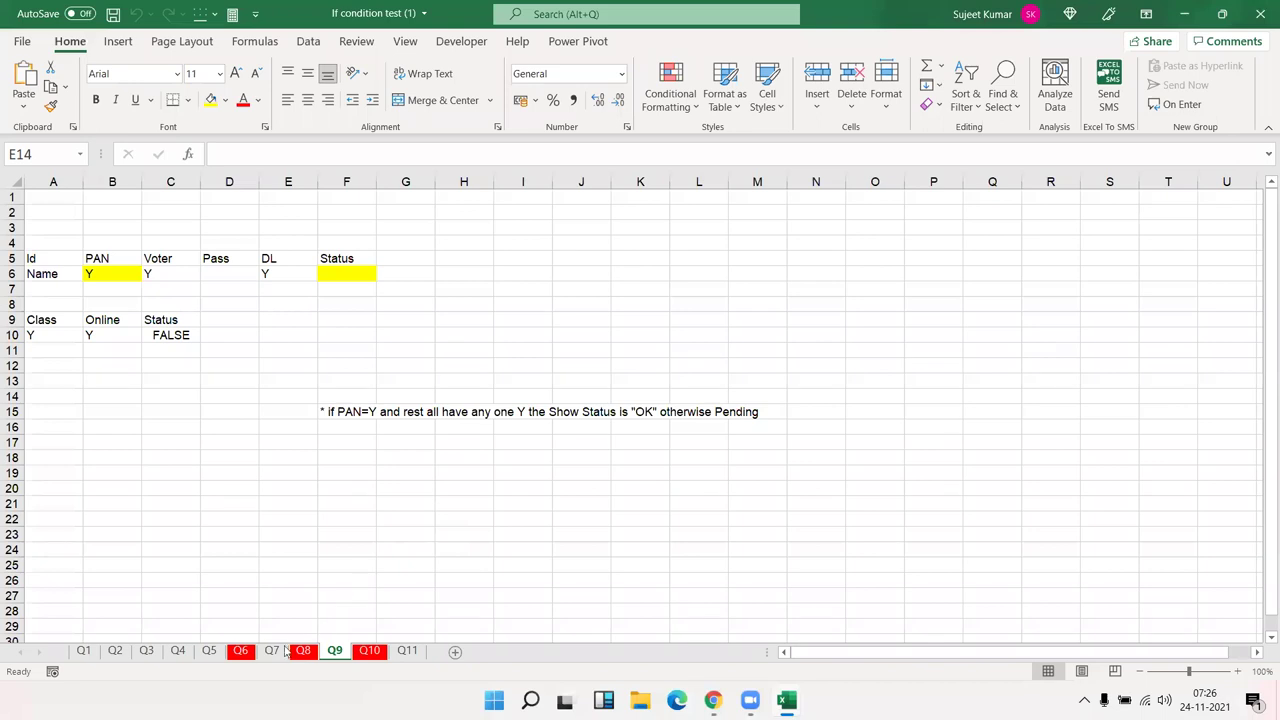
left_click(272, 651)
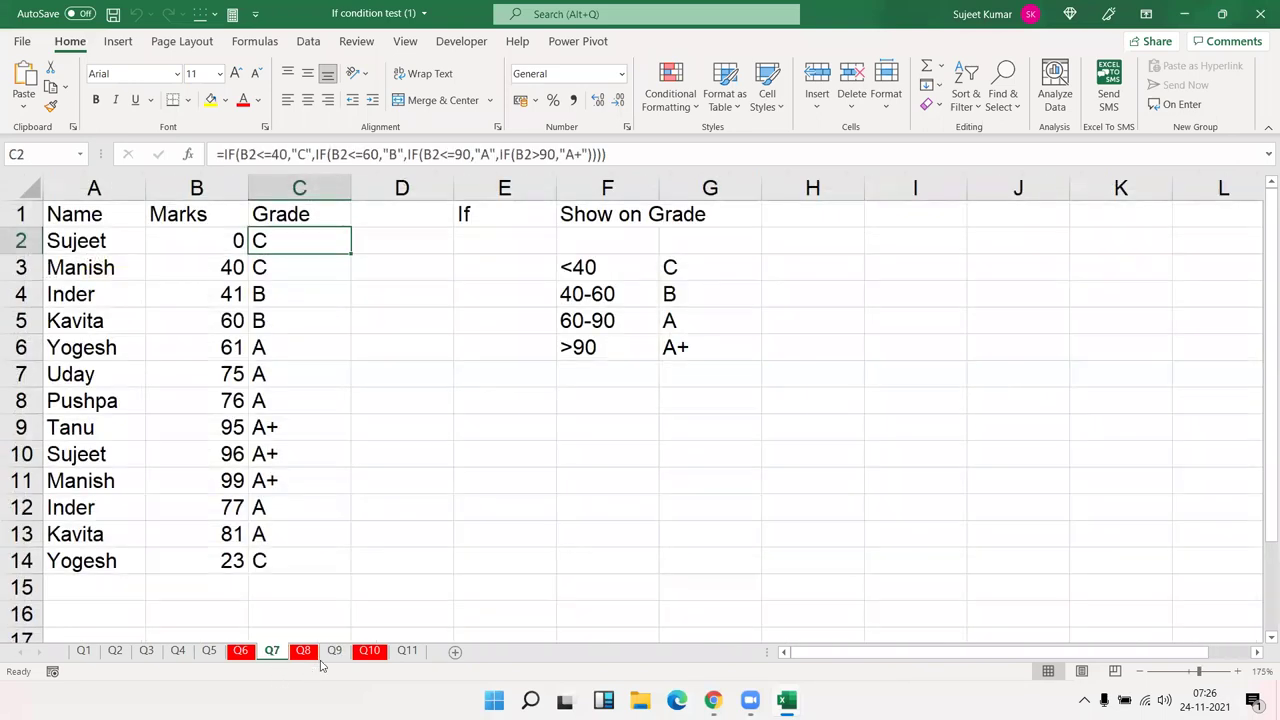
left_click(303, 651)
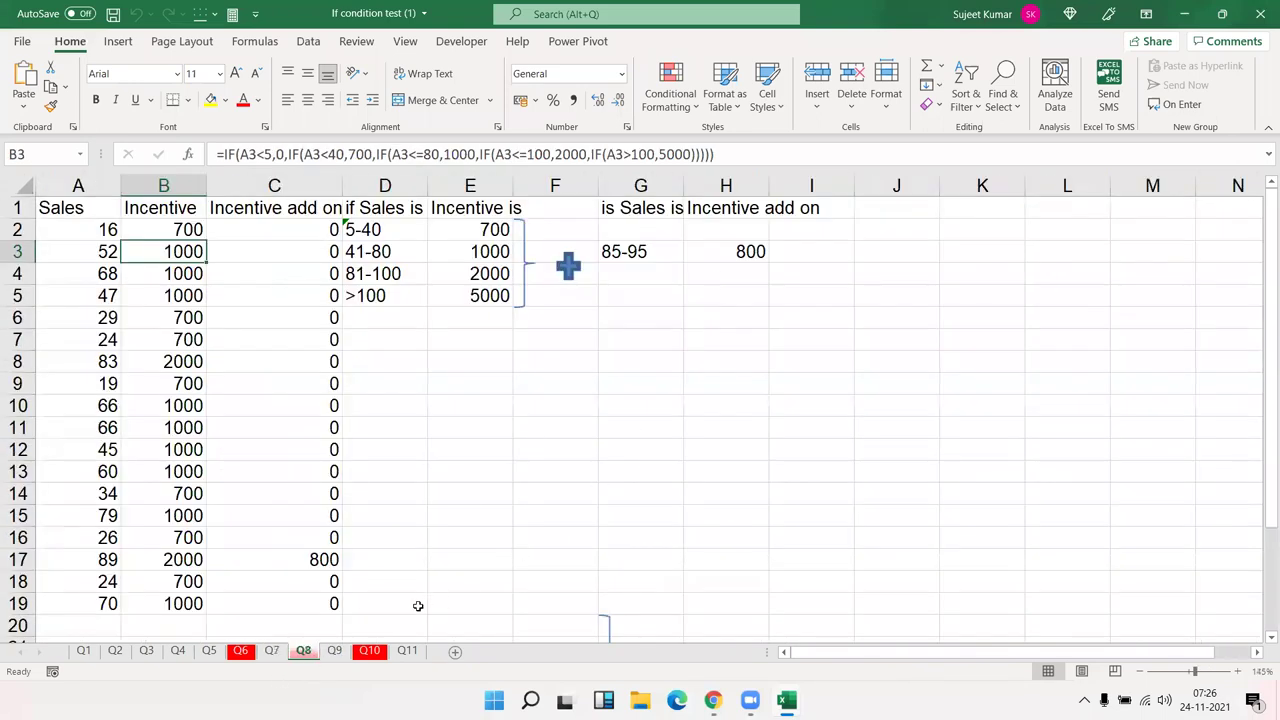
left_click(336, 652)
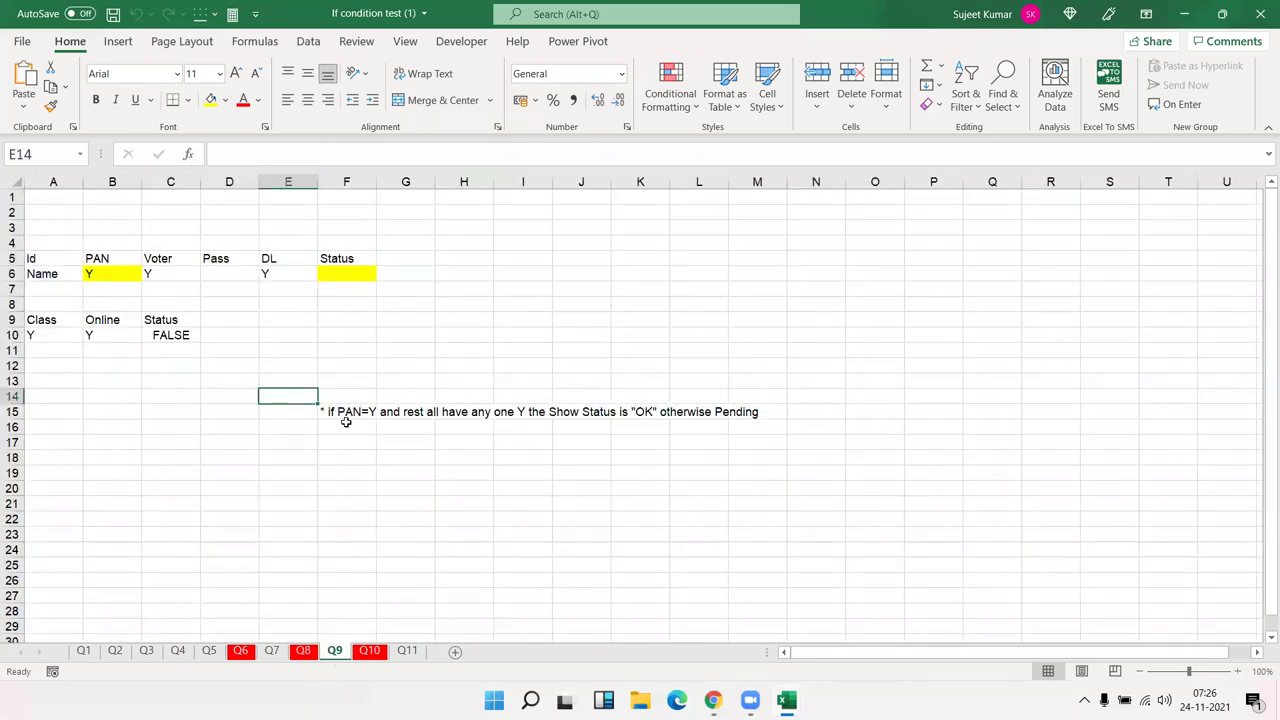
scroll(358, 328, "up", 1, "ctrl")
scroll(358, 328, "up", 1, "ctrl")
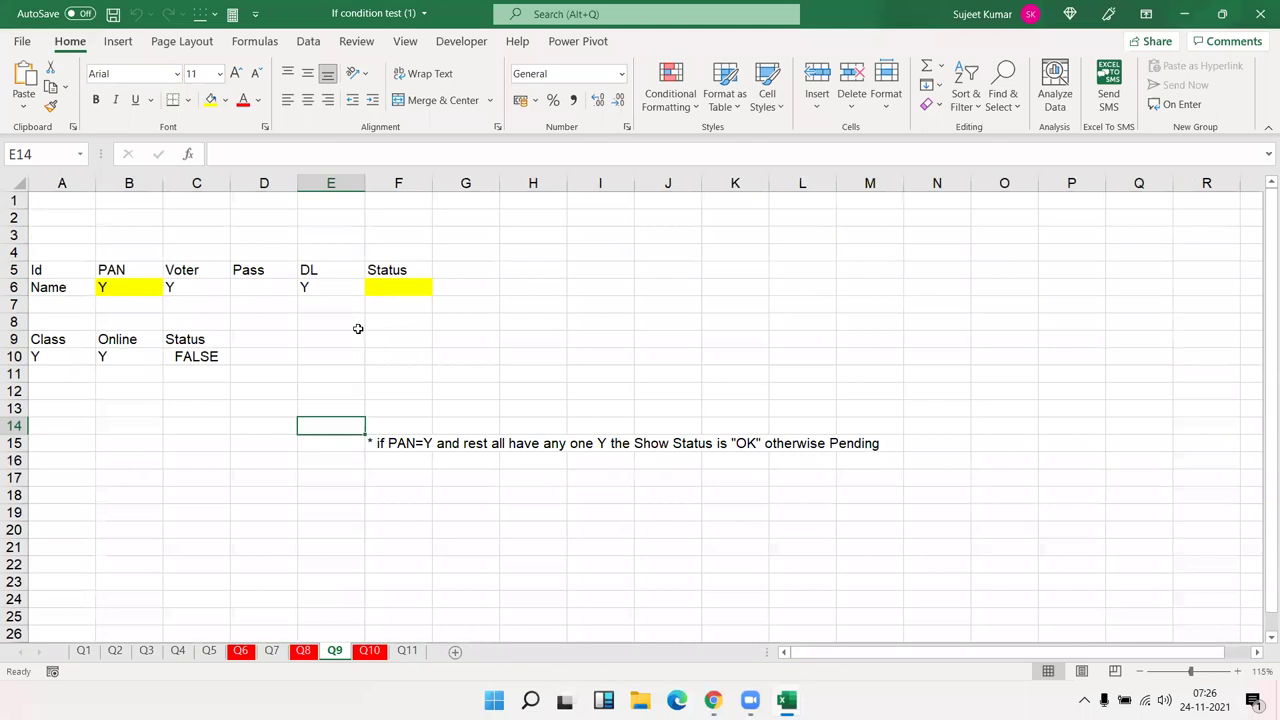
scroll(358, 328, "up", 1, "ctrl")
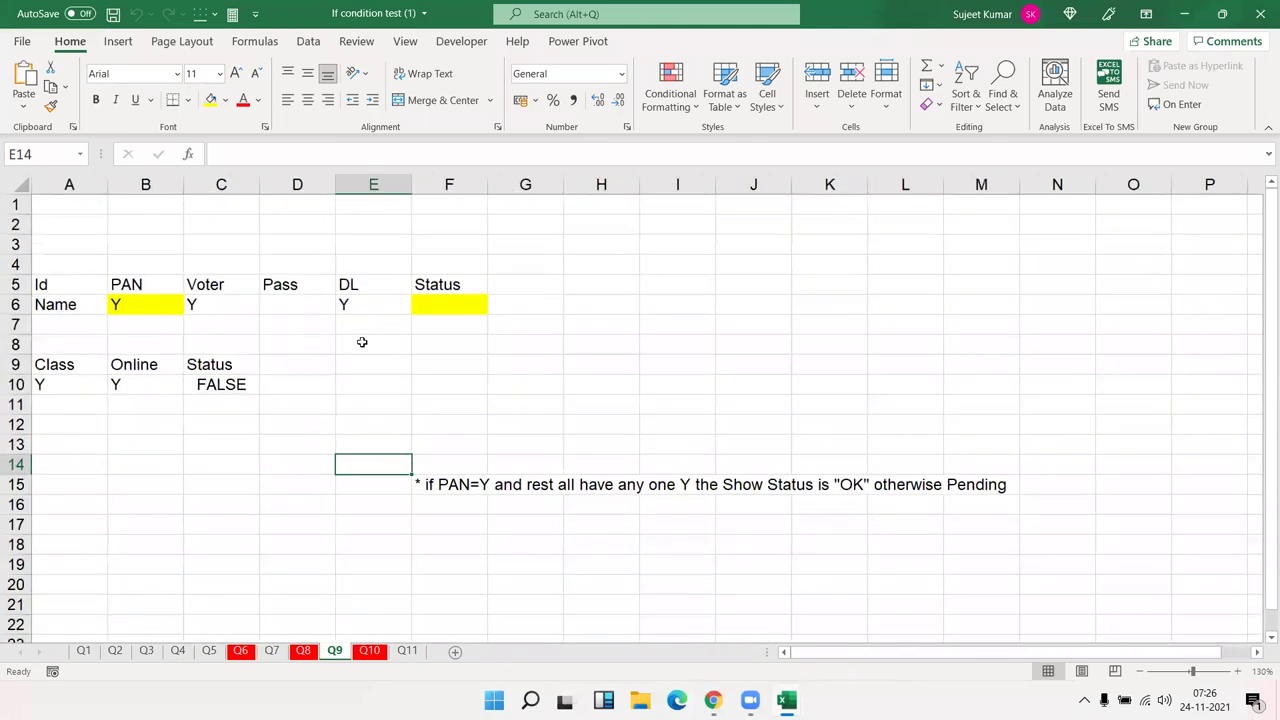
left_click(456, 484)
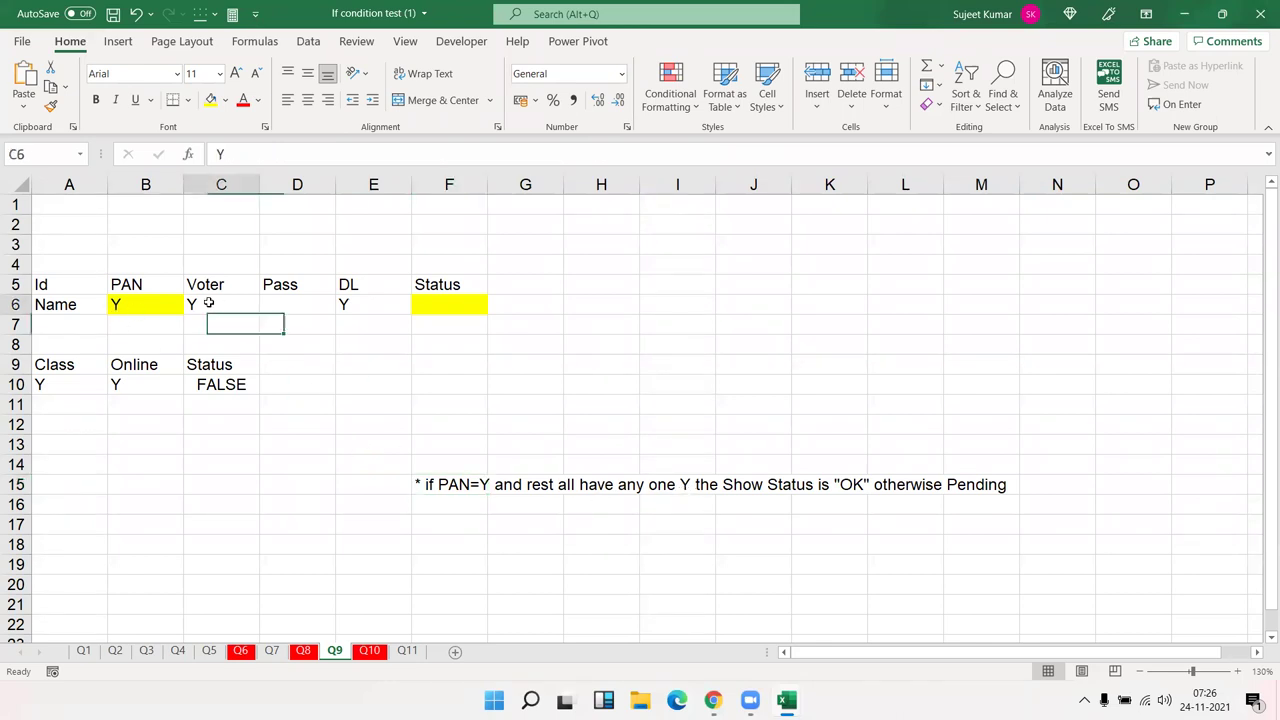
left_click_drag(228, 305, 348, 302)
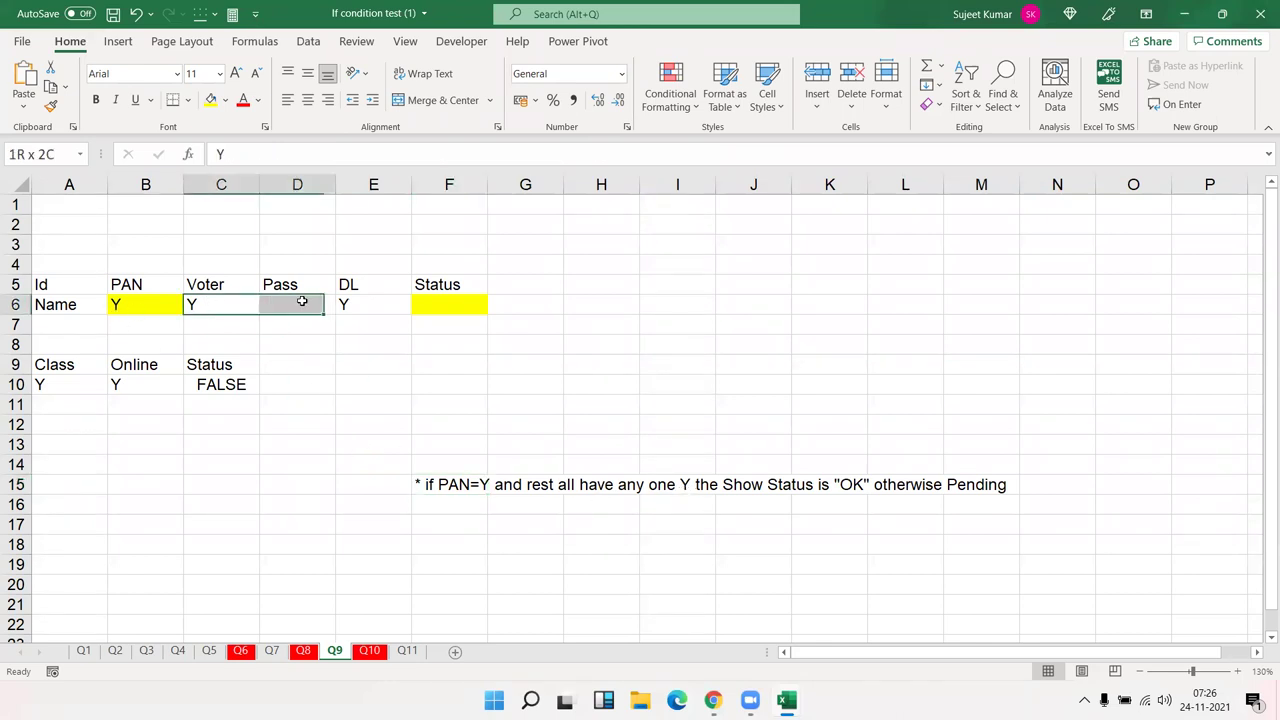
left_click(112, 306)
left_click_drag(205, 308, 341, 304)
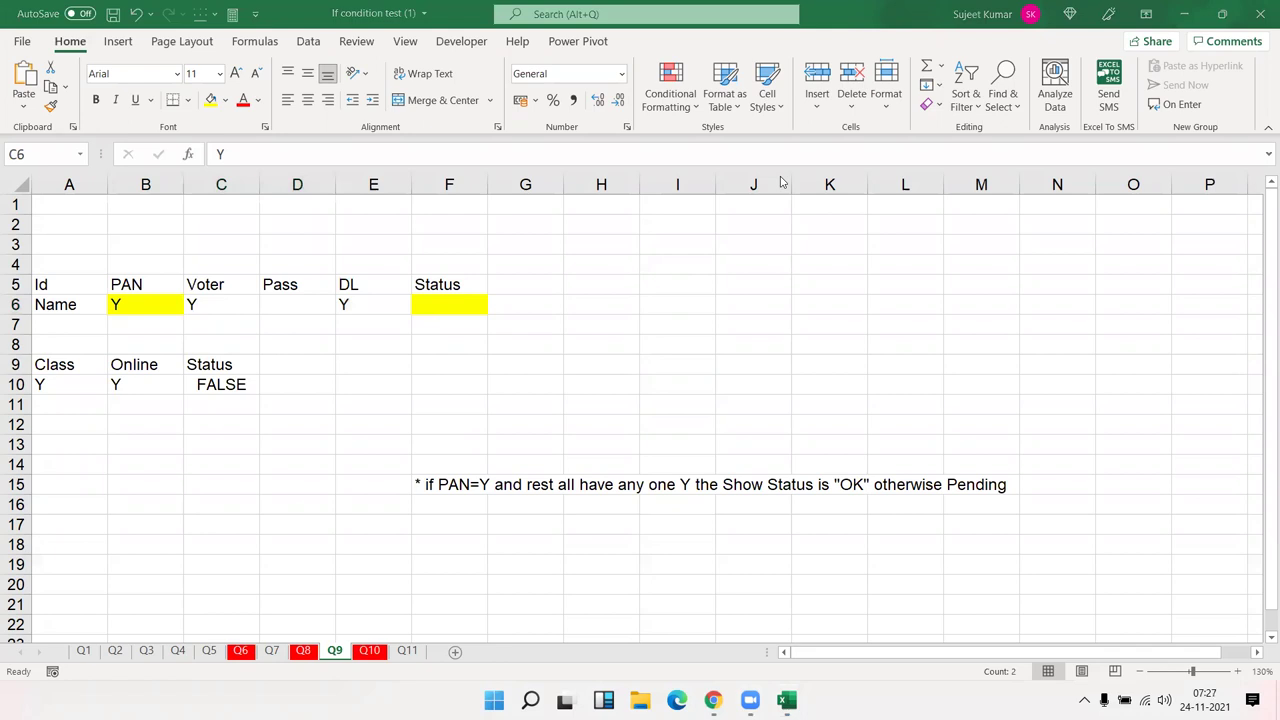
left_click(443, 300)
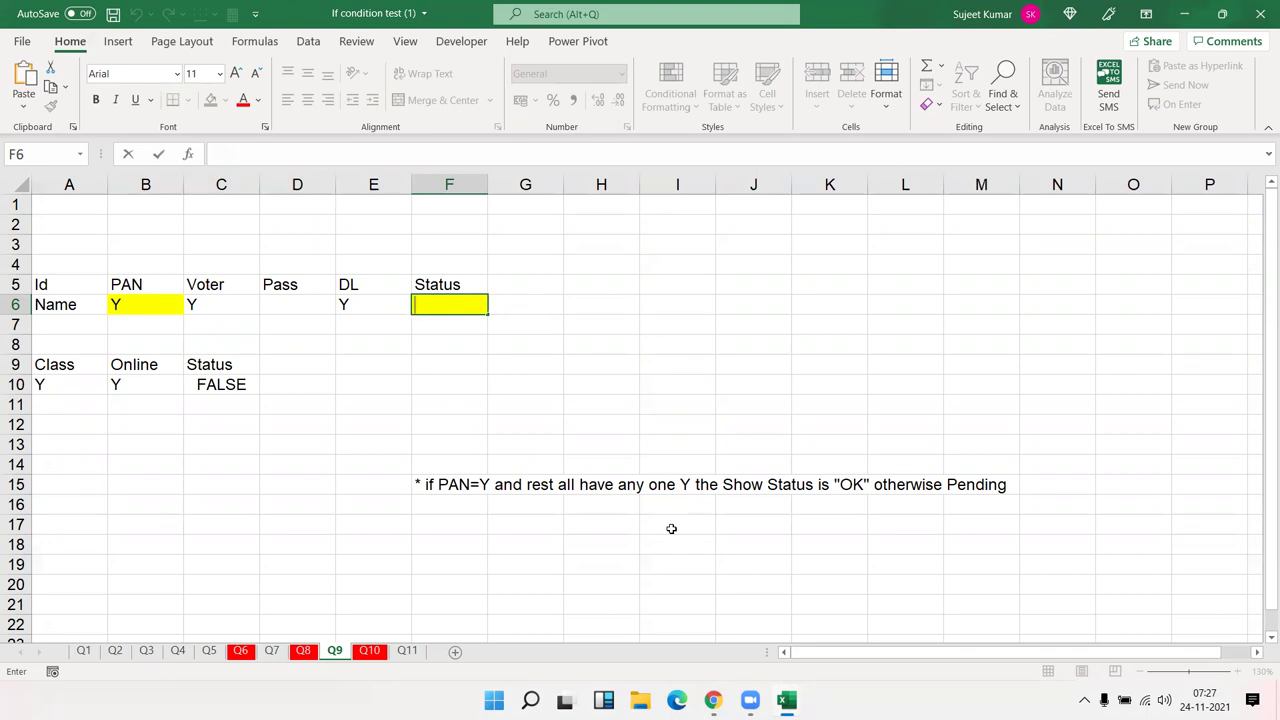
Step: Enter =AND(B6="Y",OR(C6="y",D6="y",E6="y")) in F6 so it returns TRUE
type("=")
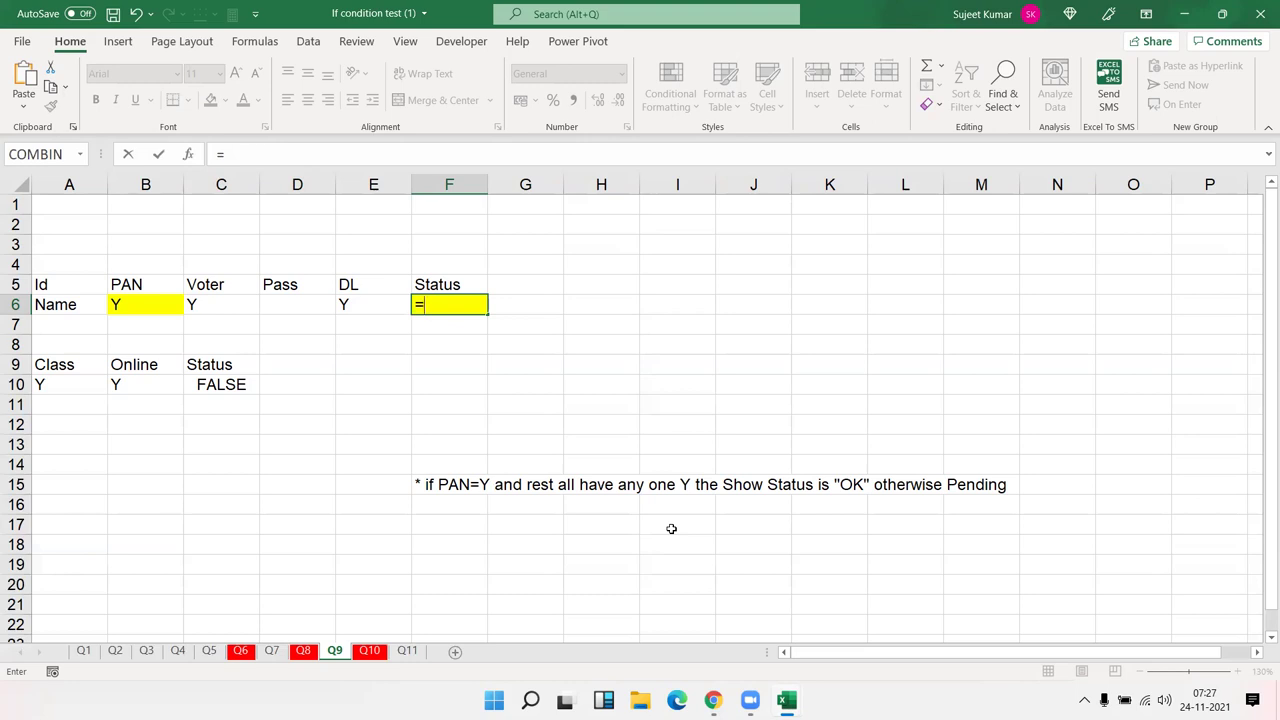
type("and")
key("Tab")
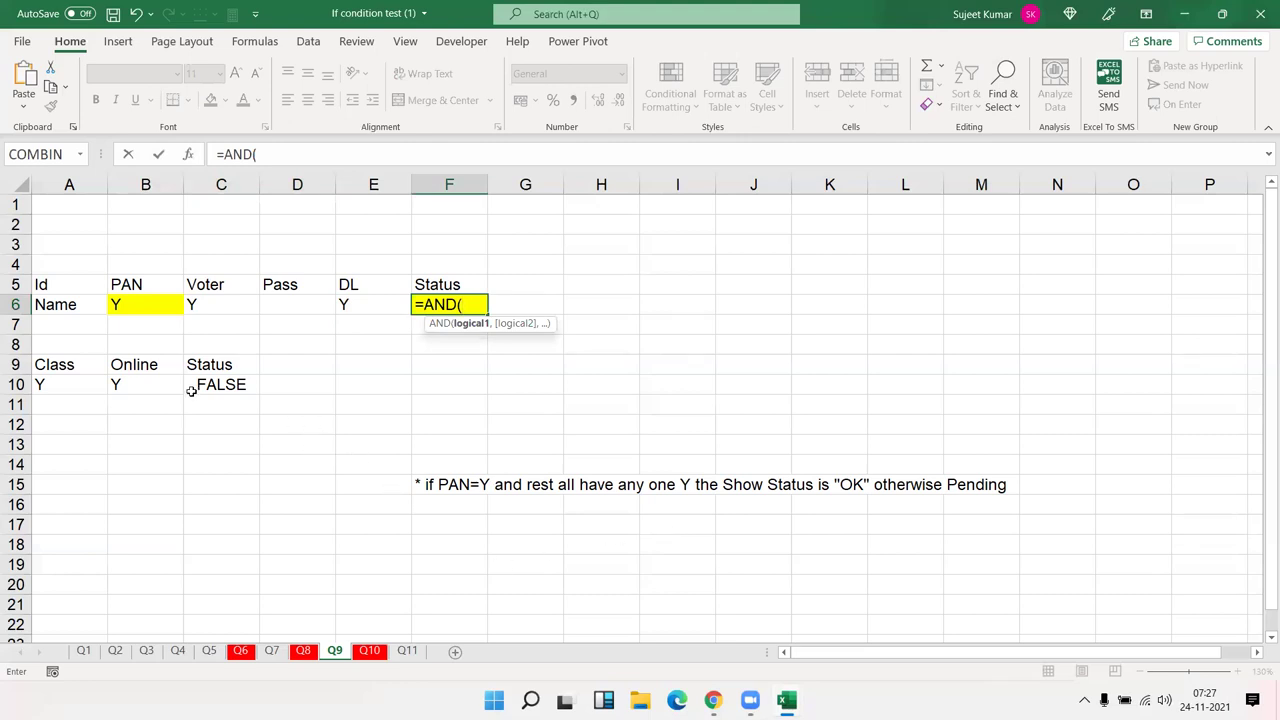
left_click(136, 307)
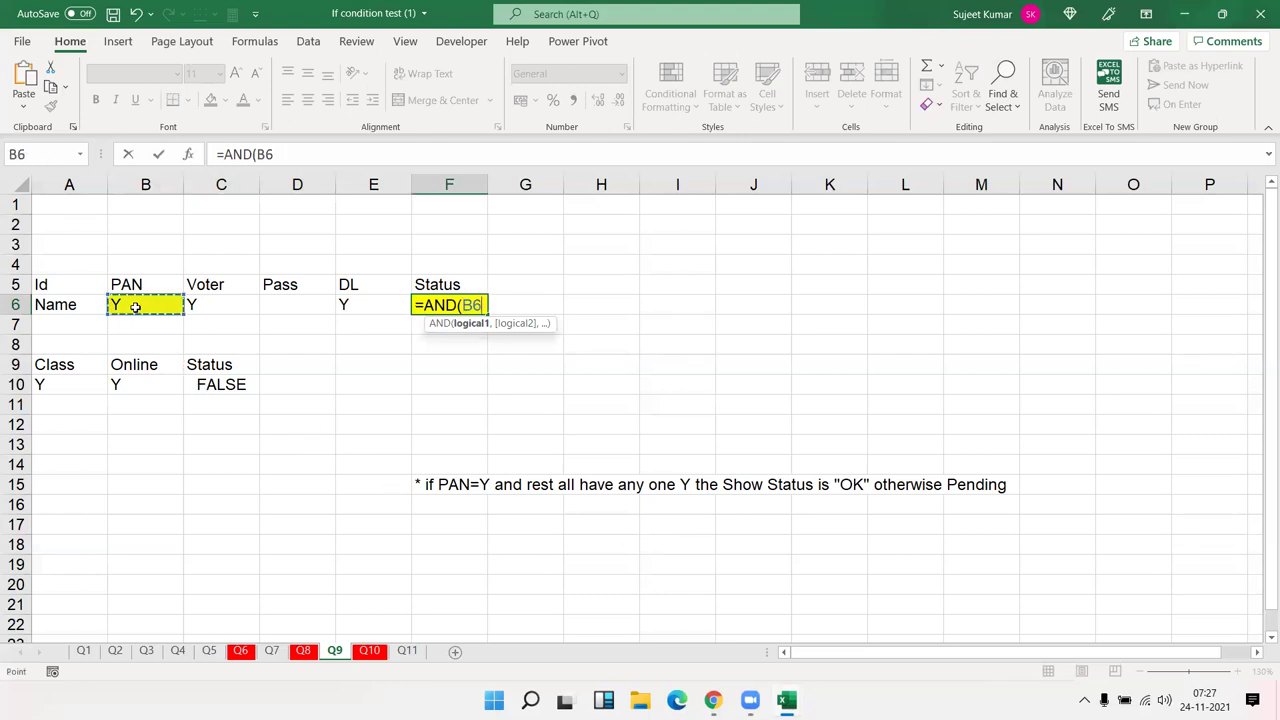
type("=\"Y\"")
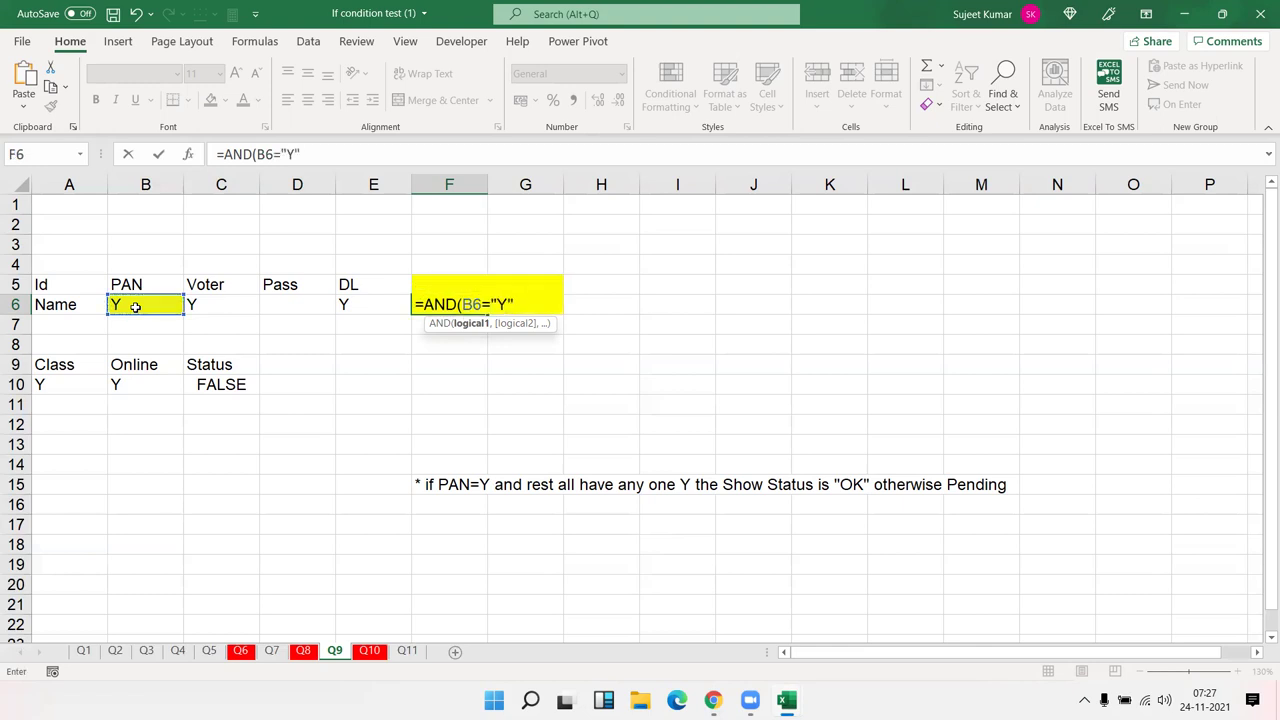
type(",")
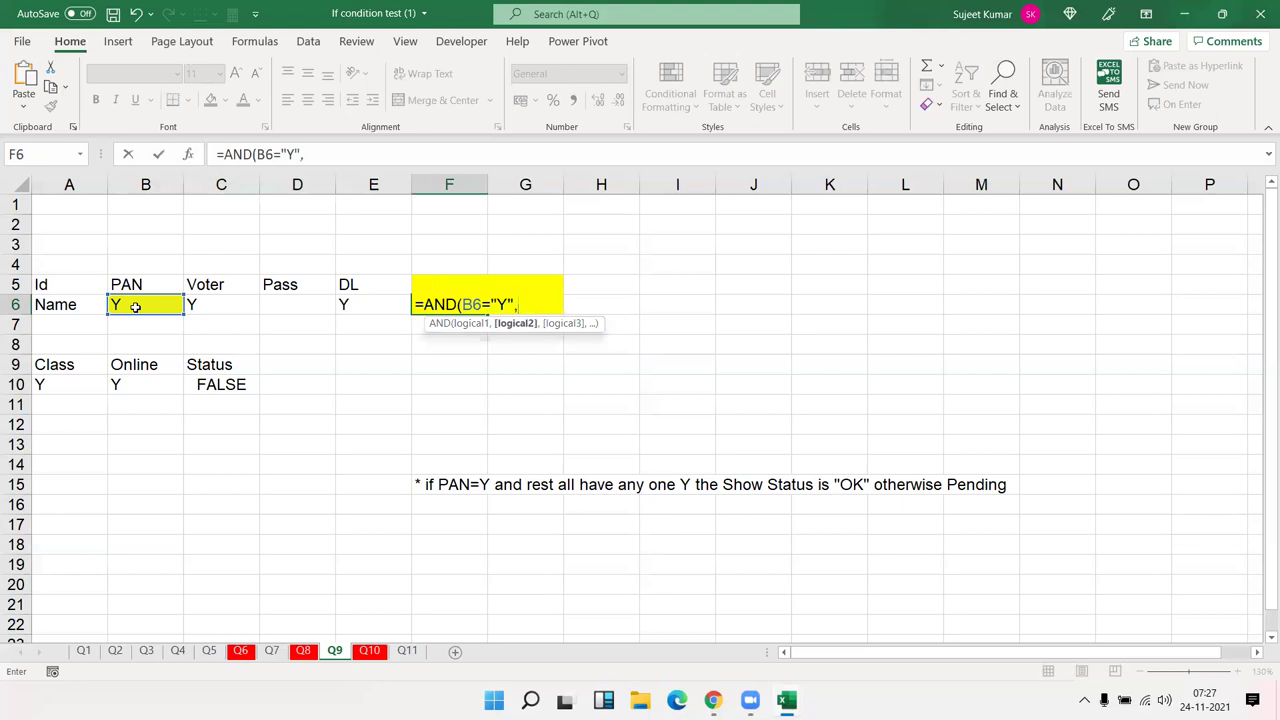
type("OR(")
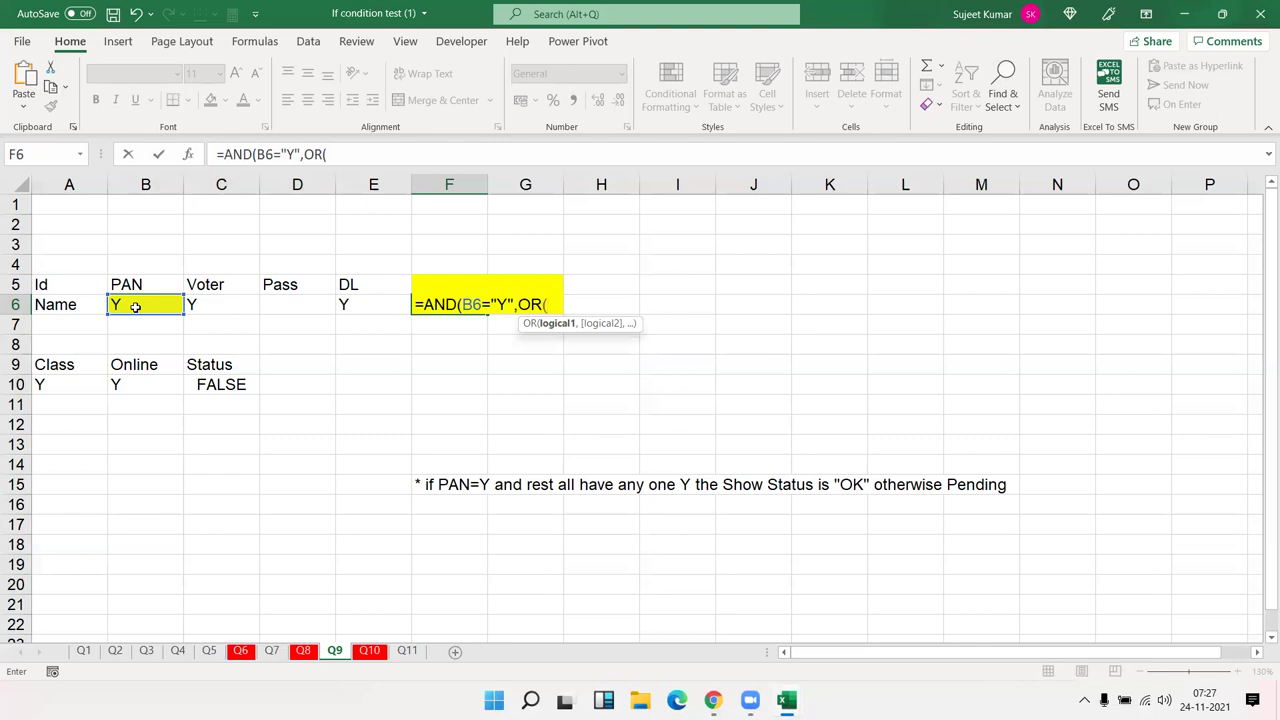
left_click(199, 301)
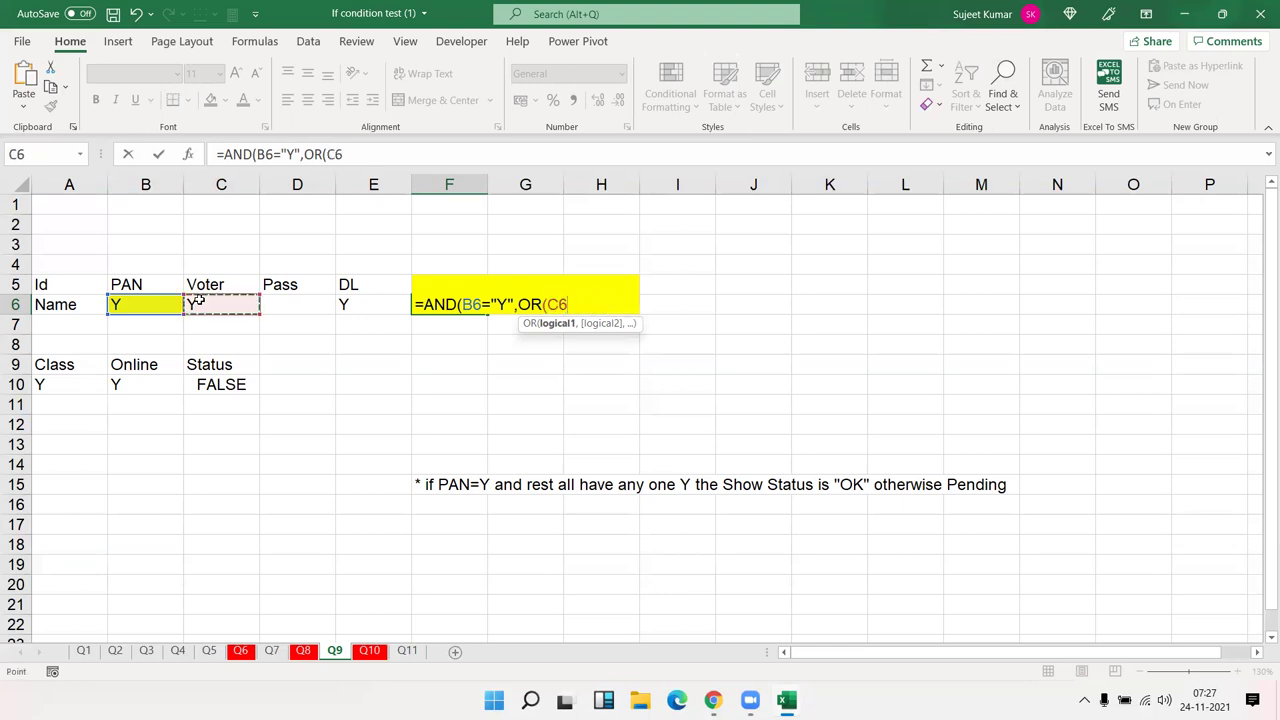
type("=\"")
type("y\",")
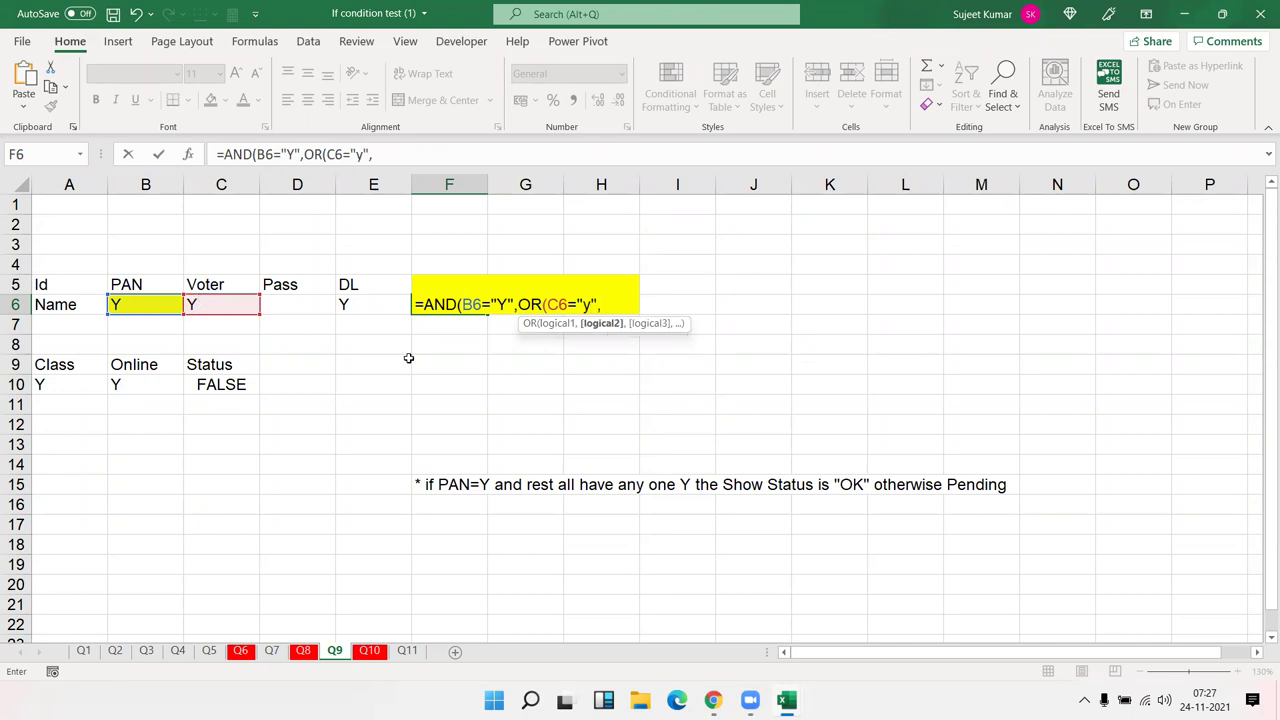
left_click(293, 305)
type("=")
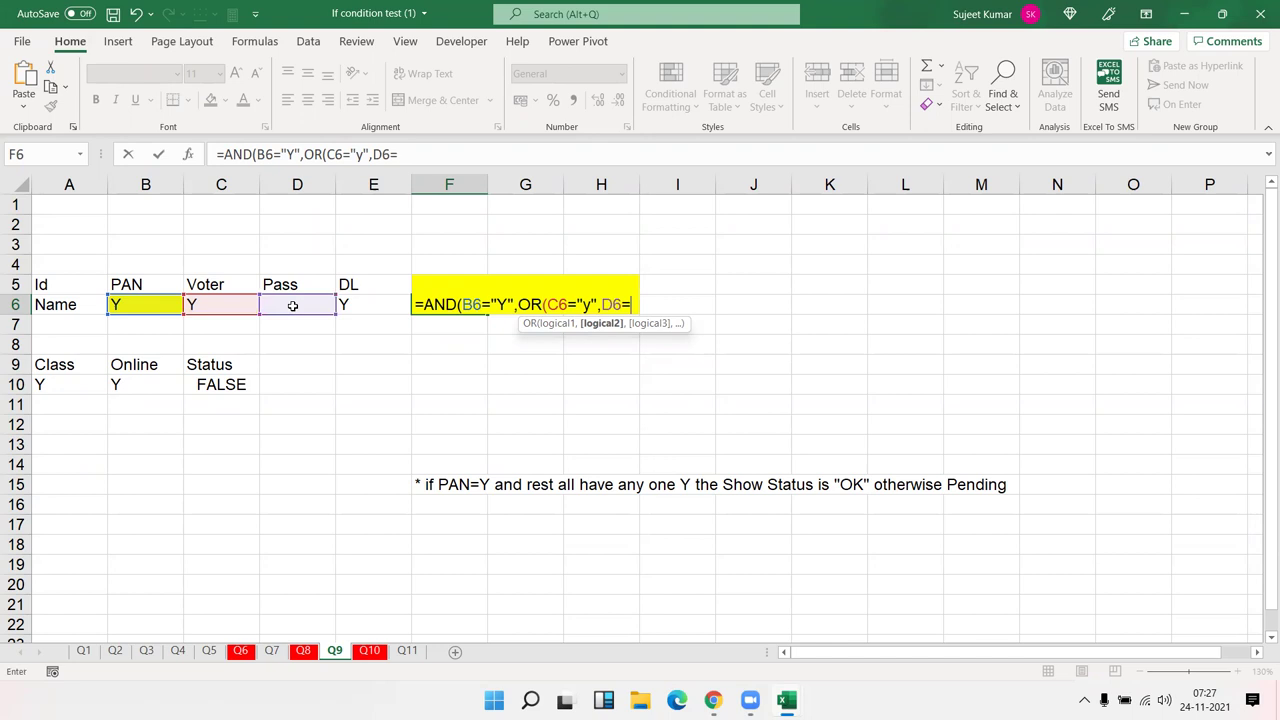
type("\"y\",")
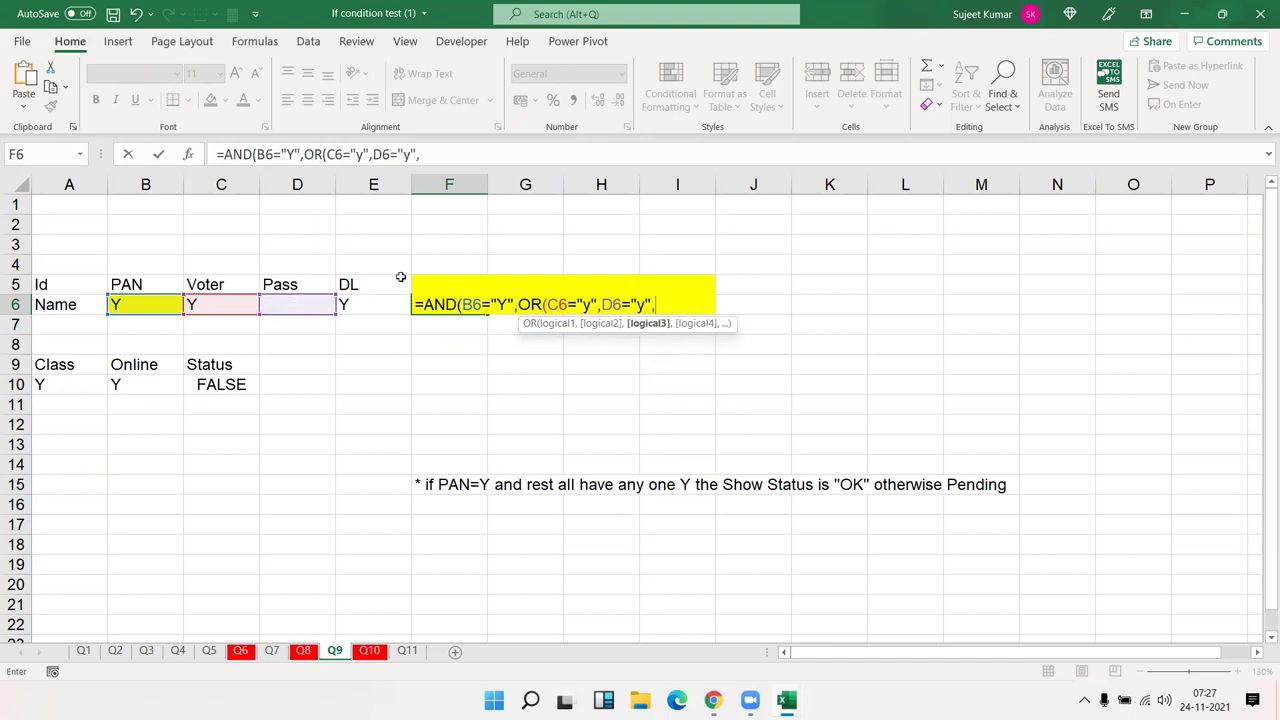
left_click(358, 305)
type("=\"y\"")
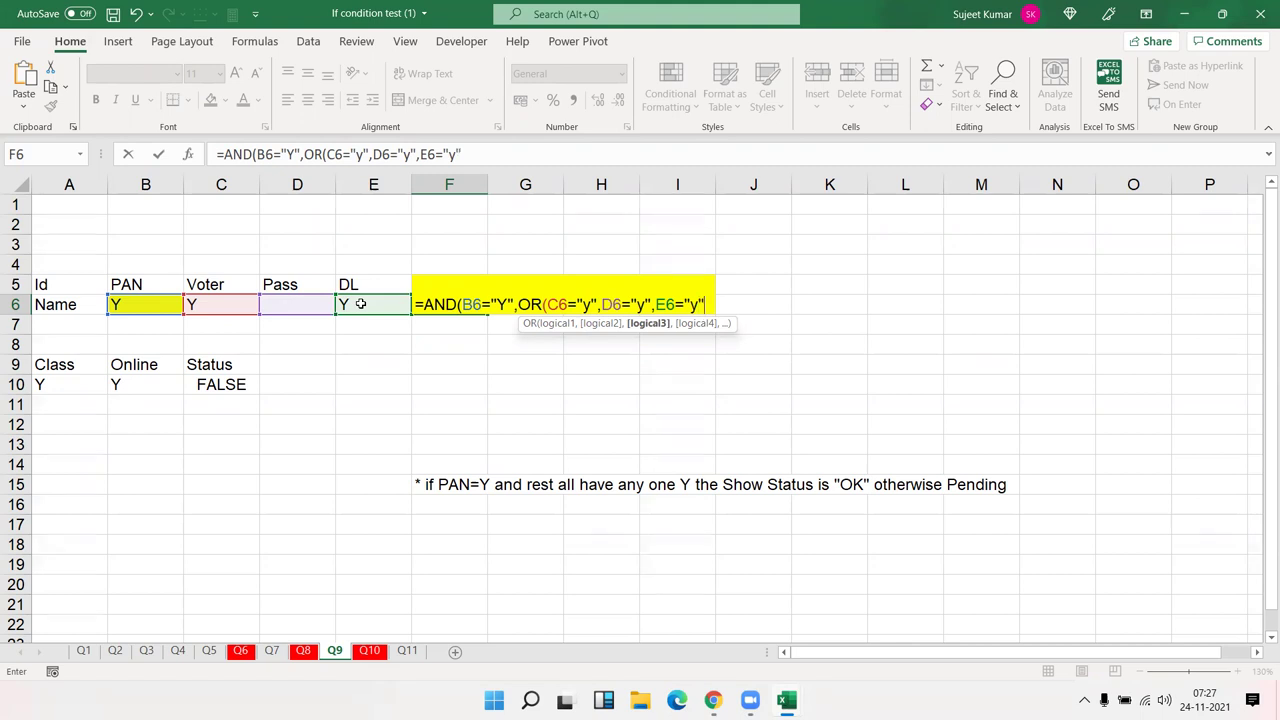
type(")")
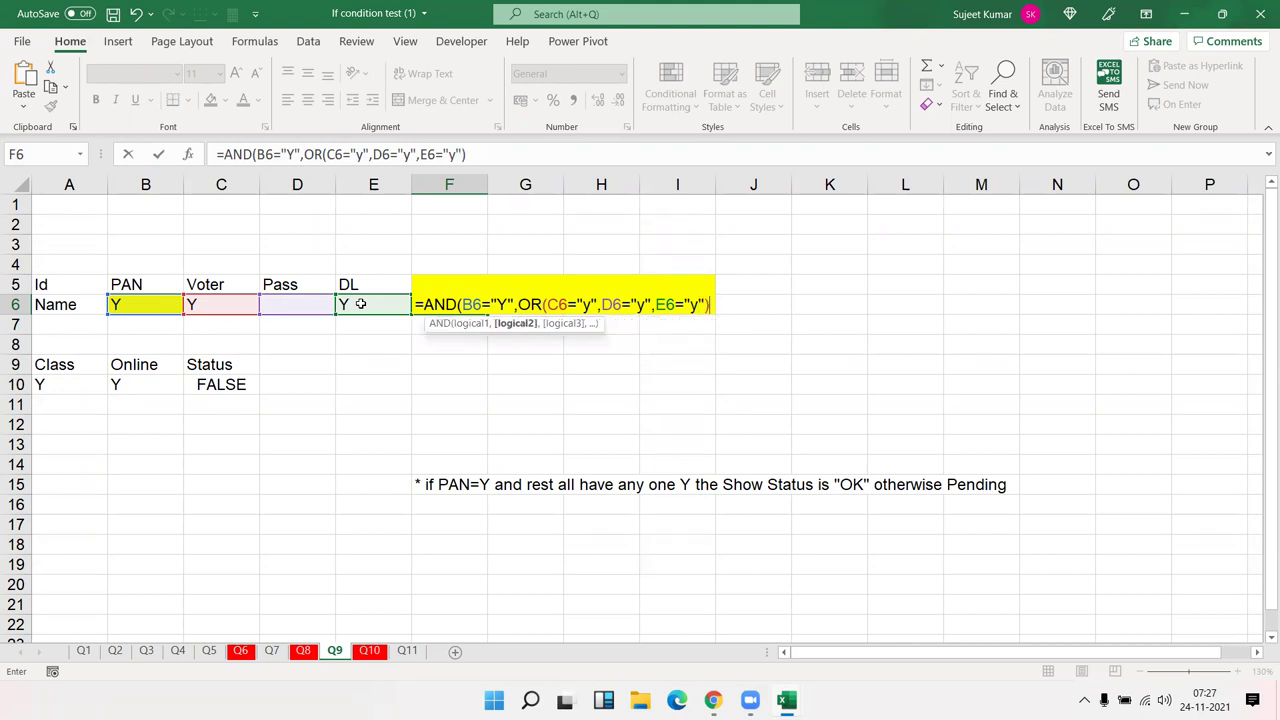
type(")")
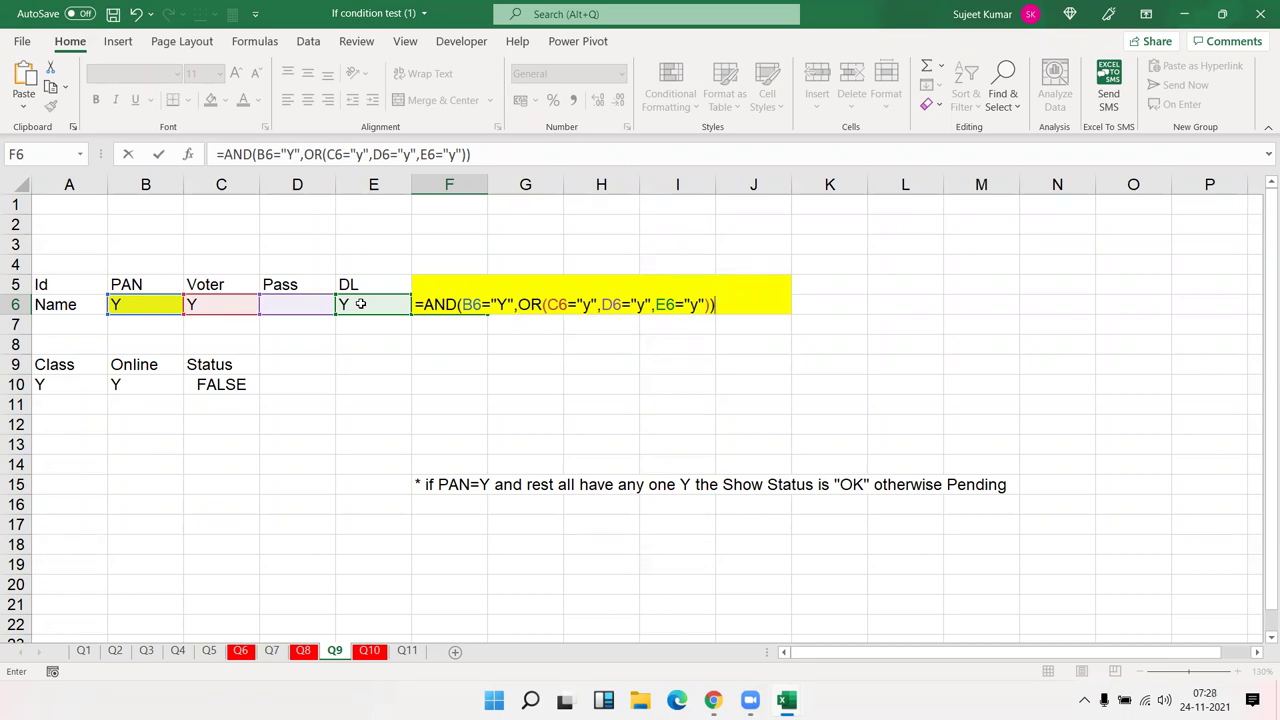
key("Return")
key("Up")
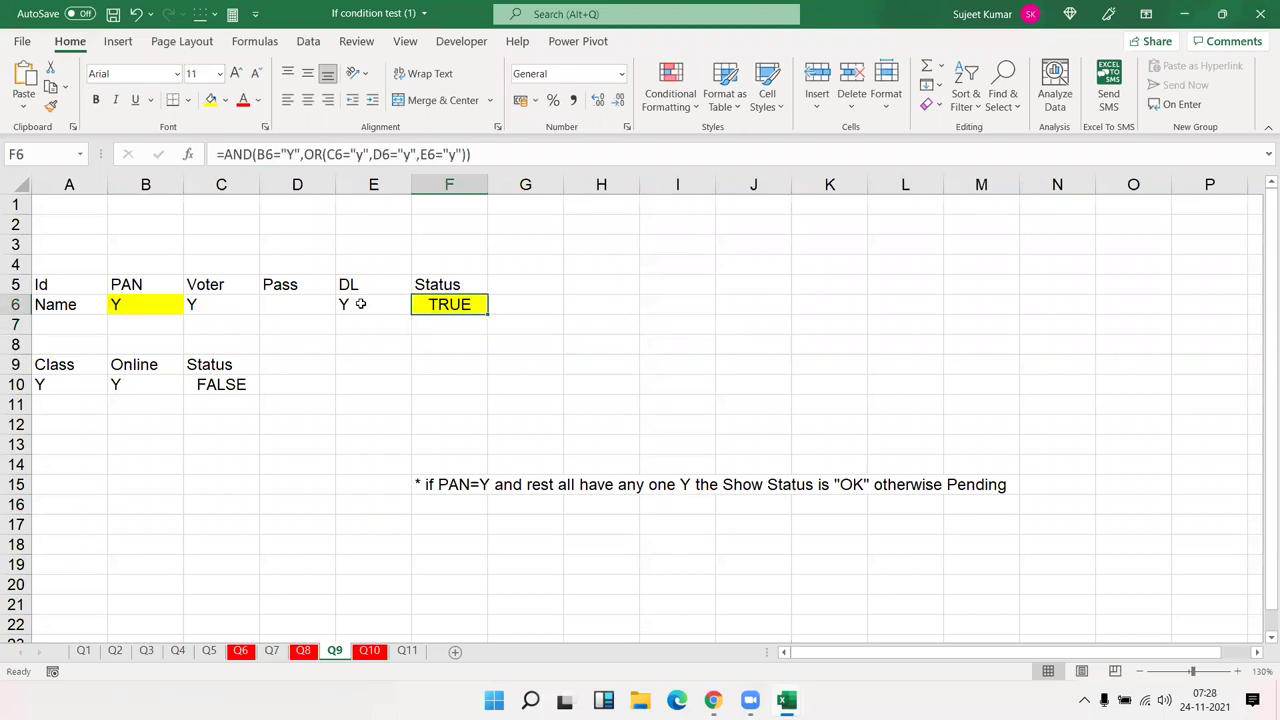
Step: Run Evaluate Formula on F6 and resolve the PAN and Voter checks to TRUE
left_click(255, 41)
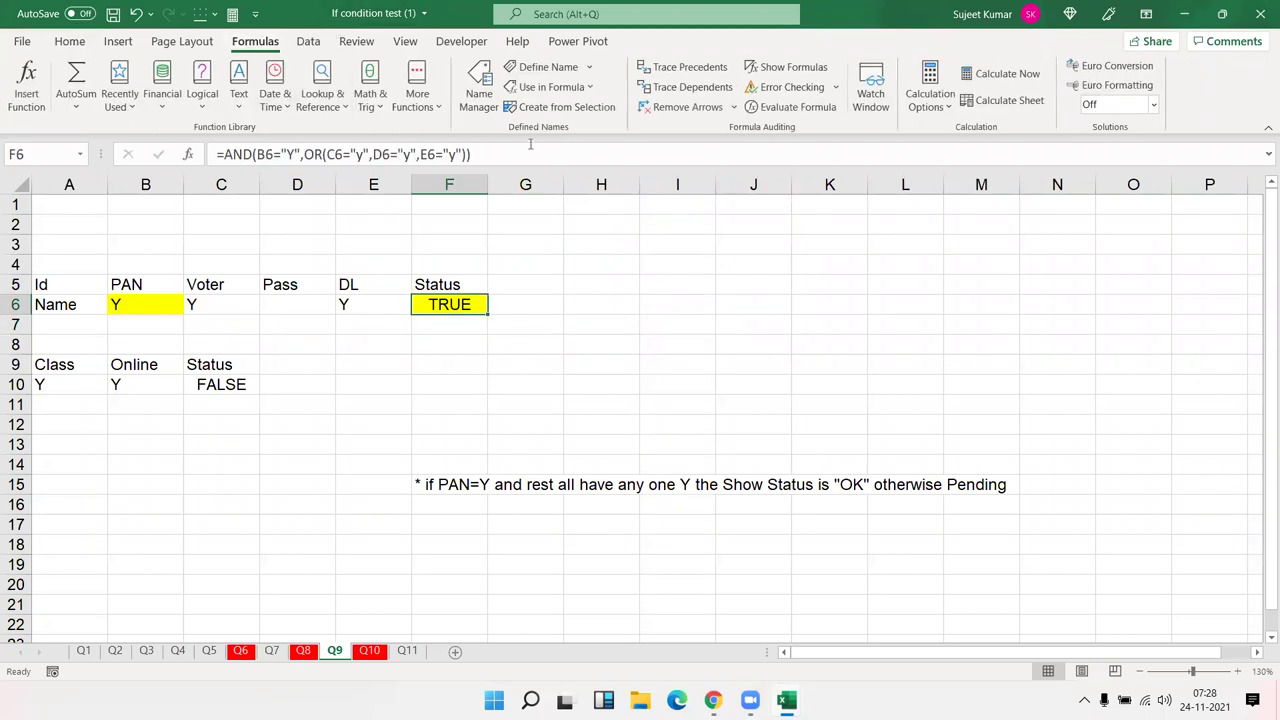
left_click(769, 108)
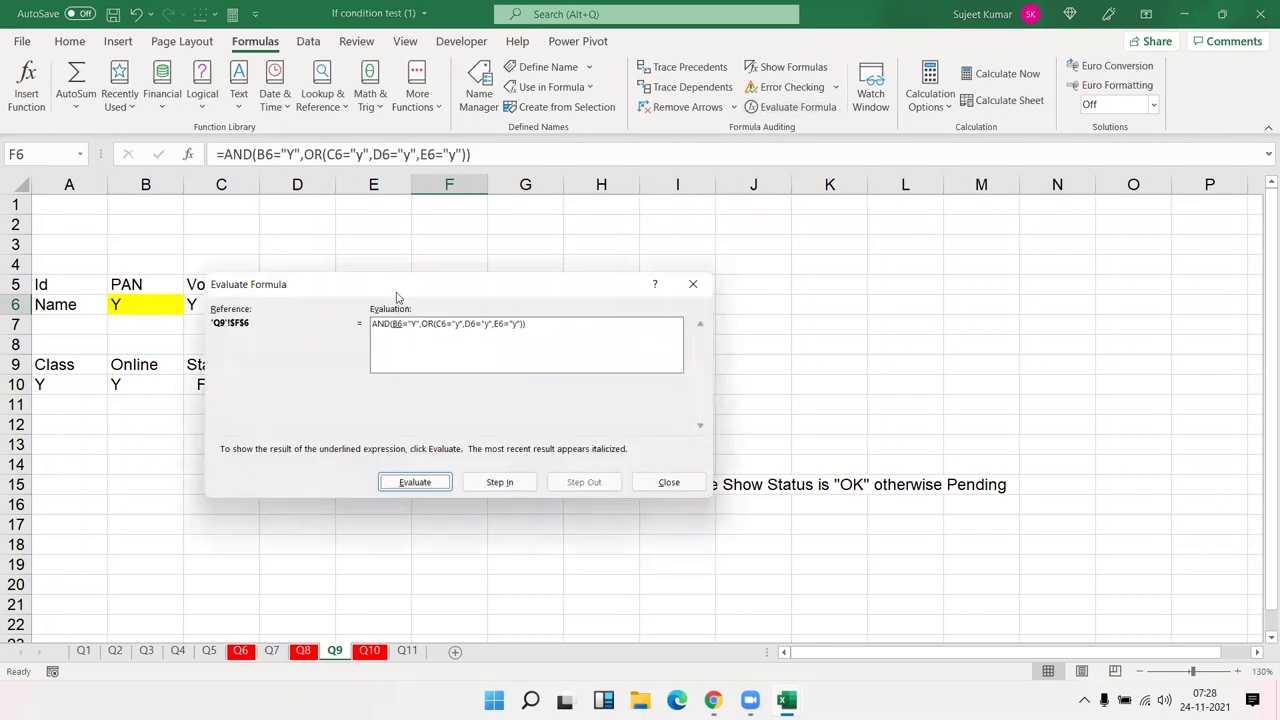
left_click_drag(420, 285, 765, 206)
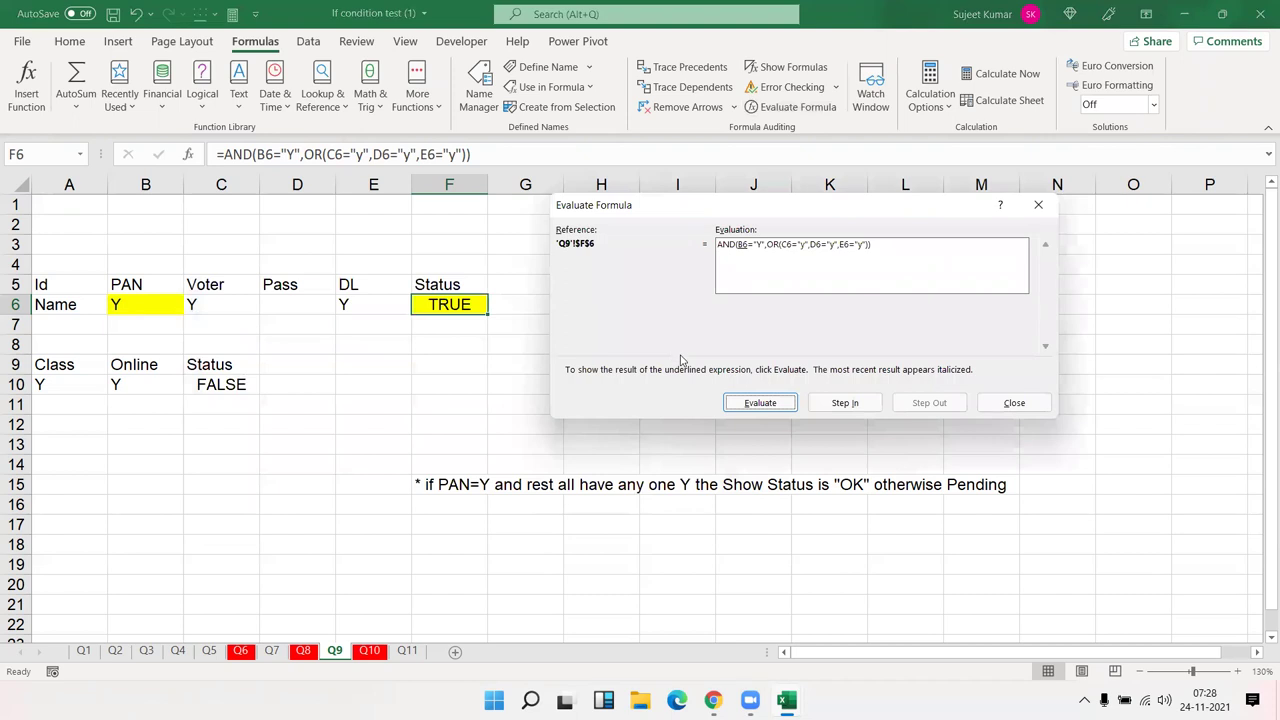
left_click(768, 406)
left_click(768, 406)
left_click(768, 406)
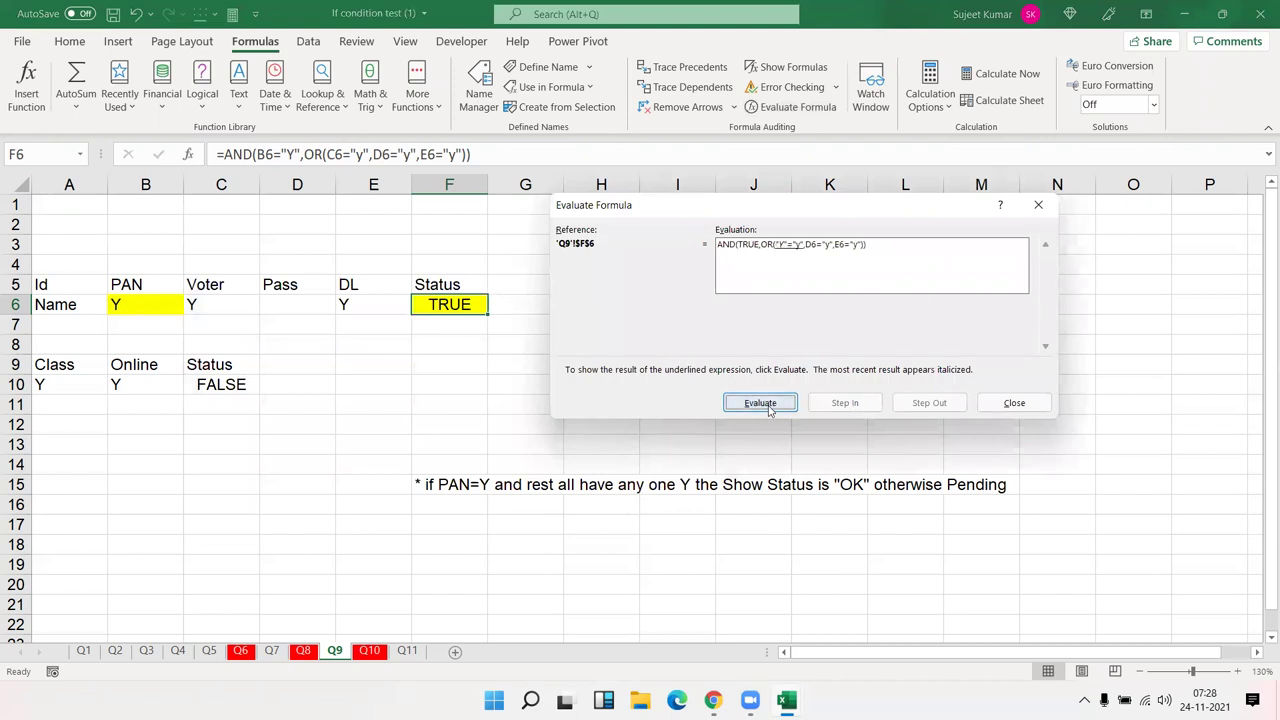
left_click(768, 406)
Step: Resolve the Pass and DL checks and the OR part to the final TRUE, then close
left_click(768, 406)
left_click(768, 406)
left_click(768, 406)
left_click(768, 406)
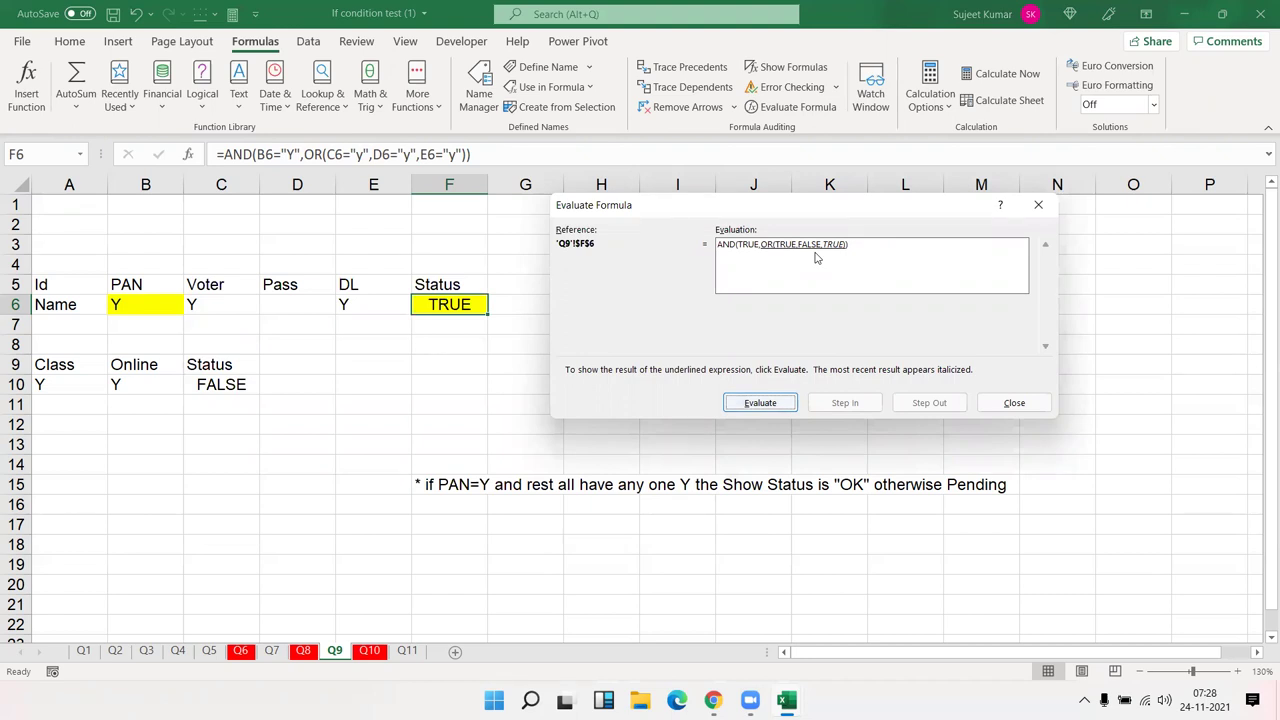
left_click(770, 405)
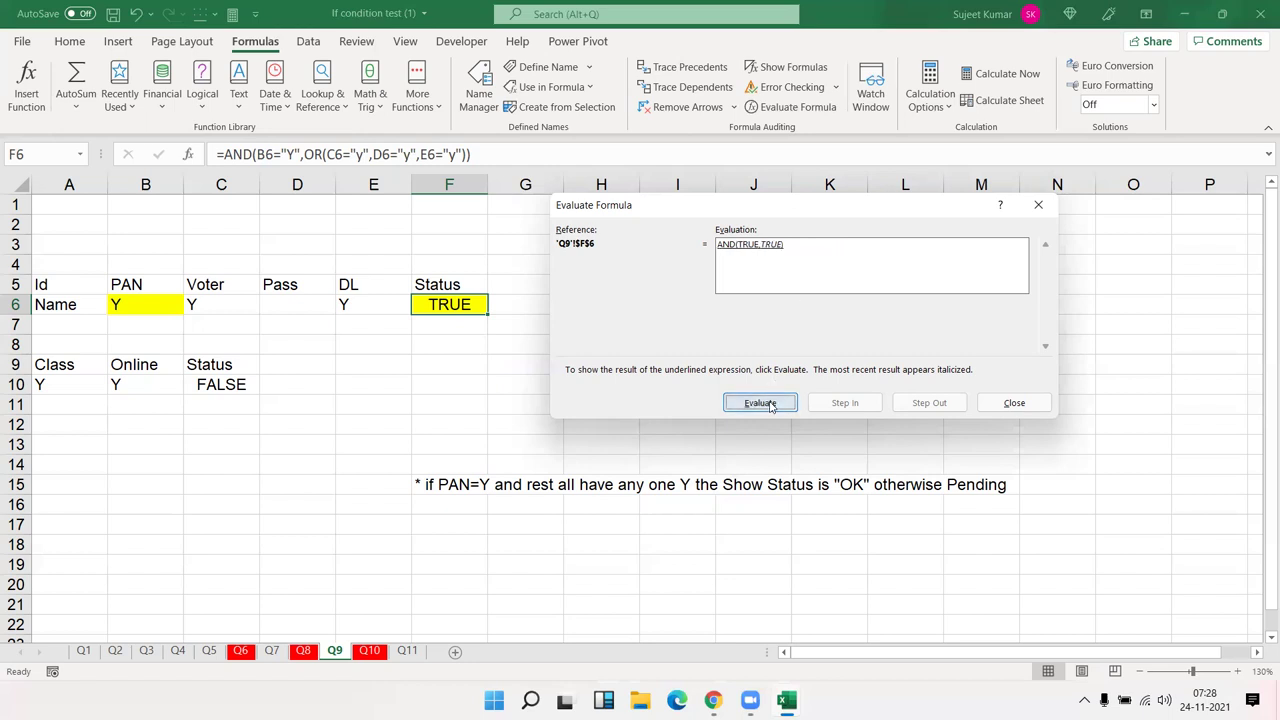
left_click(770, 406)
left_click(1014, 402)
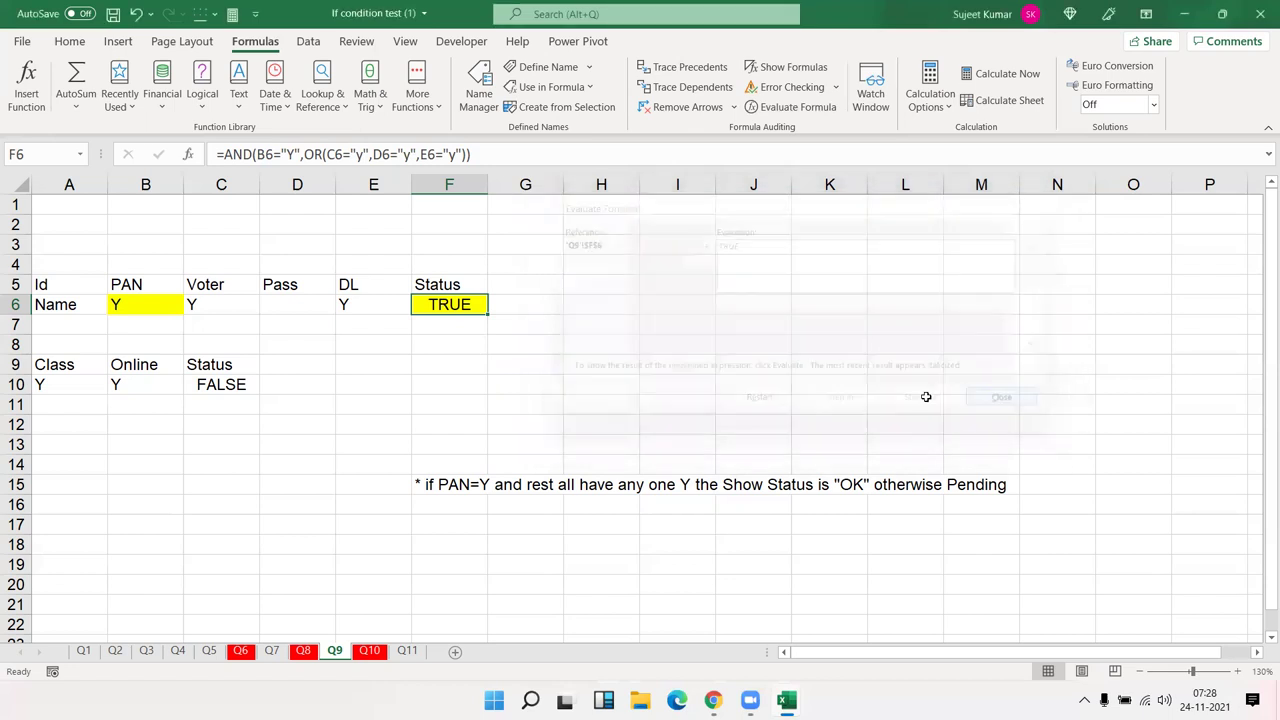
Step: Wrap F6's formula in IF to return "OK" or "pending"
double_click(434, 305)
key("Left")
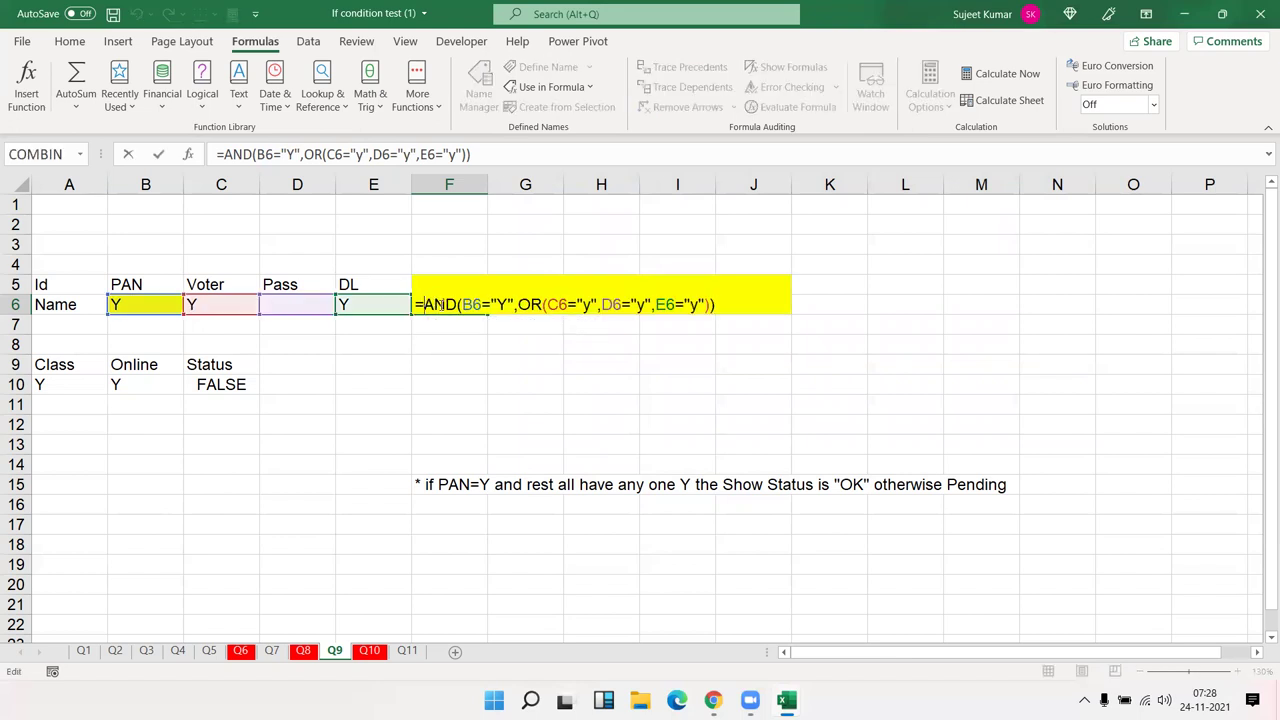
type("IF(")
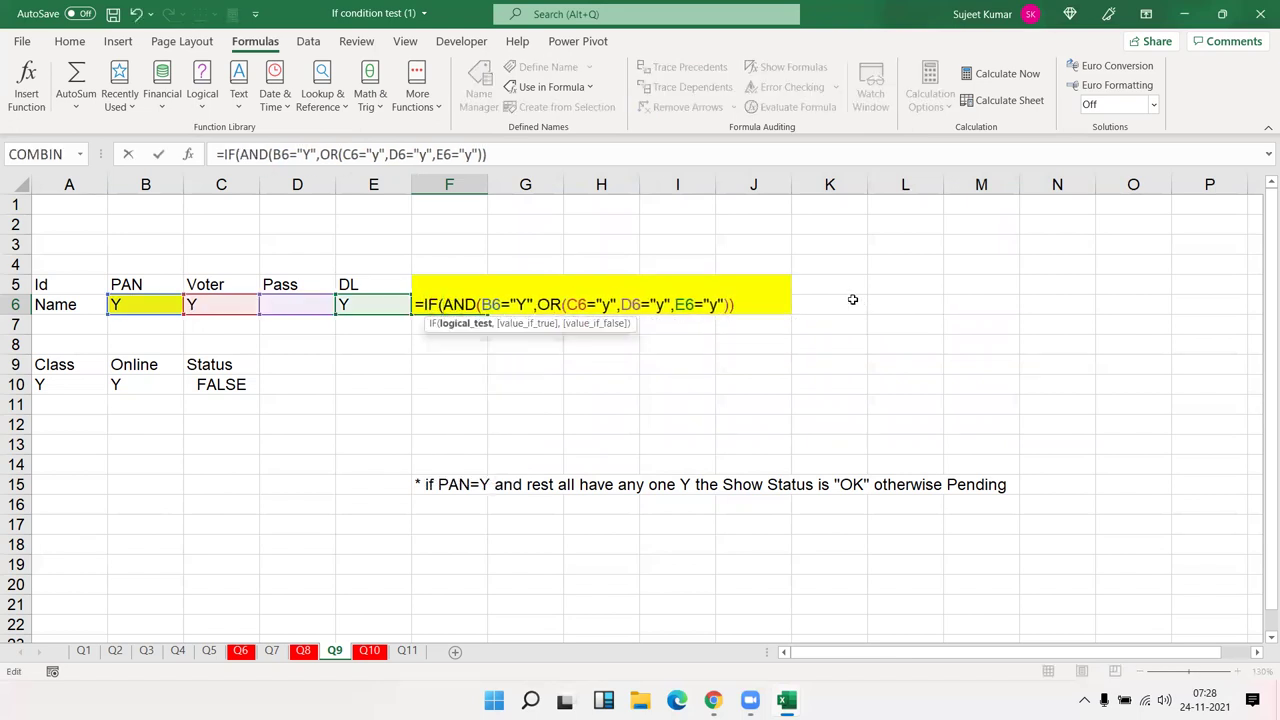
left_click(740, 305)
type(",\"OK\",\"pending\")")
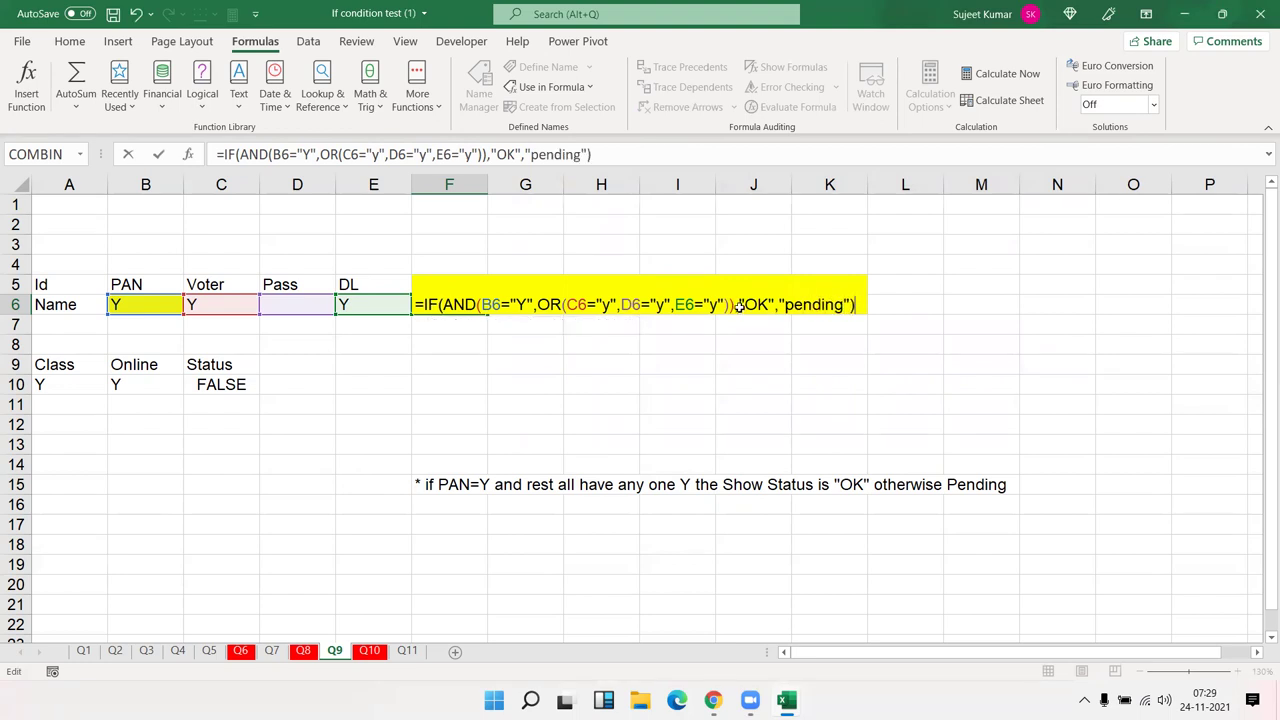
key("ctrl+Return")
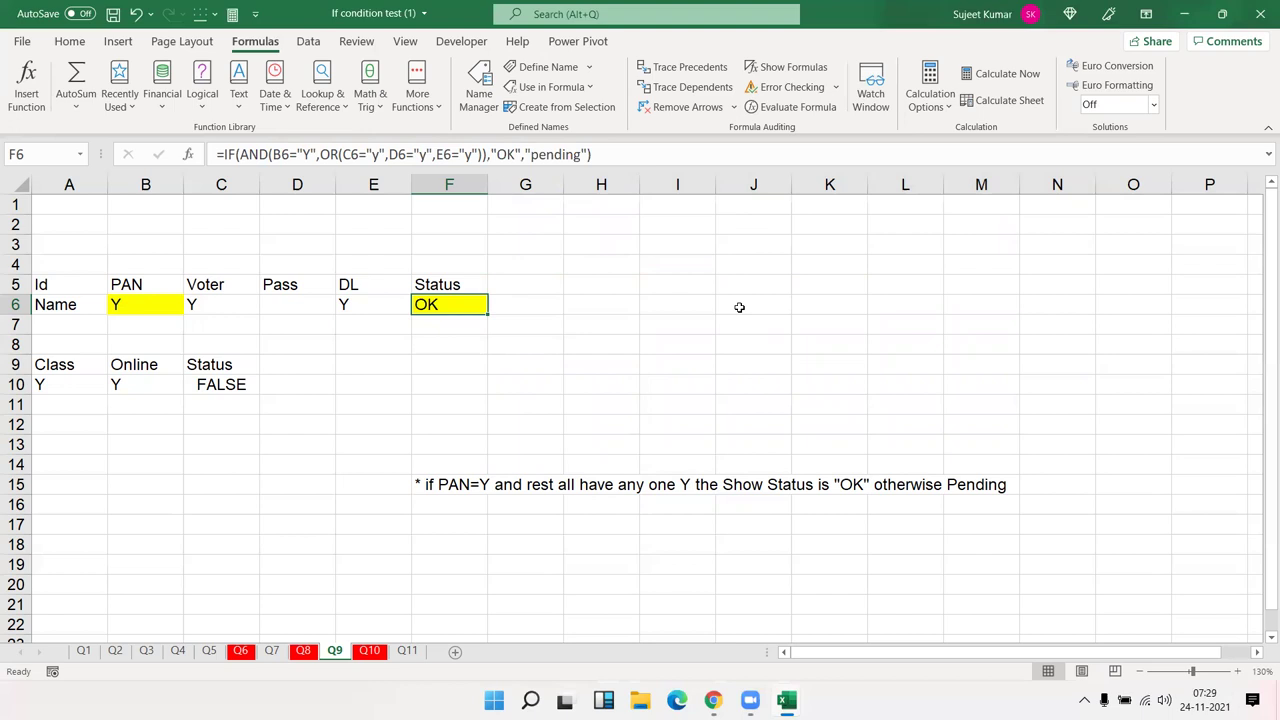
Step: Apply and then undo strikethrough on F6's OK, ending on G6
key("Tab")
key("Return")
key("Up")
key("ctrl+5")
key("Down")
key("ctrl+z")
key("Up")
key("Tab")
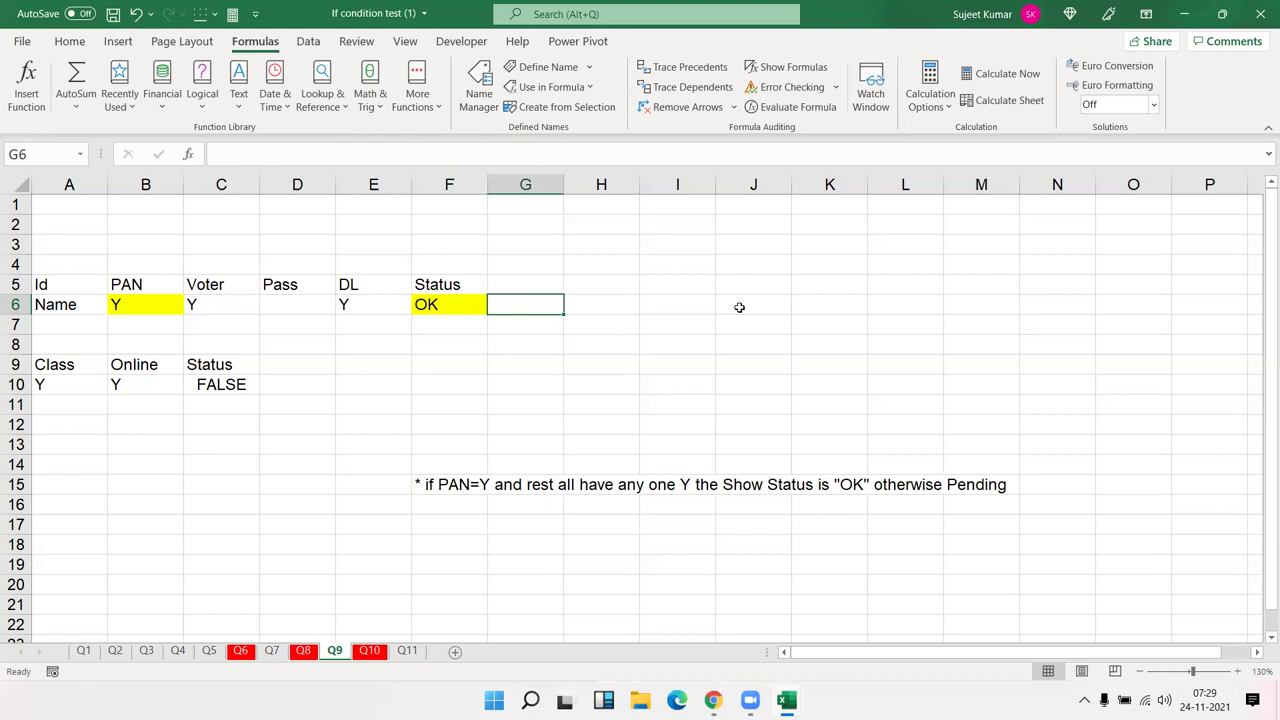
Step: Type =IF(B6="y",IF(C6="y","OK",IF(D6="y","OK" into G6, fixing typos along the way
type("=IF(")
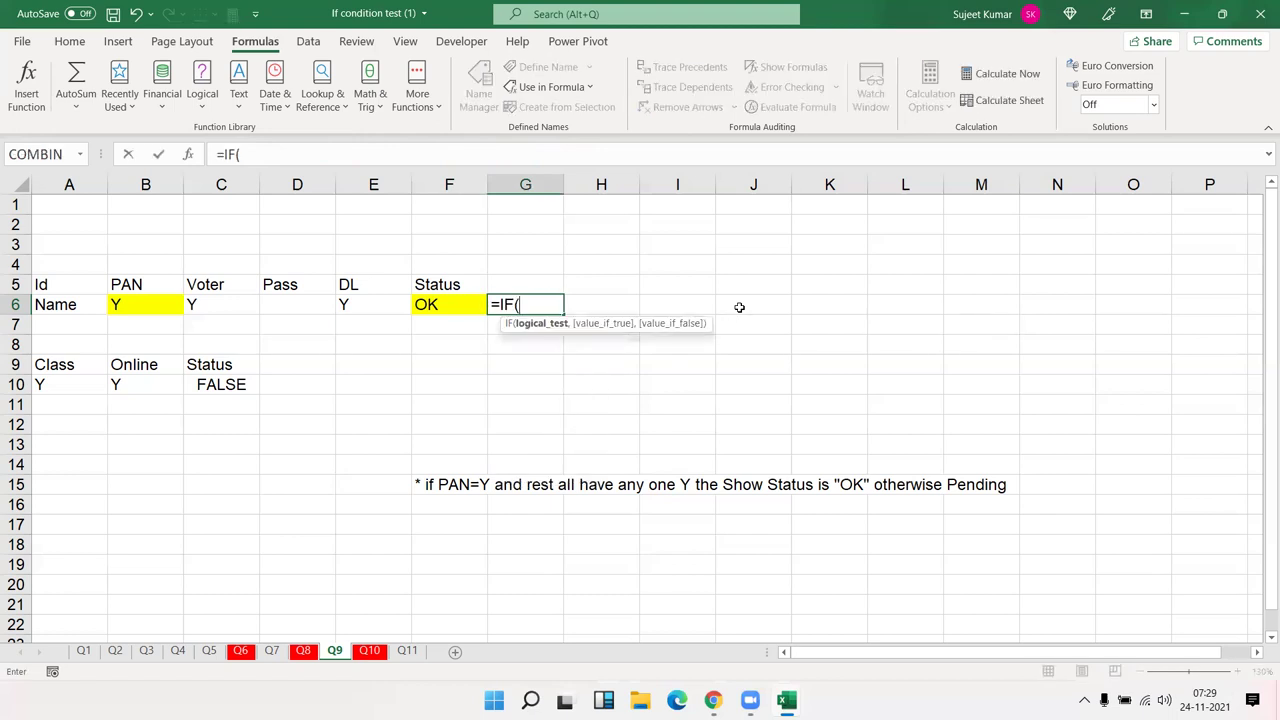
left_click(151, 305)
type("=\"y")
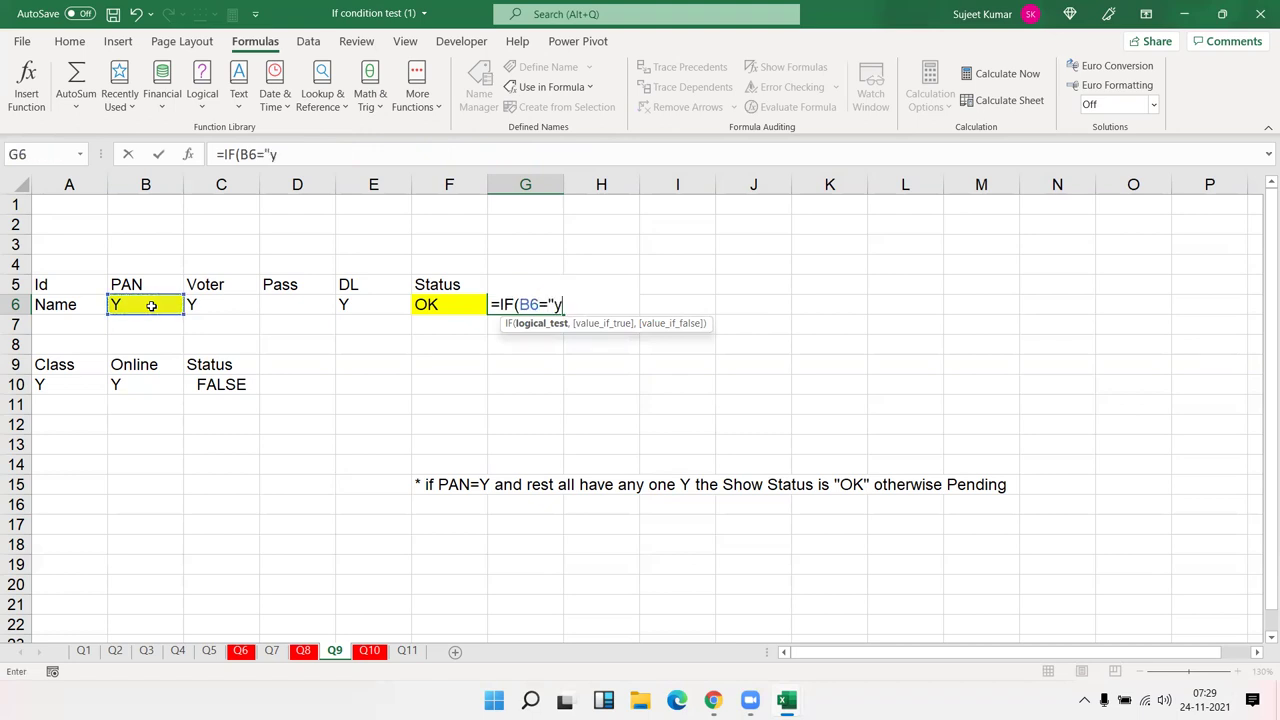
type("\",")
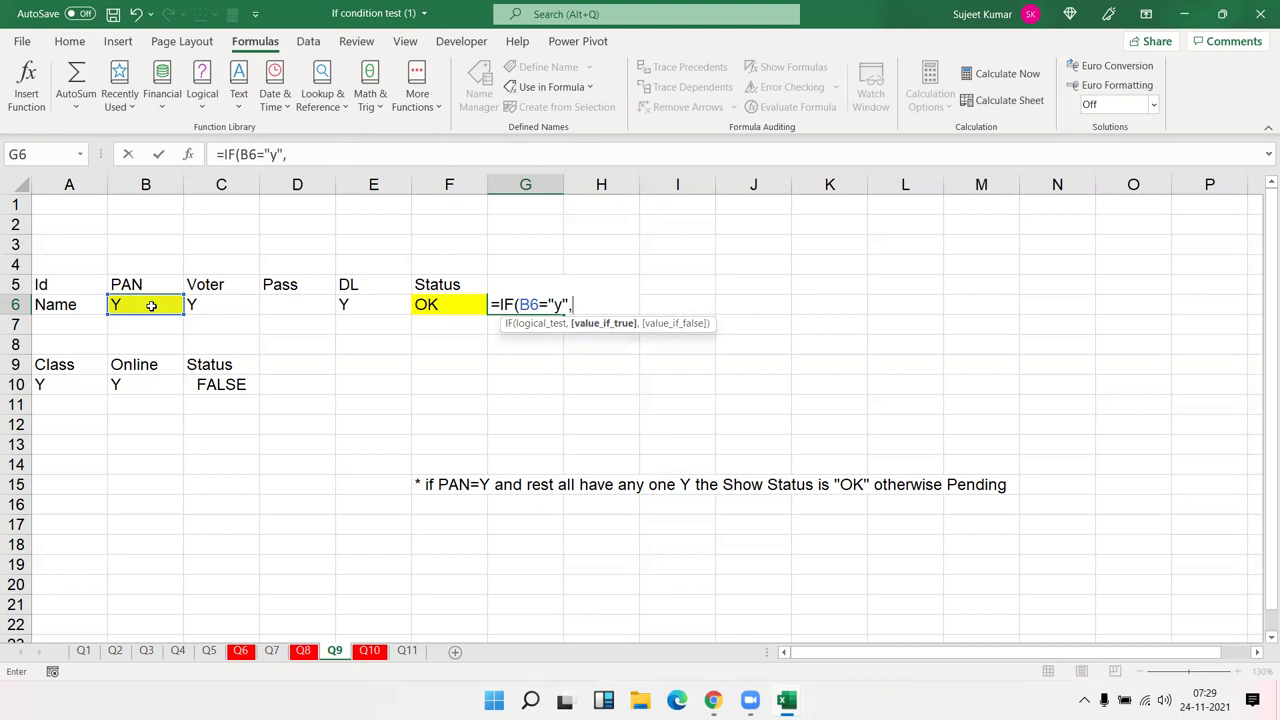
type("IF(")
left_click(213, 312)
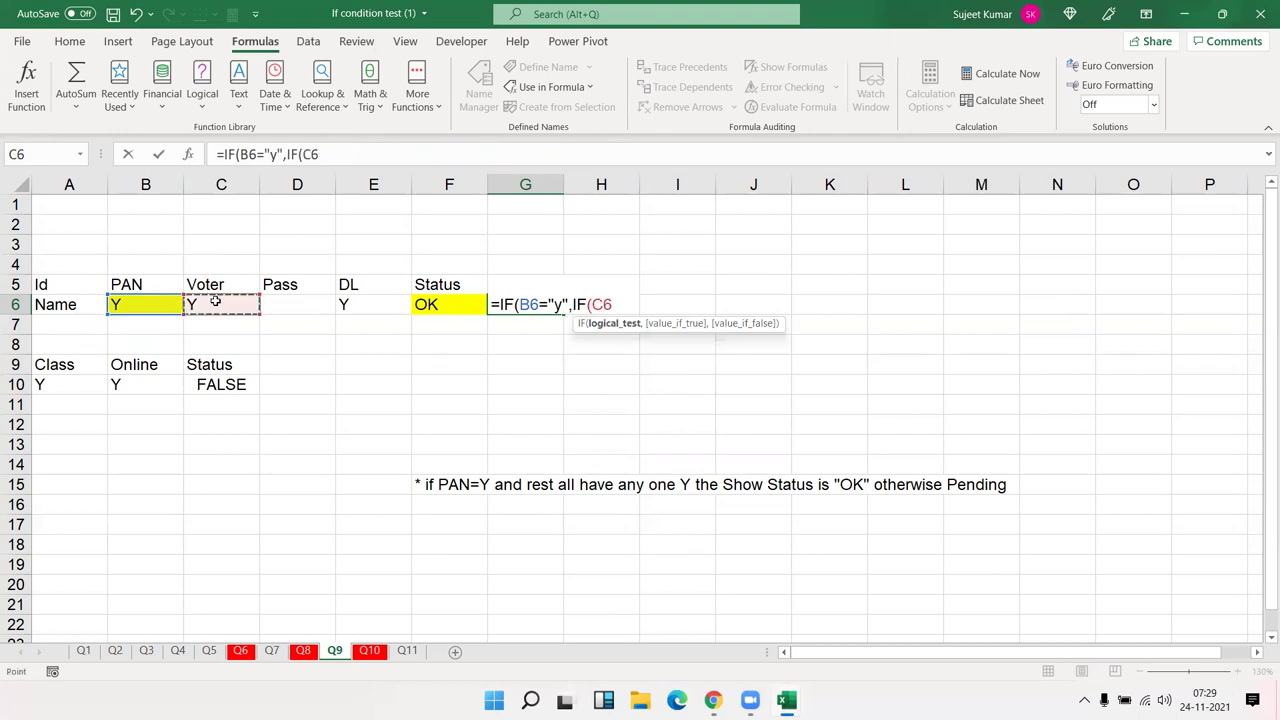
type("=\"y")
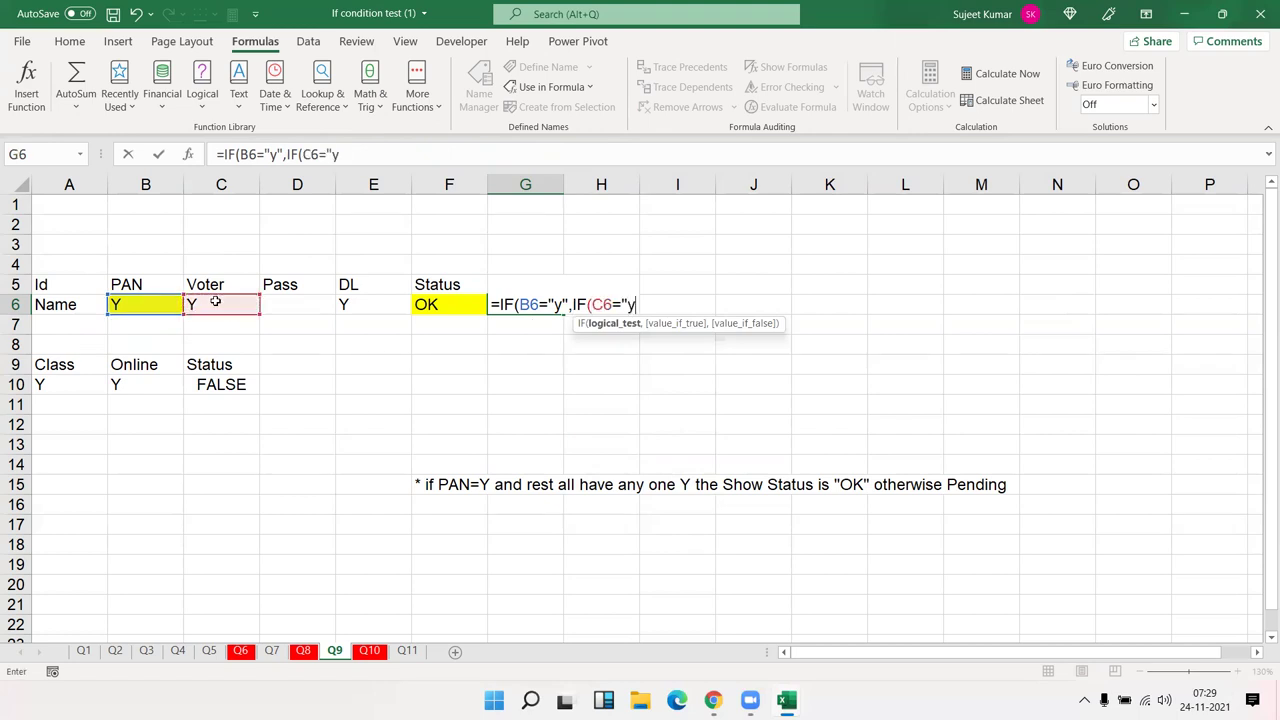
type("\",\"OK")
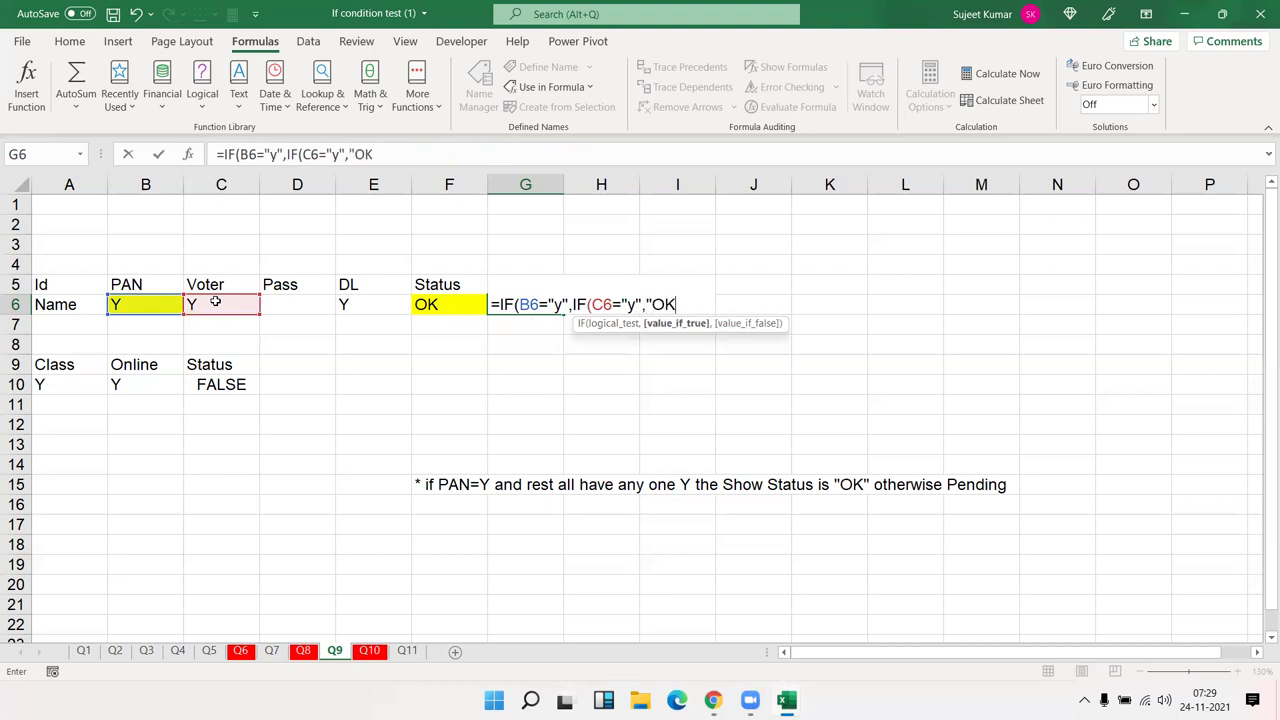
type("\"")
type(",IF(")
left_click(315, 306)
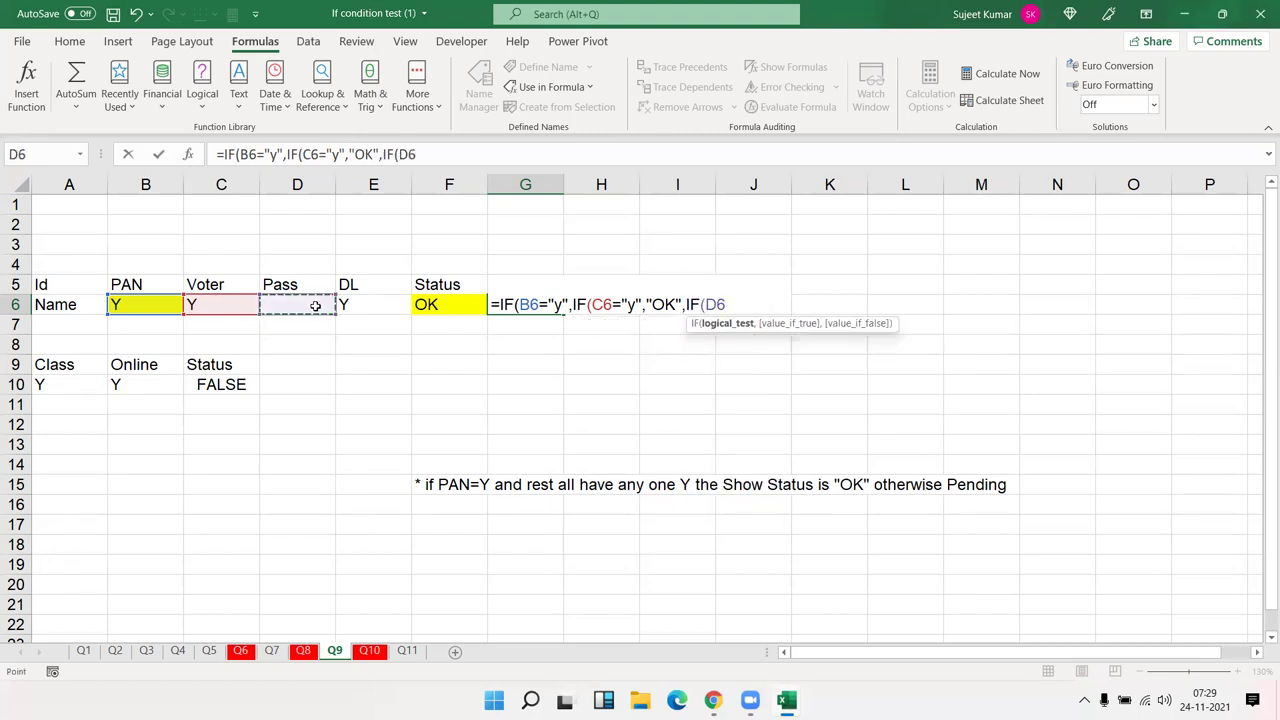
type("=\"")
type("\"Y")
key("BackSpace")
key("BackSpace")
key("BackSpace")
type("\"y\"")
type(",\"|OK")
key("BackSpace")
key("BackSpace")
key("BackSpace")
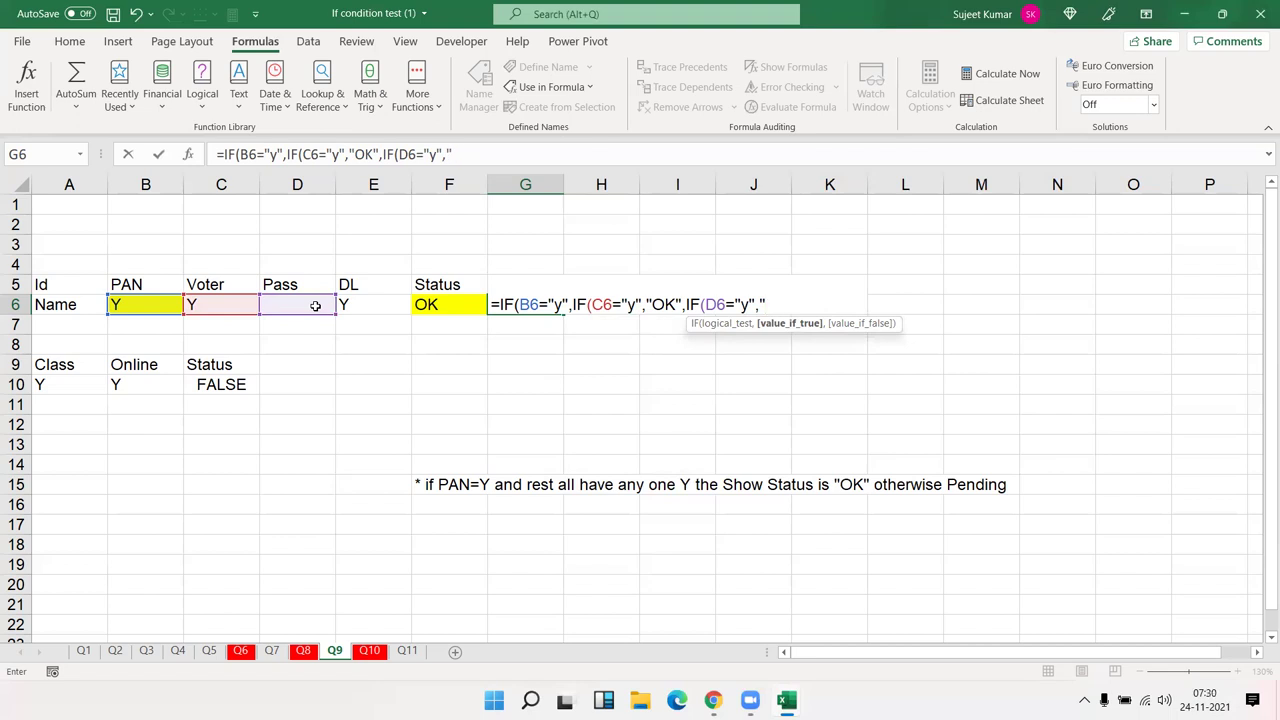
type("OK\"")
Step: Review the nested IF's arguments and remove a highlighted part of the formula
left_click(586, 304)
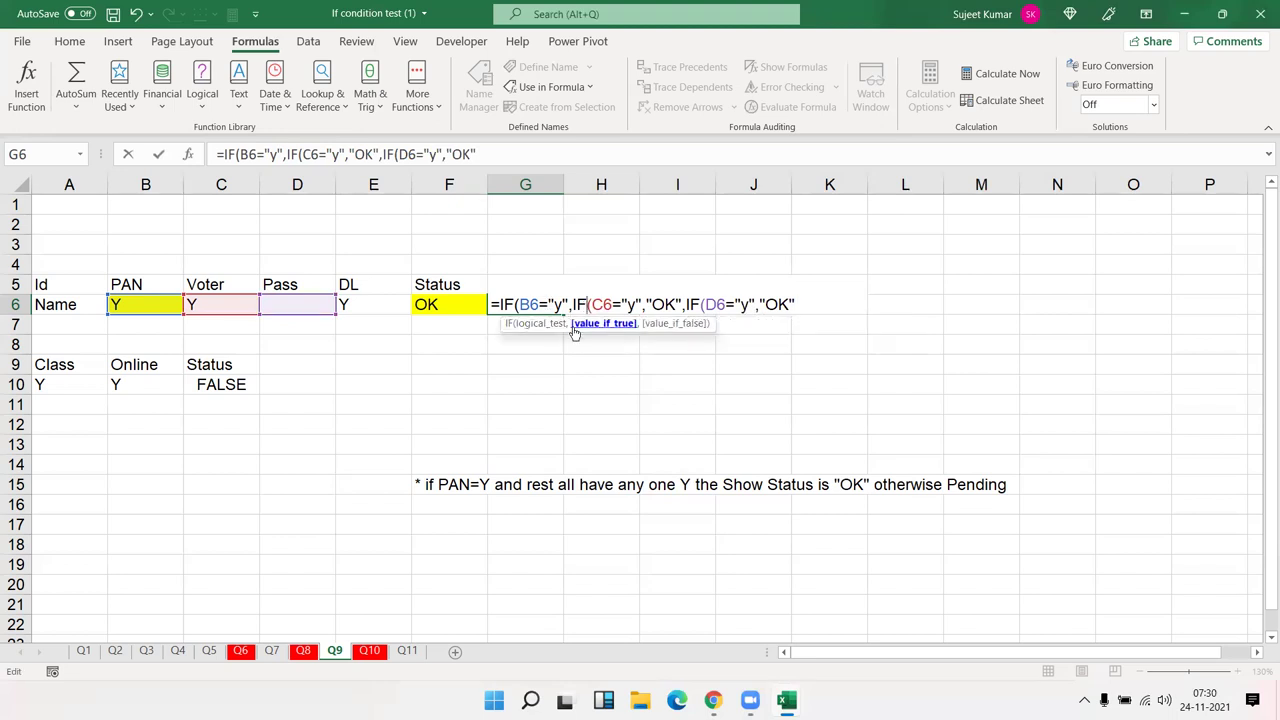
left_click(700, 304)
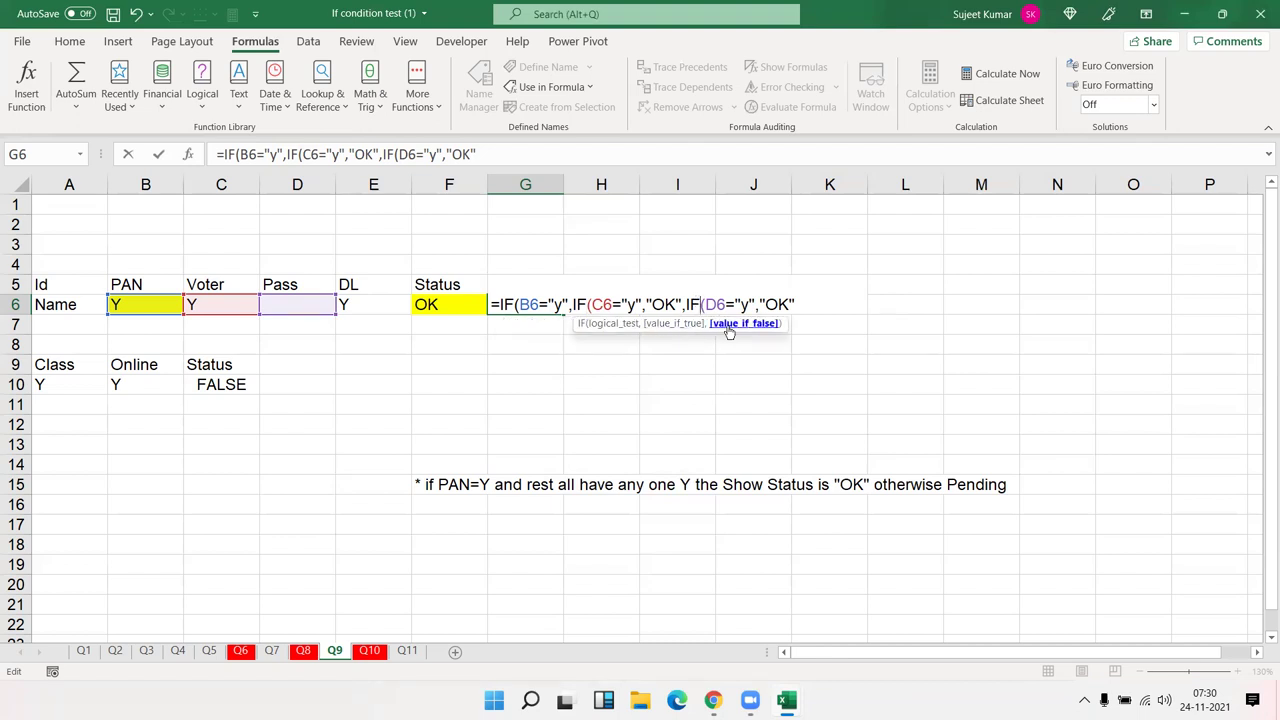
left_click(589, 304)
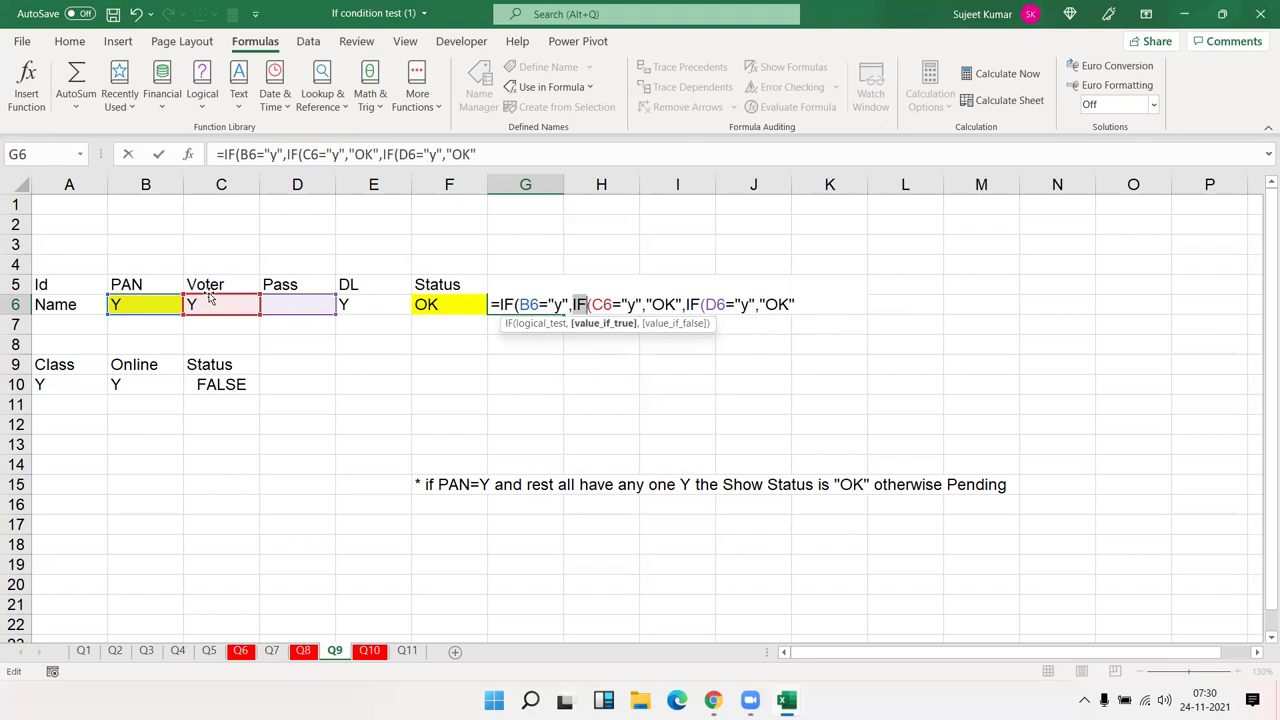
left_click(679, 305)
left_click_drag(679, 305, 934, 323)
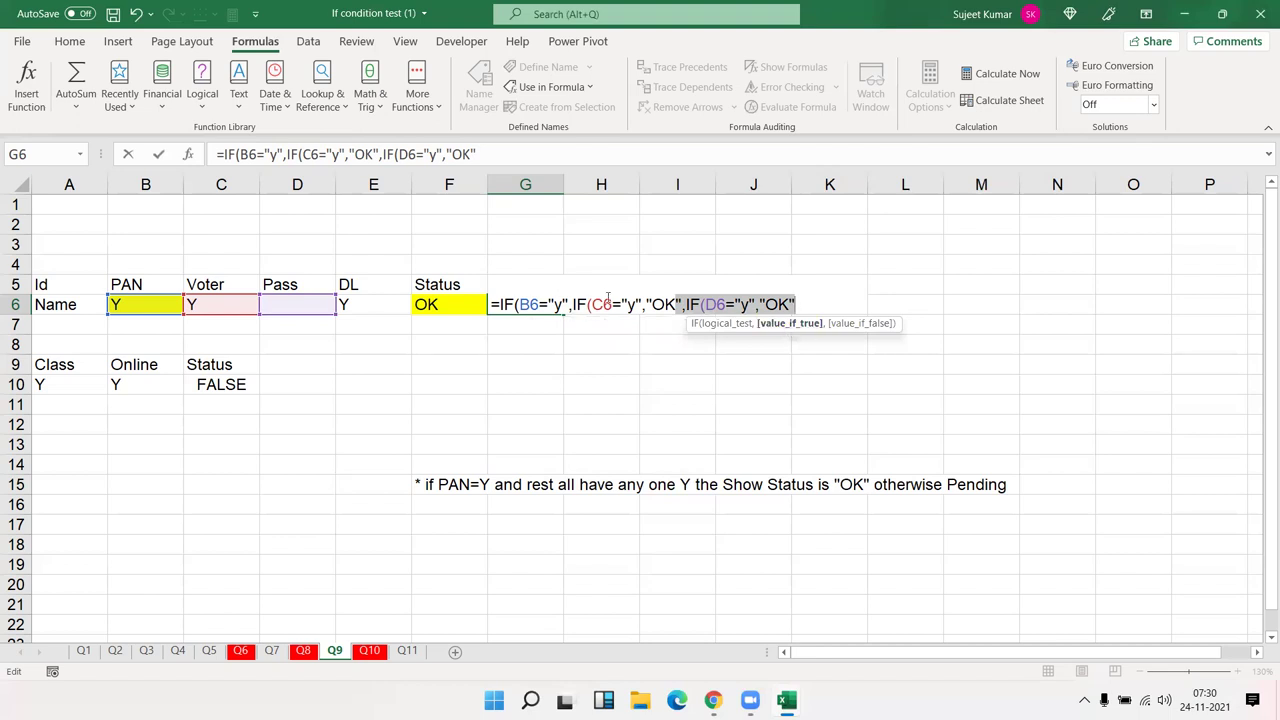
left_click_drag(607, 300, 668, 305)
left_click(812, 305)
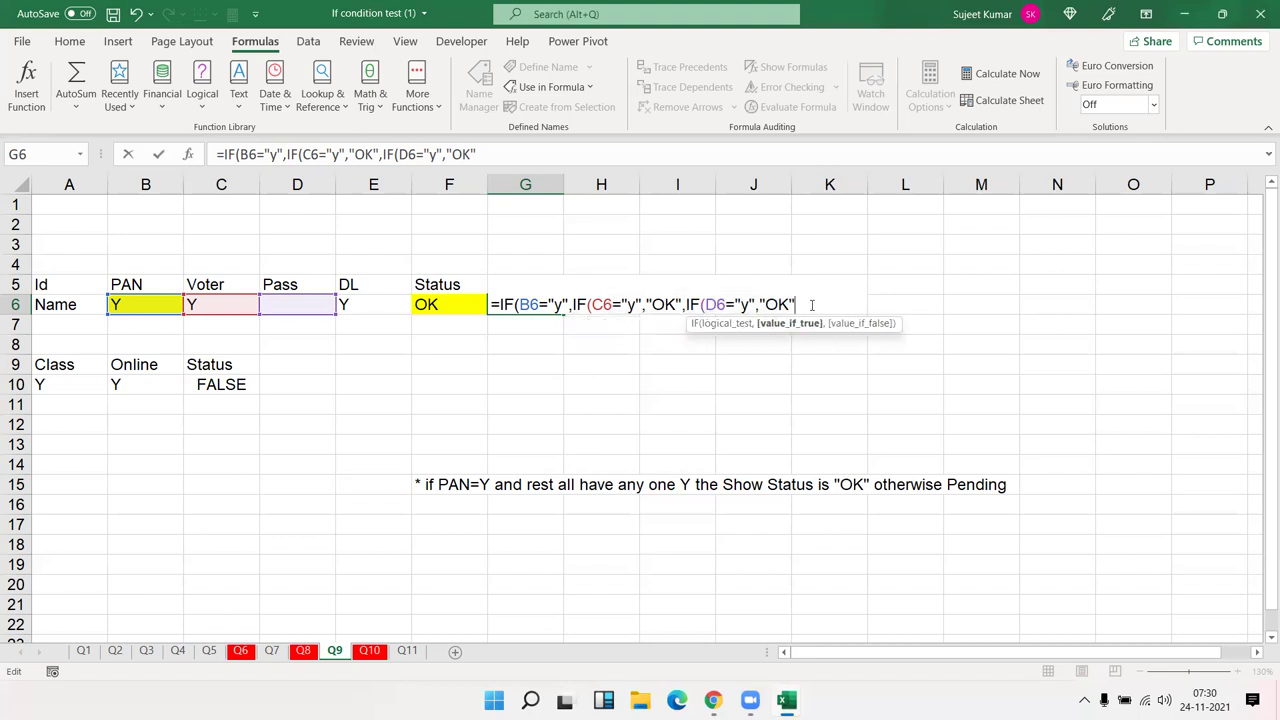
Step: Finish G6 with IF(E6="y","OK","pending") and a "Pending" fallback, showing OK
type(",if")
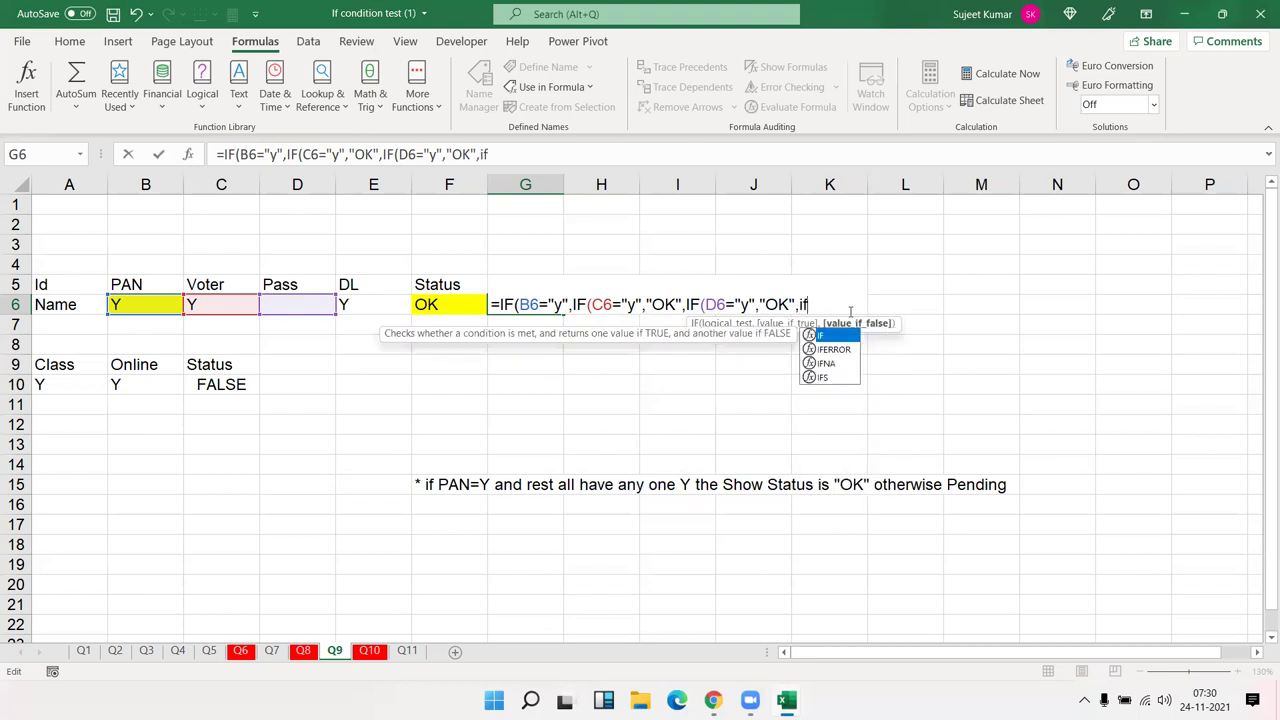
key("Tab")
left_click(374, 304)
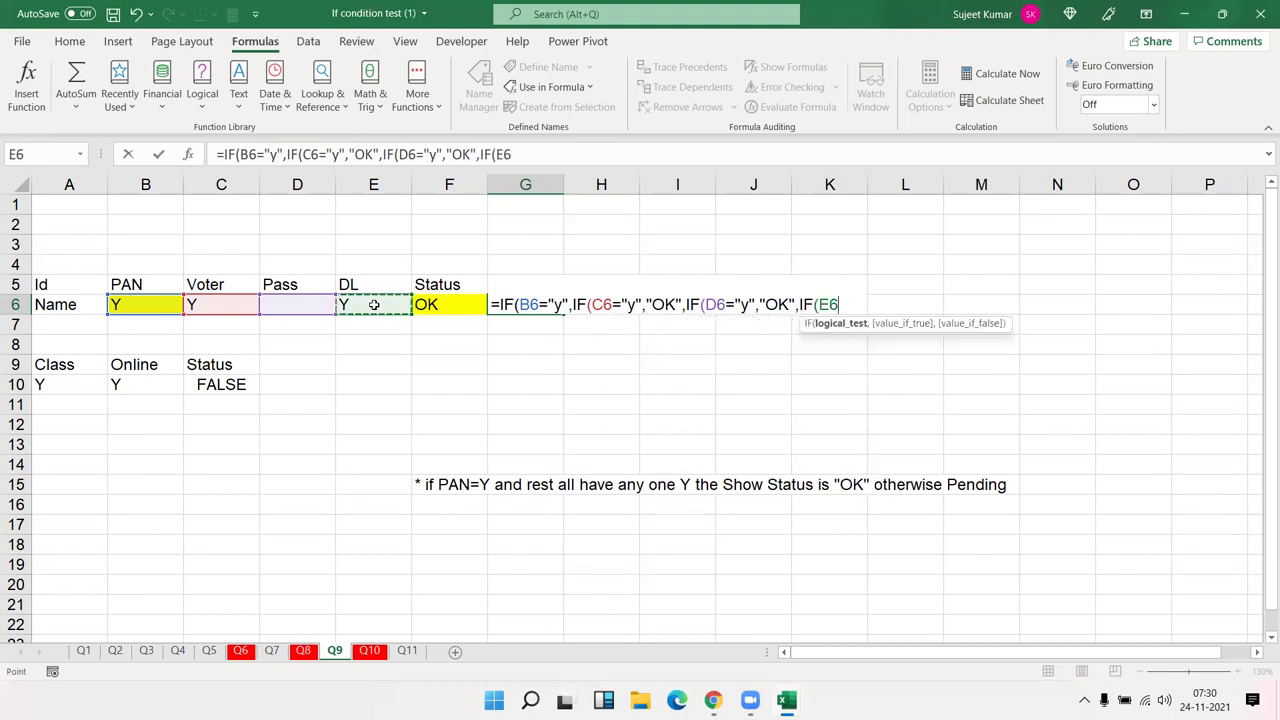
type("=\"y\",\"OK\"")
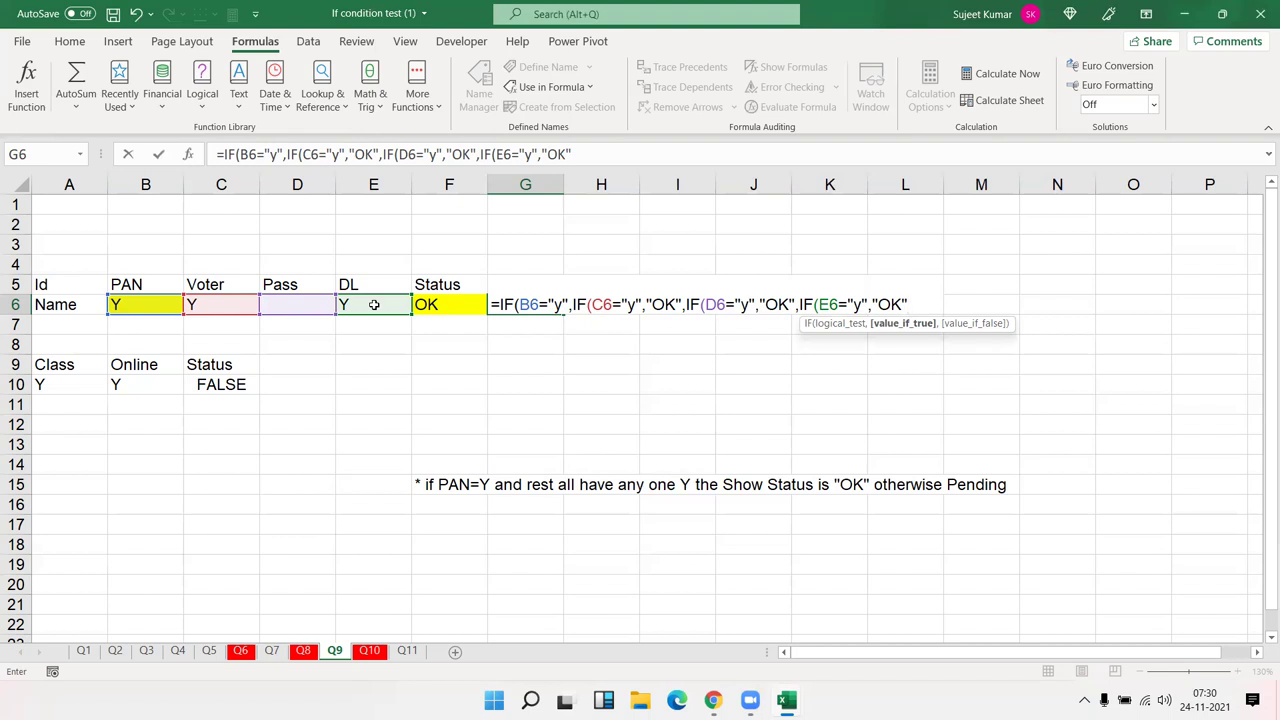
type(",")
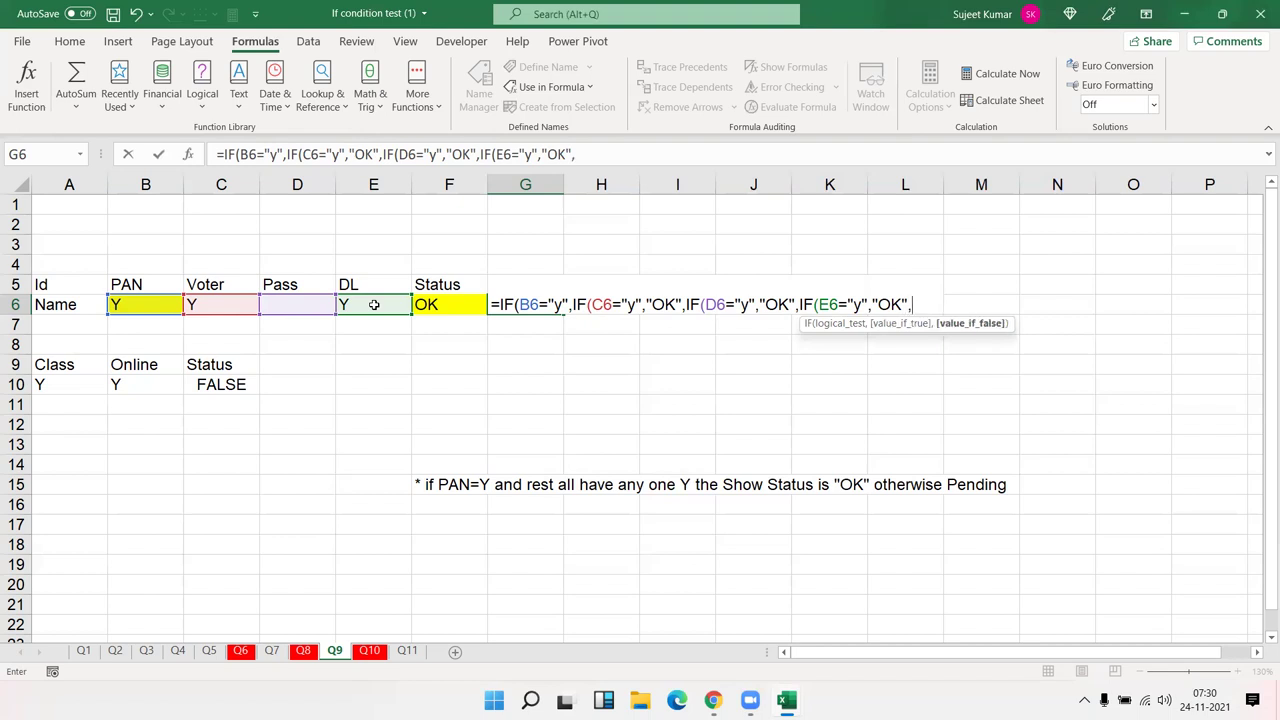
type("\"pending\")")
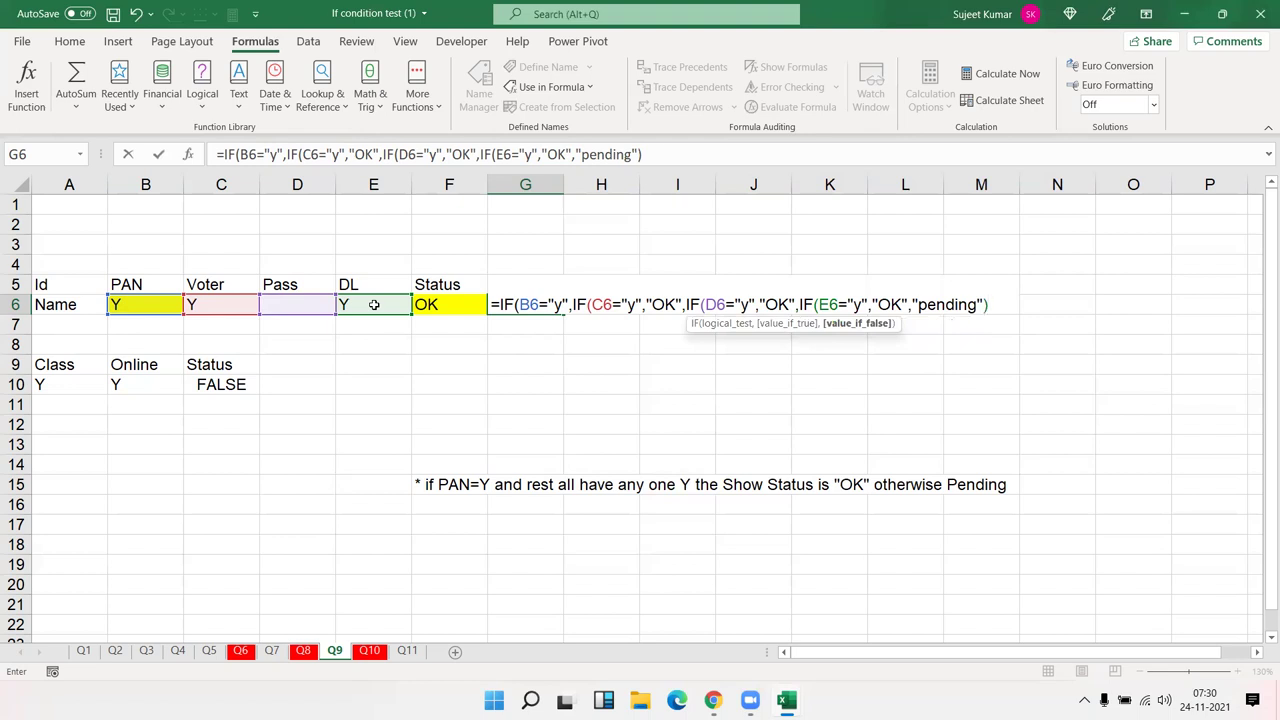
type(")")
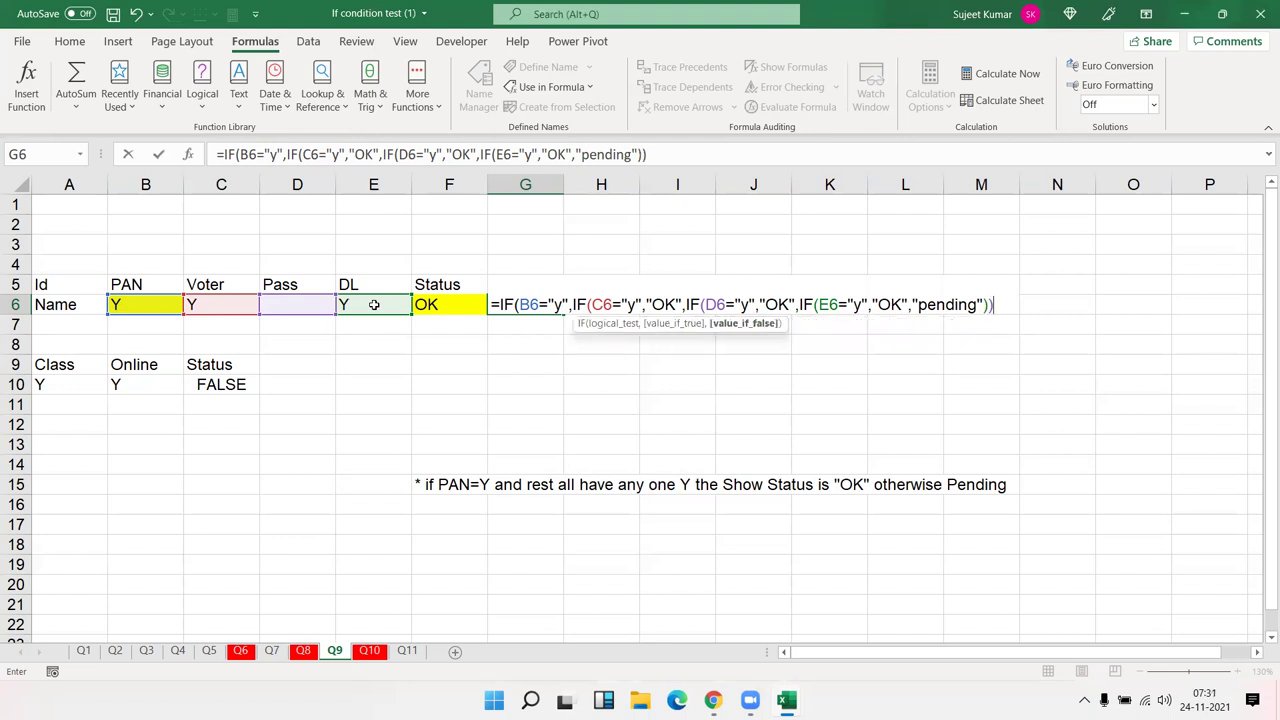
type(")")
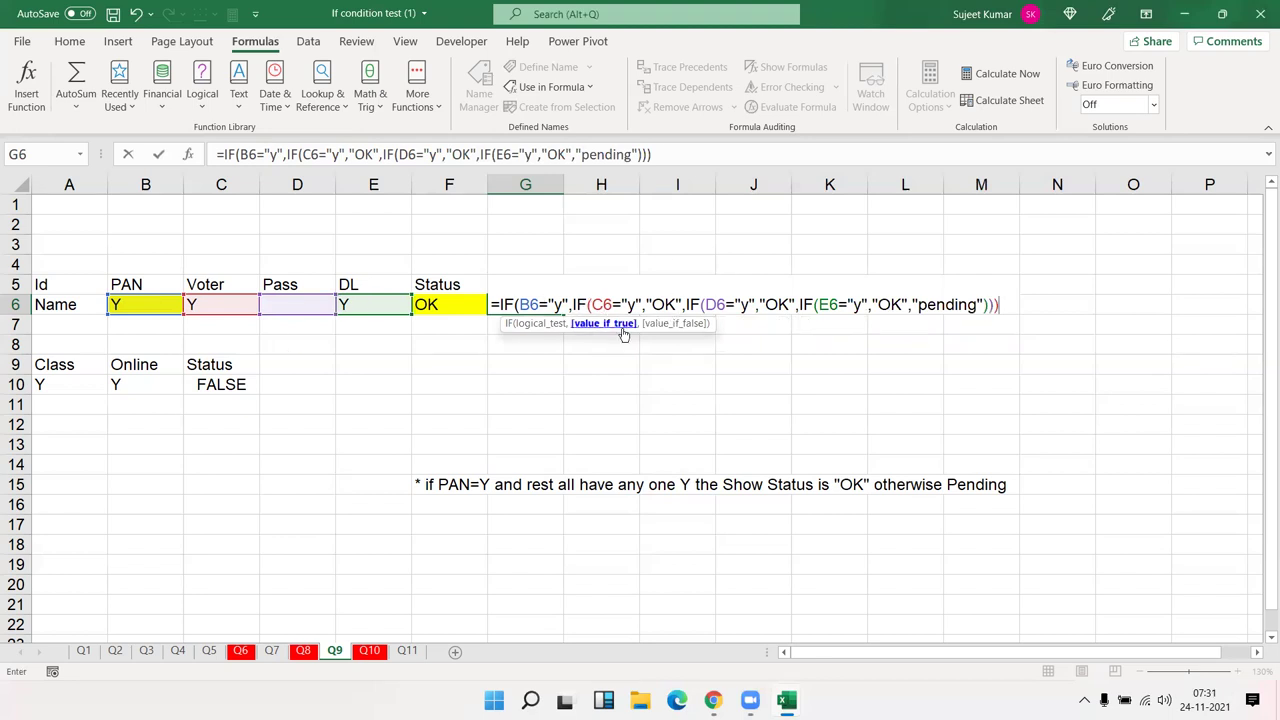
type(",")
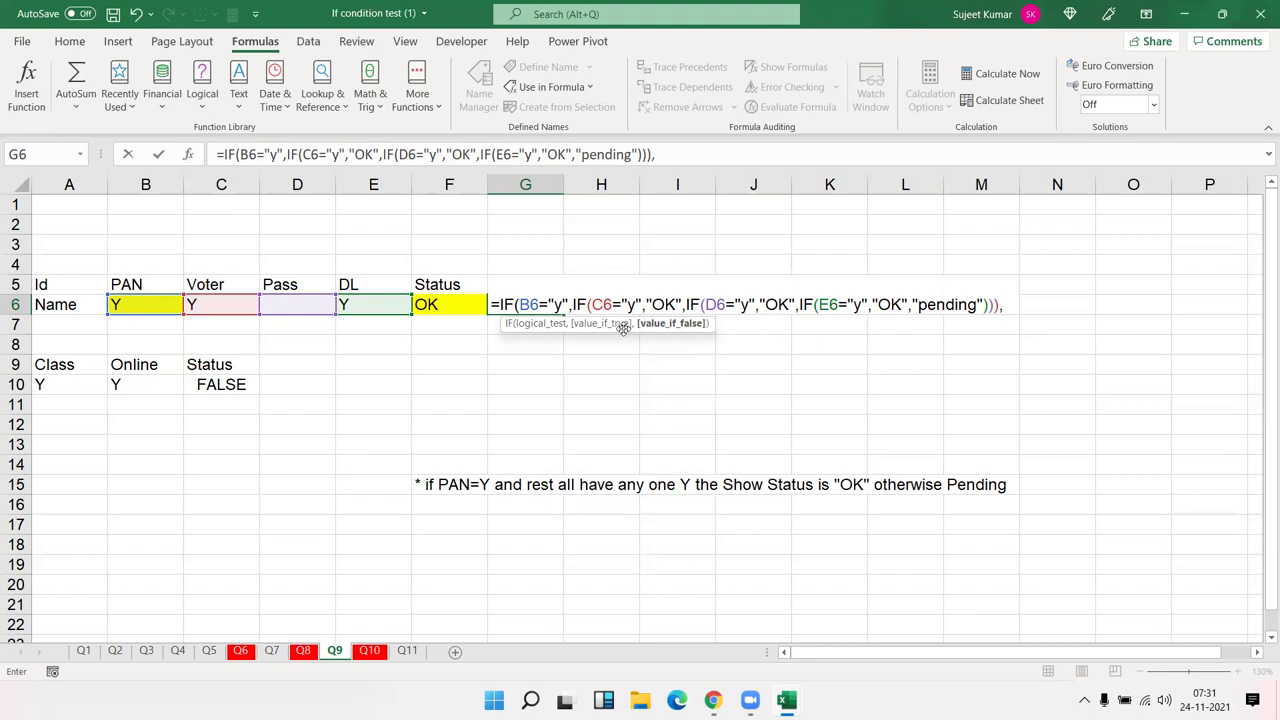
type("\"Pending\")")
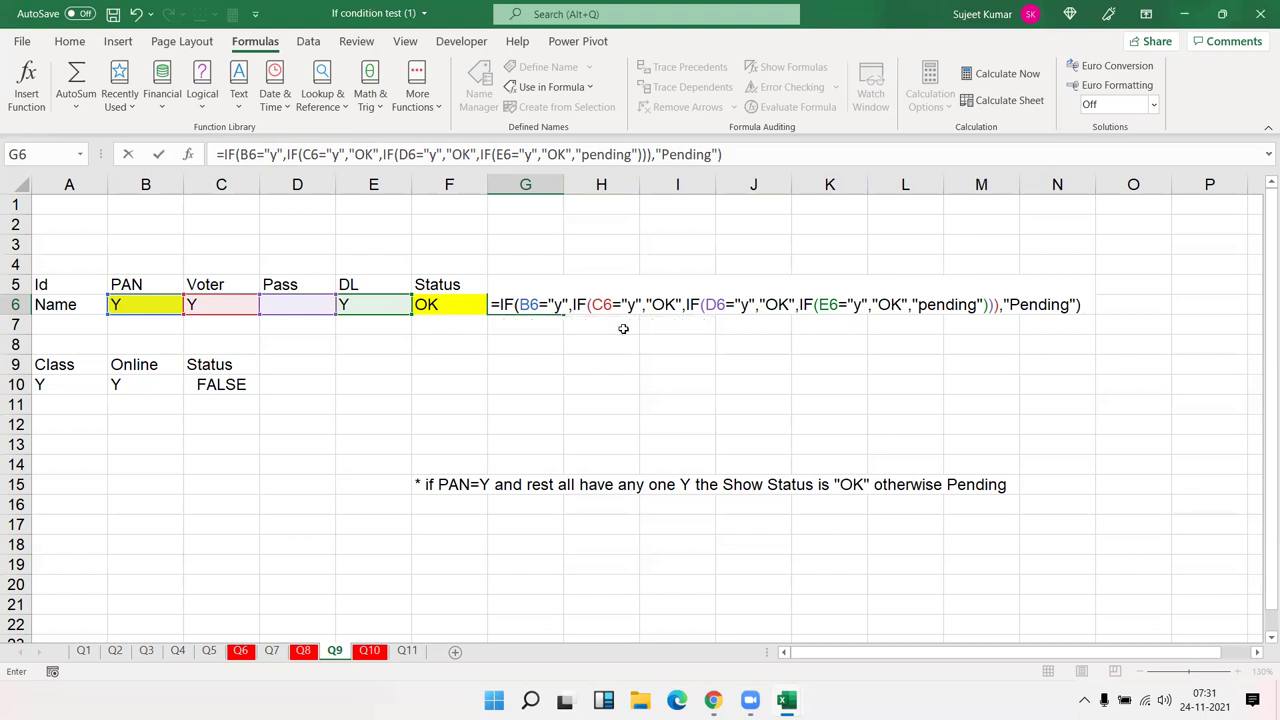
key("Return")
key("Up")
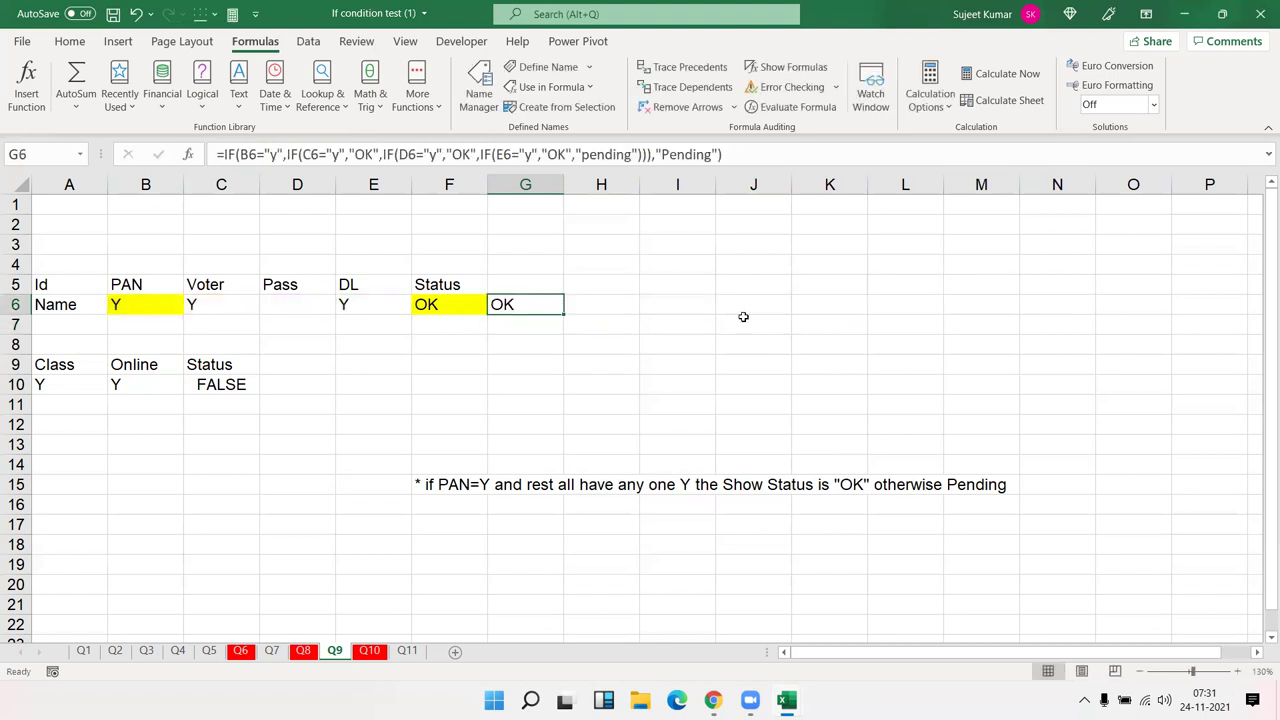
left_click(792, 110)
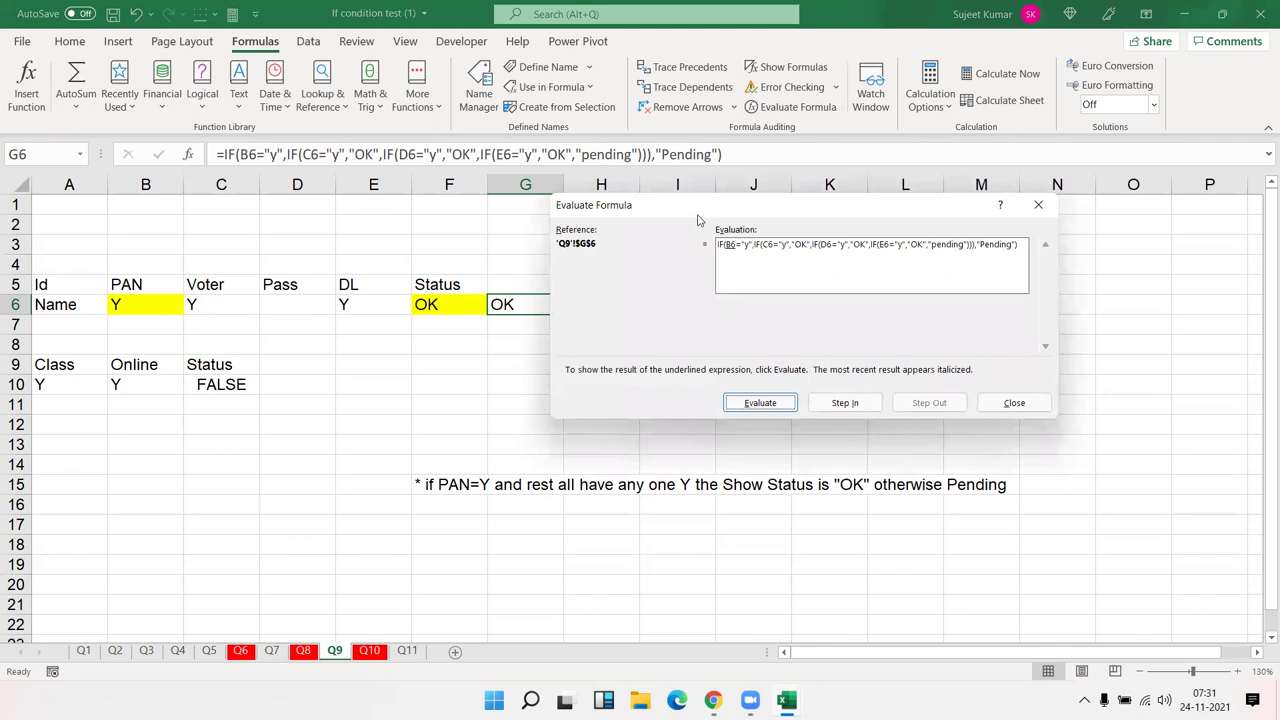
left_click(770, 479)
left_click(767, 479)
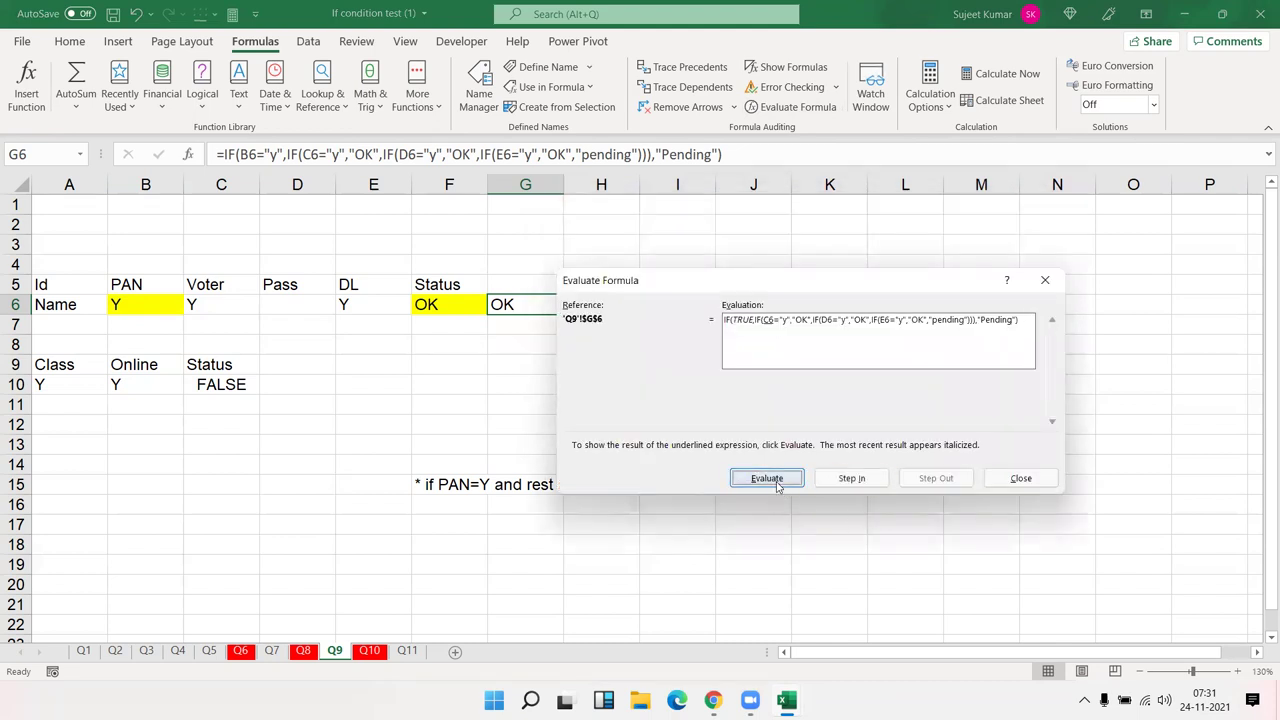
left_click(767, 479)
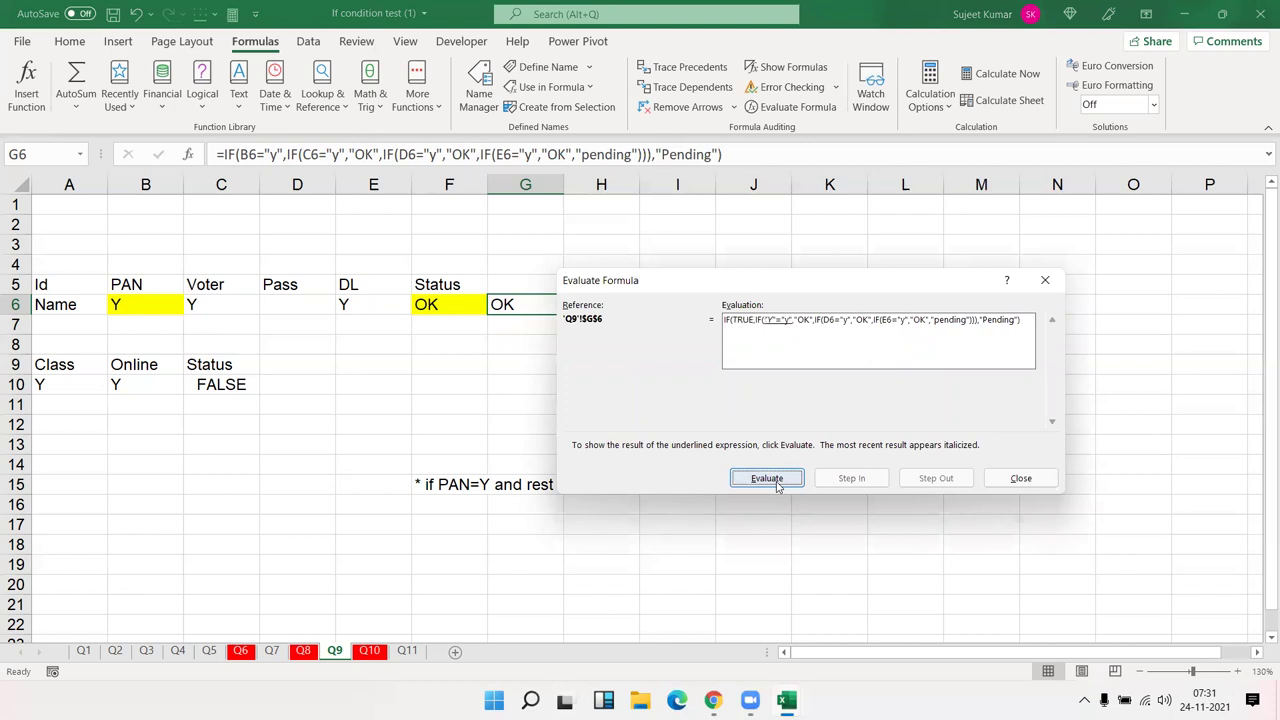
left_click(776, 481)
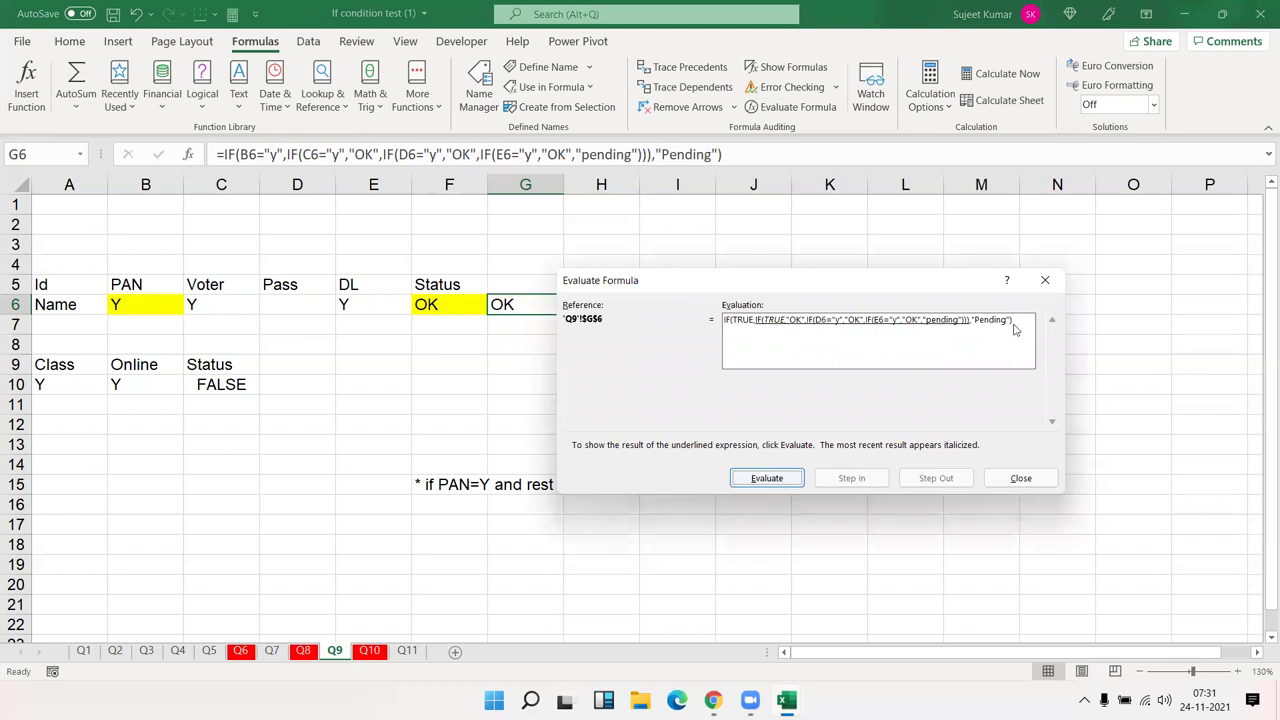
left_click(777, 479)
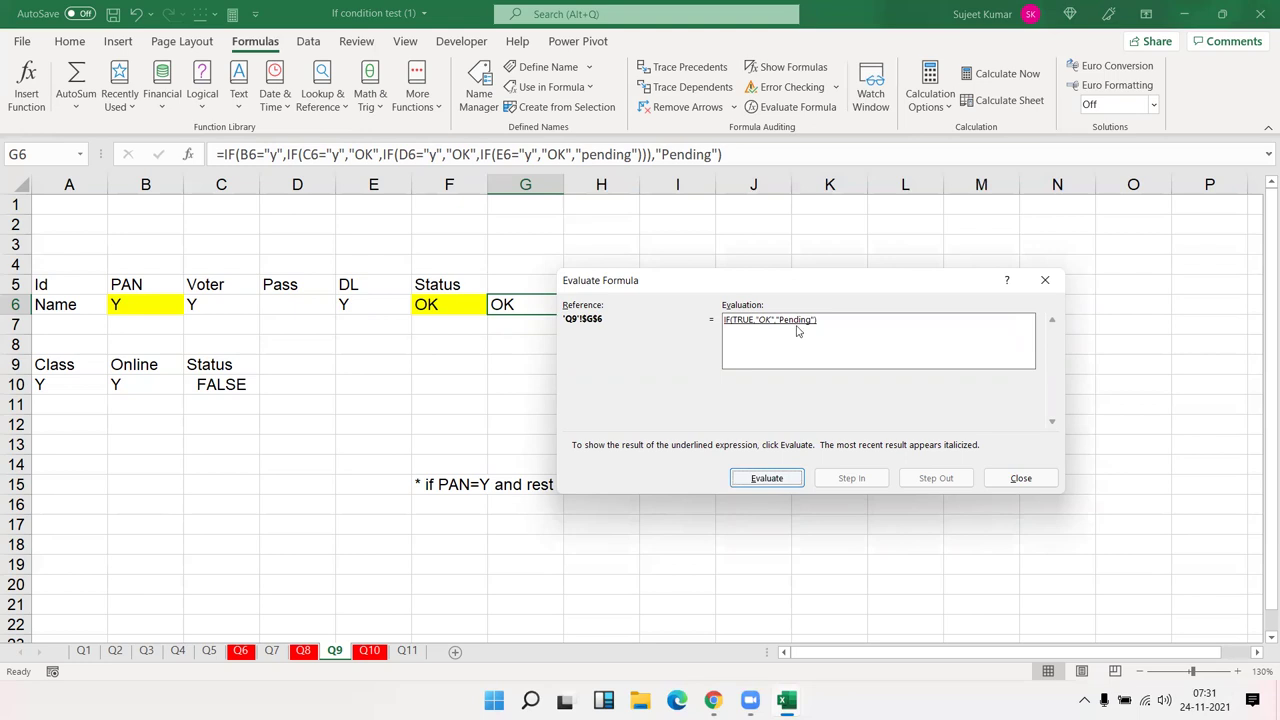
left_click(776, 480)
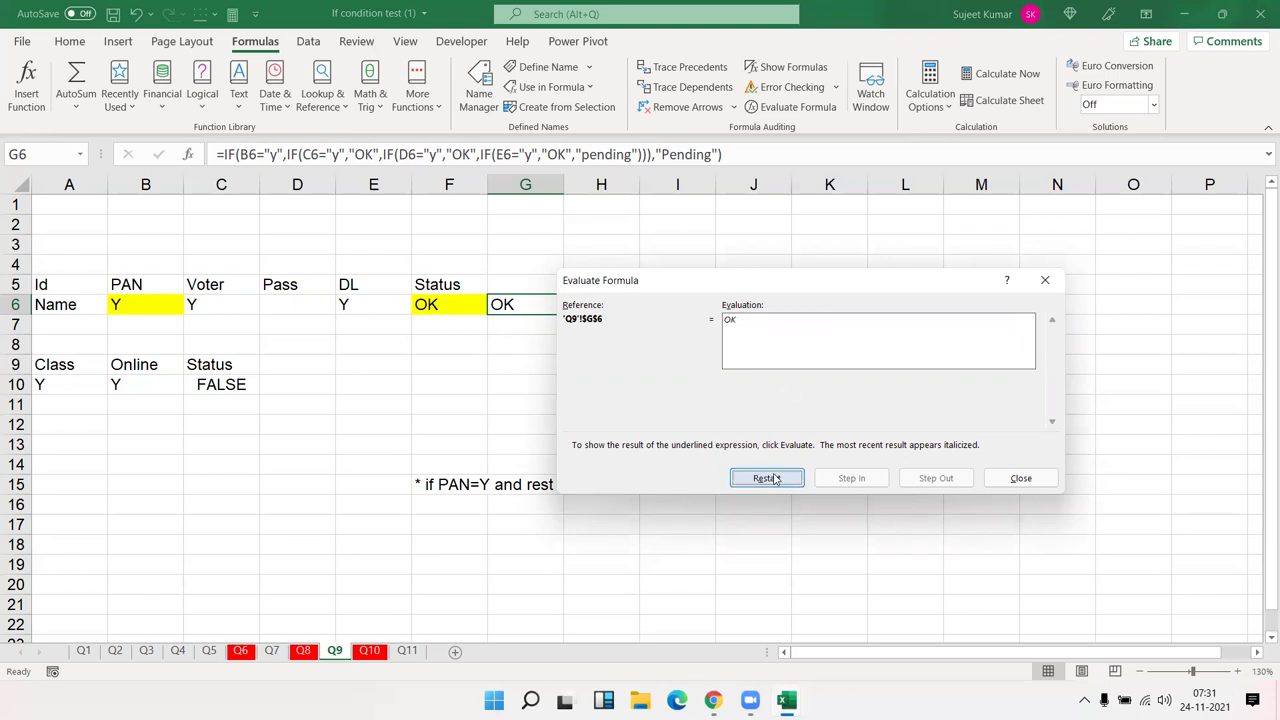
Step: Move row 6's Y from the Voter cell C6 to the Pass cell D6
left_click(1020, 478)
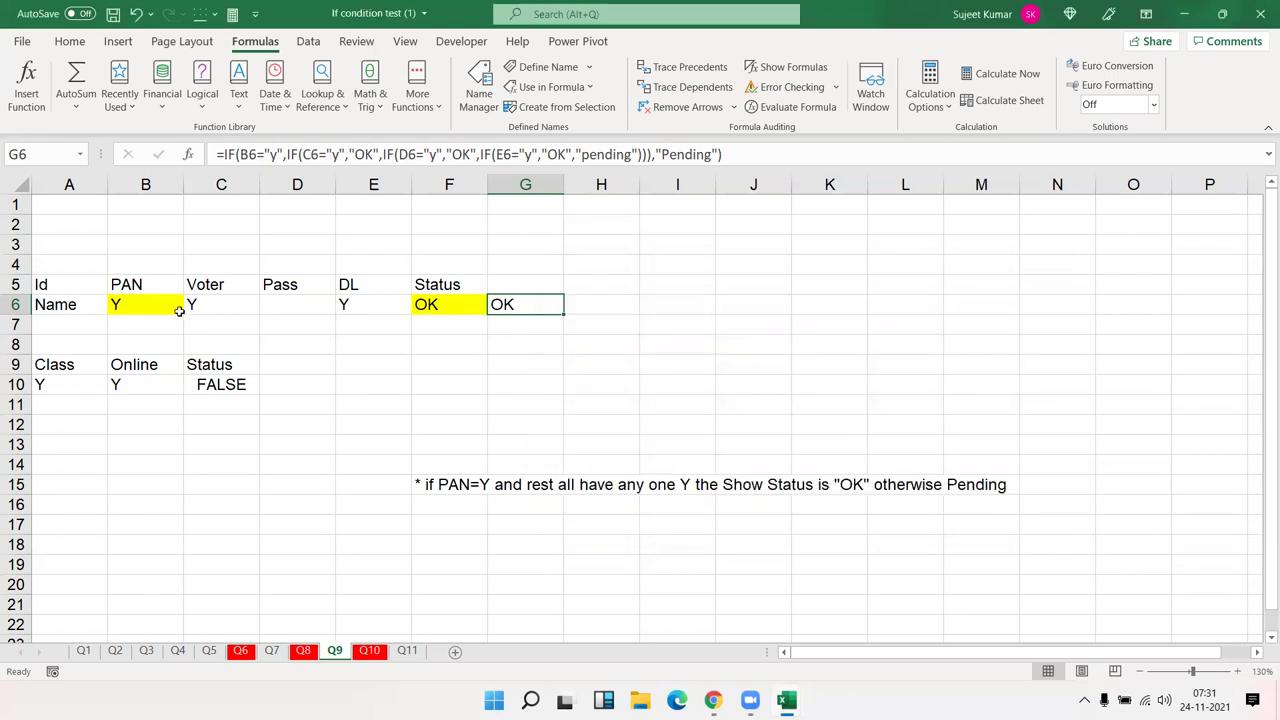
left_click(207, 304)
key("Delete")
key("Right")
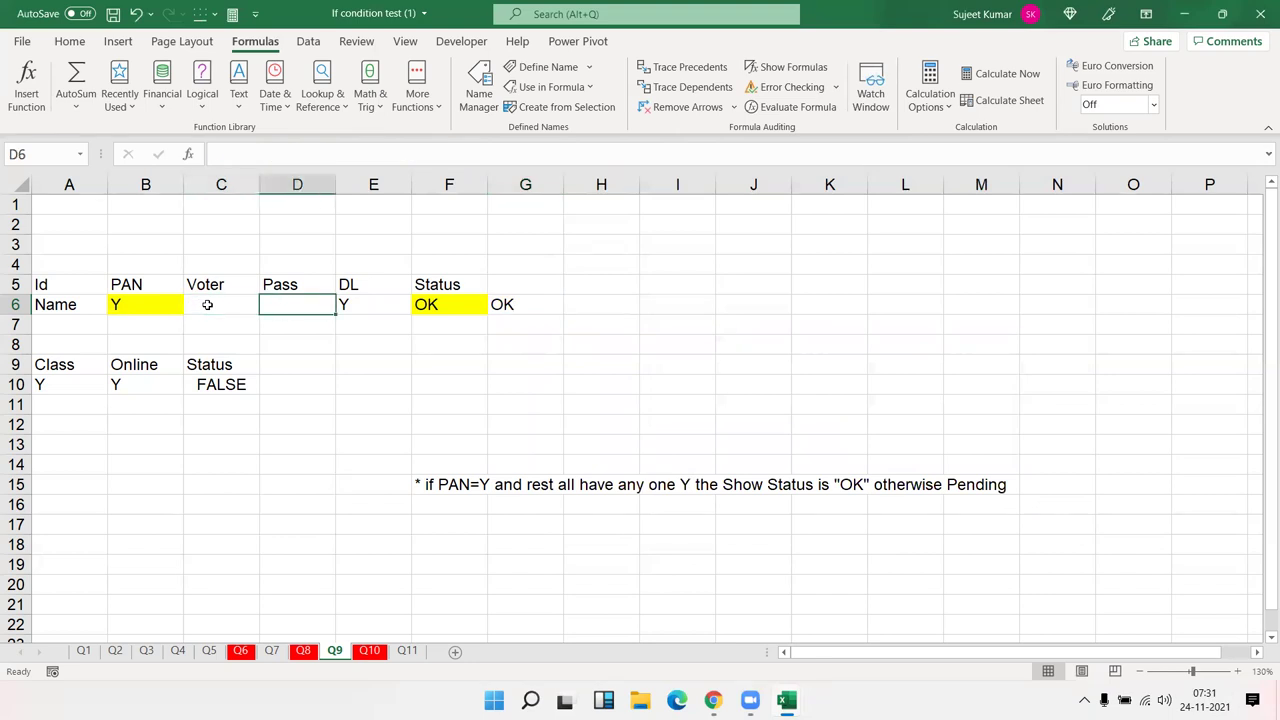
type("Y")
key("Return")
key("Right")
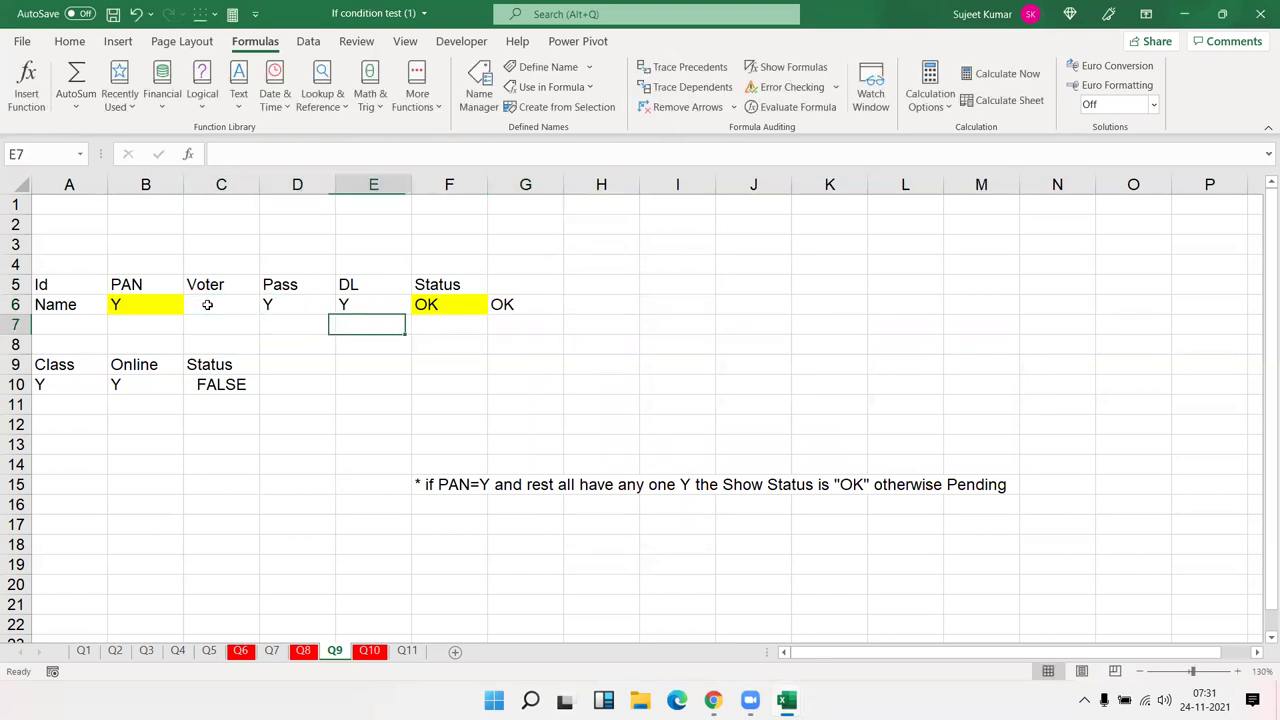
Step: Step through Evaluate Formula on G6 until it resolves to OK
left_click(537, 306)
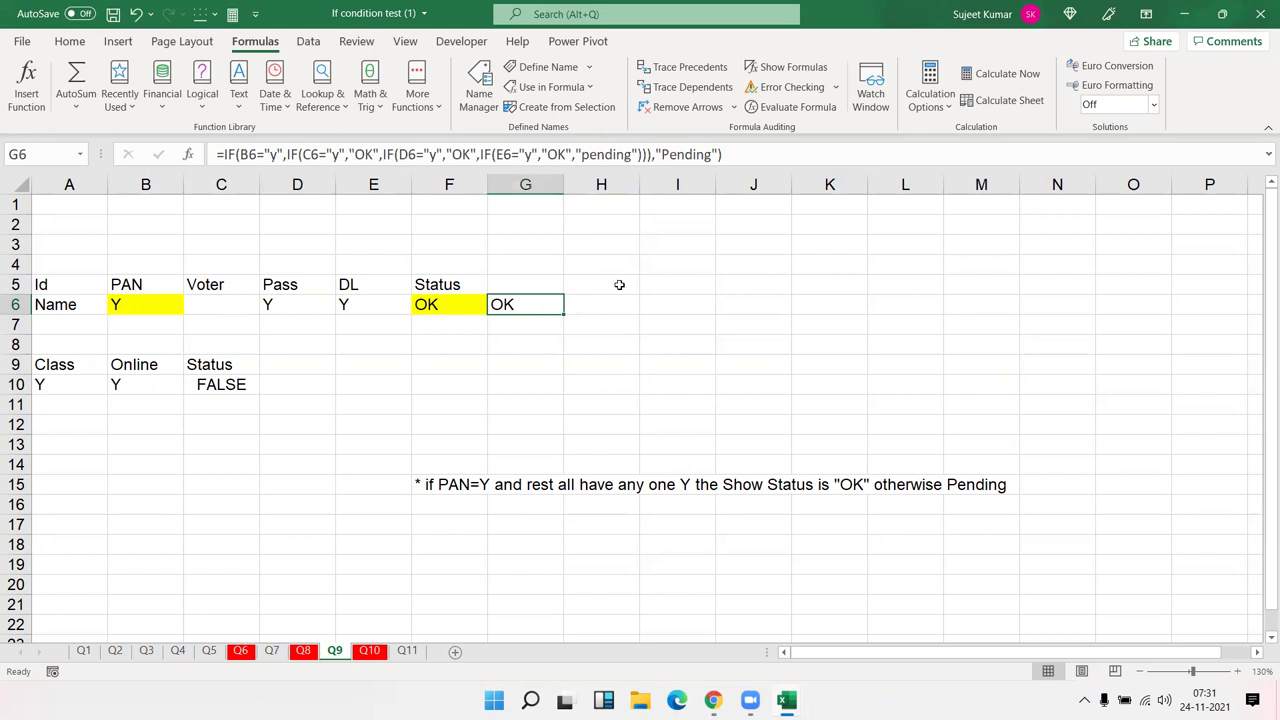
left_click(779, 114)
left_click(769, 484)
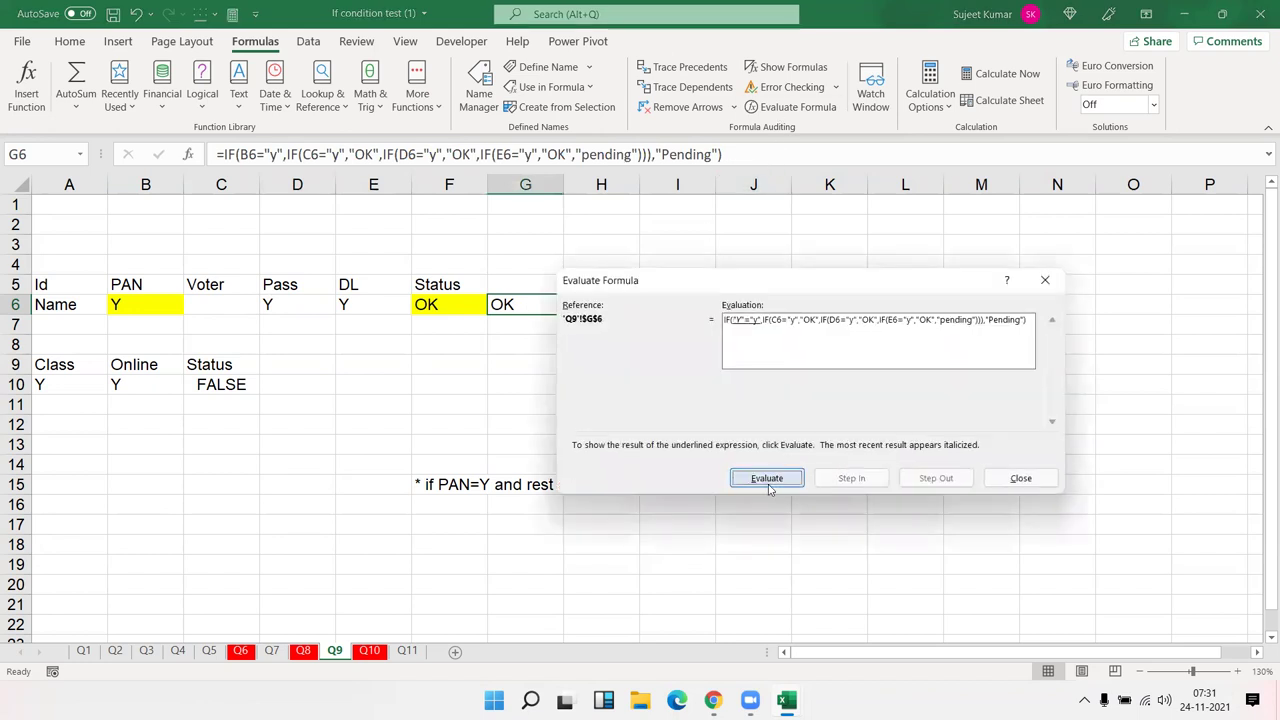
left_click(767, 478)
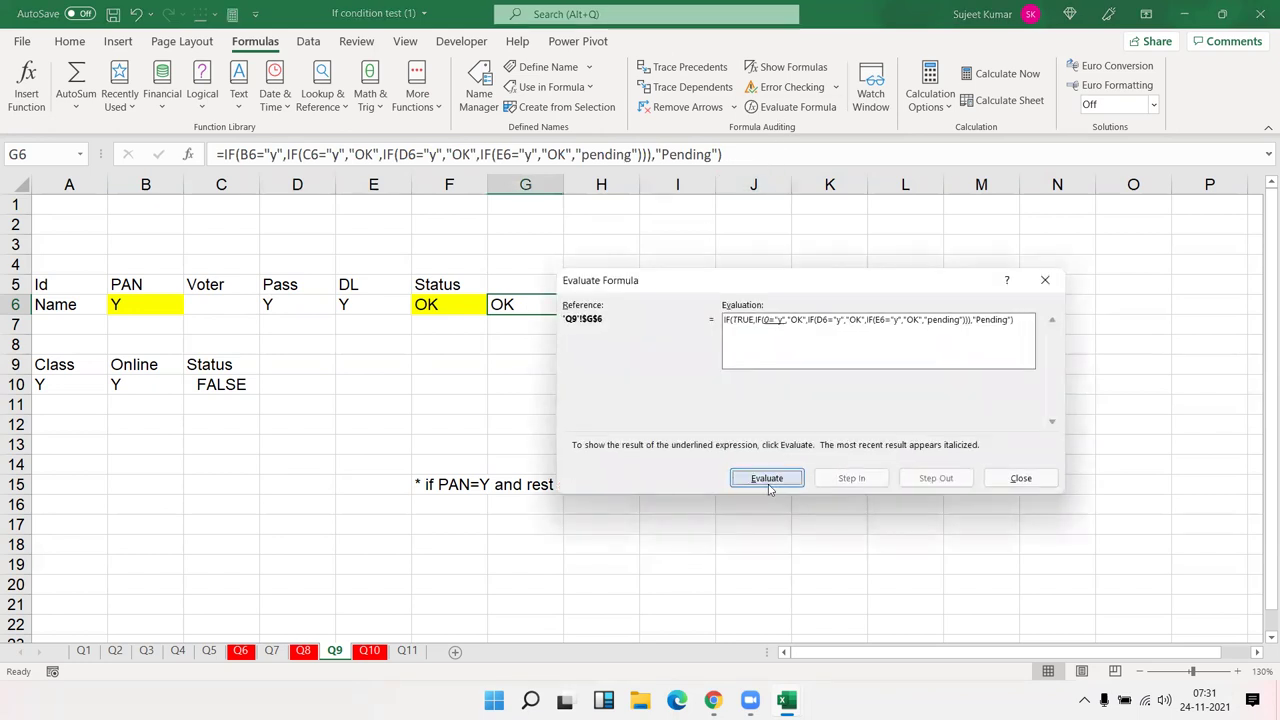
left_click(767, 479)
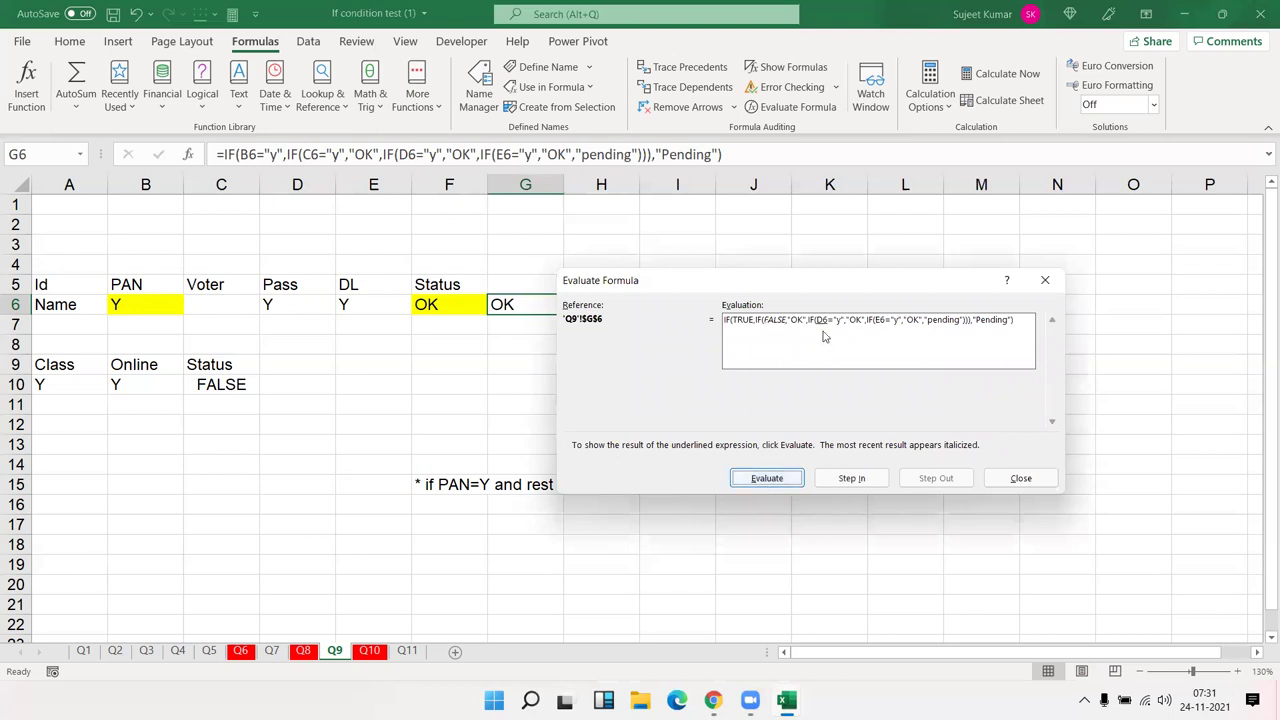
left_click(784, 479)
left_click(784, 479)
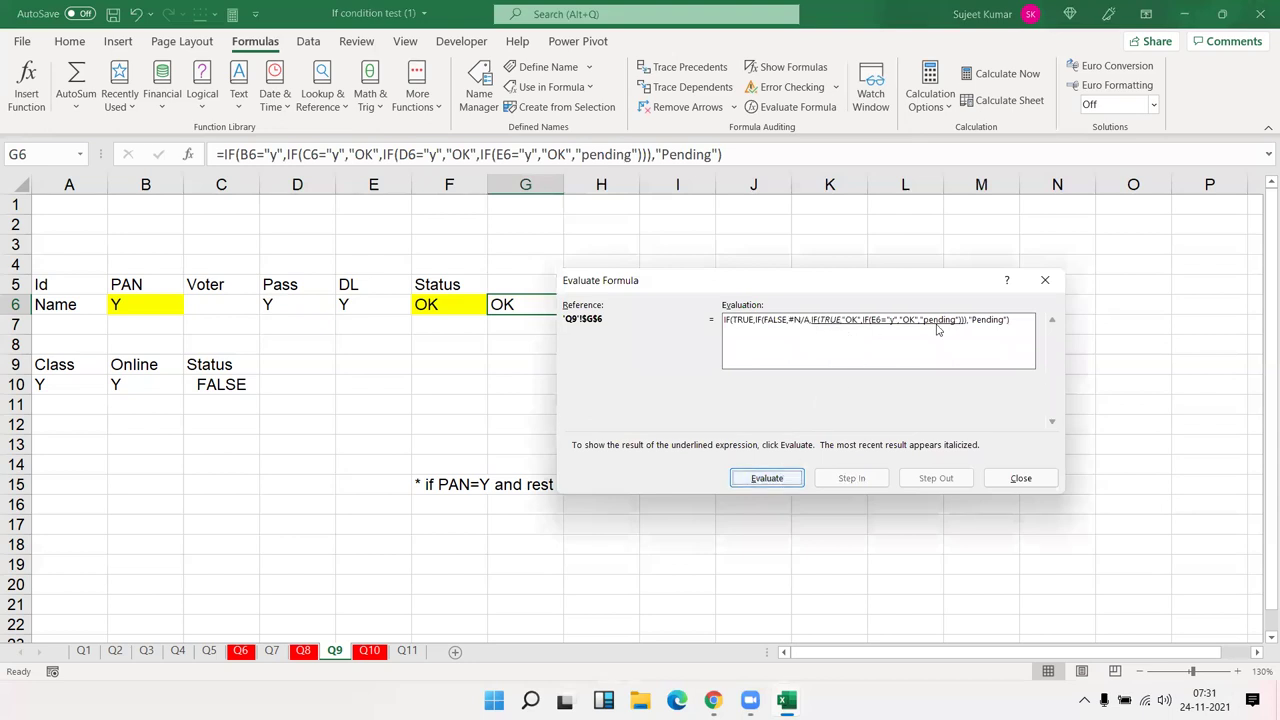
left_click(768, 479)
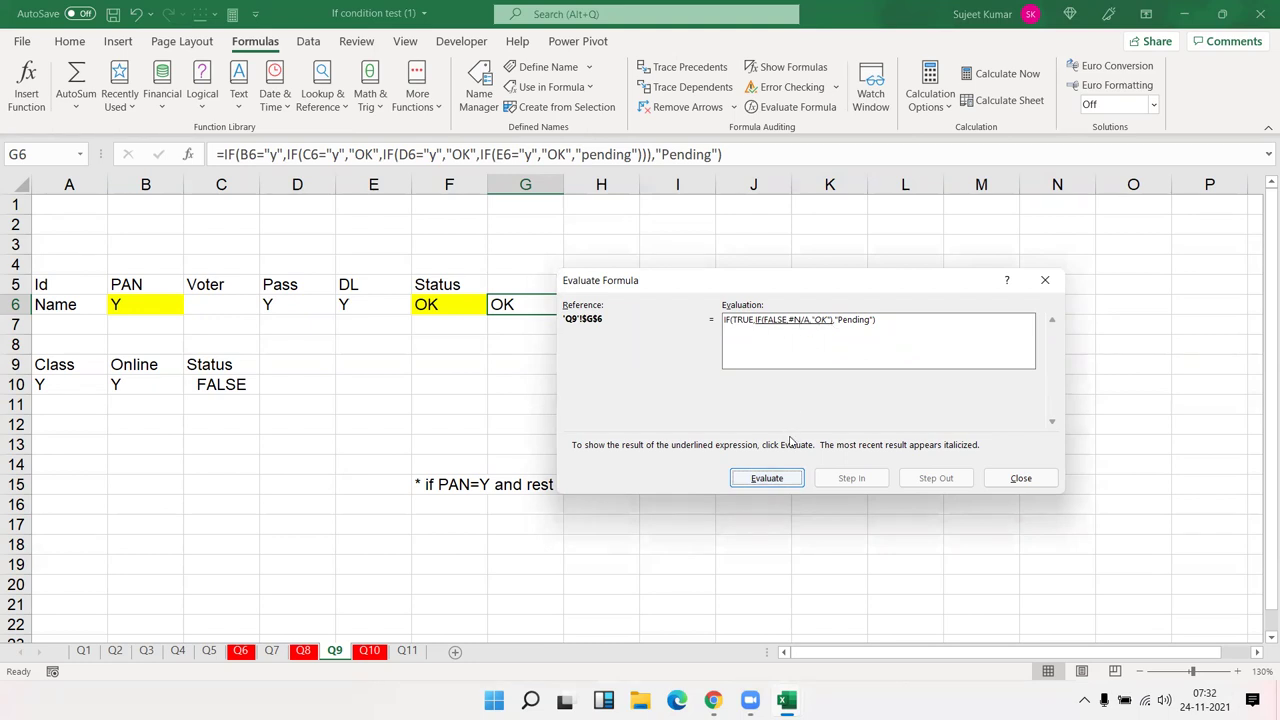
left_click(768, 478)
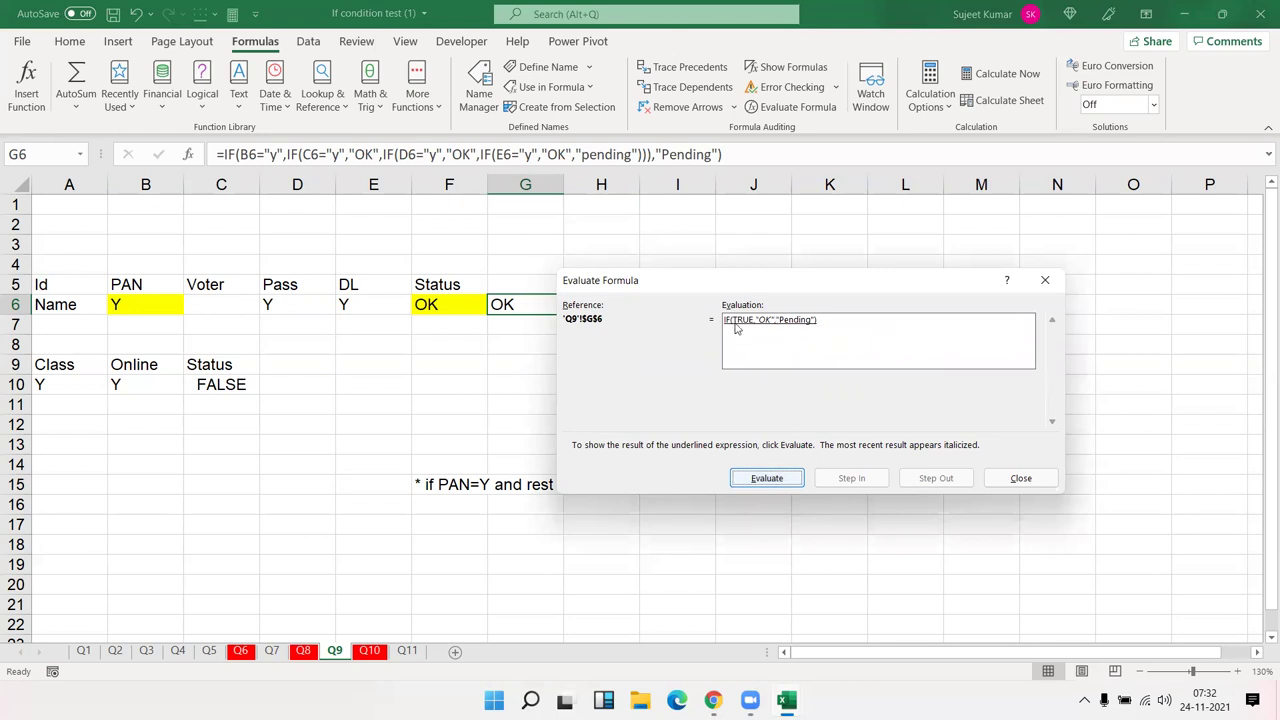
left_click(782, 478)
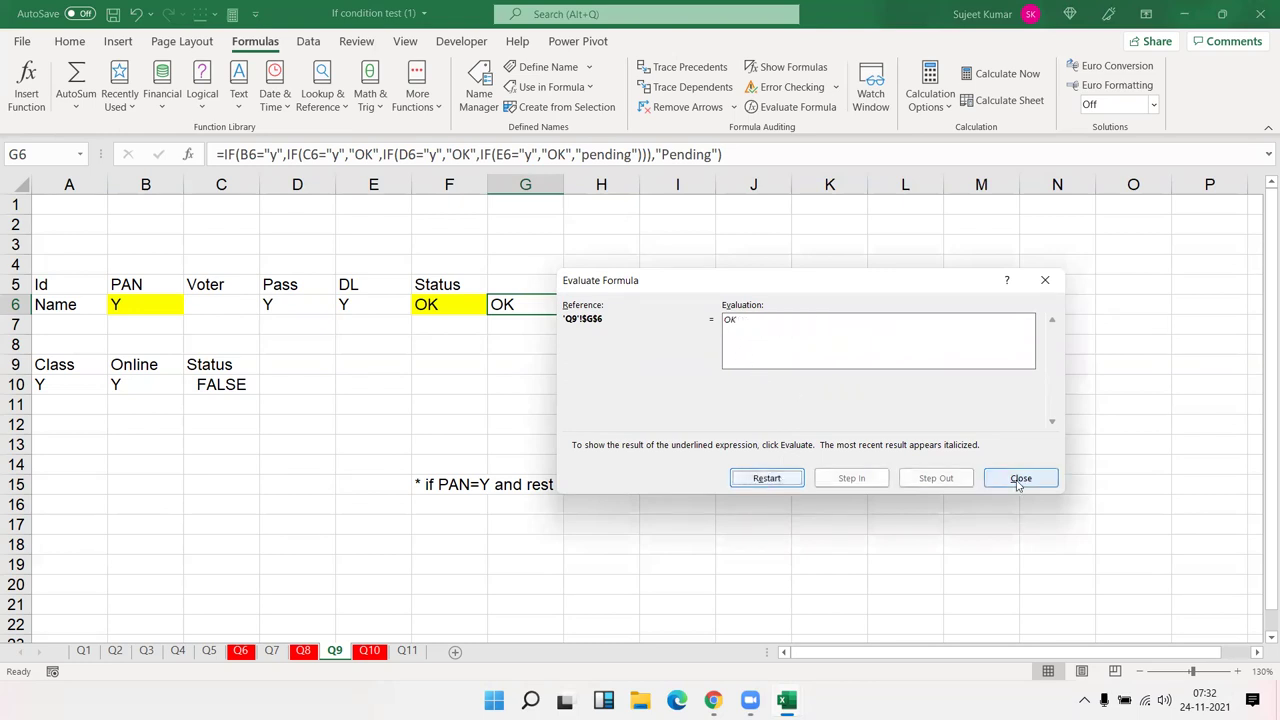
left_click(1020, 478)
left_click(133, 304)
Step: Clear PAN cell B6 and evaluate G6 step by step to Pending
key("Delete")
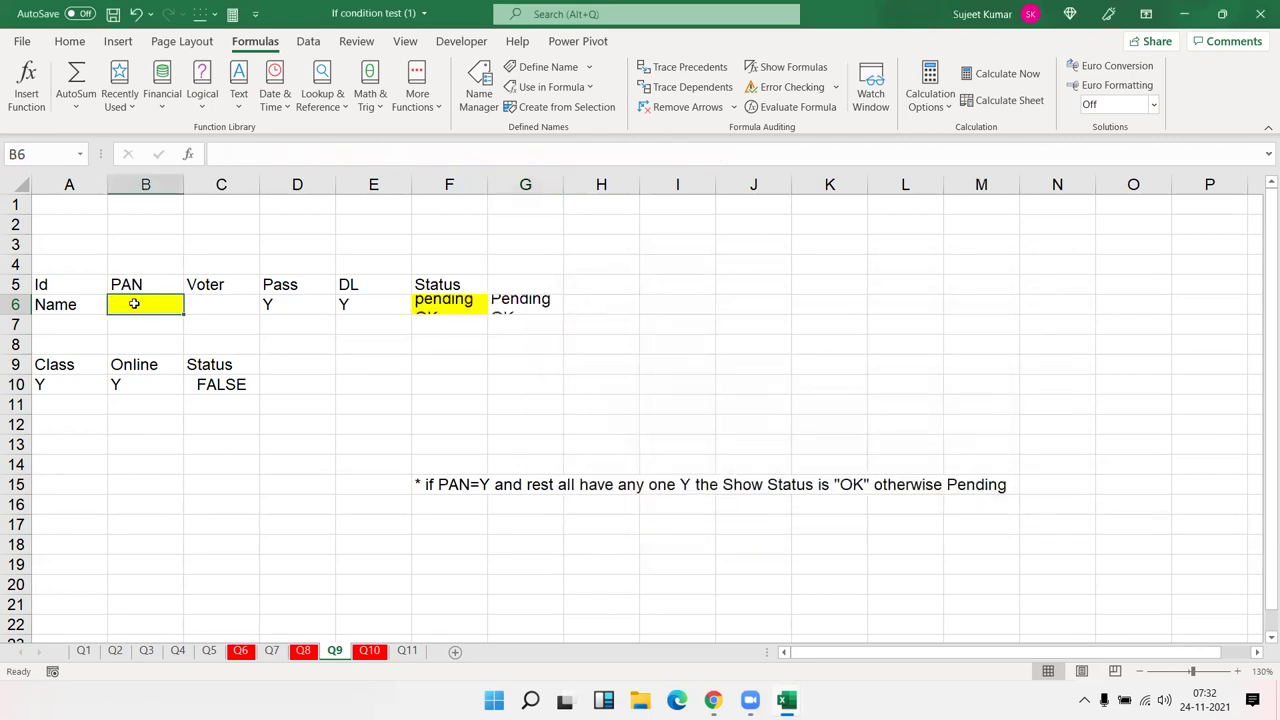
left_click(507, 310)
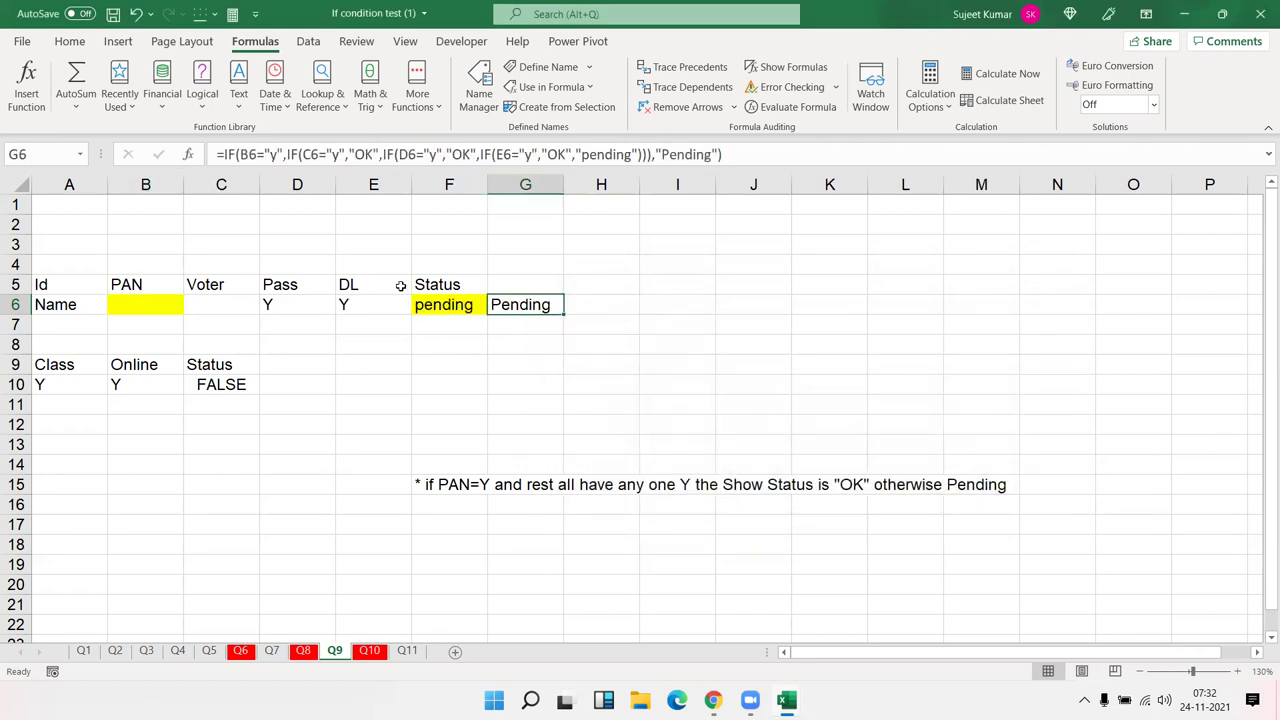
left_click(765, 107)
left_click(788, 479)
left_click(785, 479)
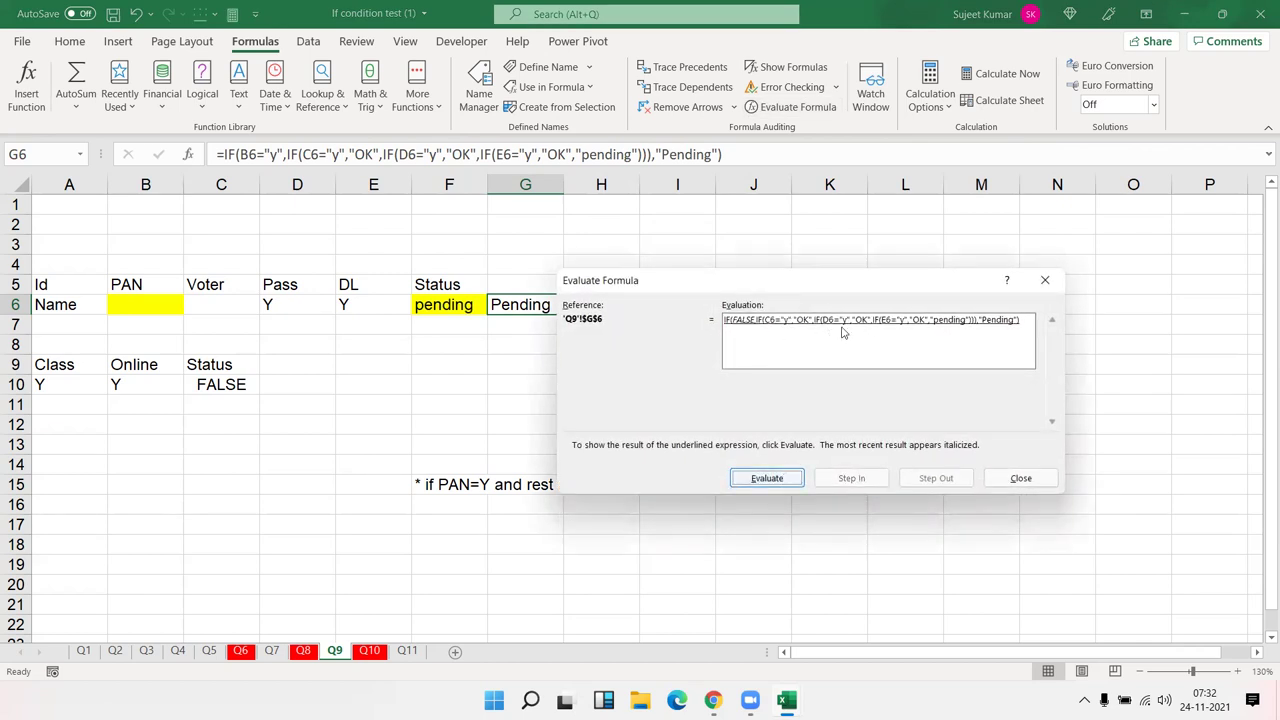
left_click(767, 478)
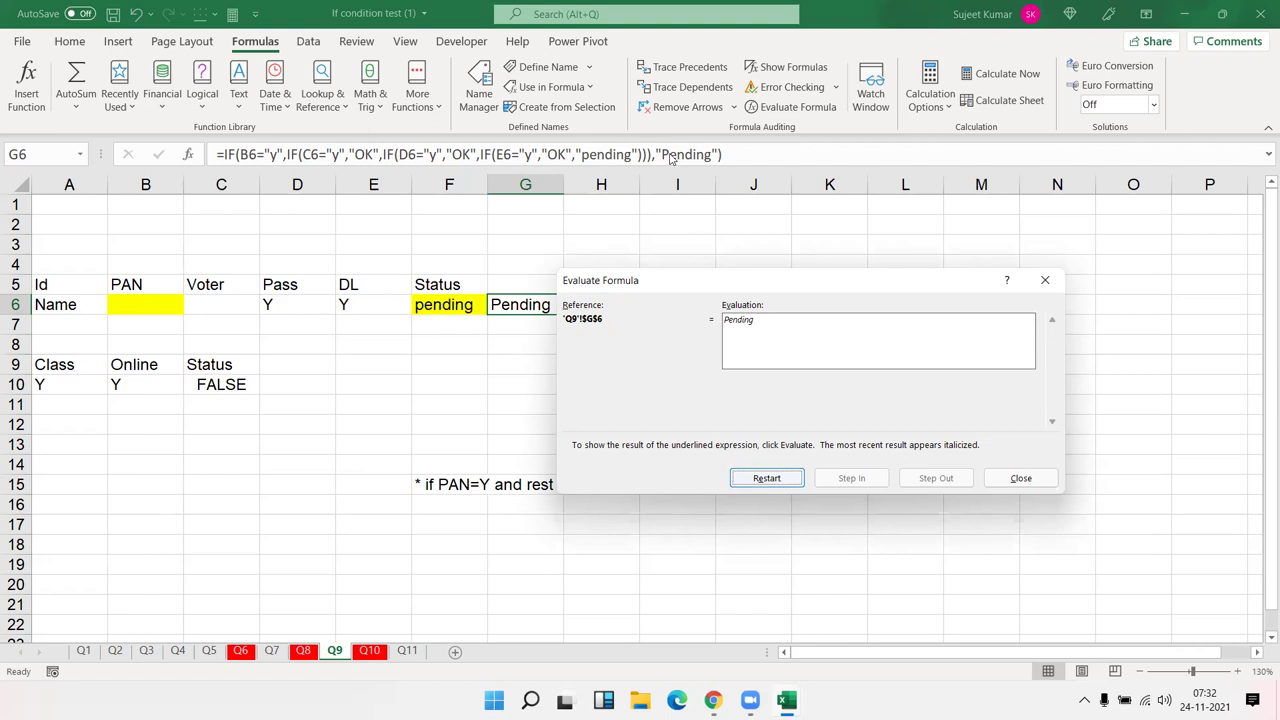
left_click(1045, 281)
Step: Re-enter Y in PAN cell B6 so F6 and G6 return OK
left_click(145, 307)
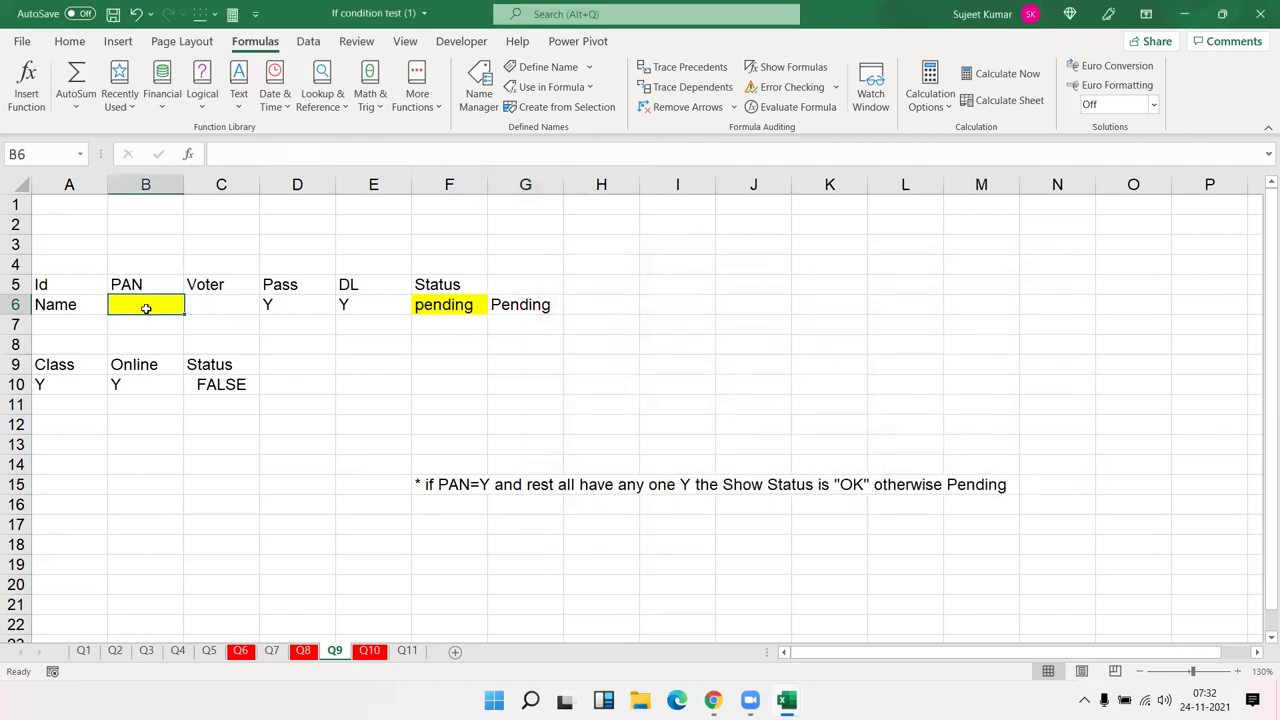
right_click(146, 310)
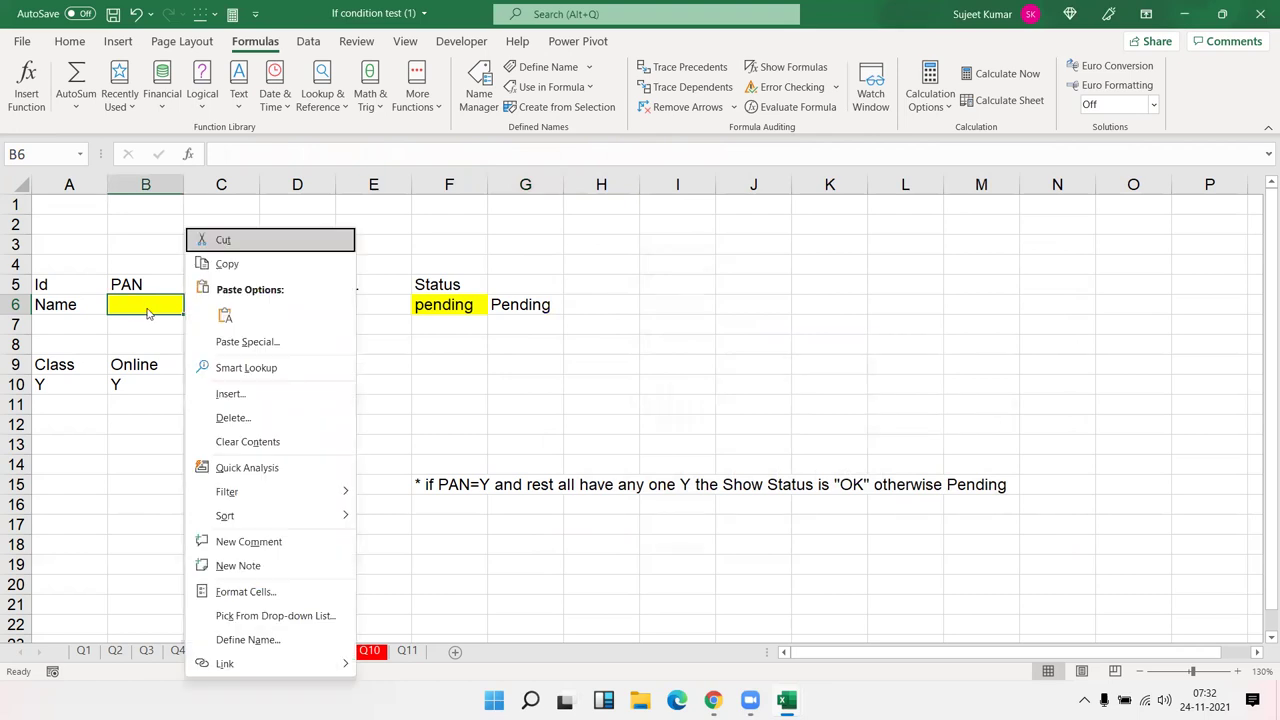
left_click(146, 309)
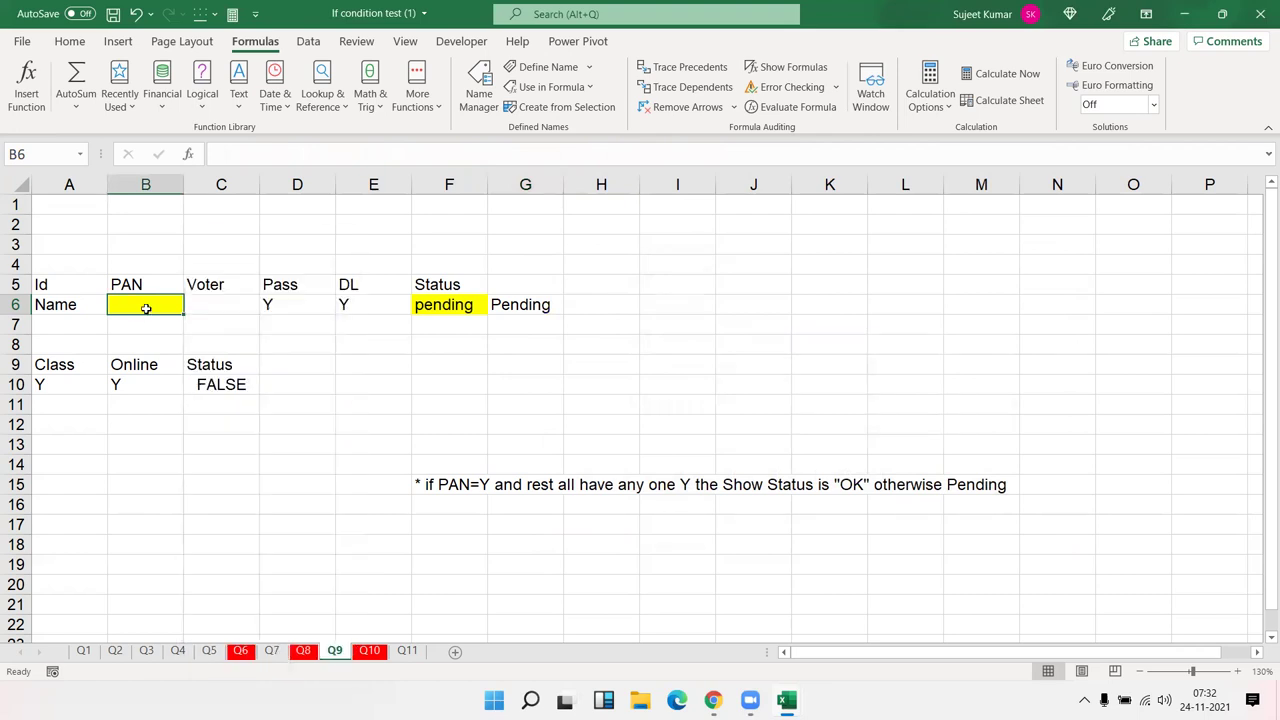
type("Y")
key("Return")
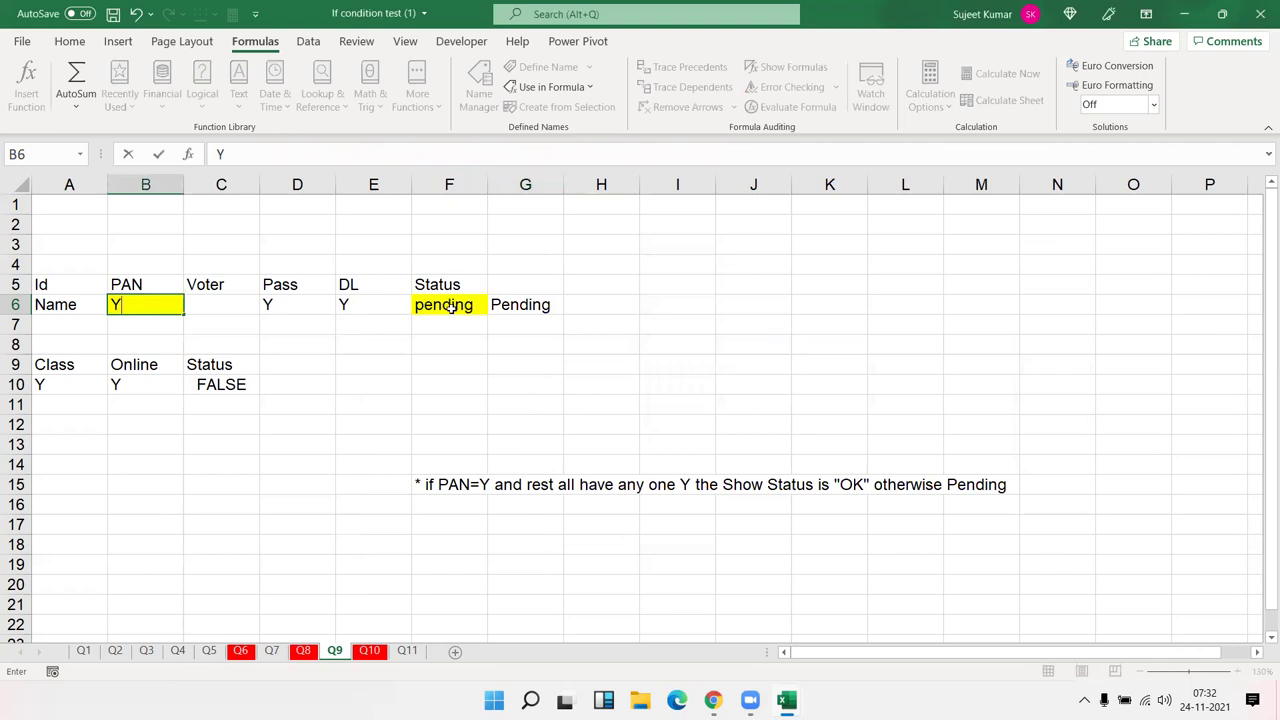
left_click(425, 380)
left_click(198, 386)
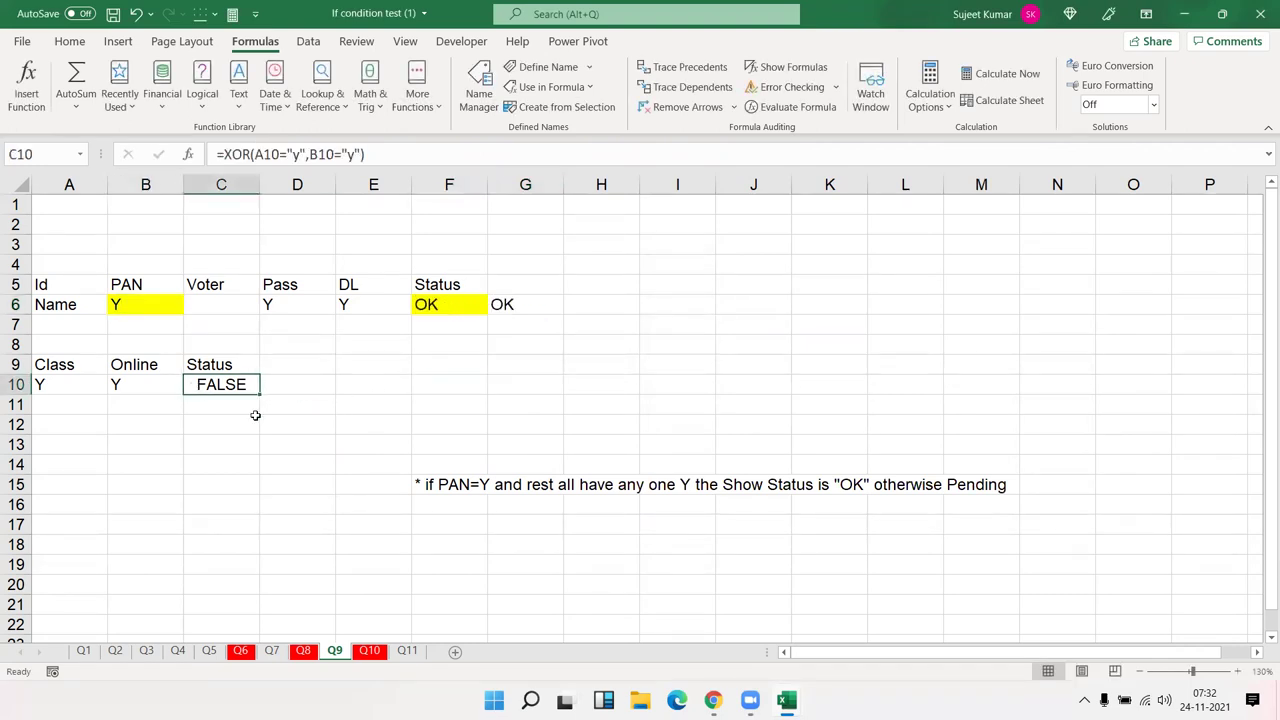
double_click(240, 388)
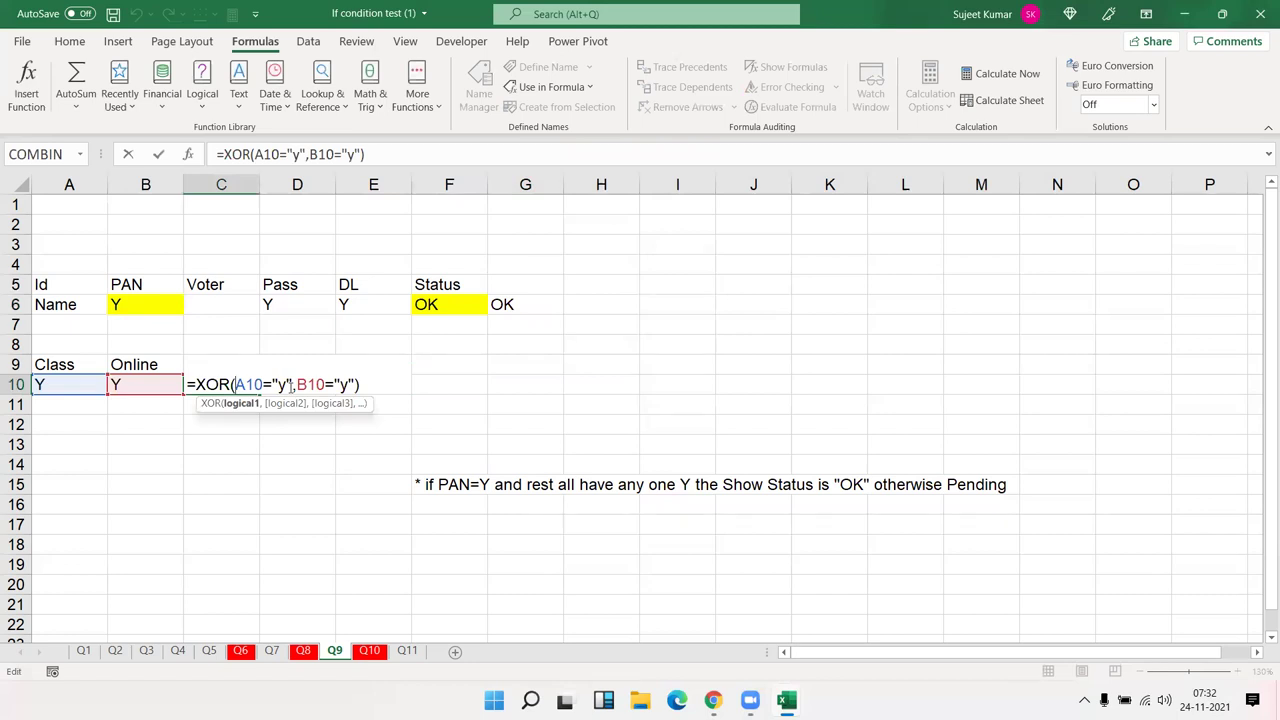
key("ctrl+Return")
type("Status")
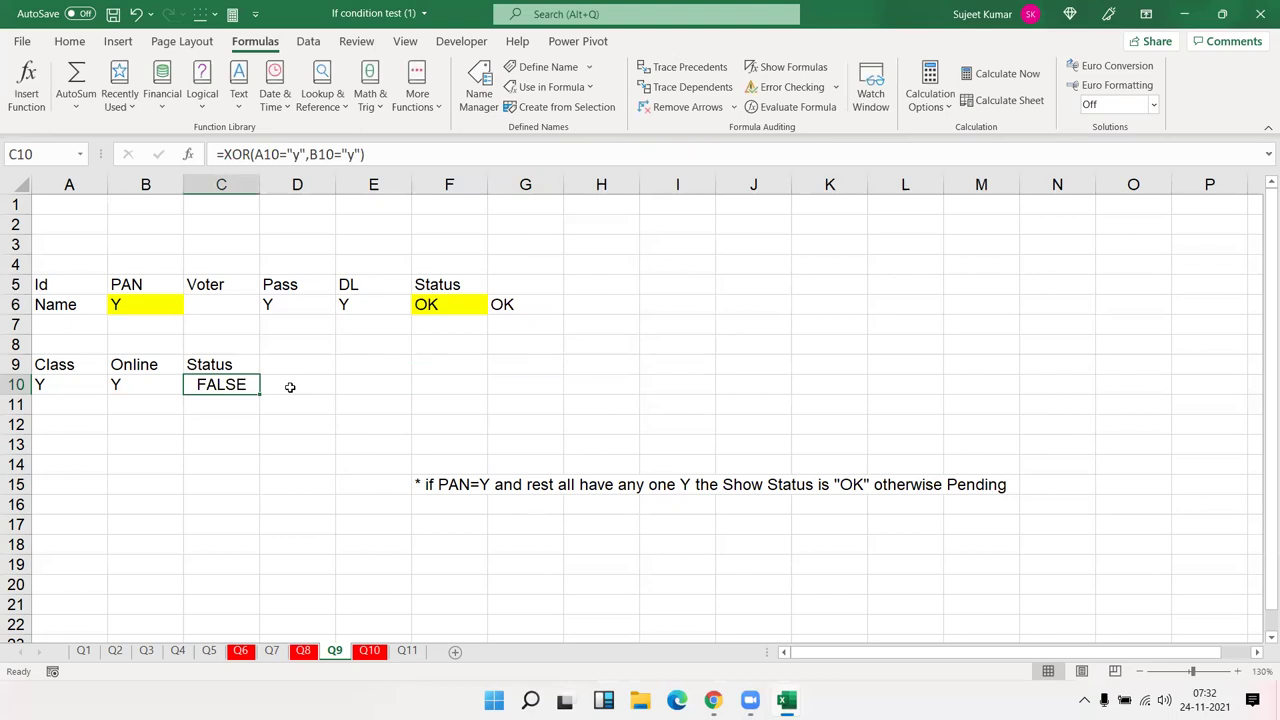
left_click(754, 206)
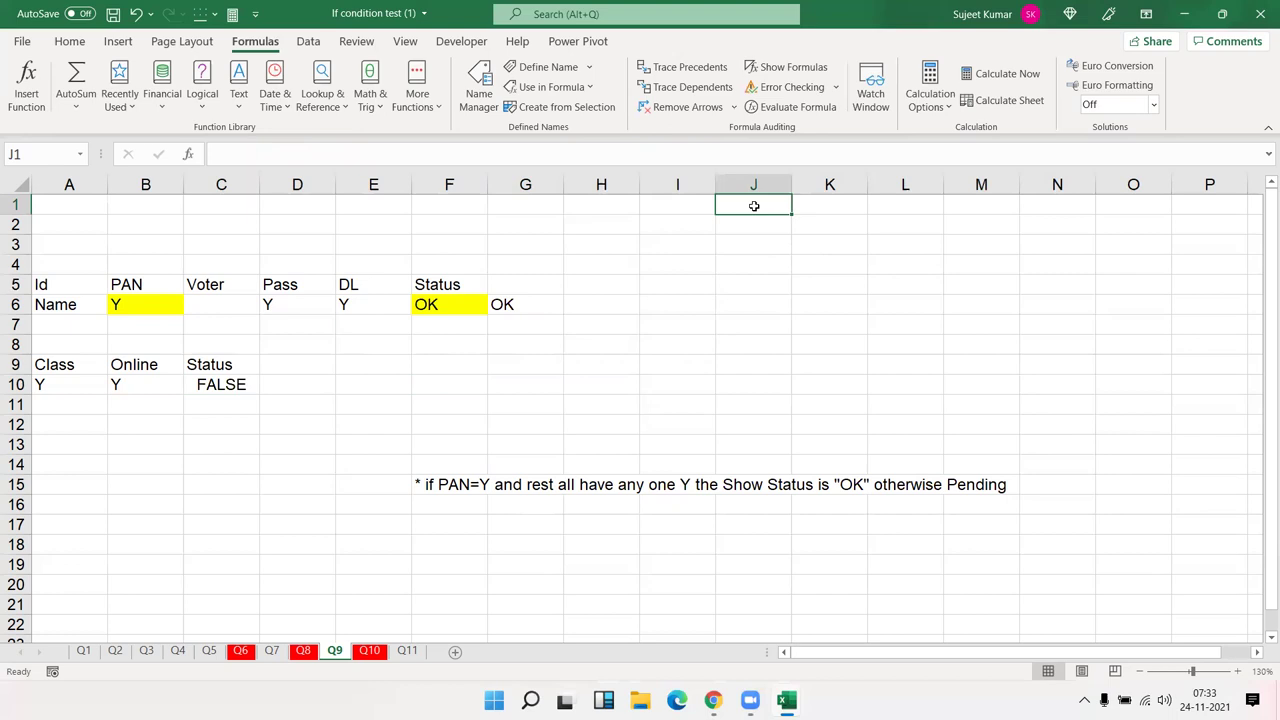
Step: Enter the headings Advanced in J1 and Overtime in K1
type("Sa")
key("BackSpace")
key("BackSpace")
key("Escape")
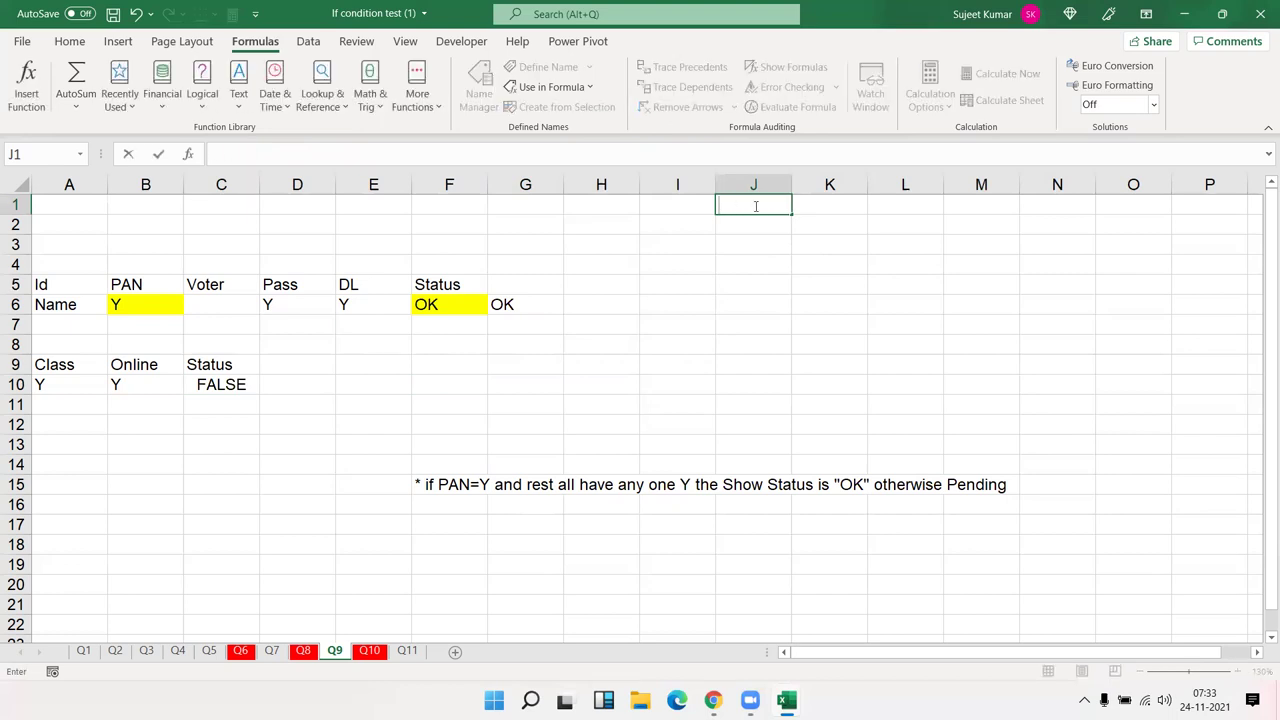
type("Advanced")
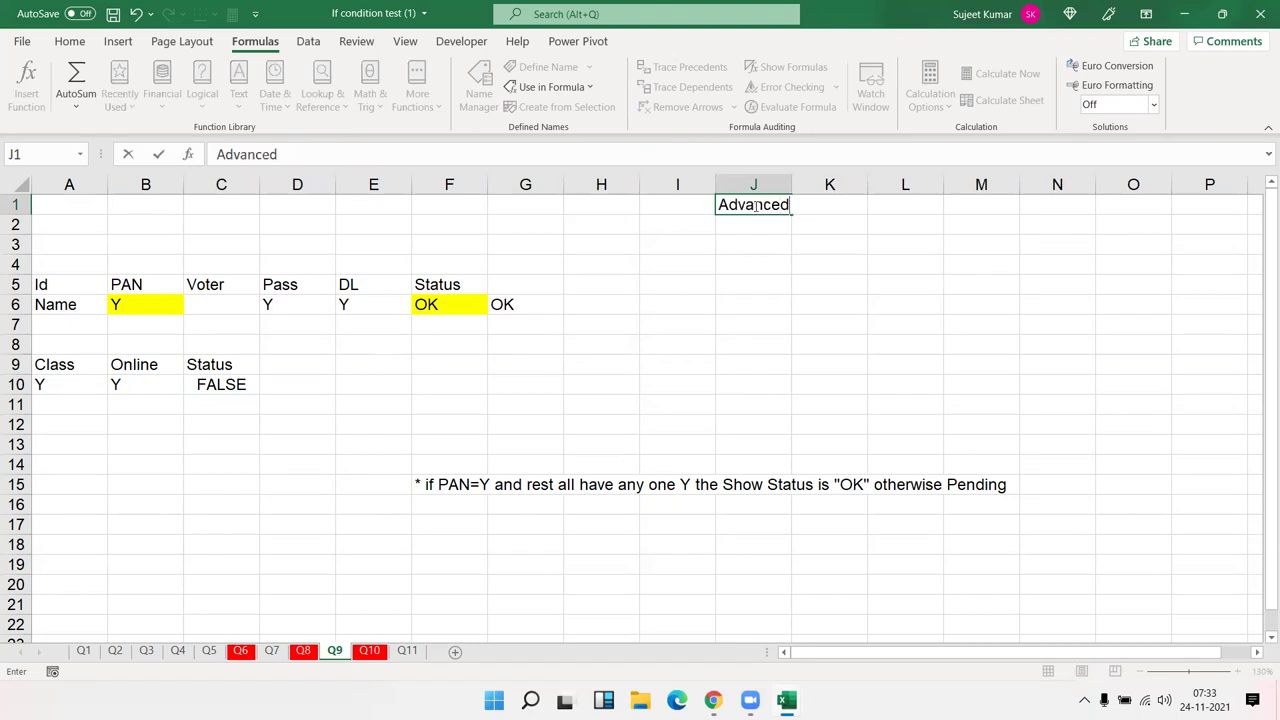
key("Tab")
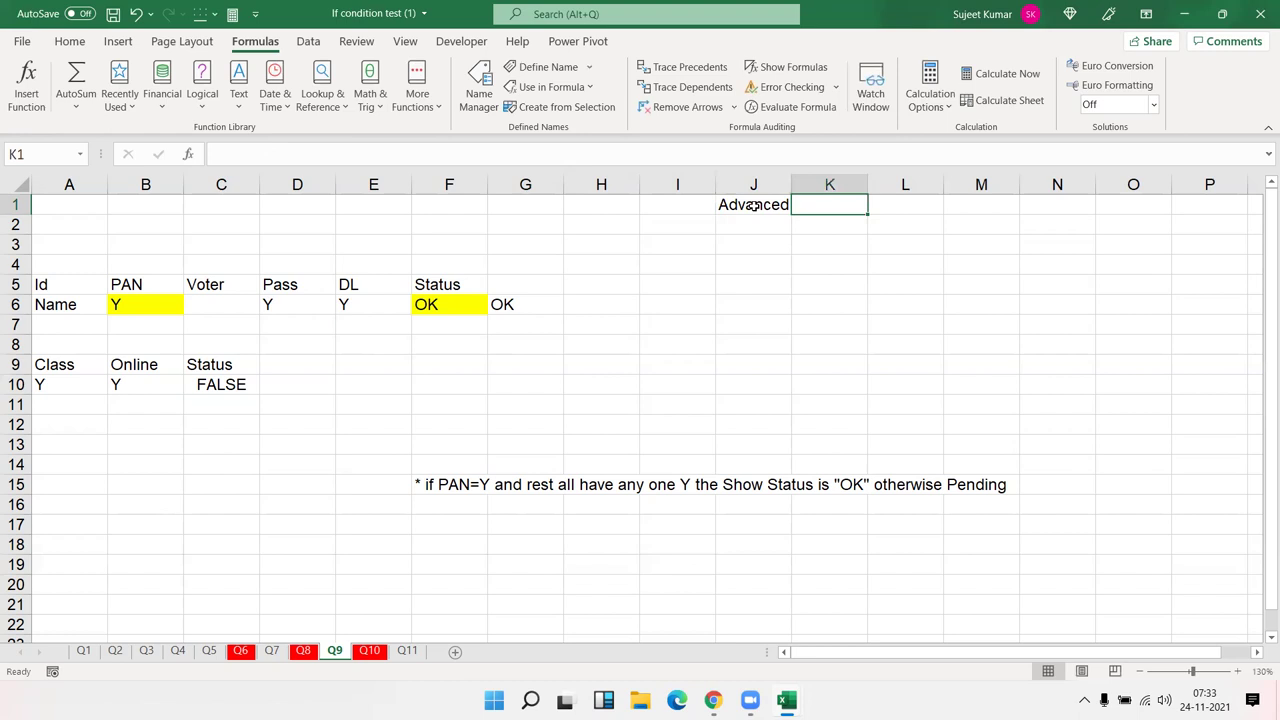
type("Over")
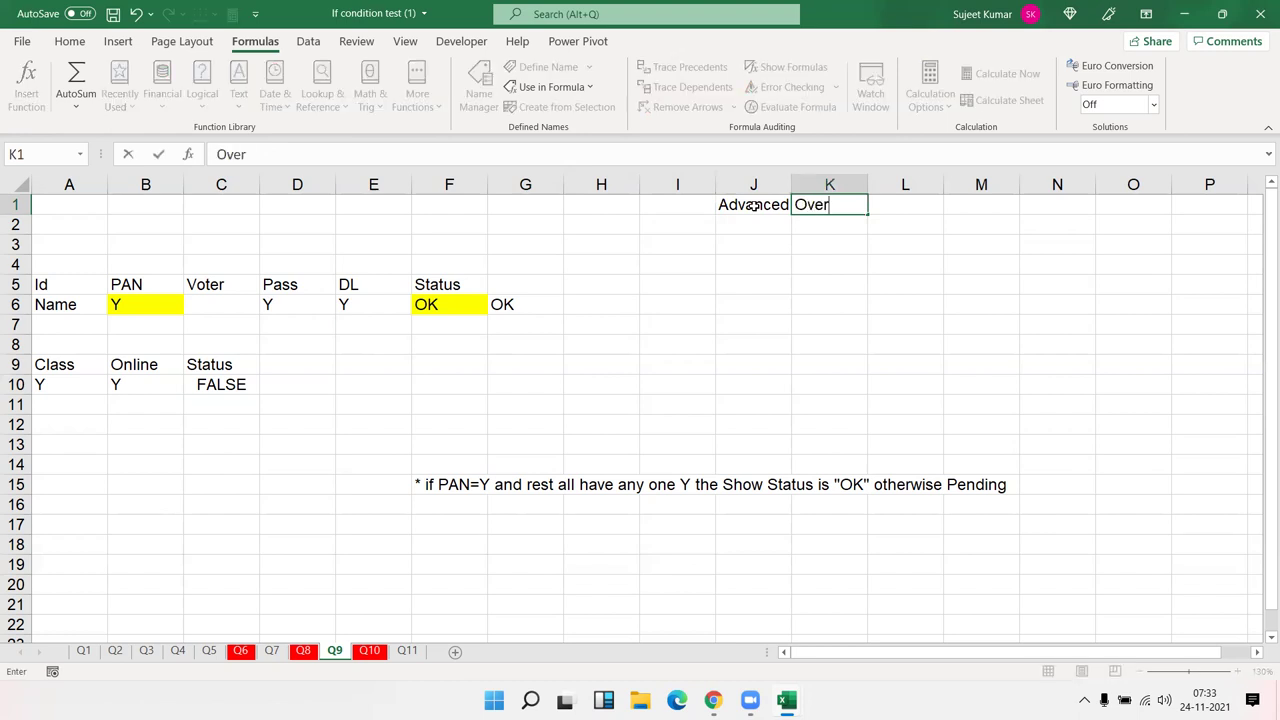
type("tine")
key("BackSpace")
key("BackSpace")
type("m")
type("e")
key("Return")
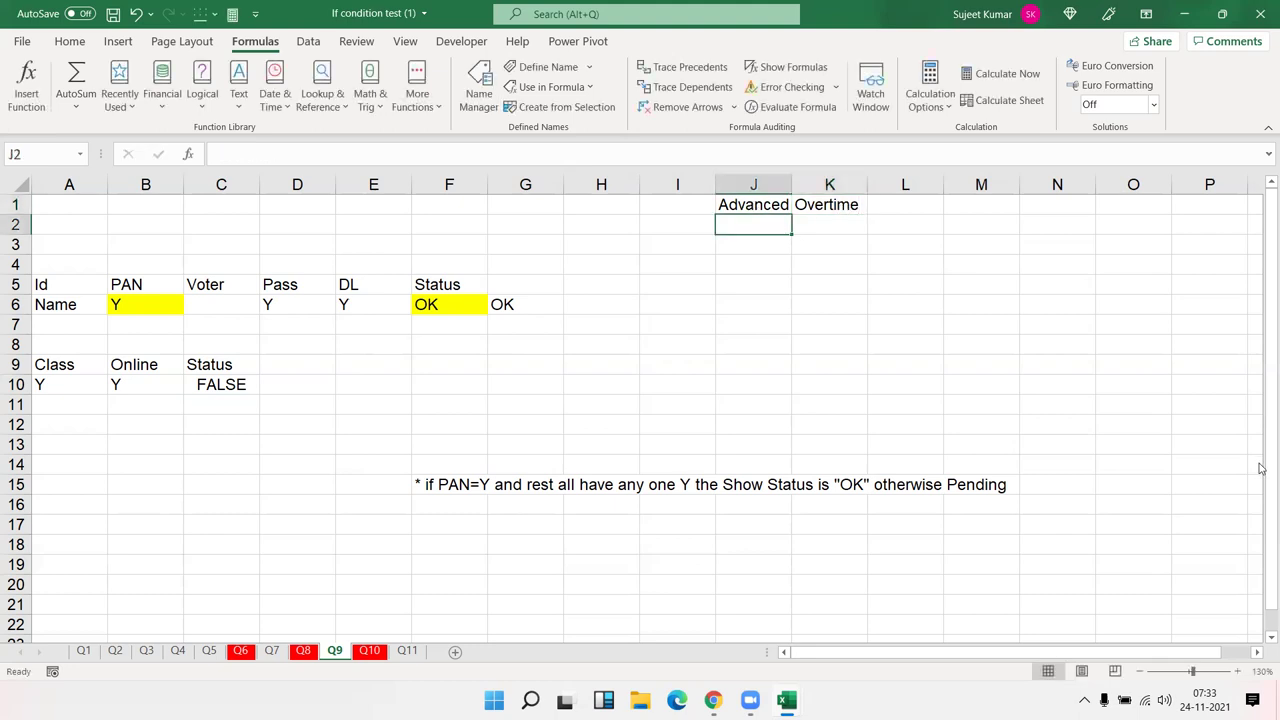
Step: Enter 5000 in J2 and 4500 in K3
type("5000")
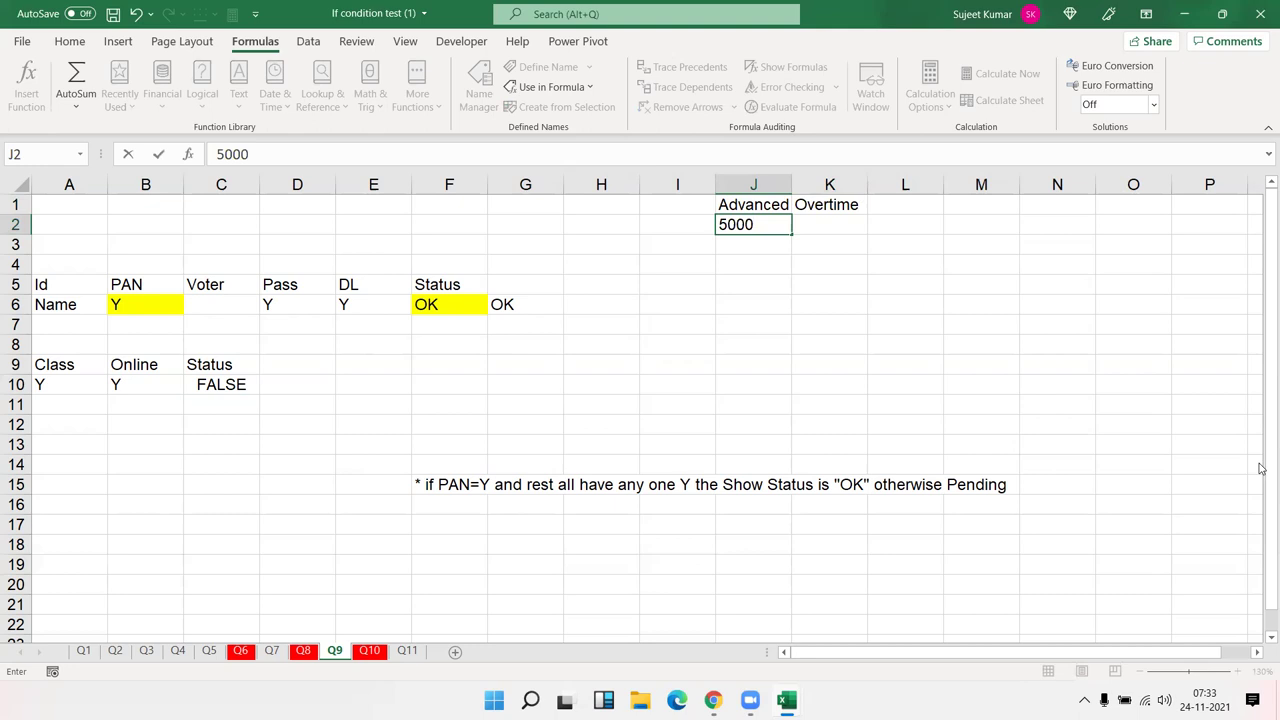
key("Right")
key("Left")
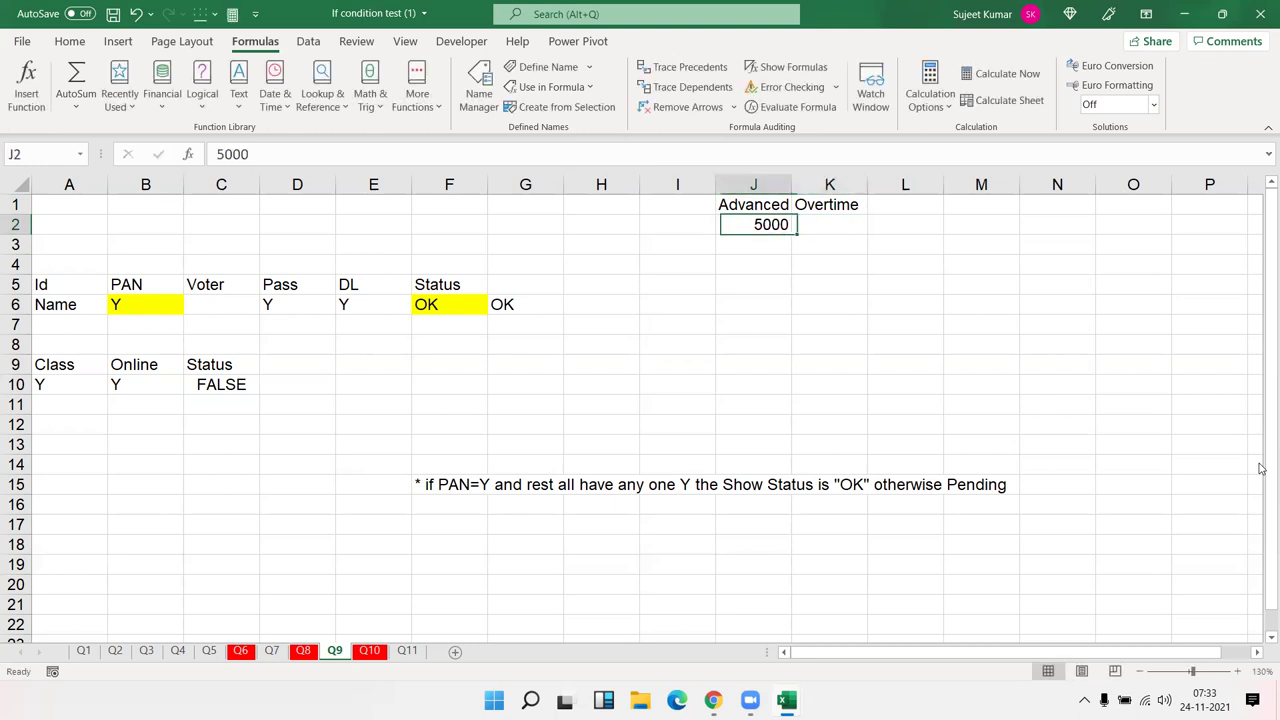
key("Right")
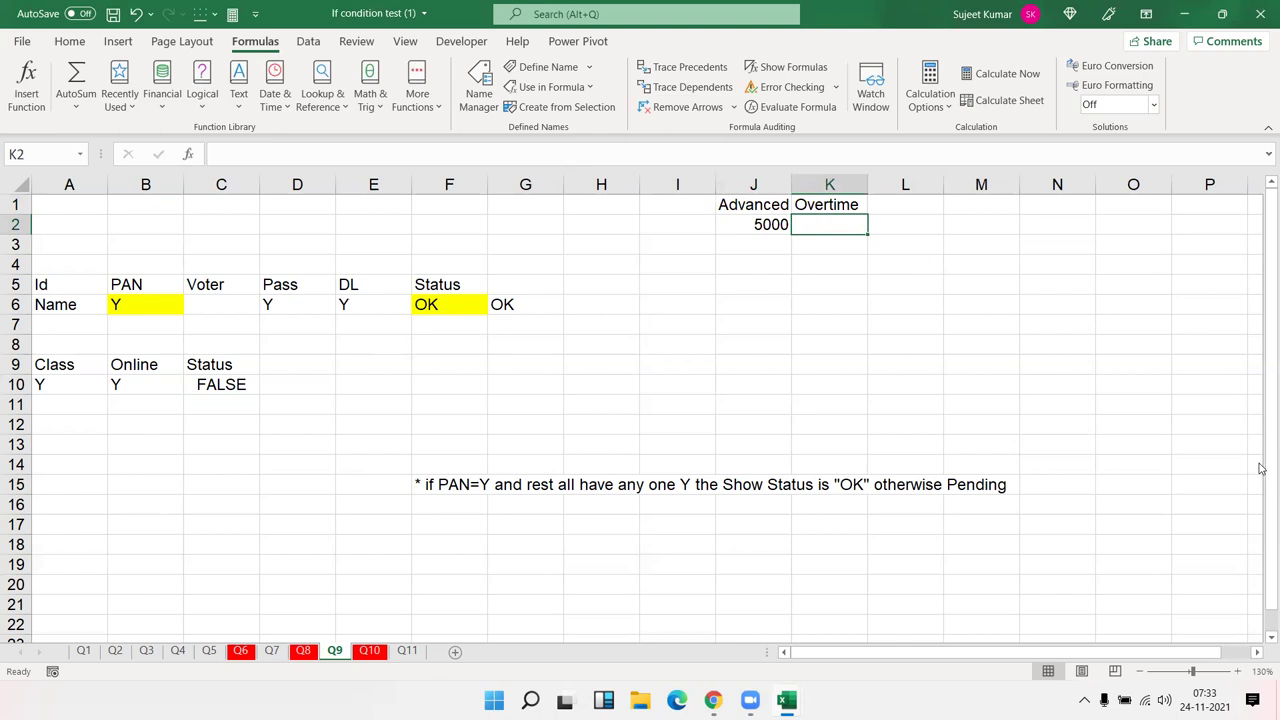
key("Down")
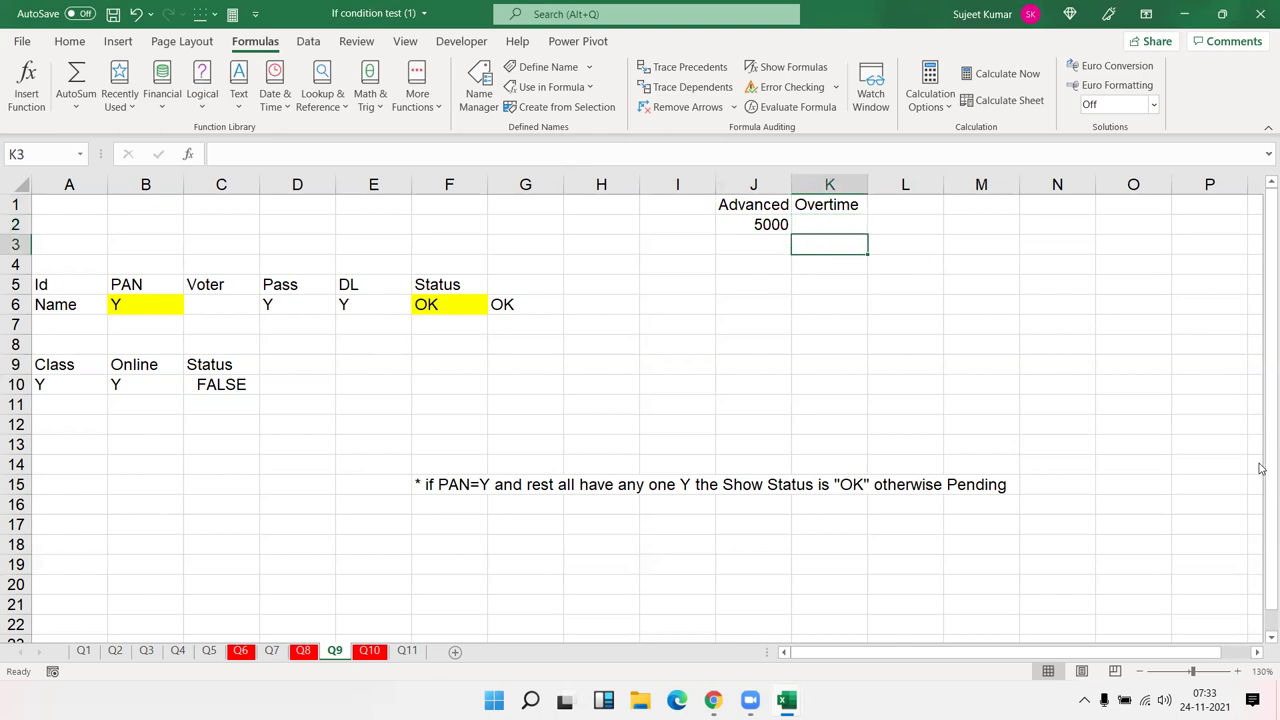
type("4500")
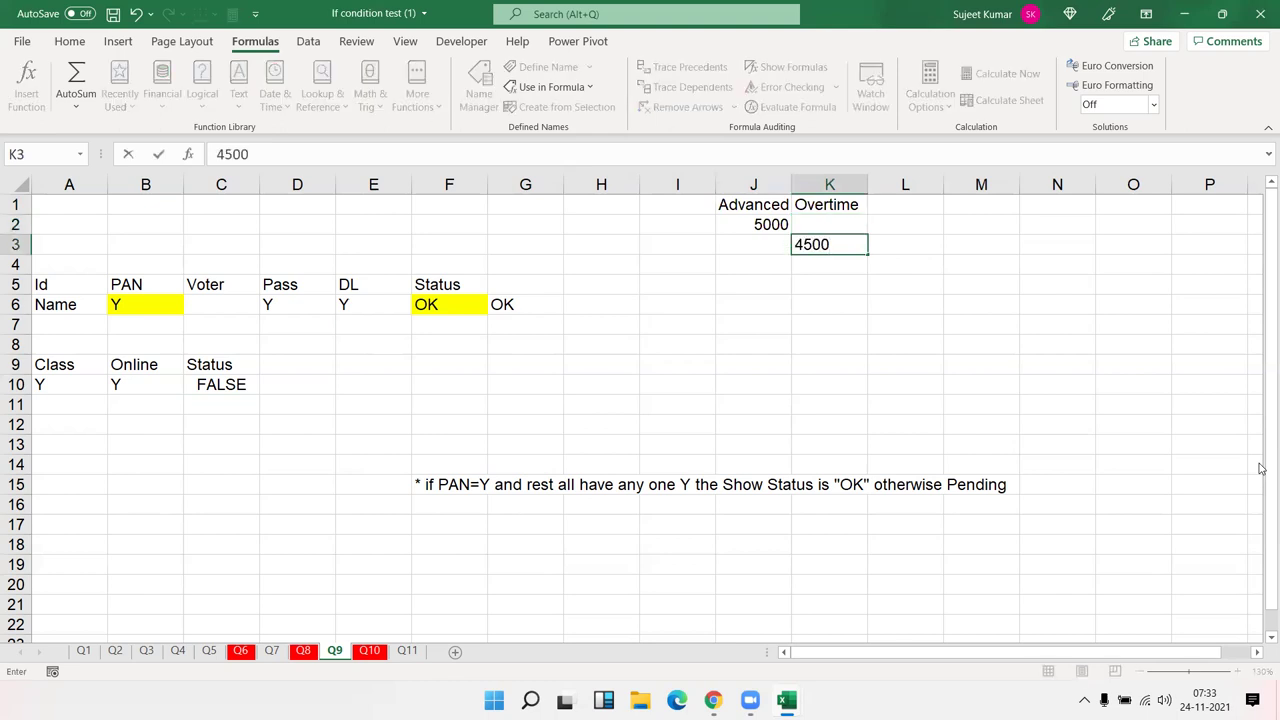
key("Left")
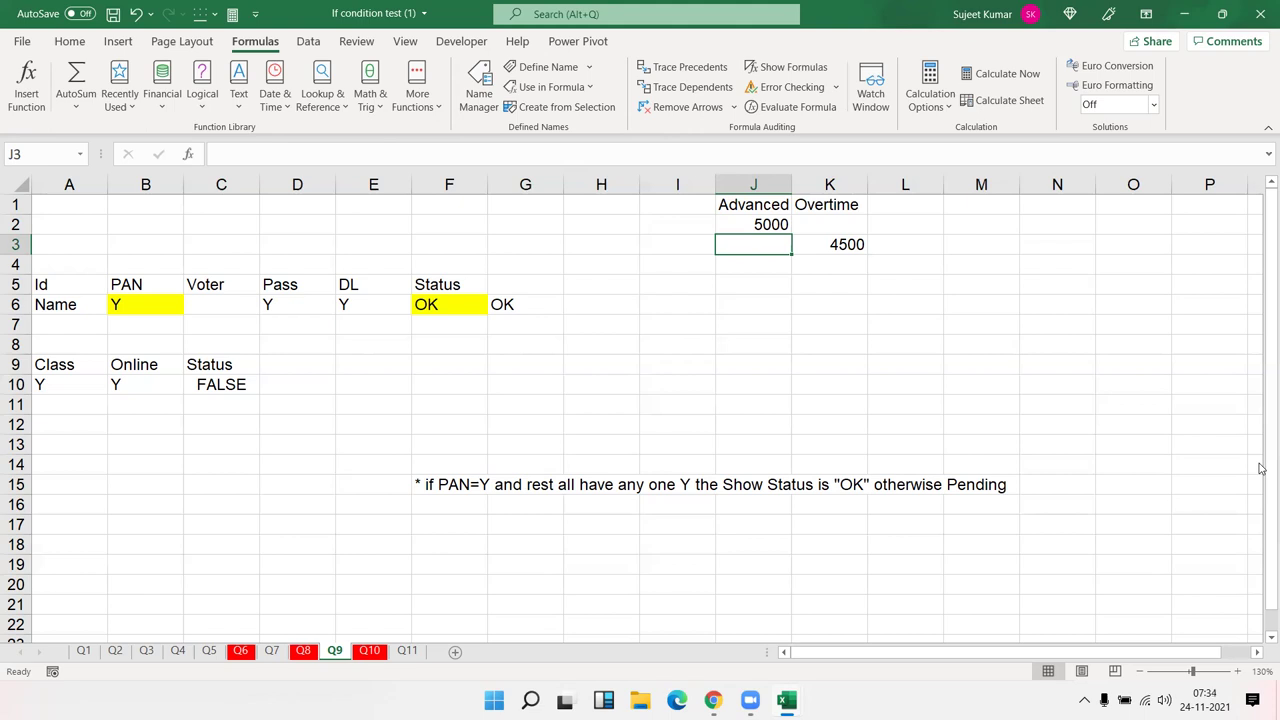
key("Up")
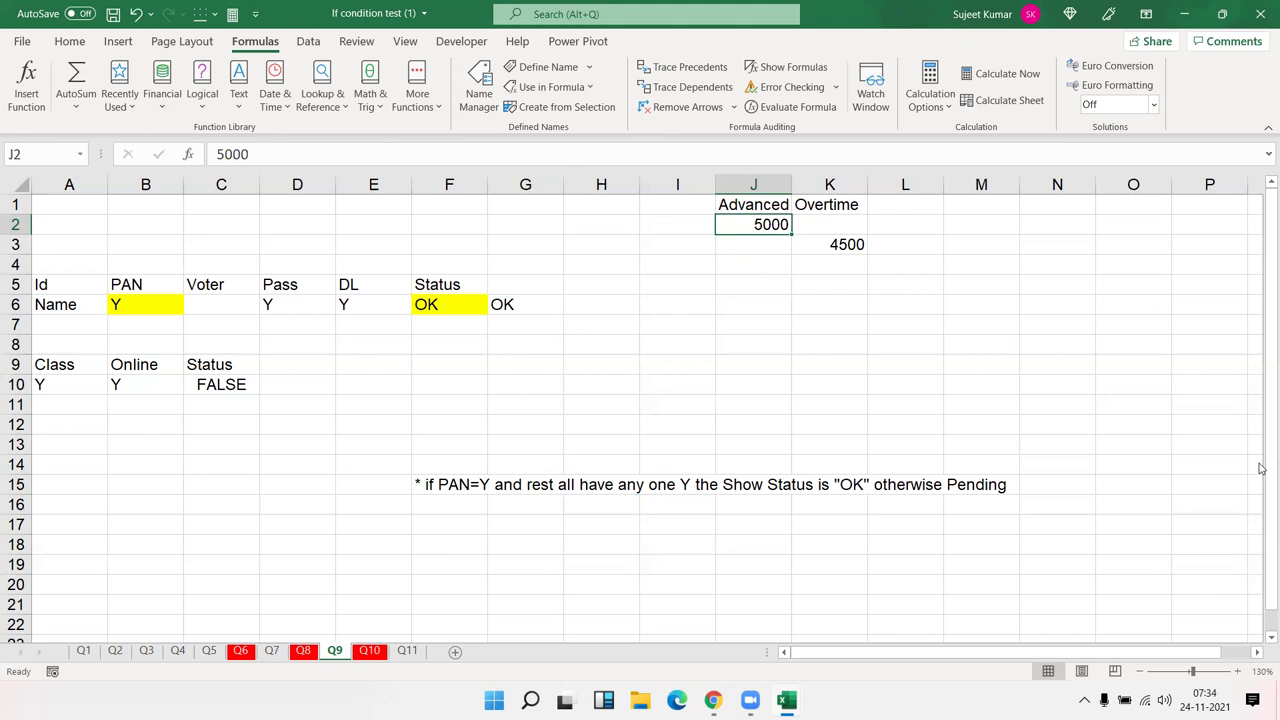
key("Right")
key("Down")
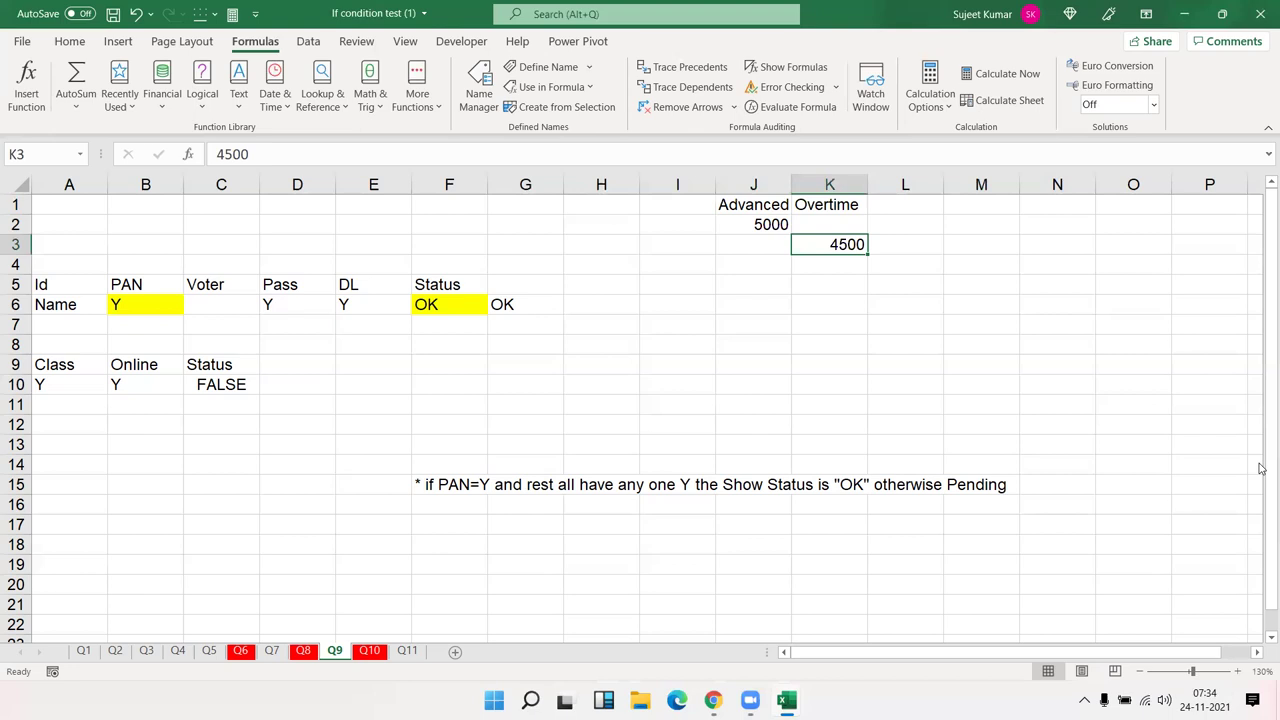
key("Up")
key("Up")
Step: Add a Name heading in I1 and fill two employee names into I2:I3
key("Left")
key("Left")
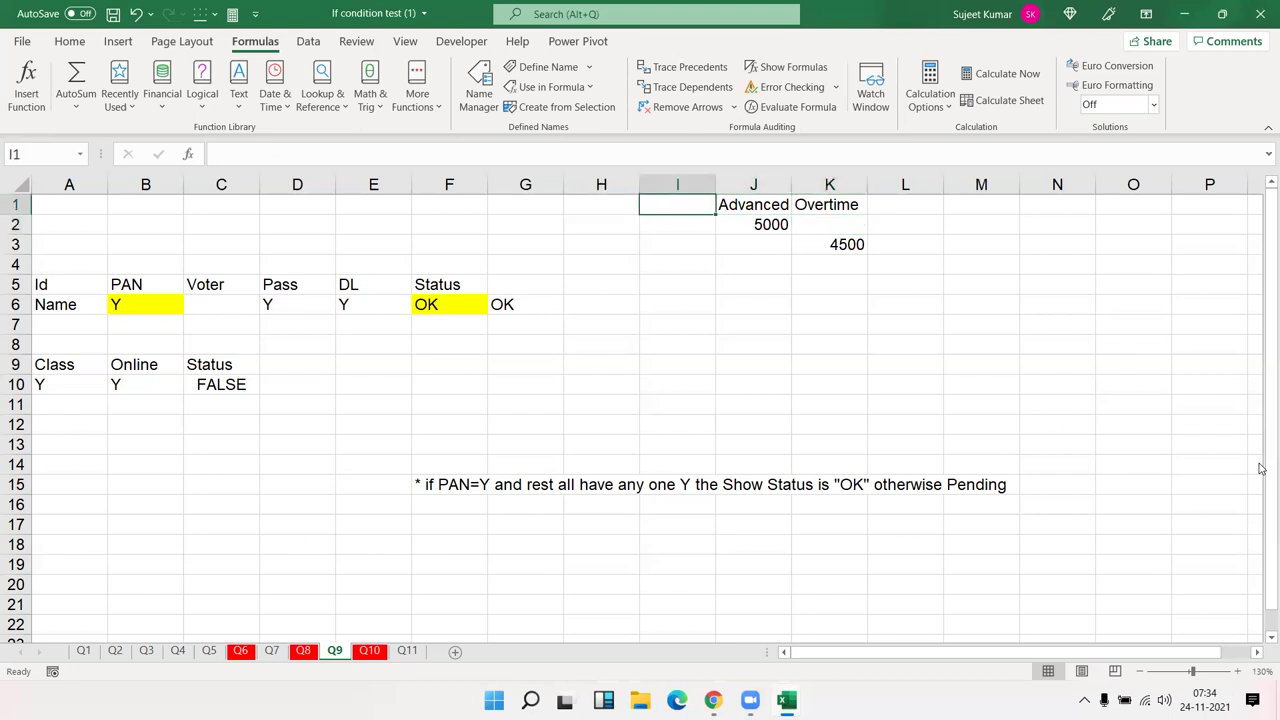
type("Name")
key("Return")
type("Puja")
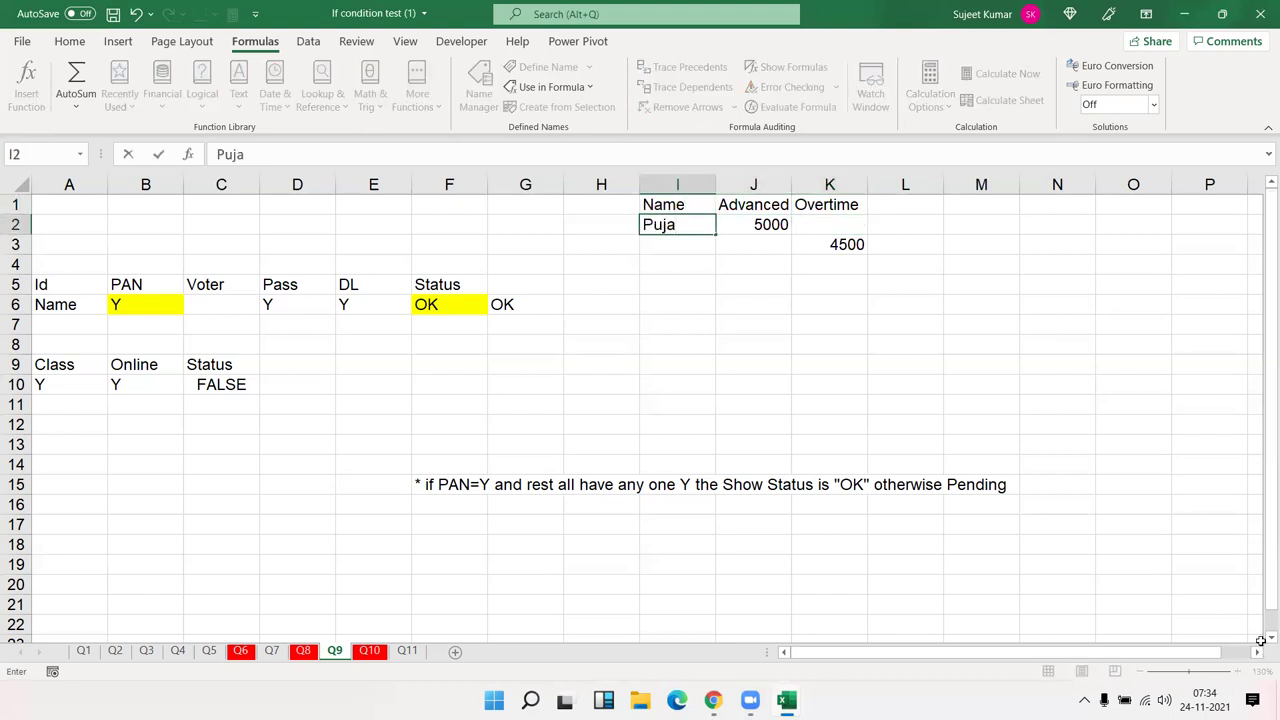
left_click(703, 285)
left_click(686, 236)
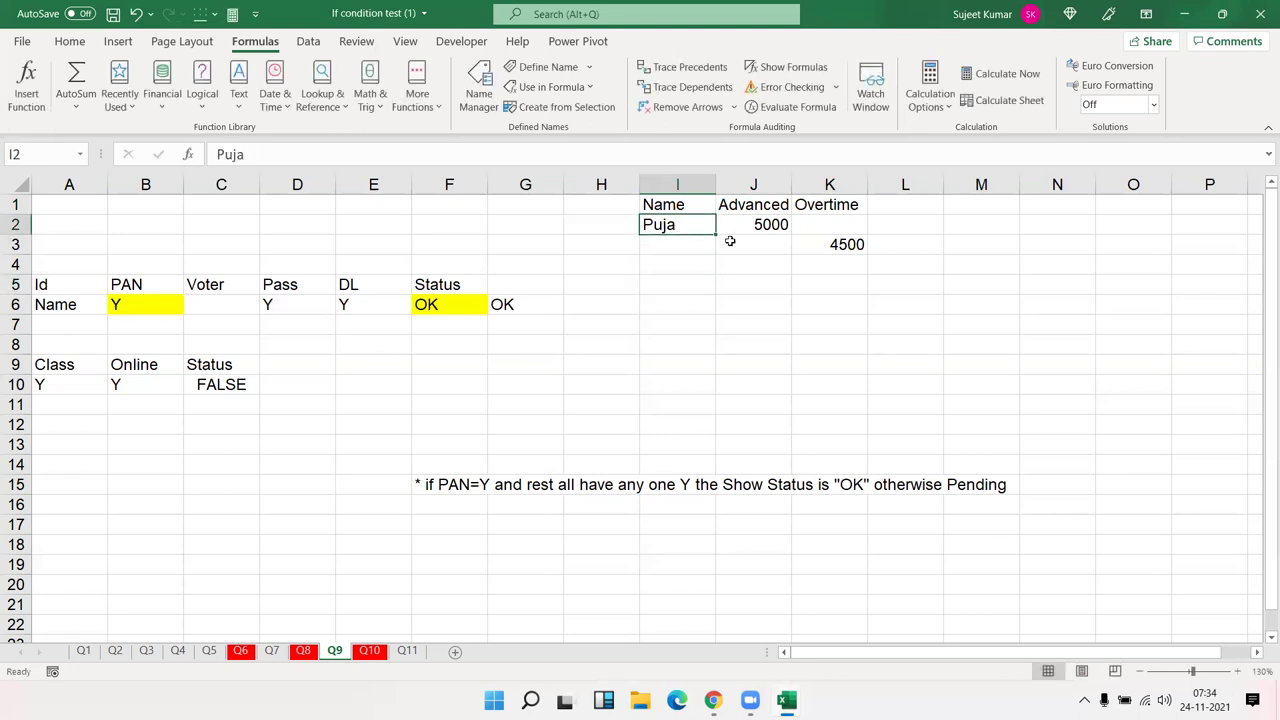
left_click_drag(720, 236, 703, 256)
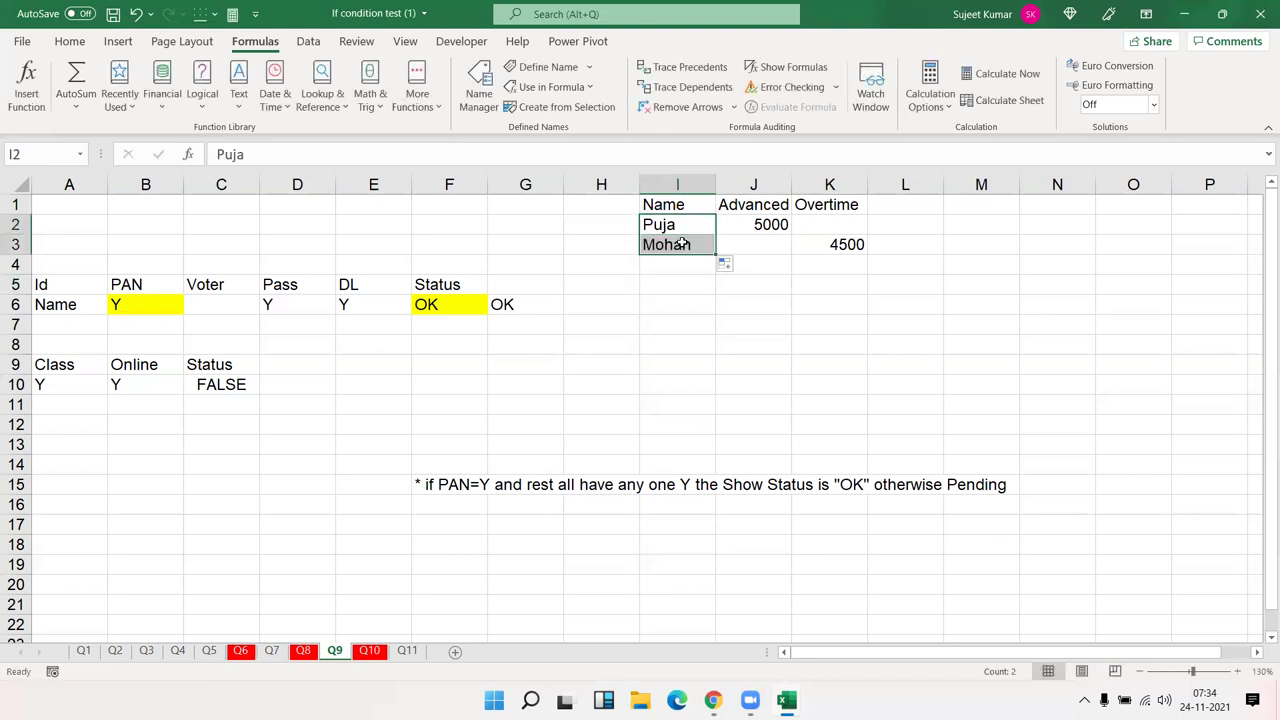
Step: Enter 2000 as overtime in K2, then delete it again
left_click(739, 220)
left_click(829, 217)
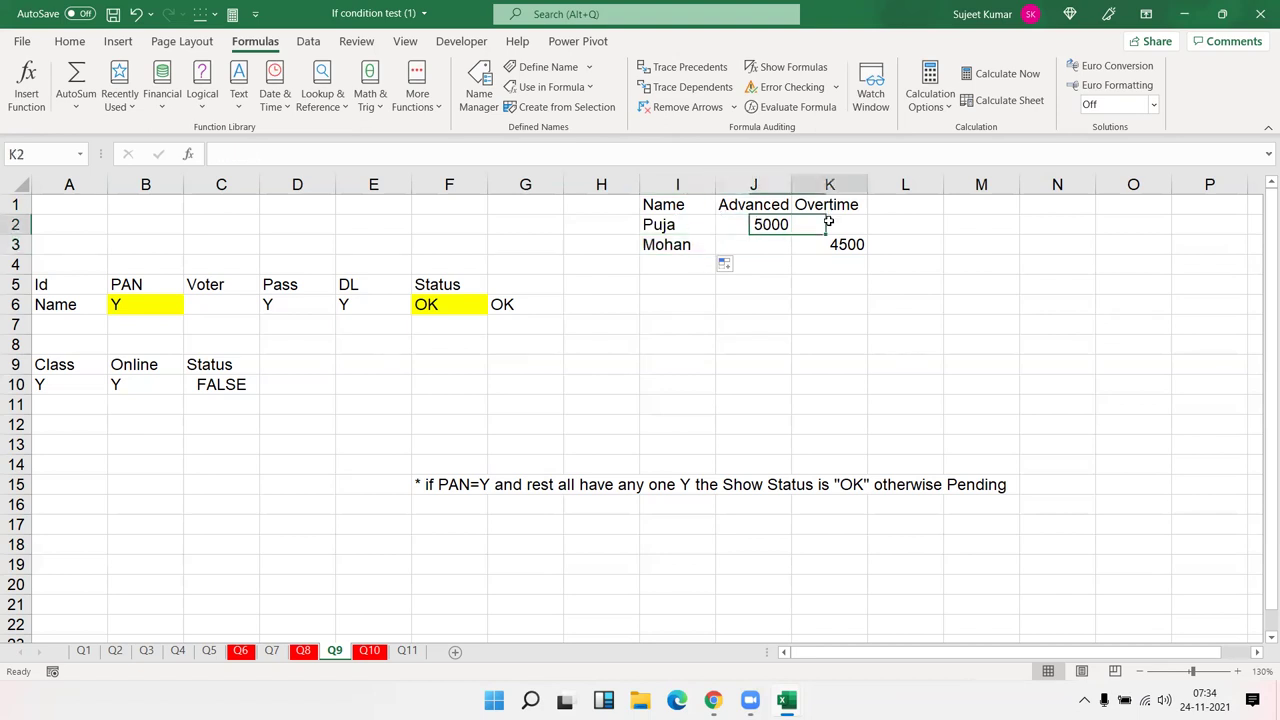
type("200")
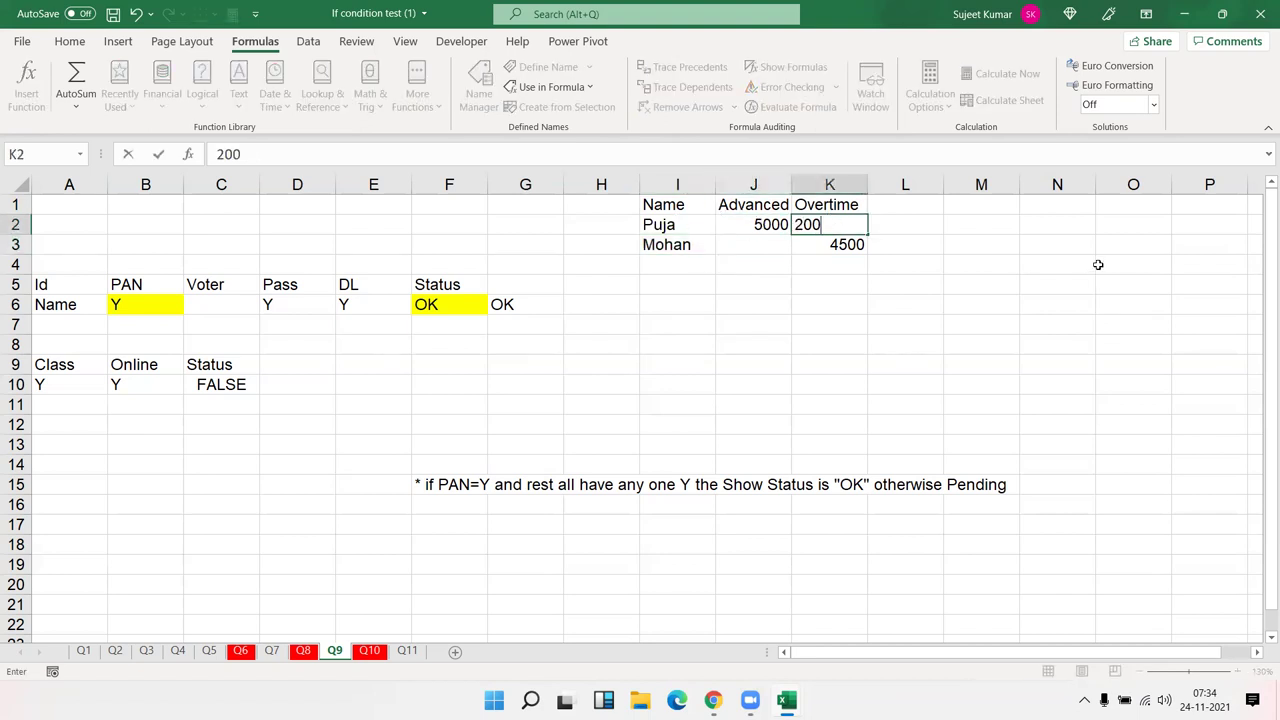
type("0")
key("Return")
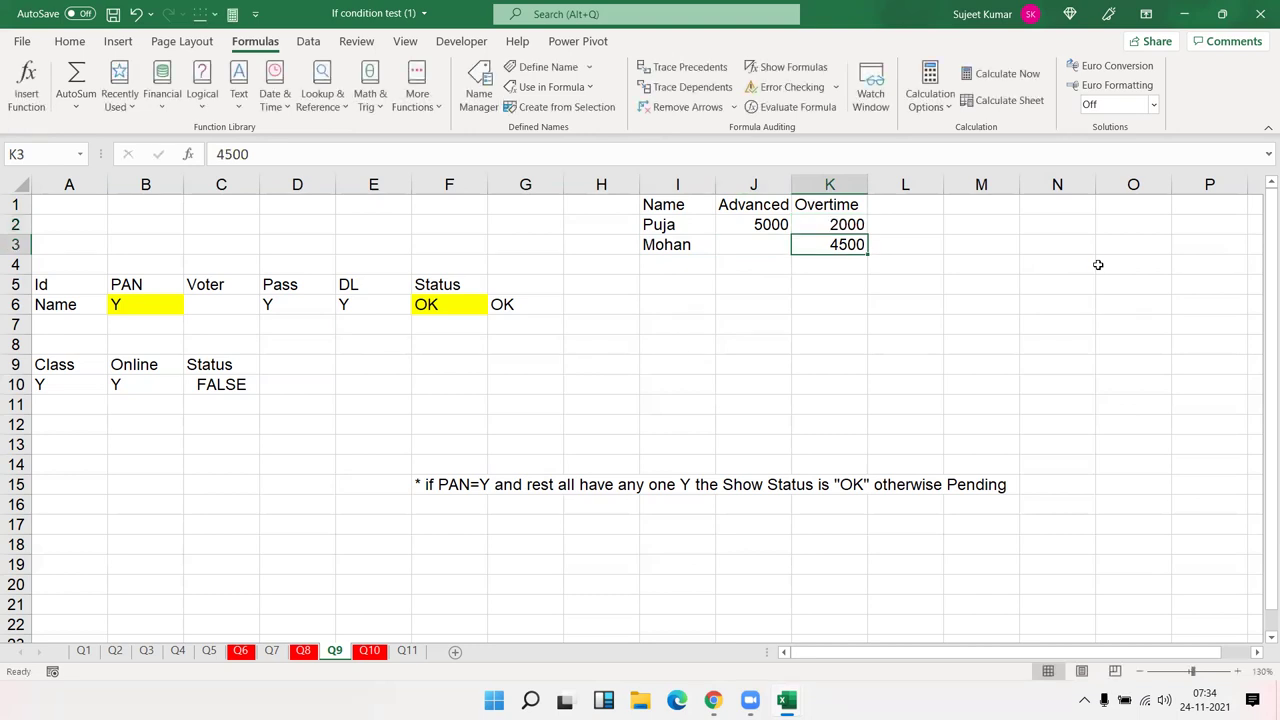
key("Up")
key("Delete")
key("Down")
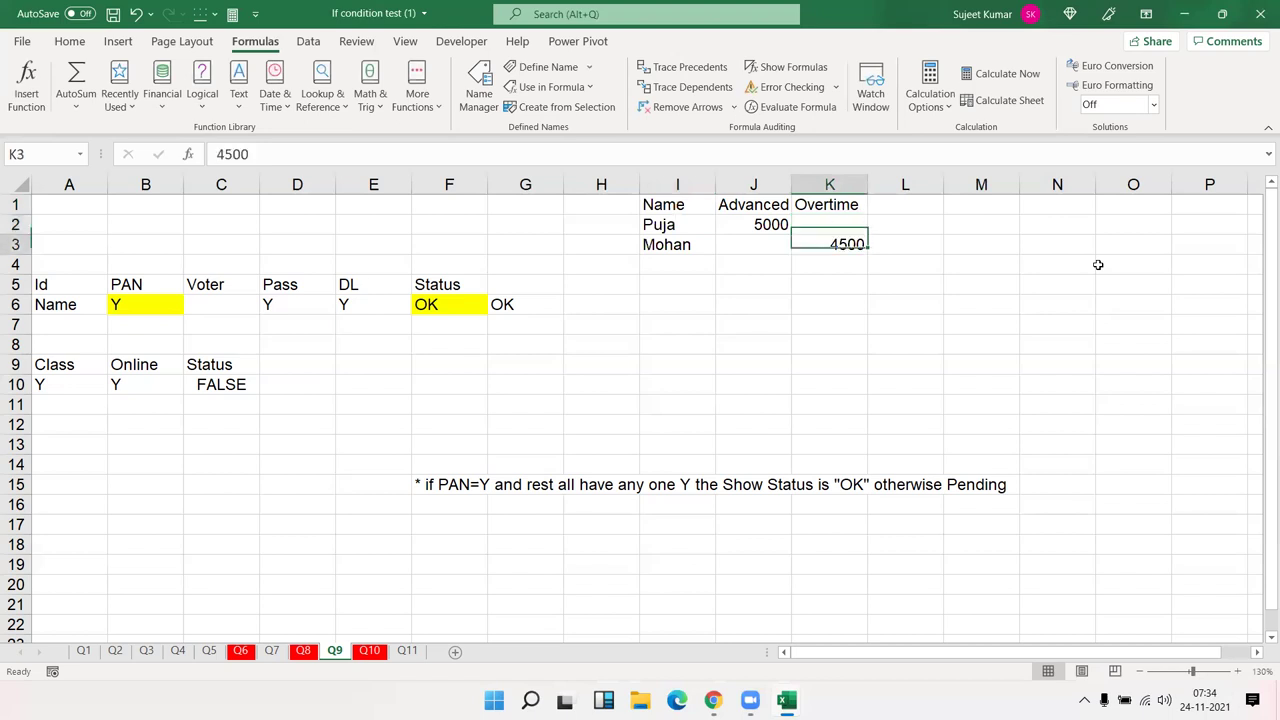
Step: Enter 4000 as an advance in J3, then clear it
key("Down")
key("Left")
key("Up")
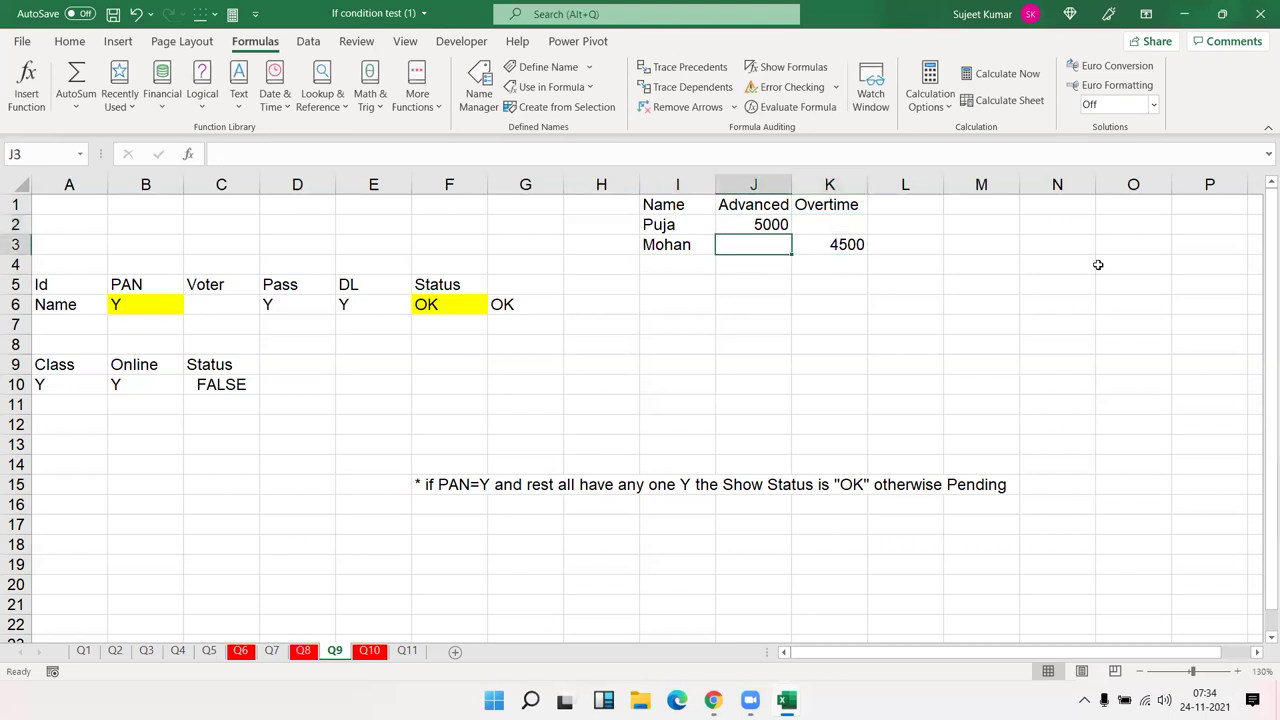
type("4000")
key("Return")
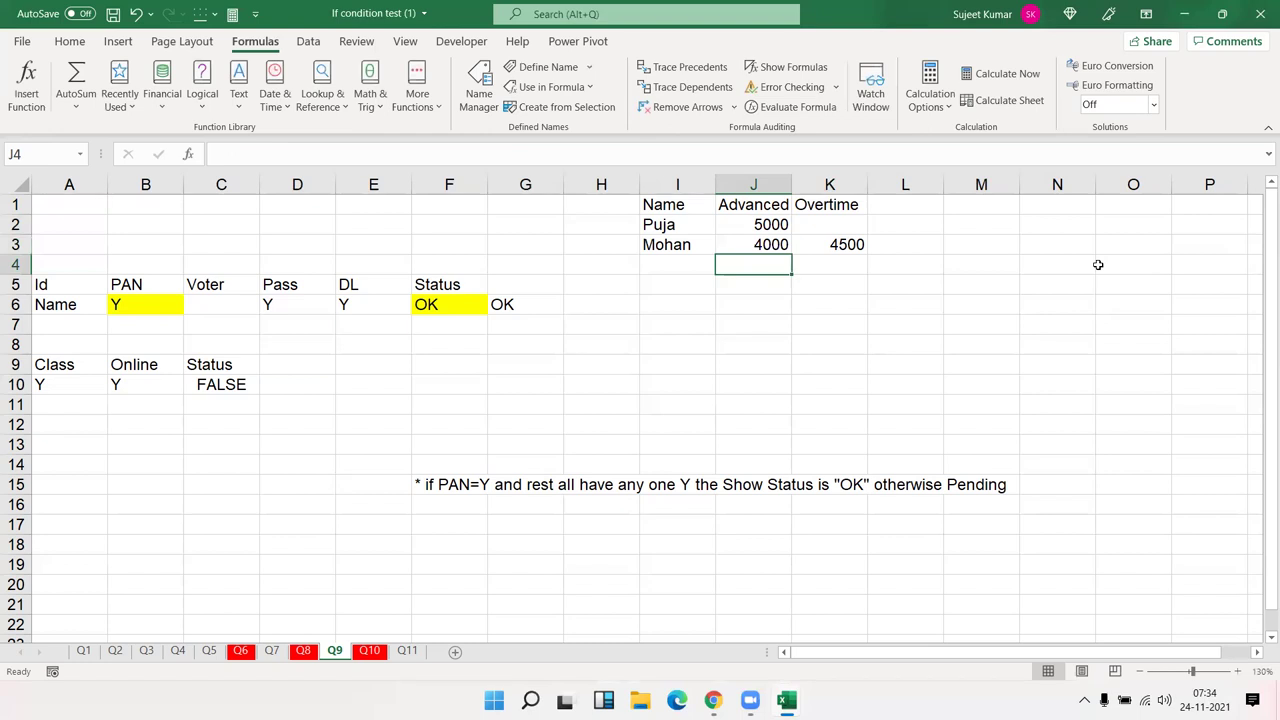
key("Up")
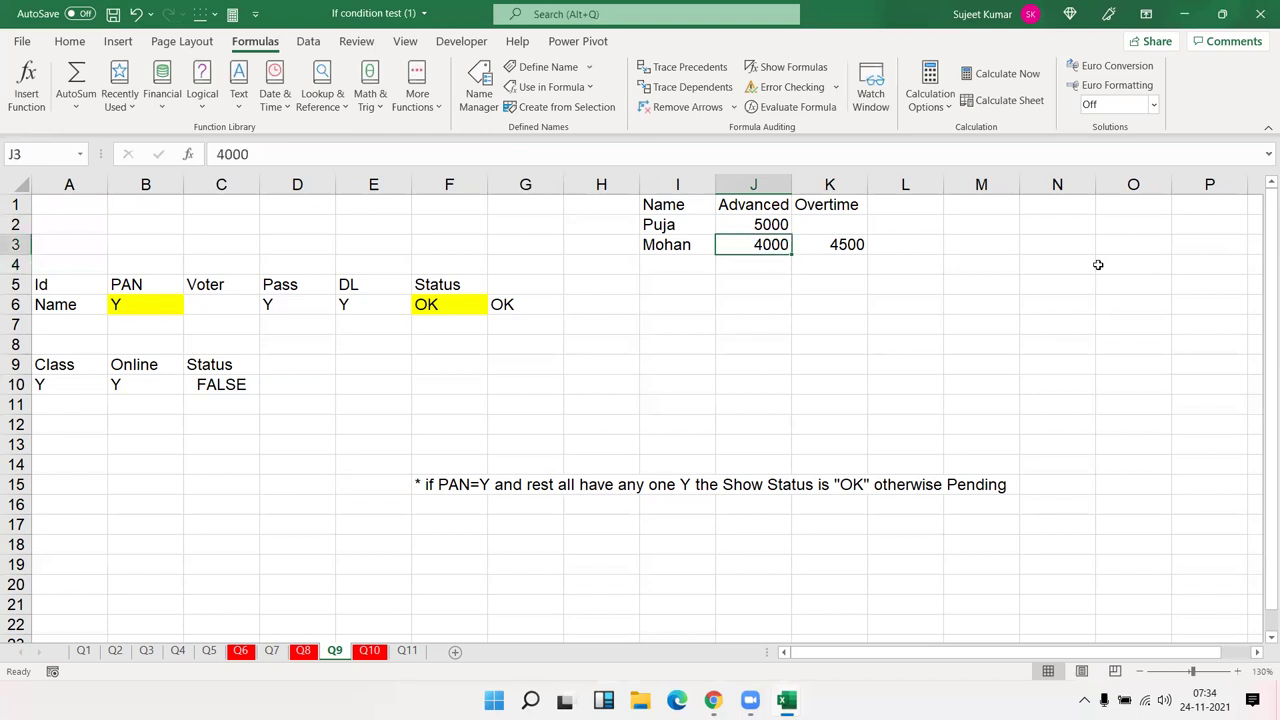
key("Delete")
Step: Select J2:K2, then move down toward the Status example
key("Up")
key("shift+Right")
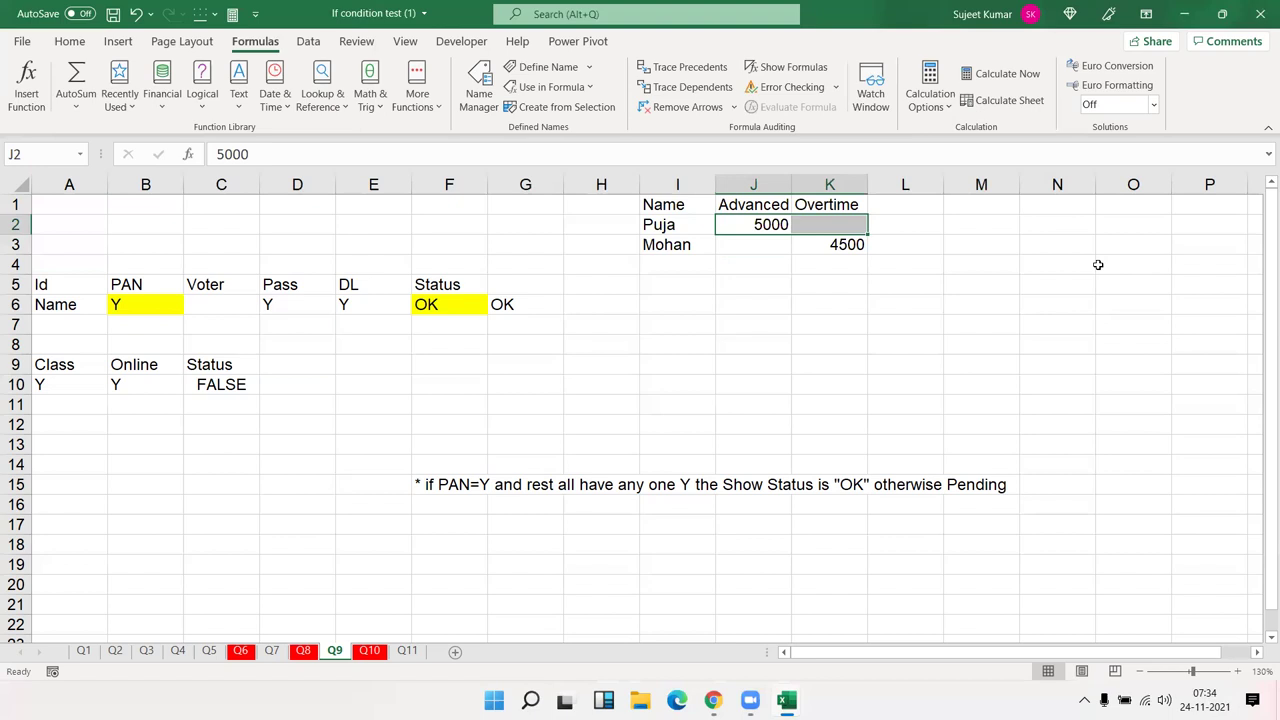
key("Down")
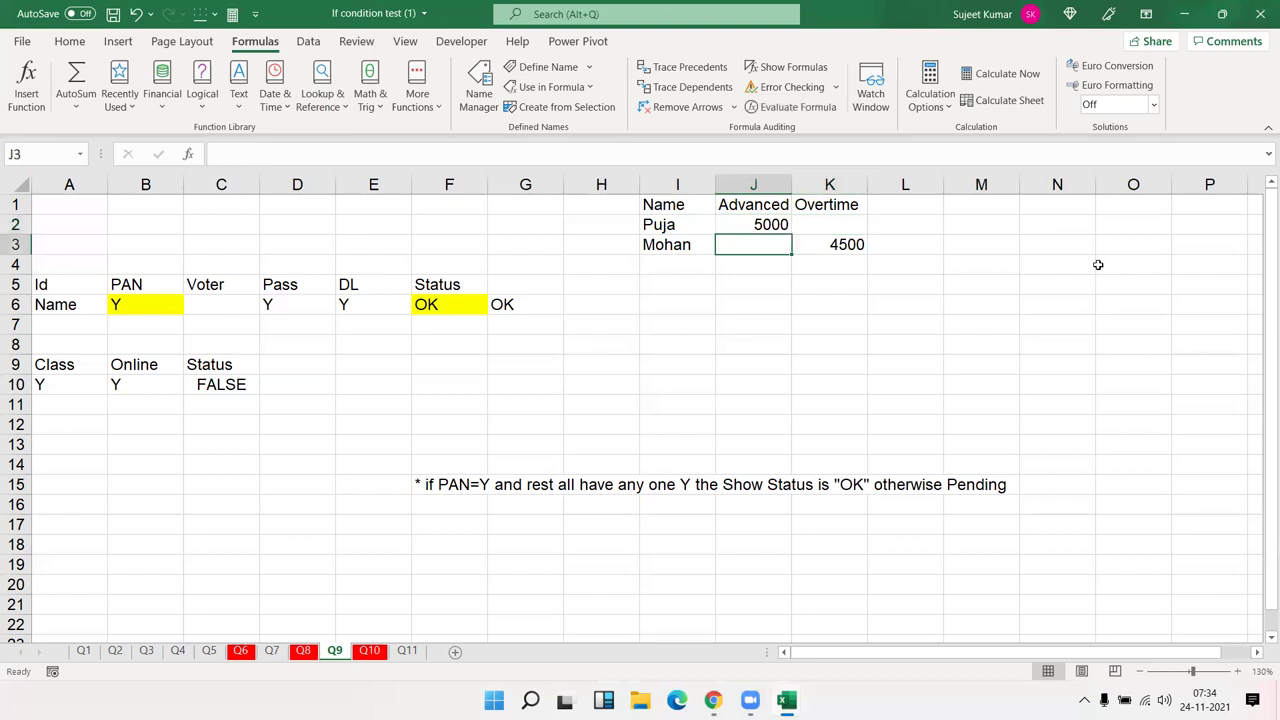
key("Down")
key("Left")
key("Left")
key("Left")
key("Left")
key("Left")
key("Left")
key("Left")
key("Down")
Step: Inspect the XOR formula in C10 without changing it
key("Down")
key("Down")
key("Down")
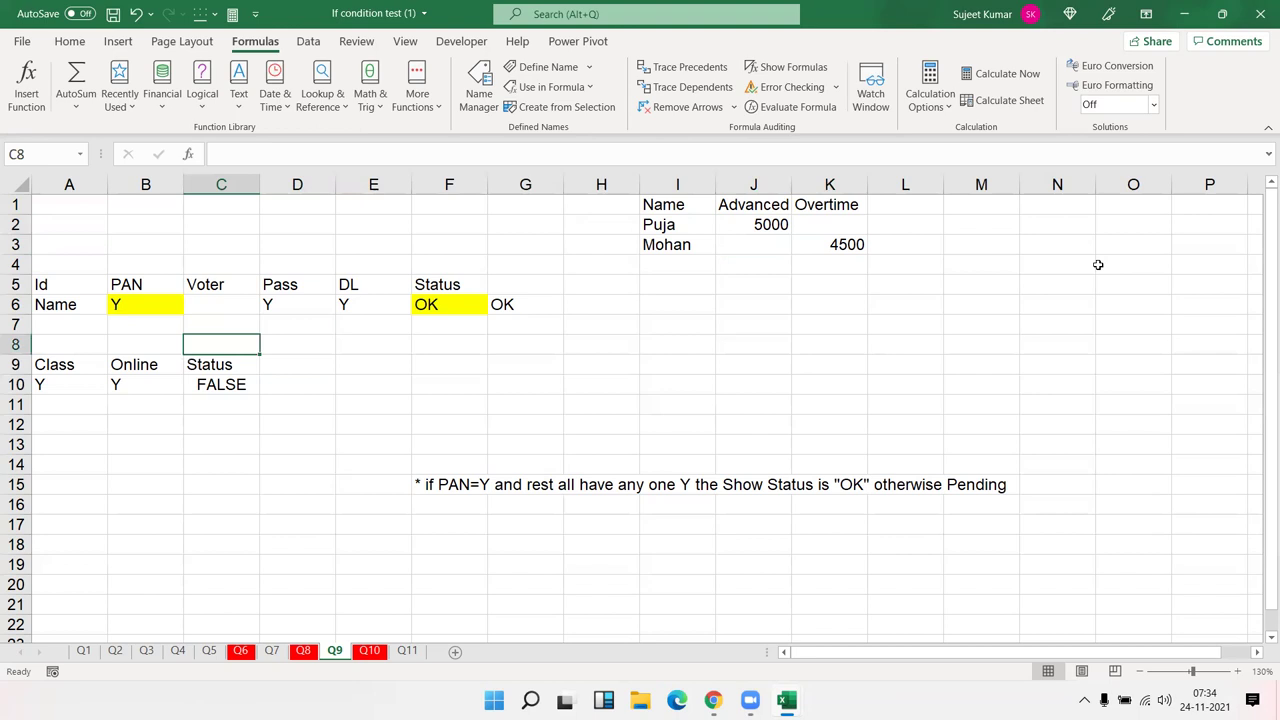
key("Down")
key("Down")
key("F2")
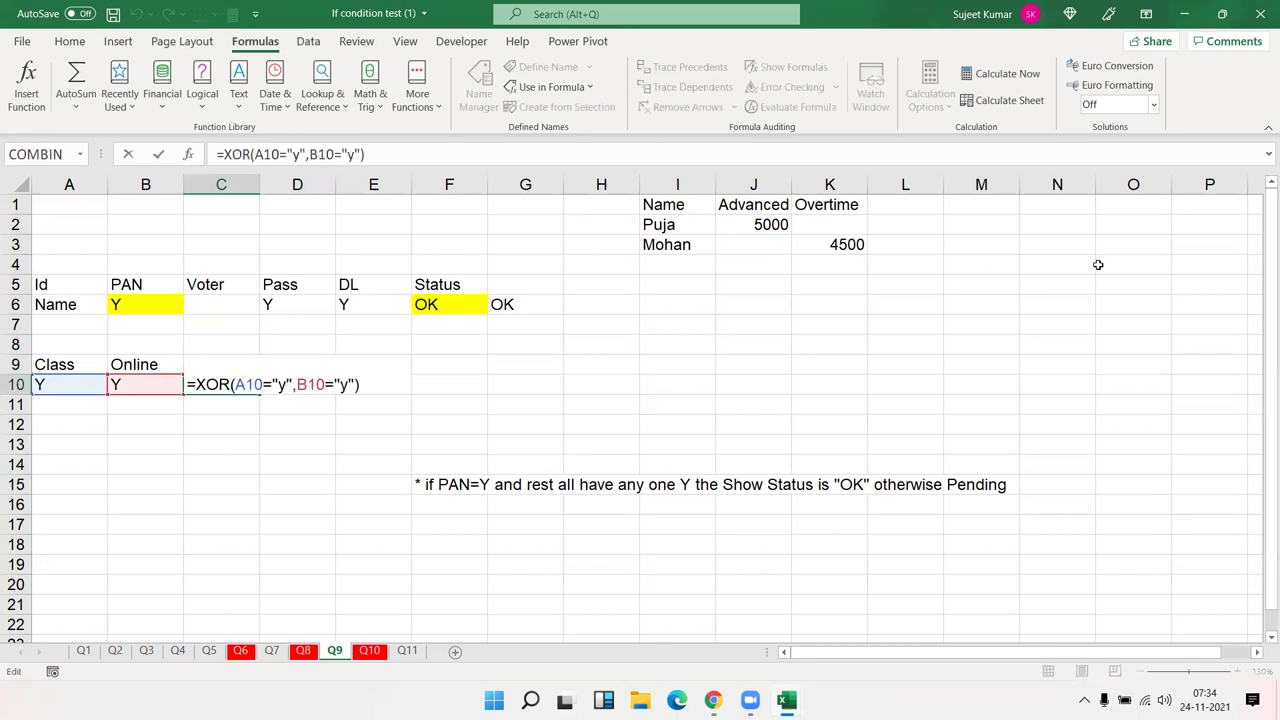
key("Left")
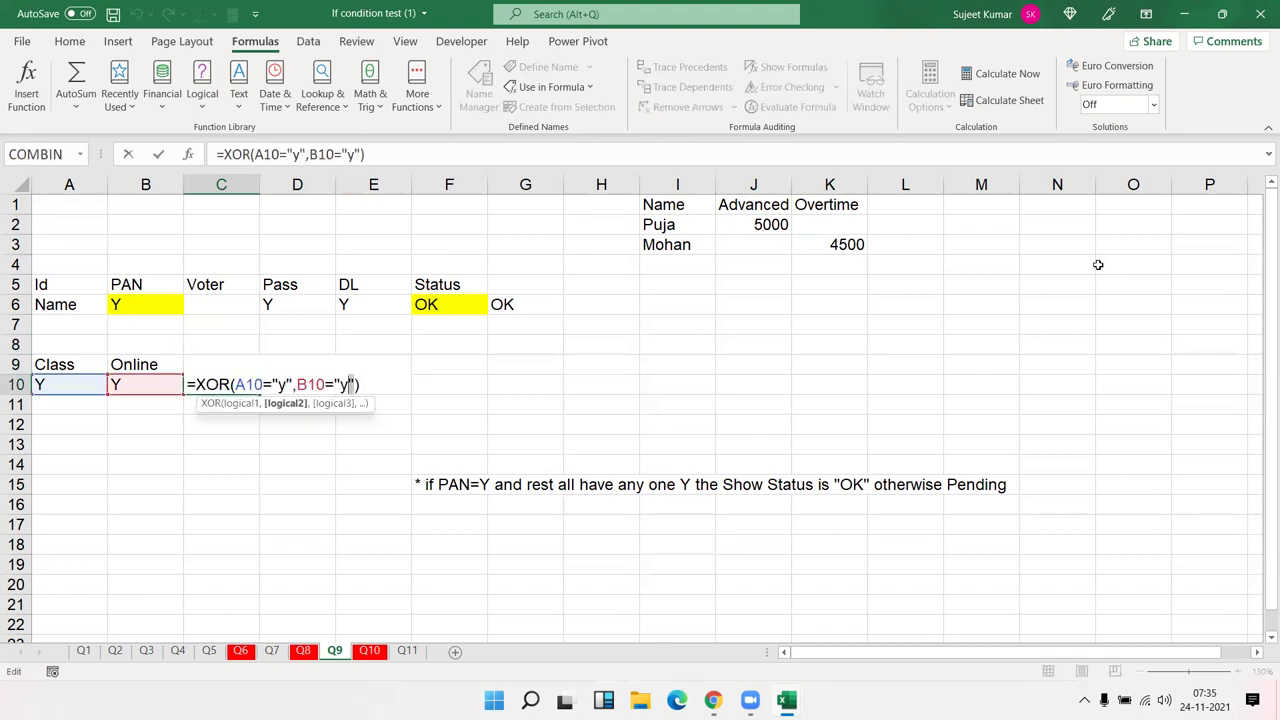
key("shift+Left")
key("shift+Left")
key("shift+Left")
key("shift+Left")
key("shift+Left")
key("shift+Left")
key("Escape")
Step: Re-enter Y in Online cell B10 and clear Class cell A10
key("Left")
key("Left")
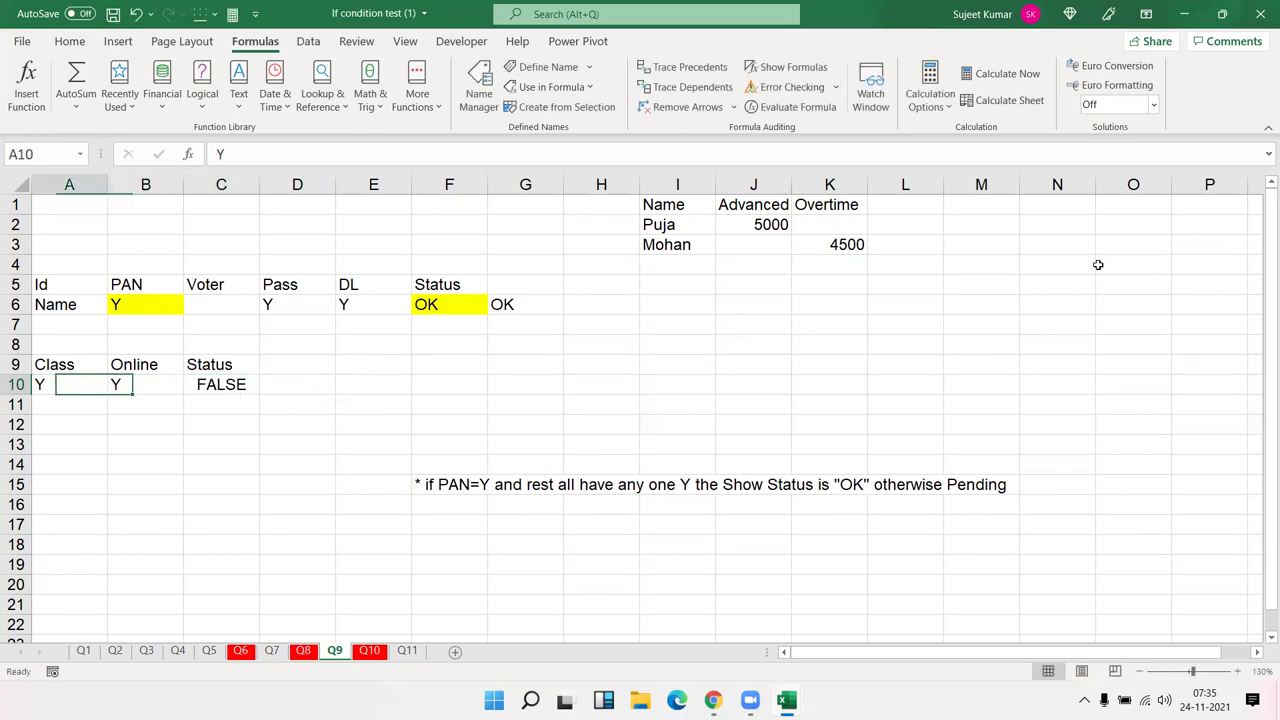
key("Right")
key("Delete")
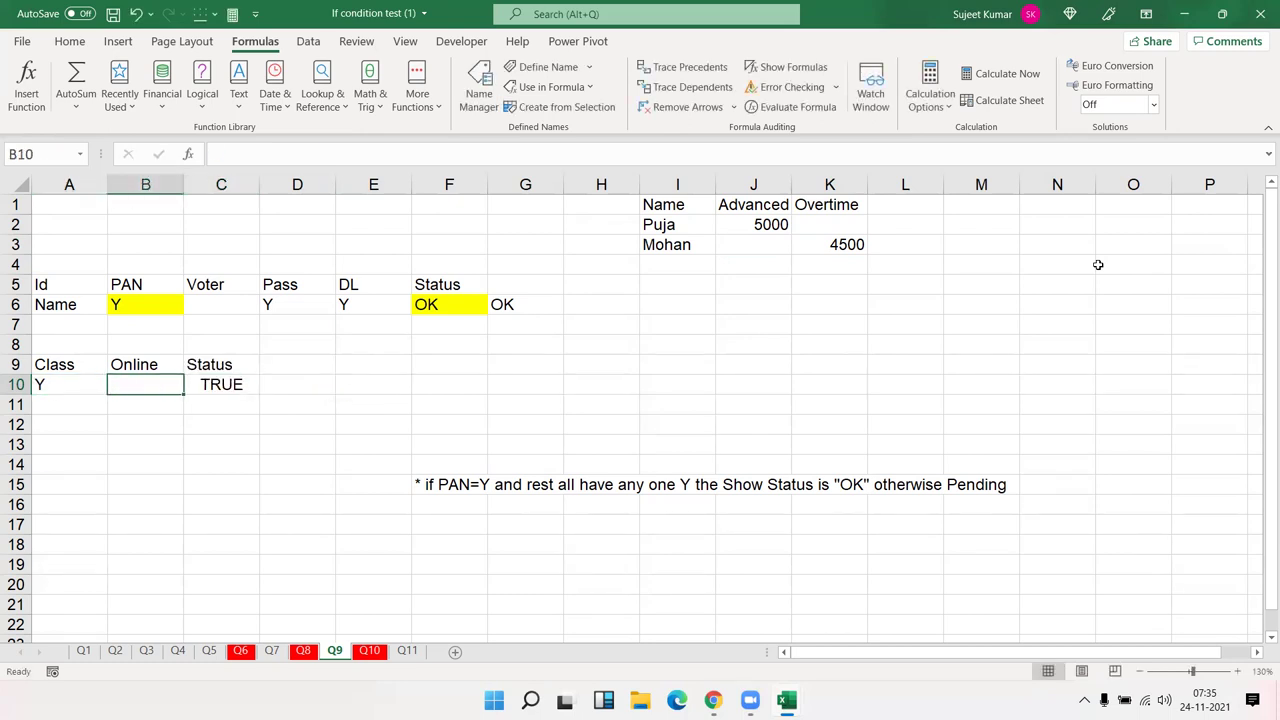
type("Y")
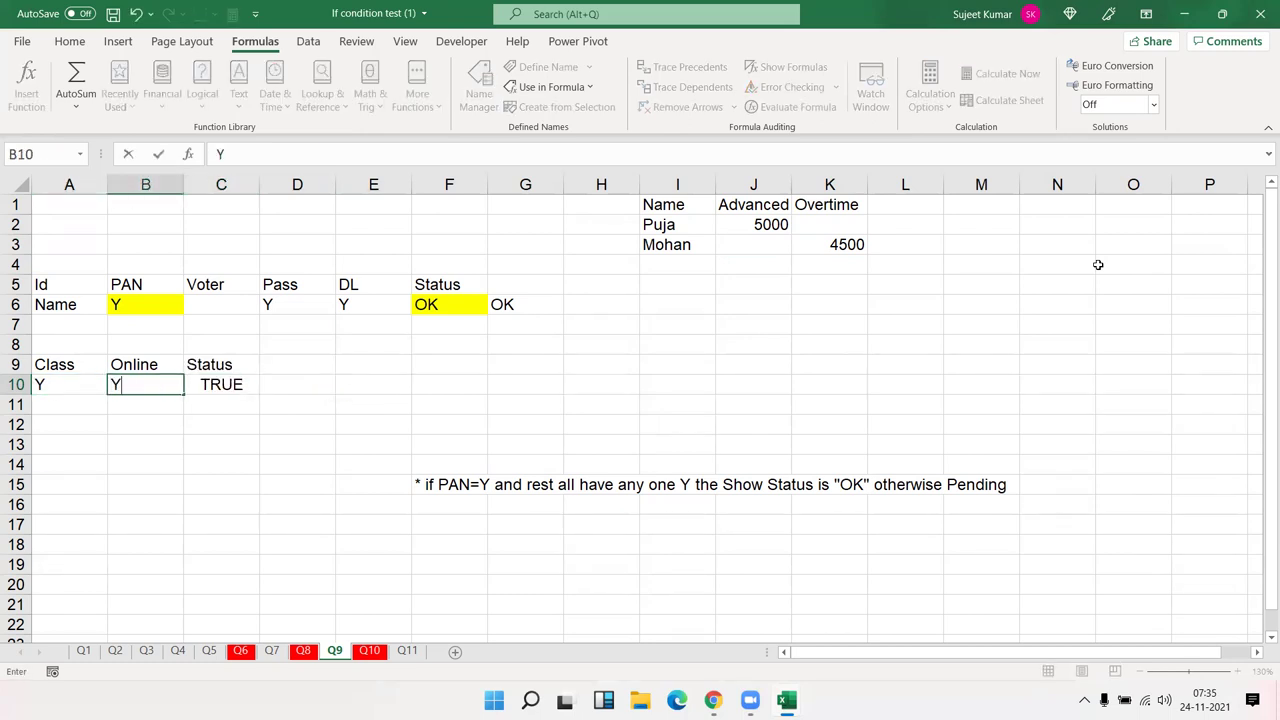
key("Left")
key("Delete")
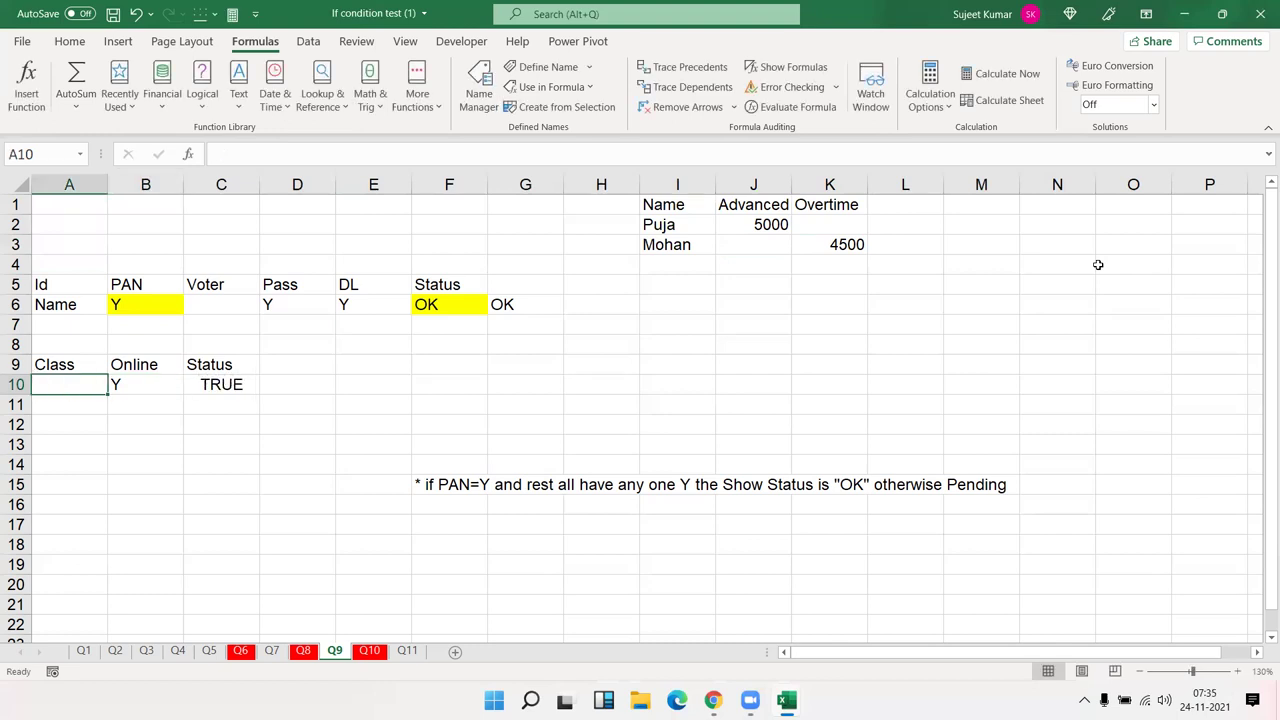
Step: Give Advanced cell J2 a Custom data validation rule with formula =xor(j2>0,k2>0)
left_click(779, 227)
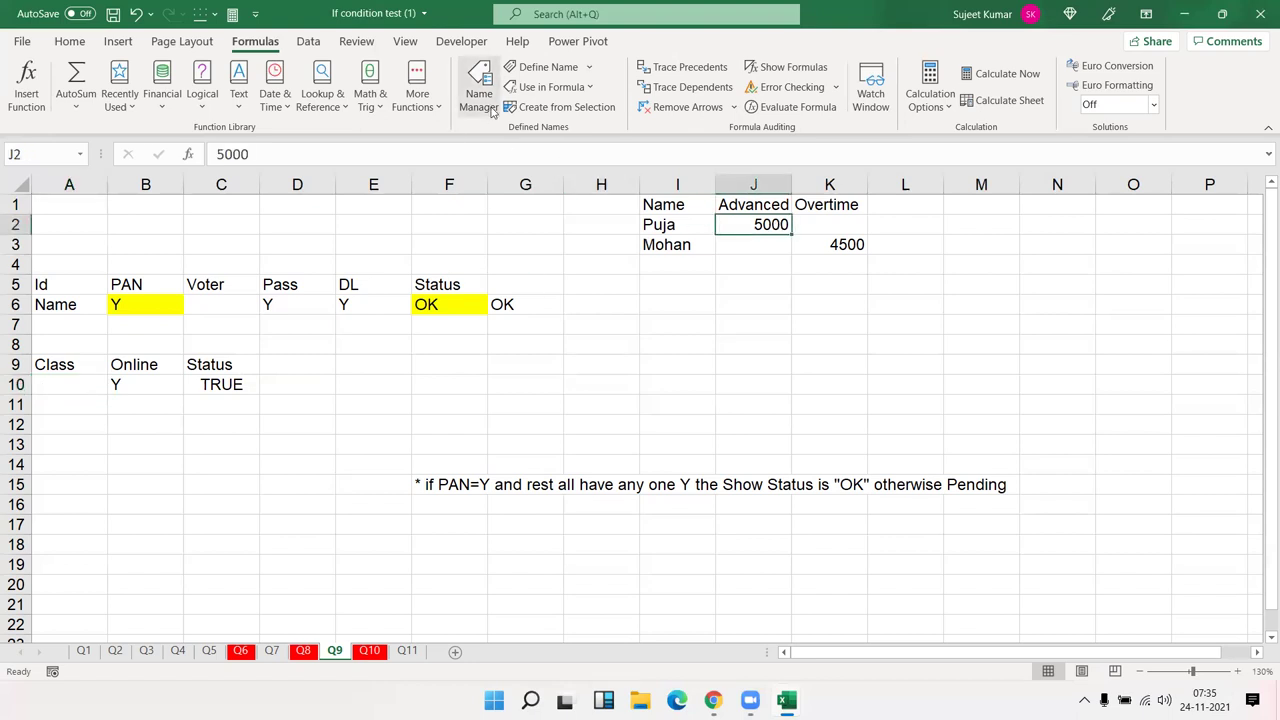
left_click(309, 43)
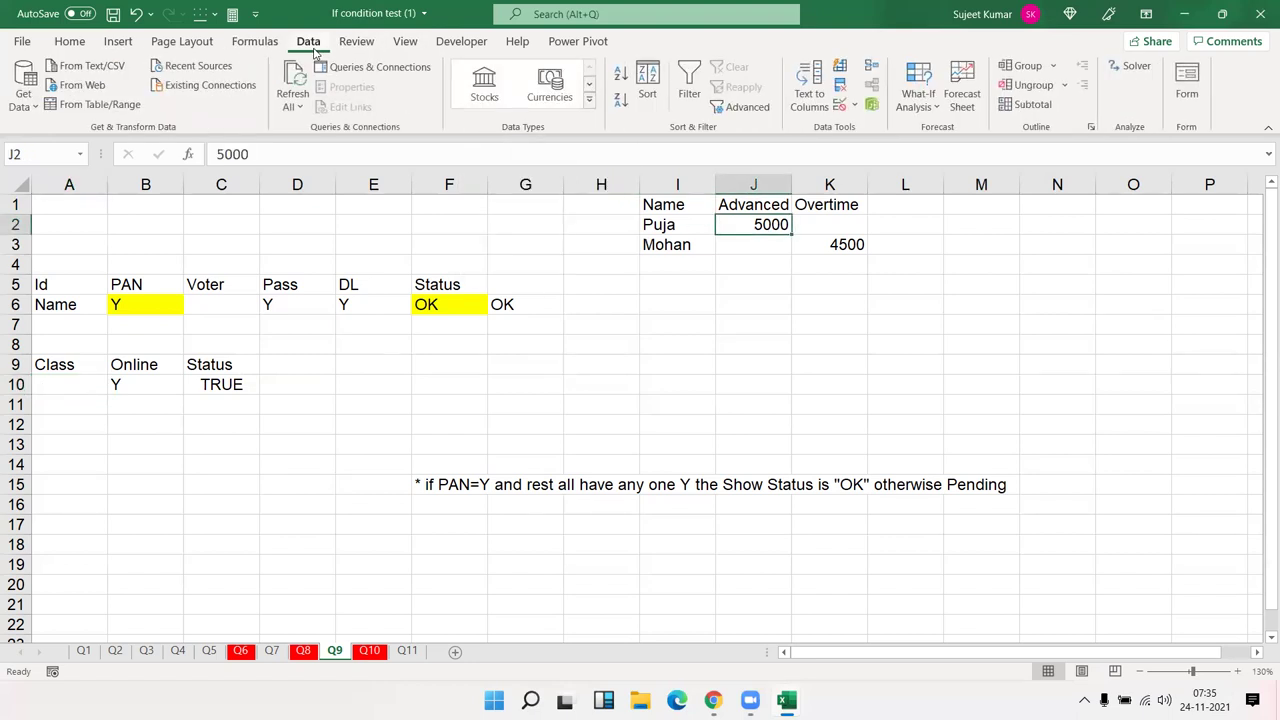
left_click(842, 106)
left_click(695, 345)
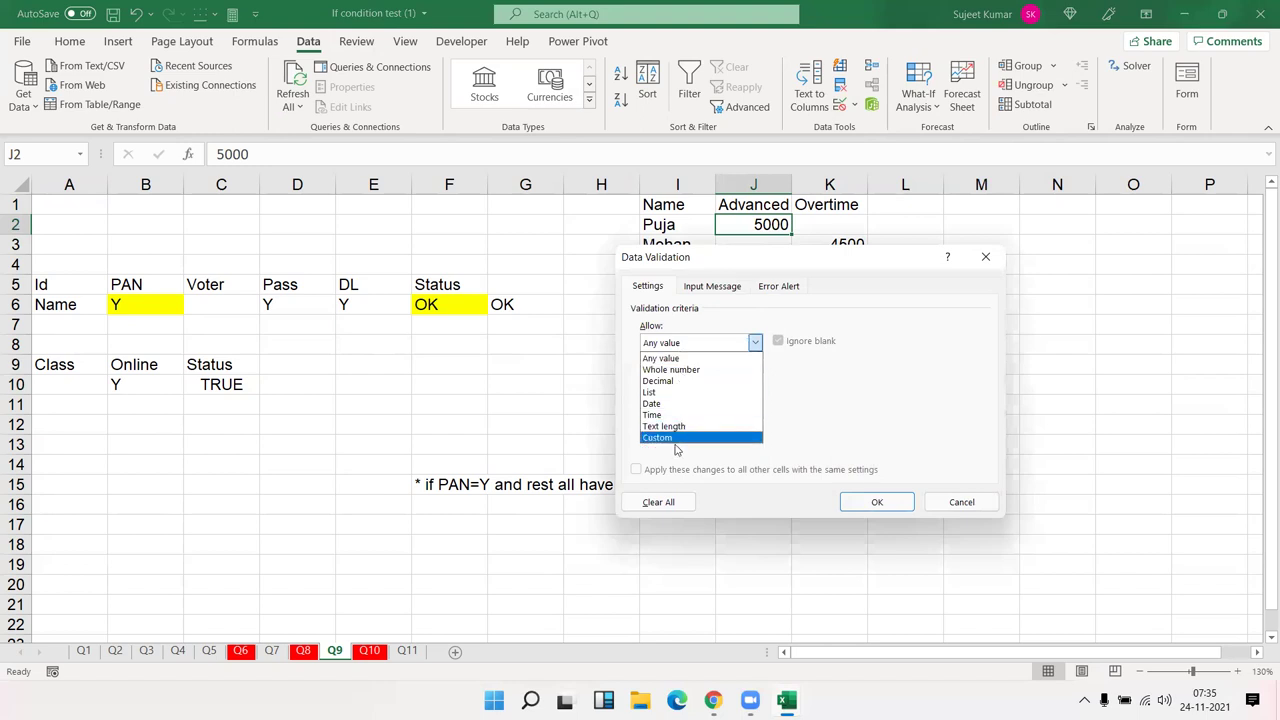
left_click(677, 450)
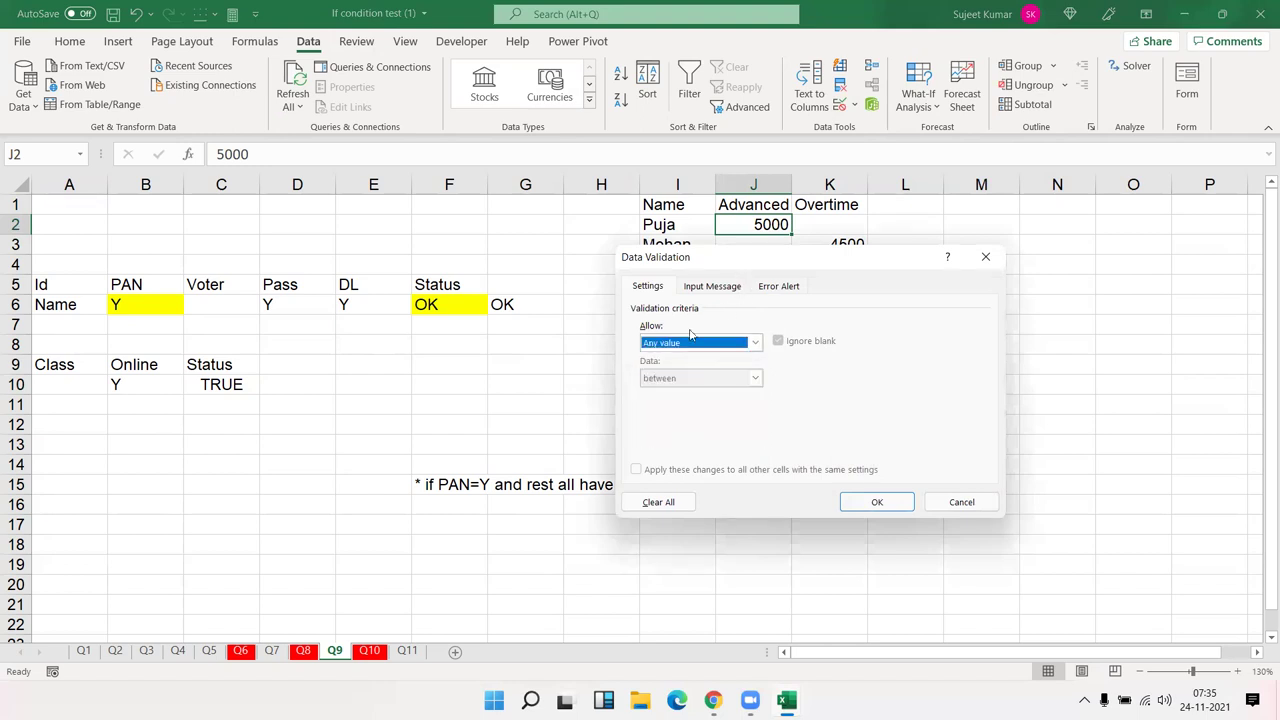
left_click(679, 349)
left_click(675, 445)
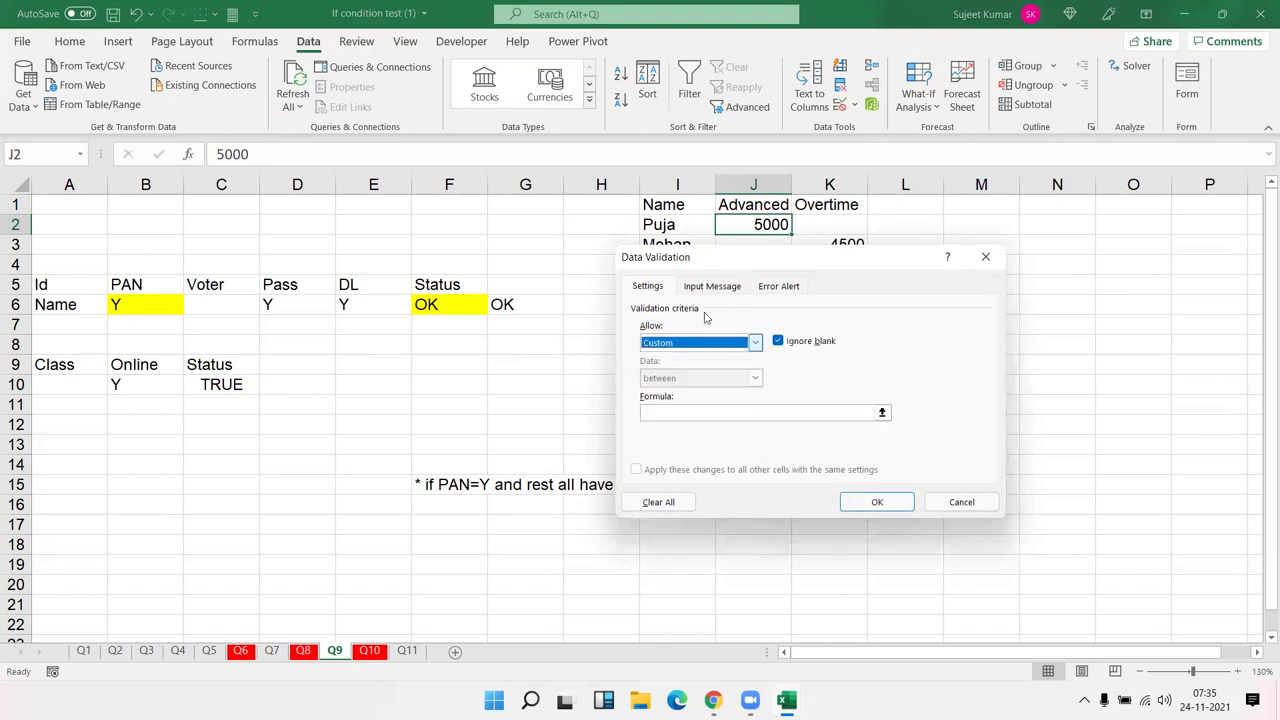
left_click_drag(712, 263, 656, 368)
left_click(665, 517)
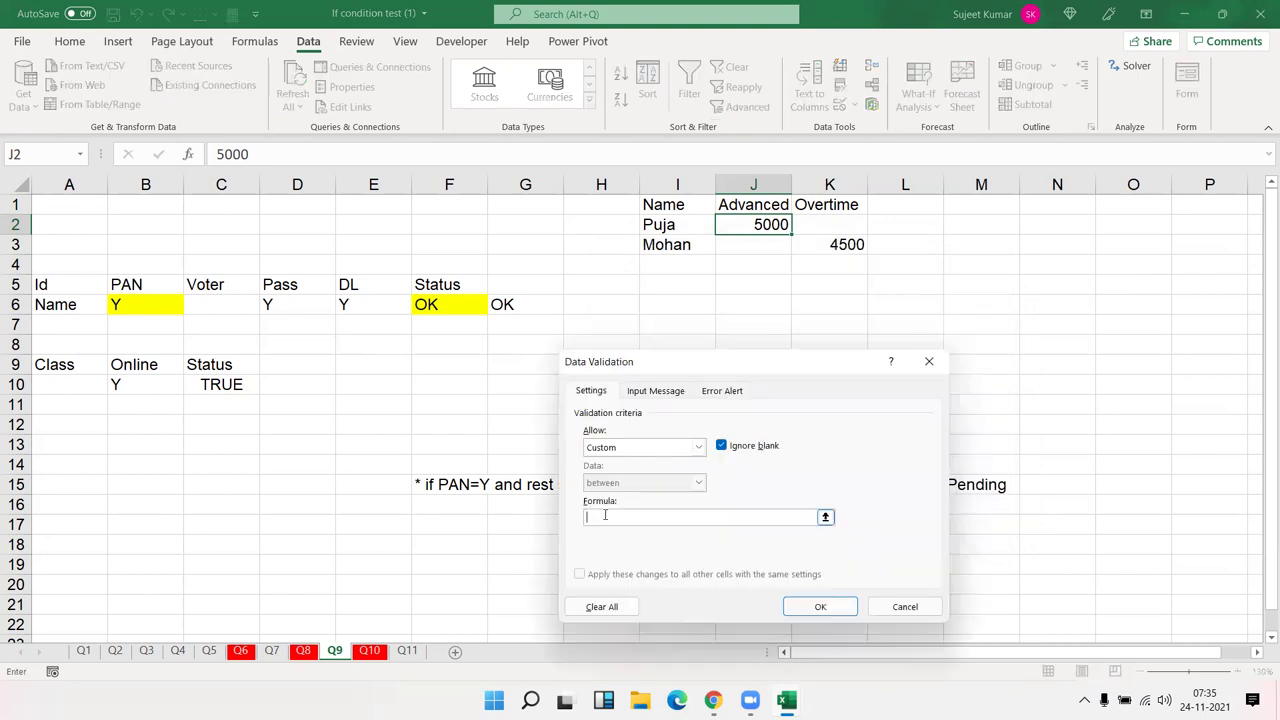
type("=")
type("xor")
type(")2")
type("0,")
type("k2")
type(">")
type("0")
type(")")
key("ctrl+a")
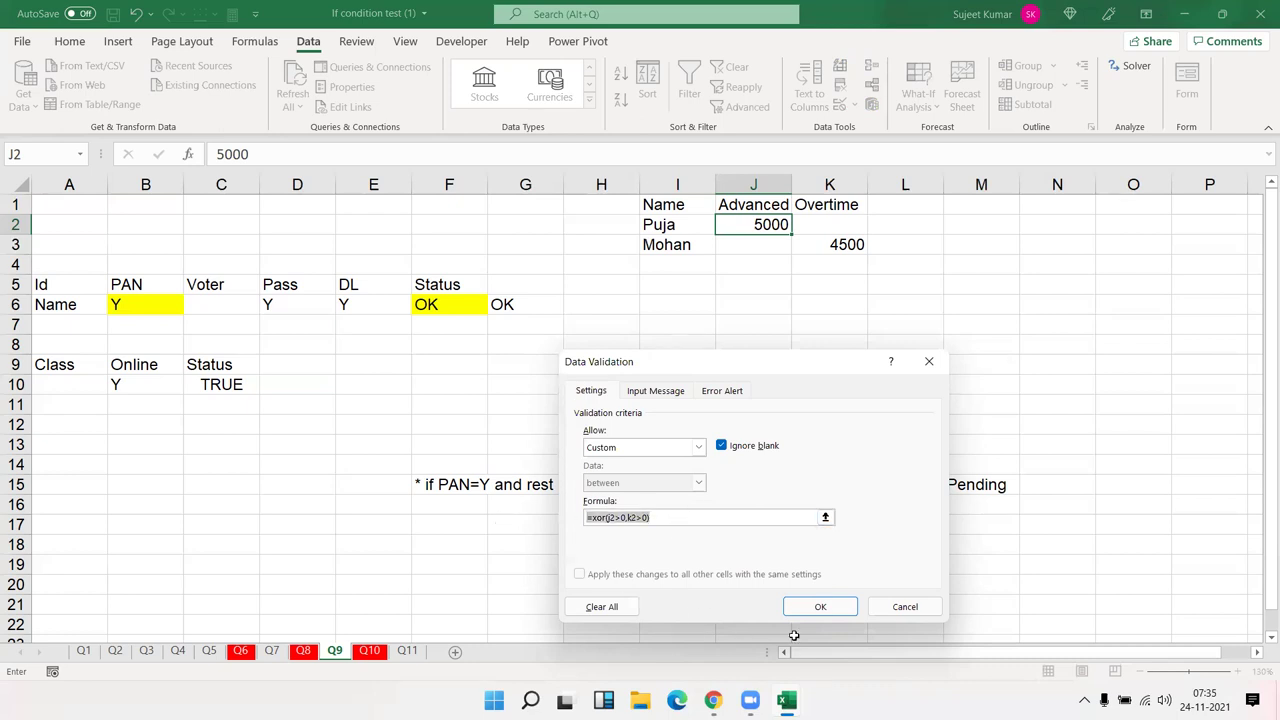
left_click(808, 609)
Step: Apply the Custom validation formula =xor(j2>0,k2>0) to Overtime cell K2
left_click(831, 225)
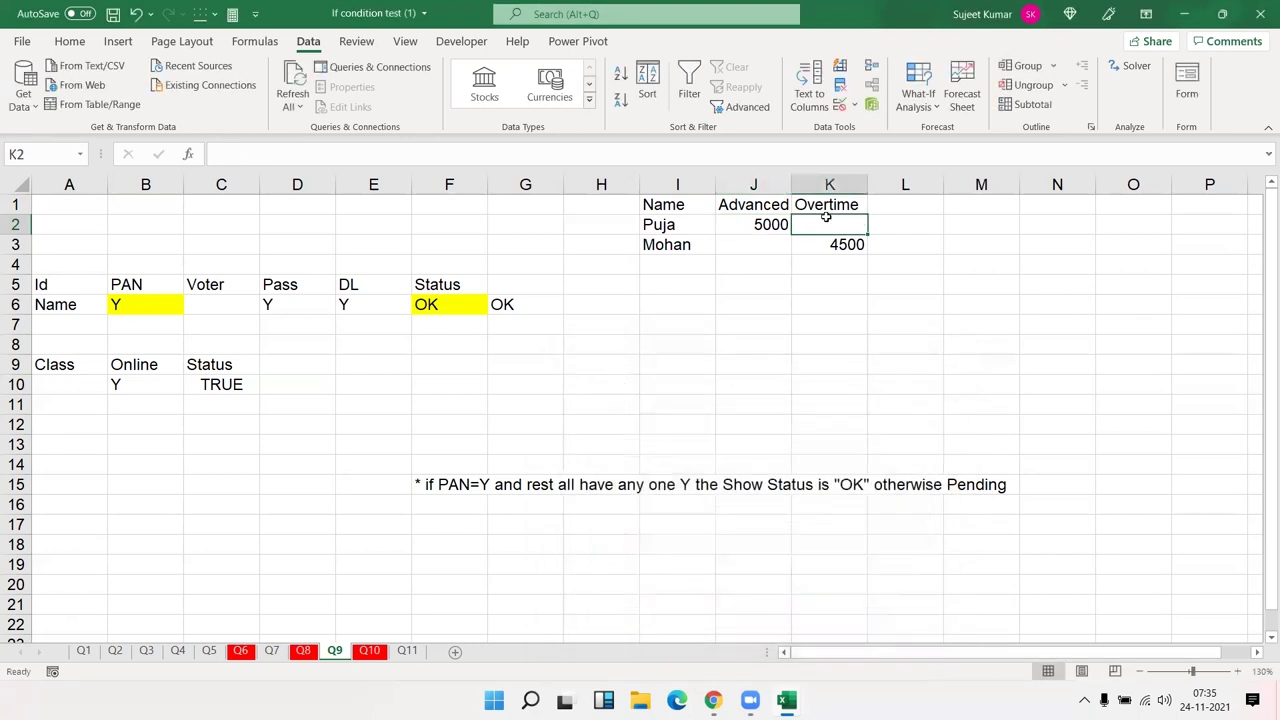
left_click(840, 104)
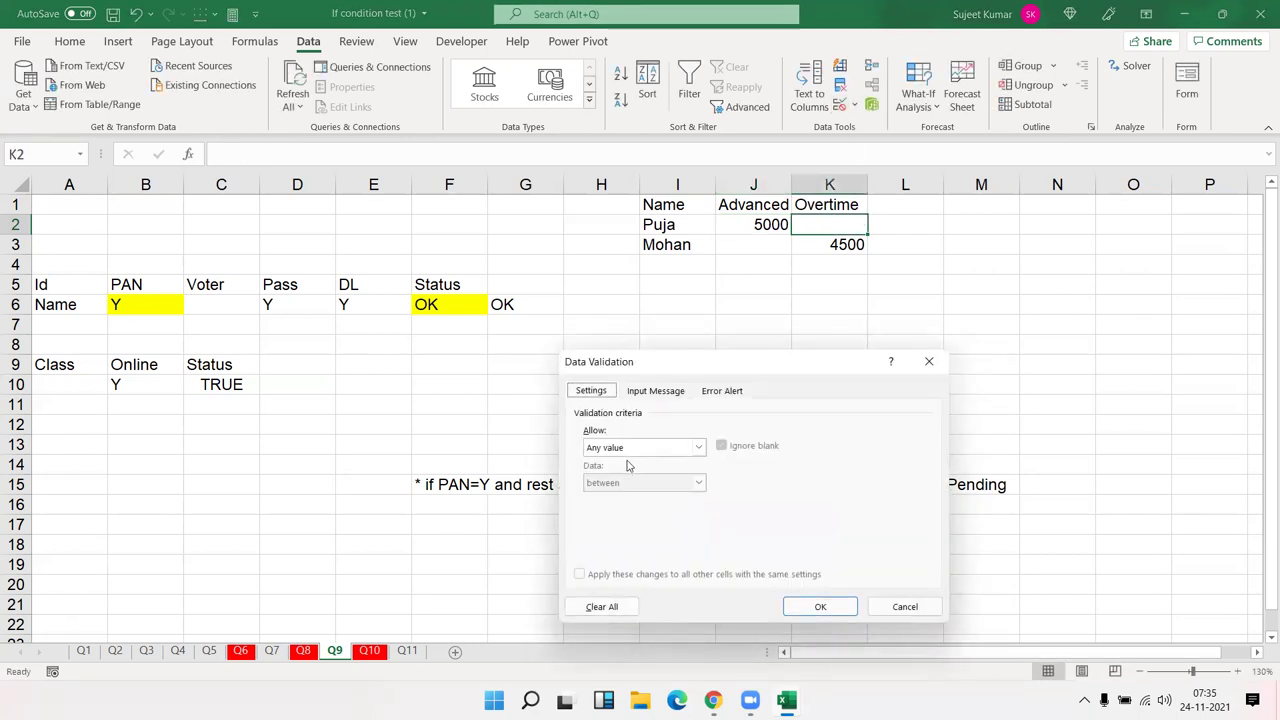
left_click(631, 451)
left_click(619, 500)
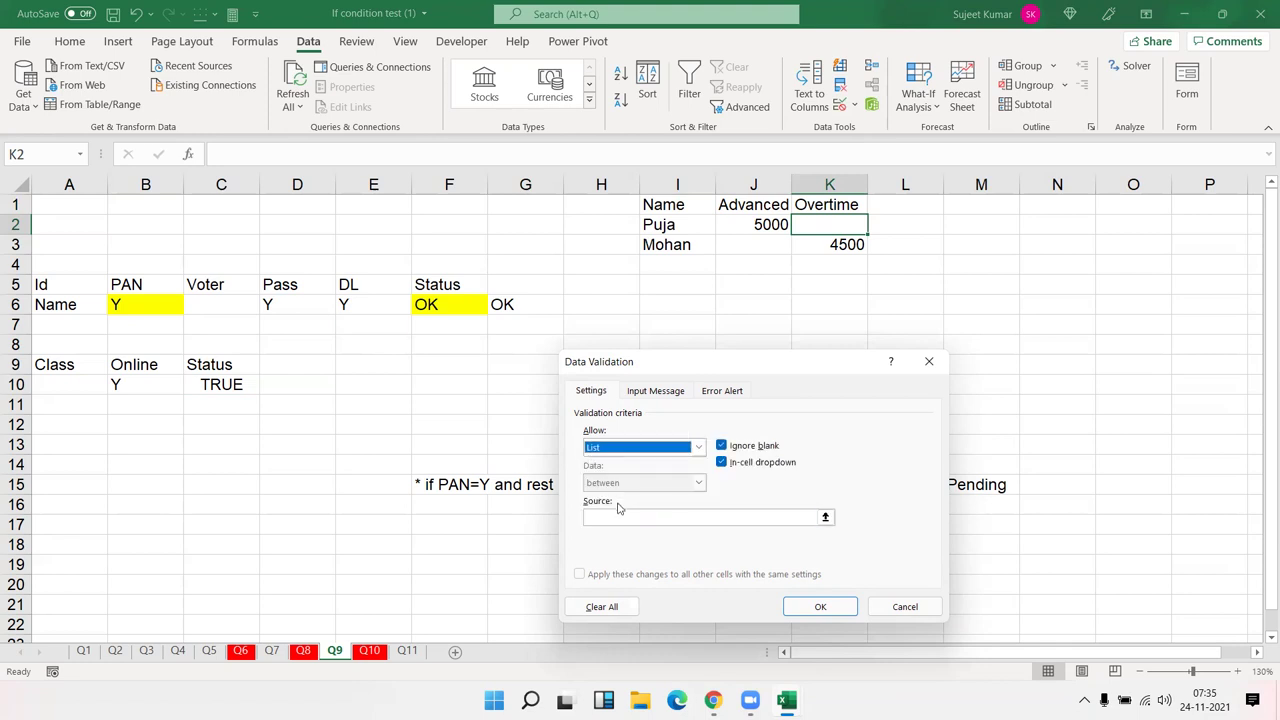
type("=xor(j2>0,k2>0)")
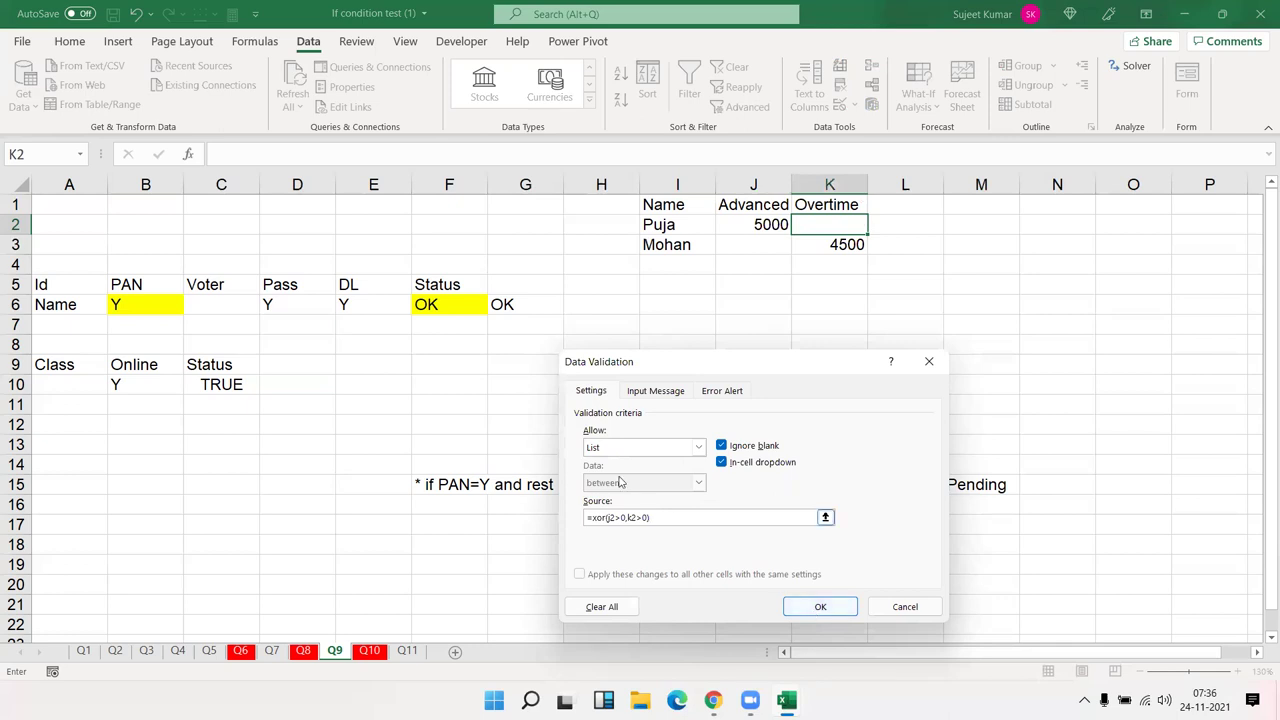
left_click(606, 449)
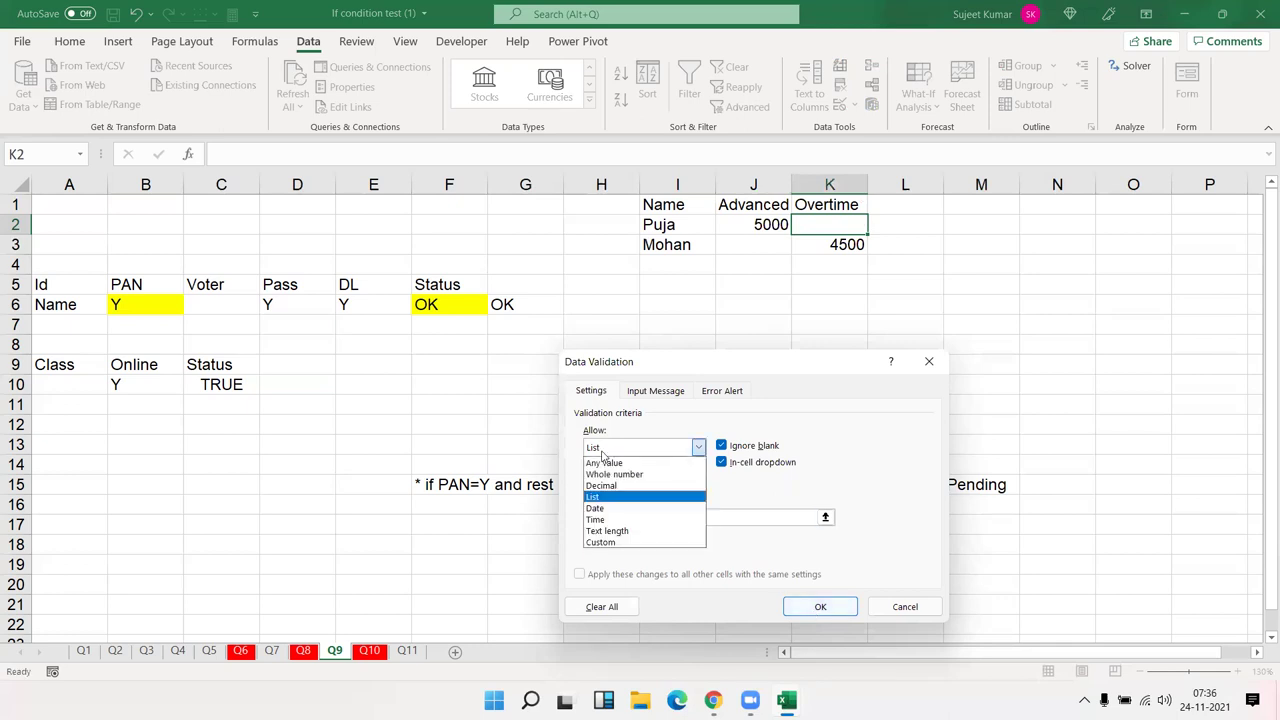
left_click(602, 541)
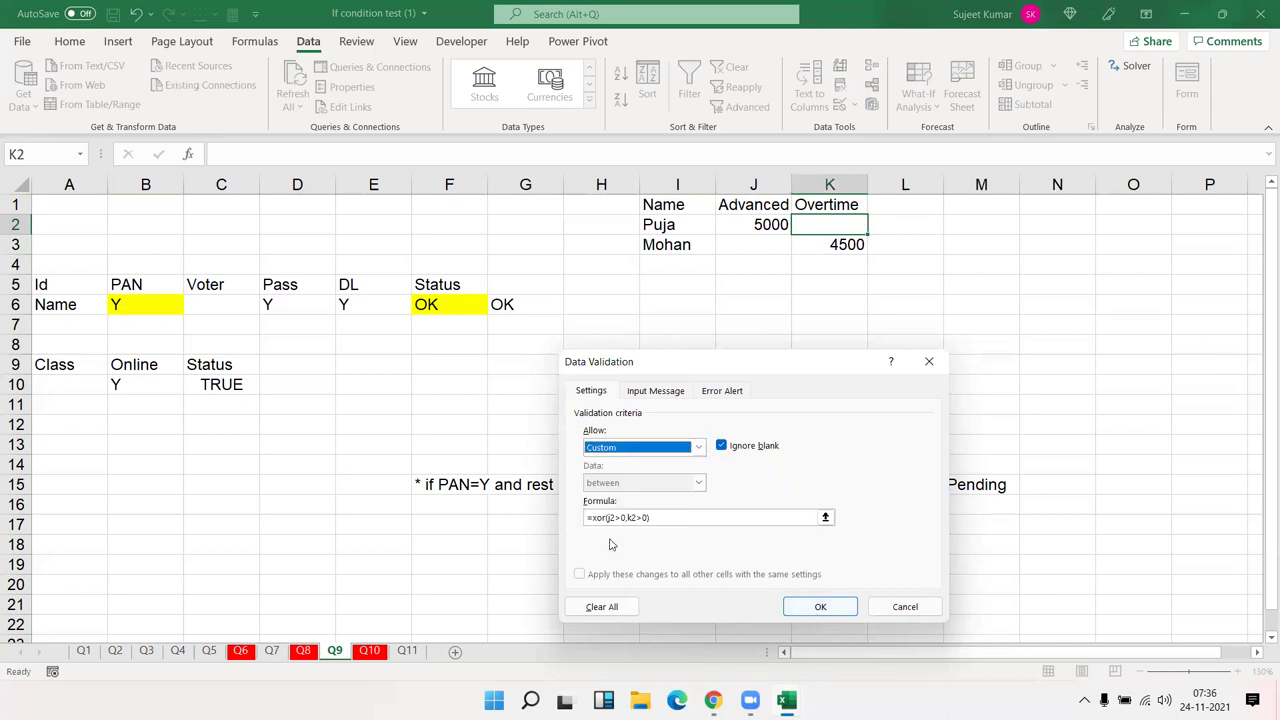
left_click(822, 610)
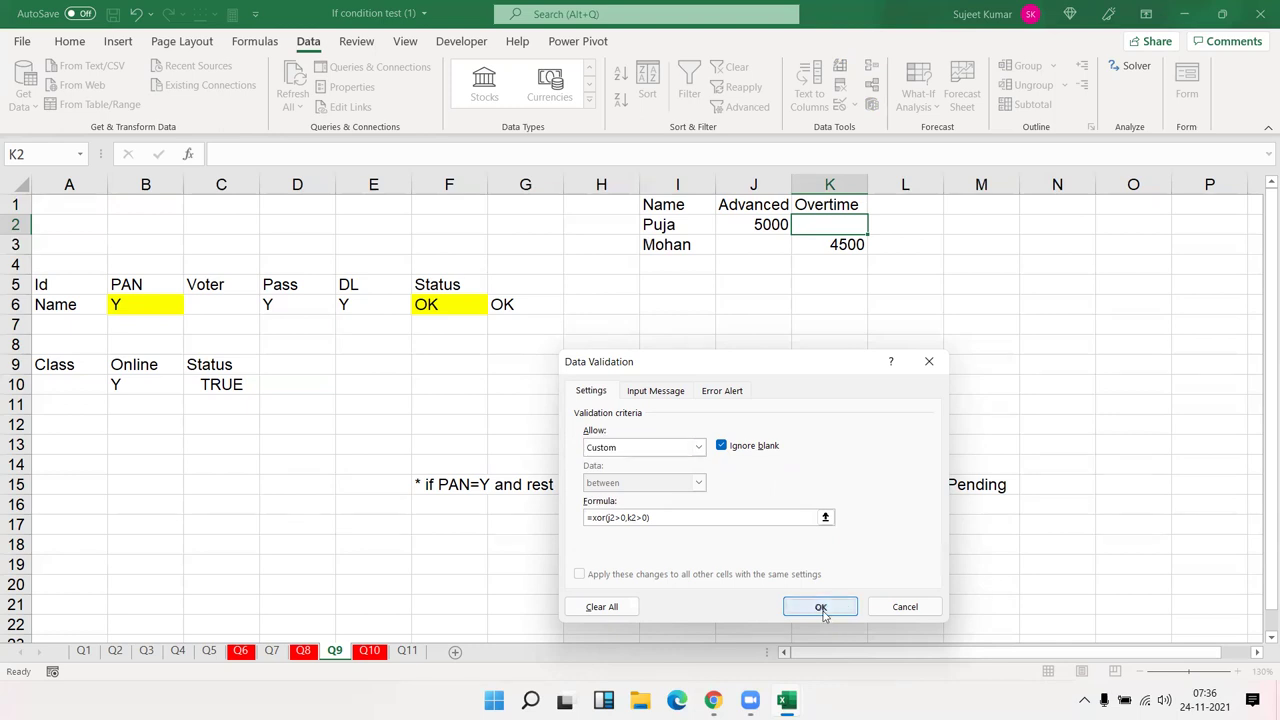
Step: Copy J2:K2 and briefly open cell formatting on the target range before cancelling
mouse_move(758, 224)
left_mouse_down()
mouse_move(813, 222)
mouse_move(834, 287)
mouse_move(826, 400)
left_mouse_up()
key("ctrl+c")
right_click(818, 393)
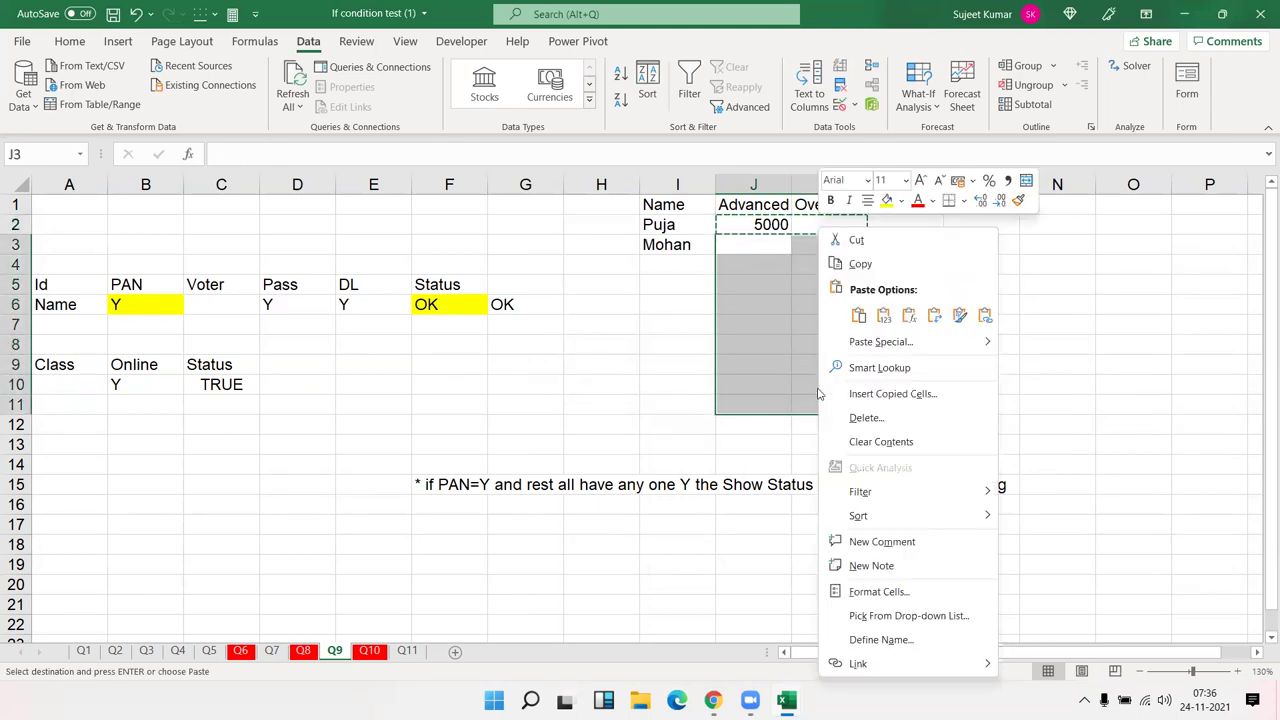
left_click(858, 591)
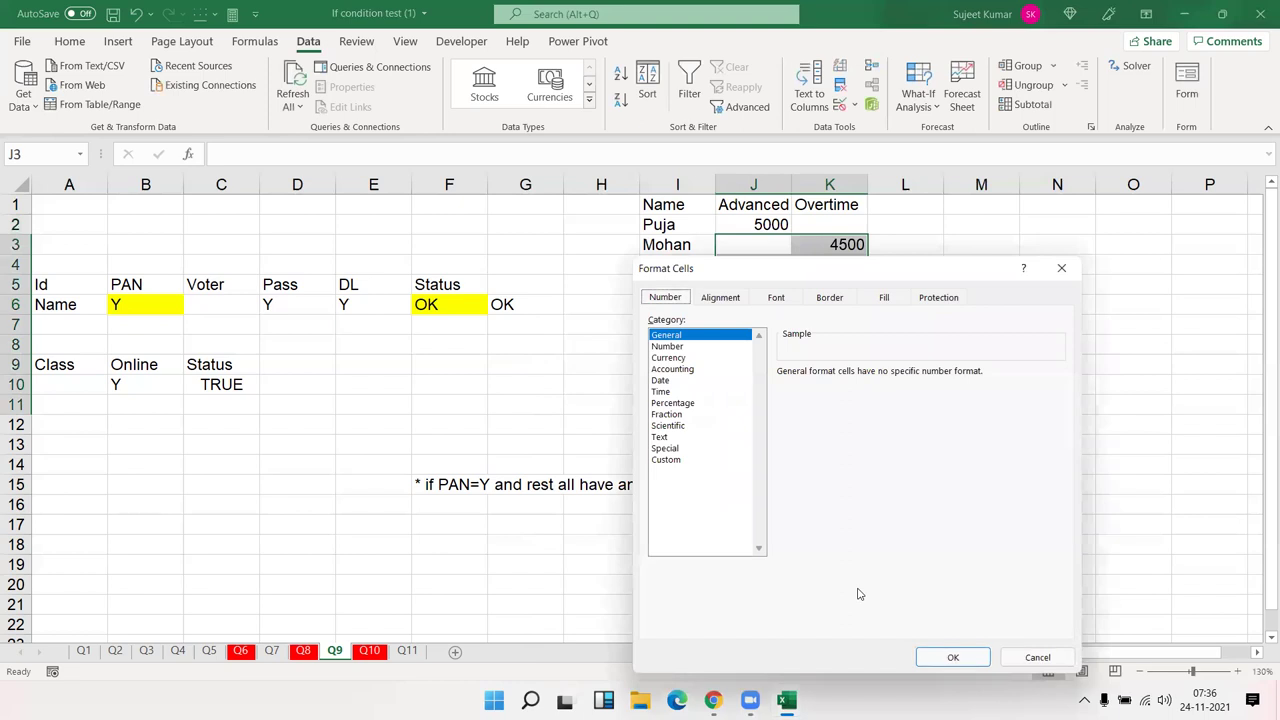
key("Escape")
Step: Paste Special only the validation from J2:K2 onto J3:K12
left_click_drag(760, 224, 830, 224)
key("ctrl+c")
left_click_drag(756, 250, 826, 425)
right_click(818, 385)
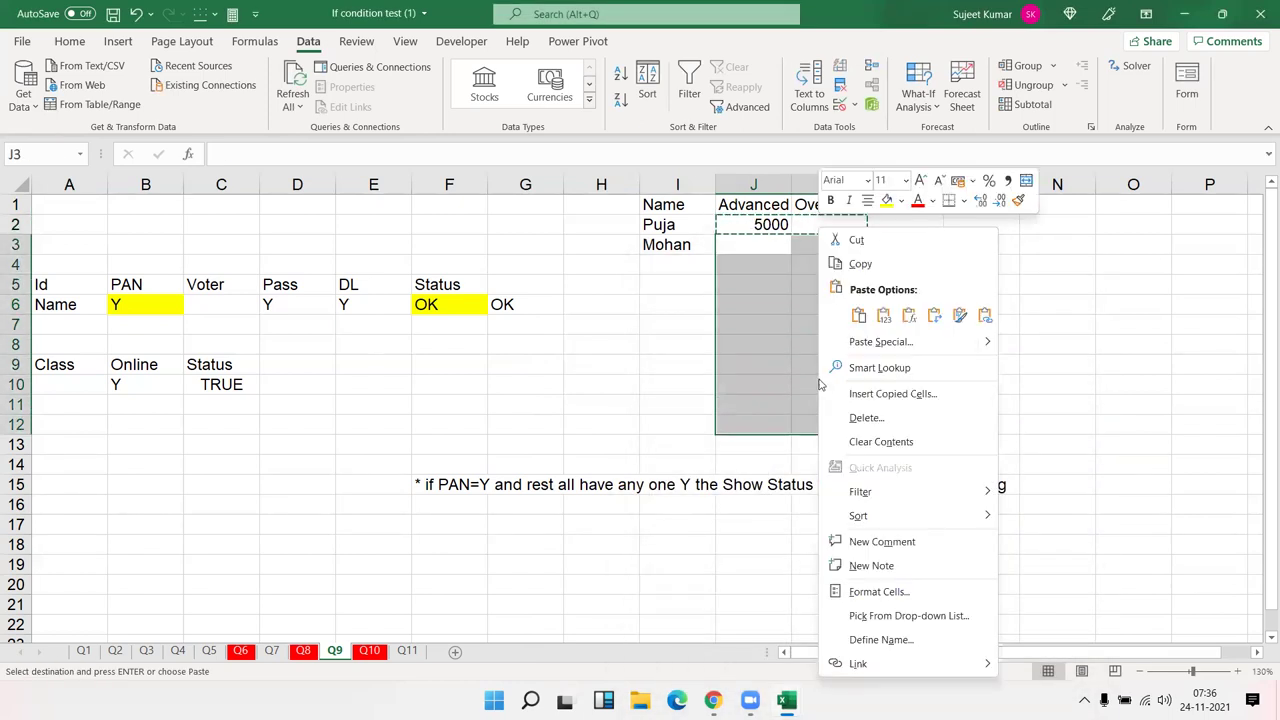
left_click(880, 341)
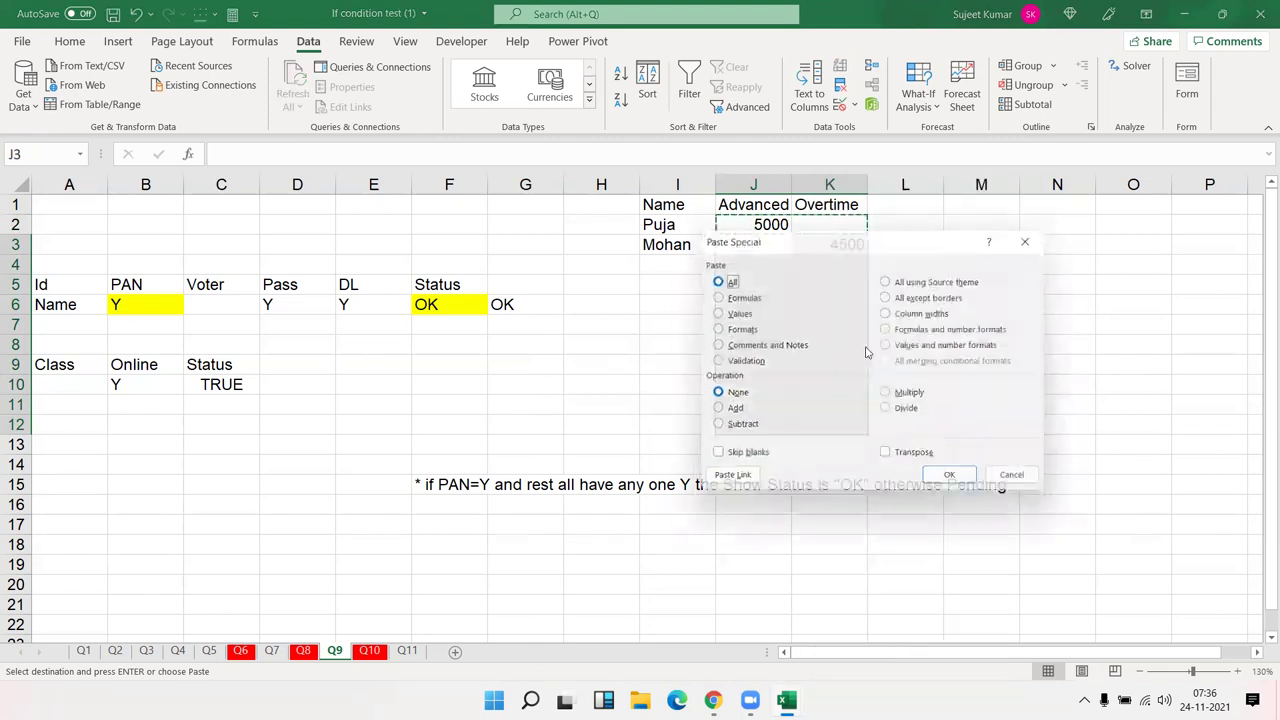
left_click(729, 362)
left_click_drag(763, 246, 323, 195)
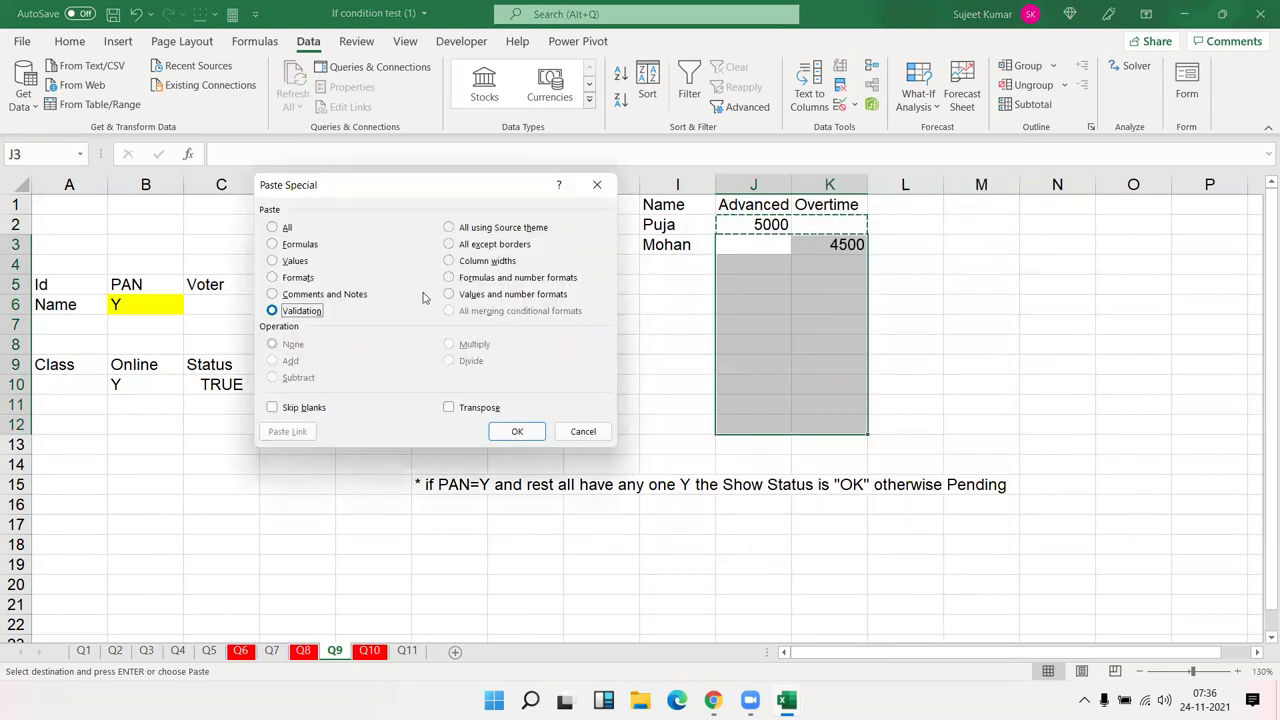
left_click(513, 431)
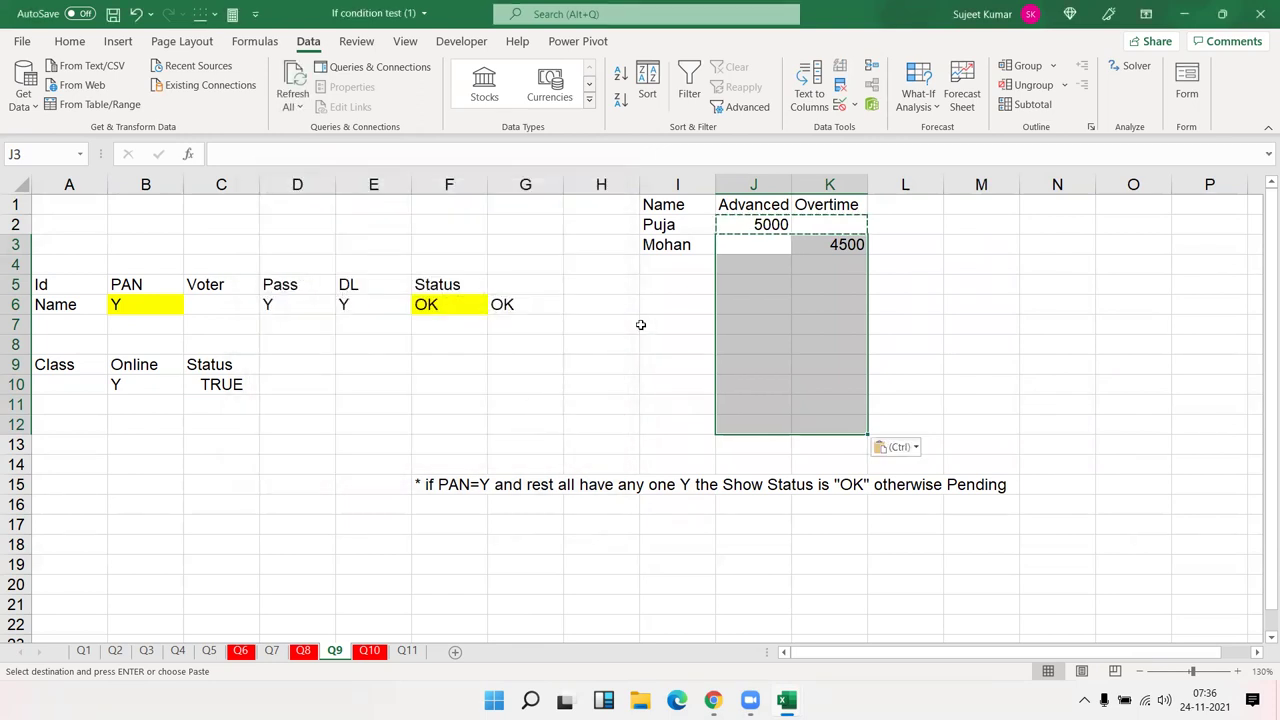
left_click(666, 302)
key("Escape")
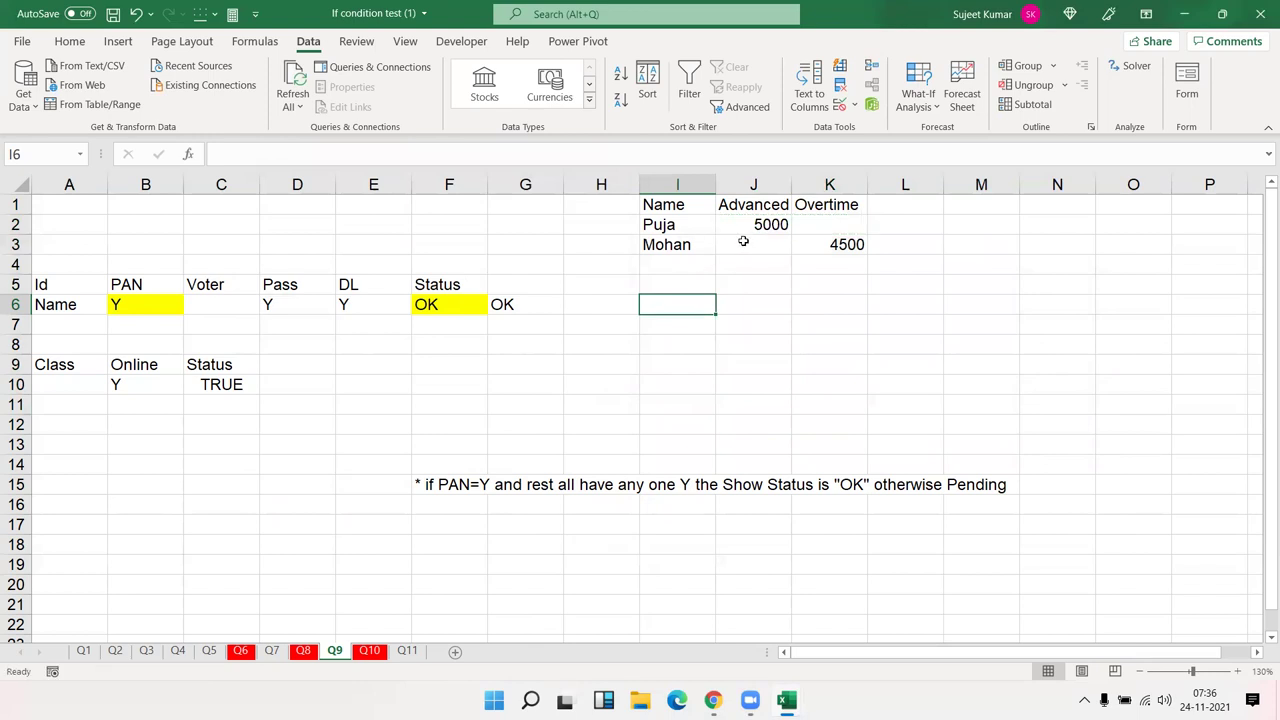
Step: Test the rule: entries of 52 in J3 and 65 in K2 are both rejected
left_click(742, 242)
type("52")
key("Return")
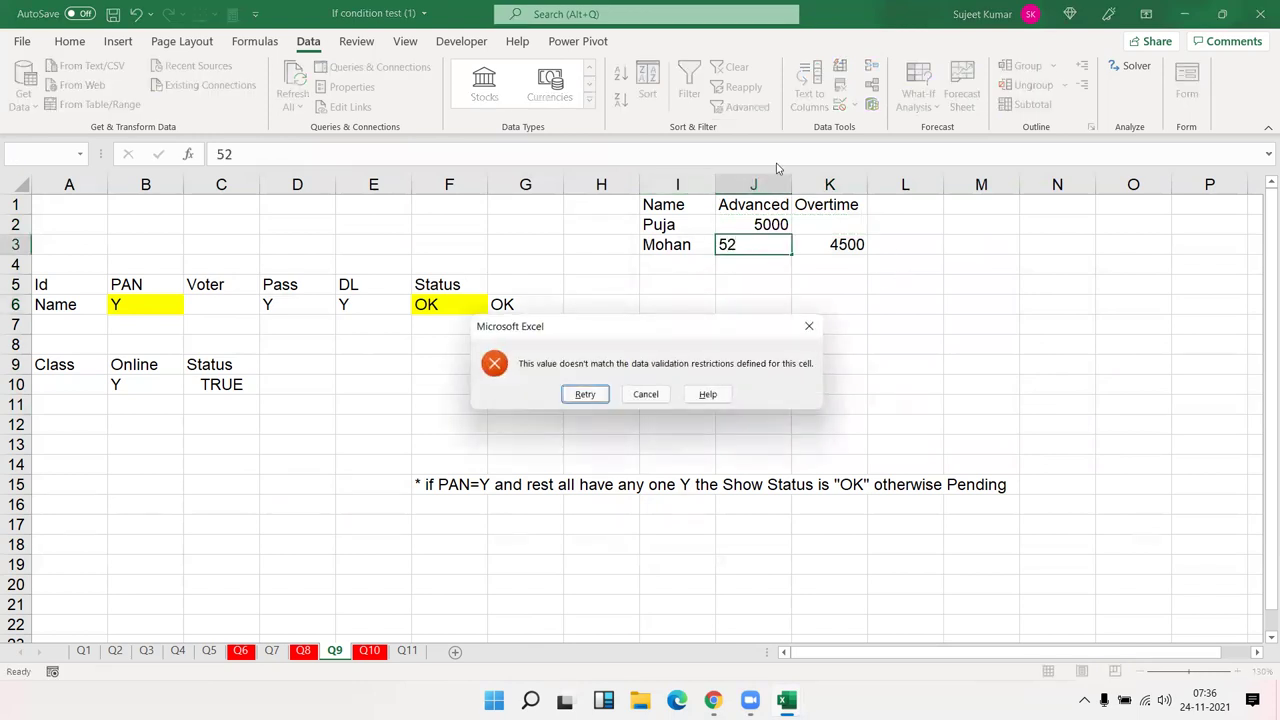
key("Escape")
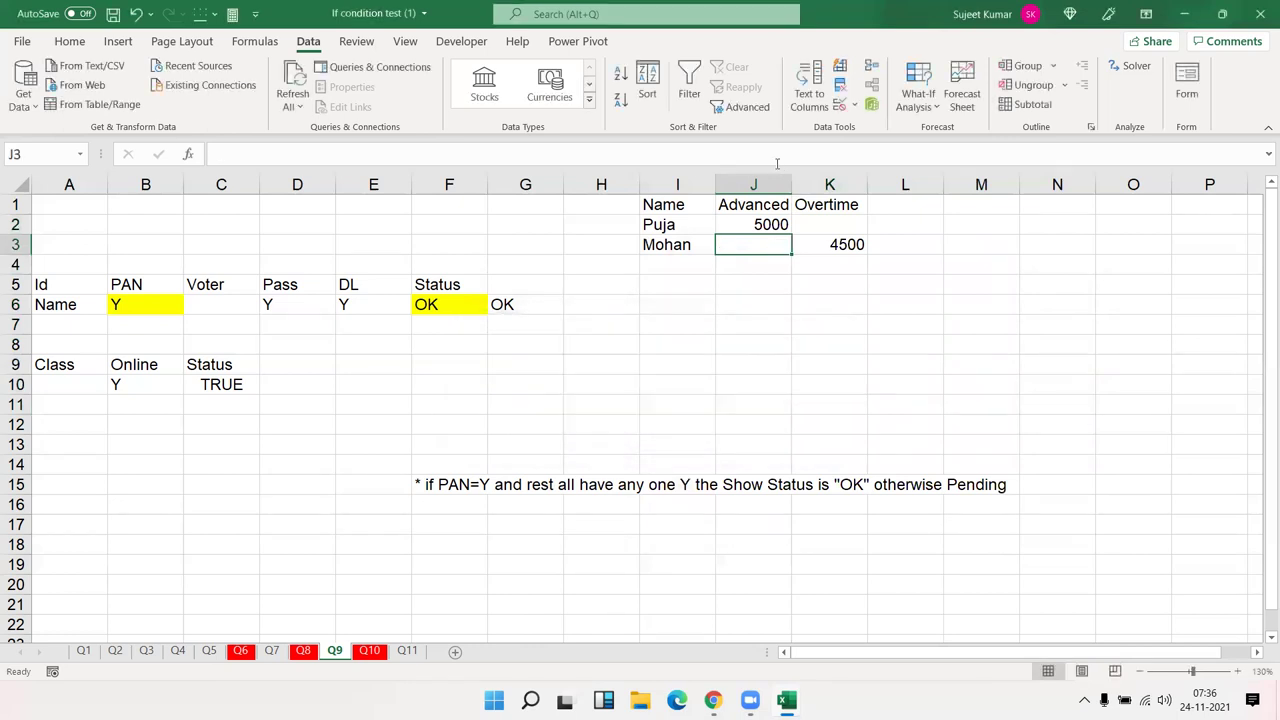
key("Up")
key("Right")
type("65")
key("Return")
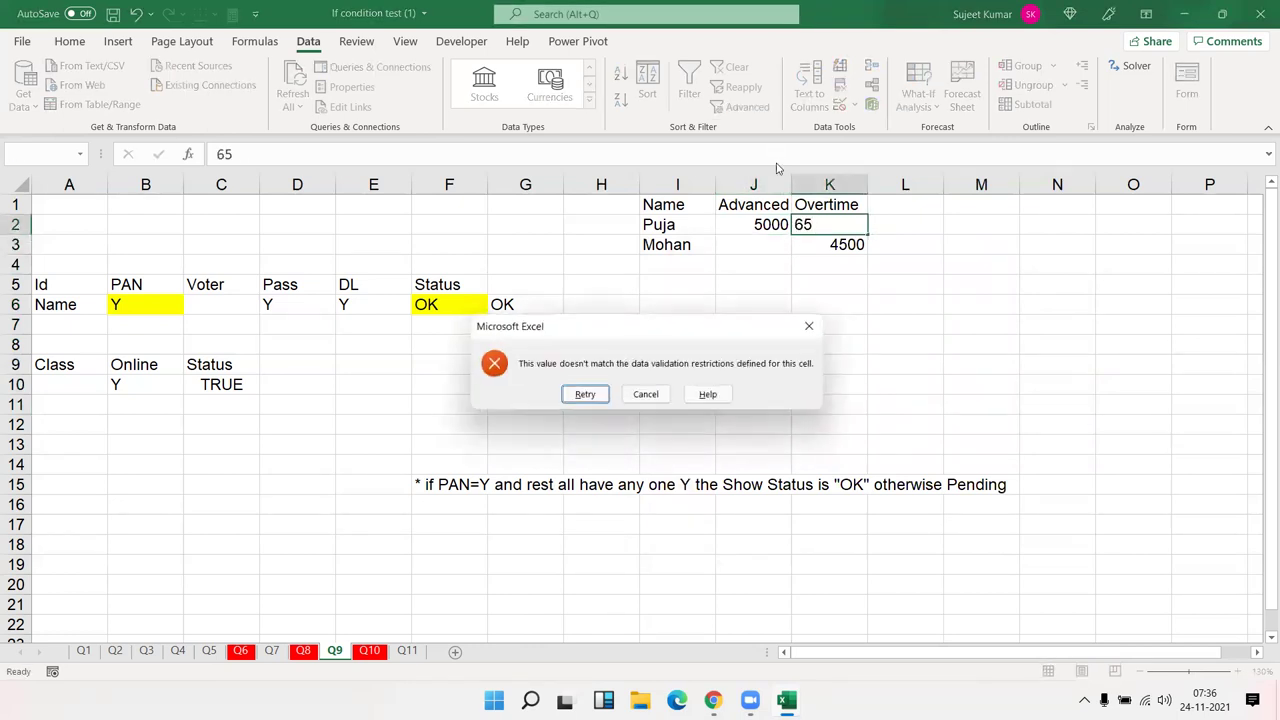
key("Escape")
Step: Add a third employee in I4 with a 6000 advance; the 200 overtime is rejected
key("Down")
key("Down")
key("Left")
key("Left")
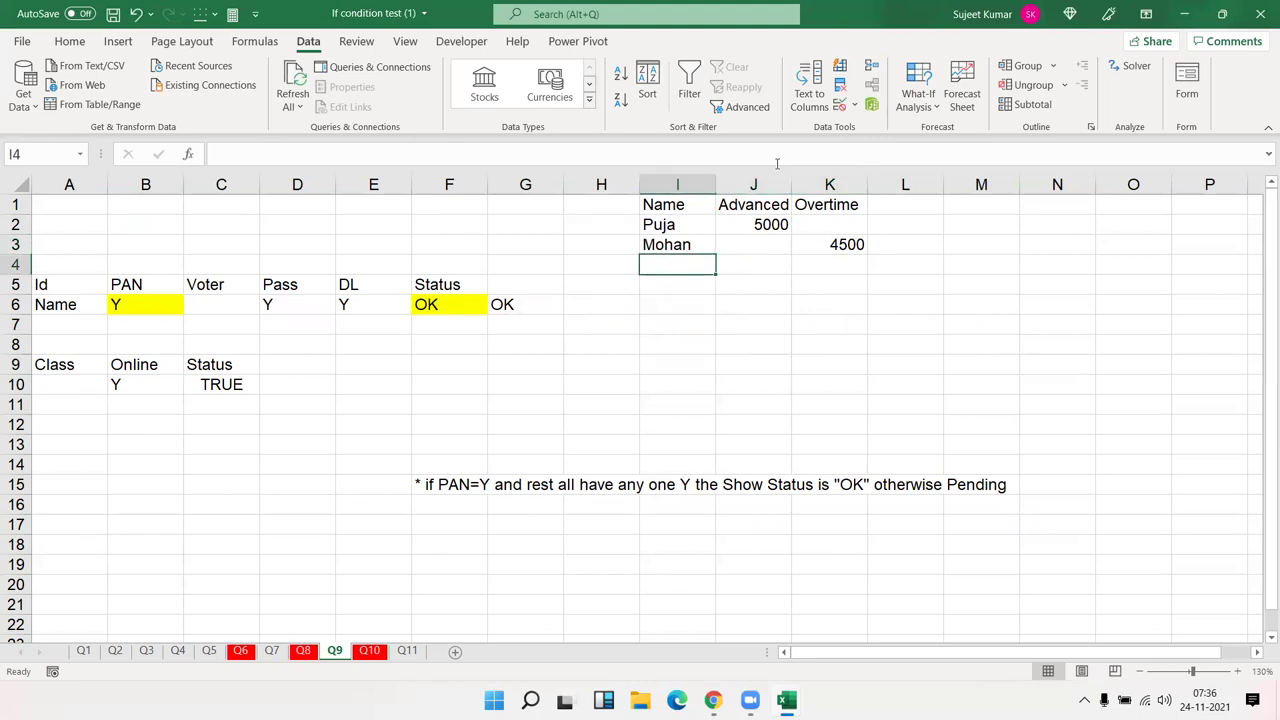
type("Uday")
key("Tab")
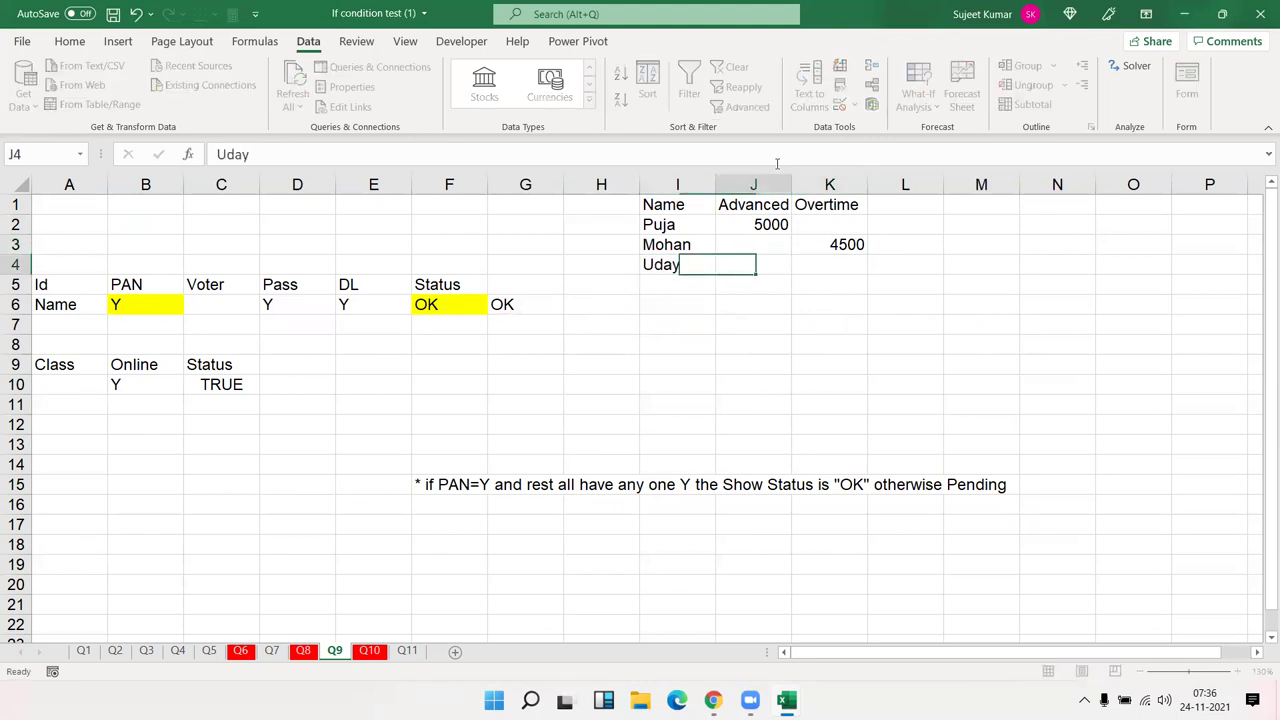
type("6000")
key("Return")
key("Up")
key("Right")
key("Right")
type("200")
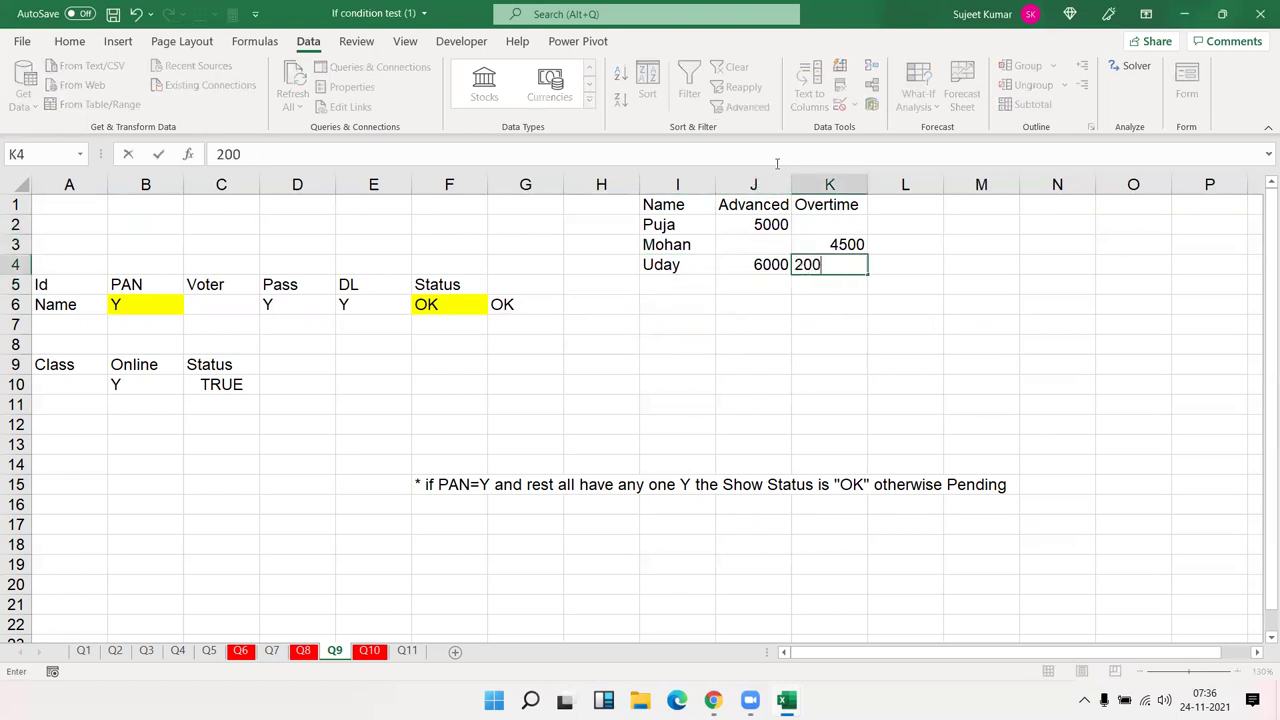
key("Return")
key("Escape")
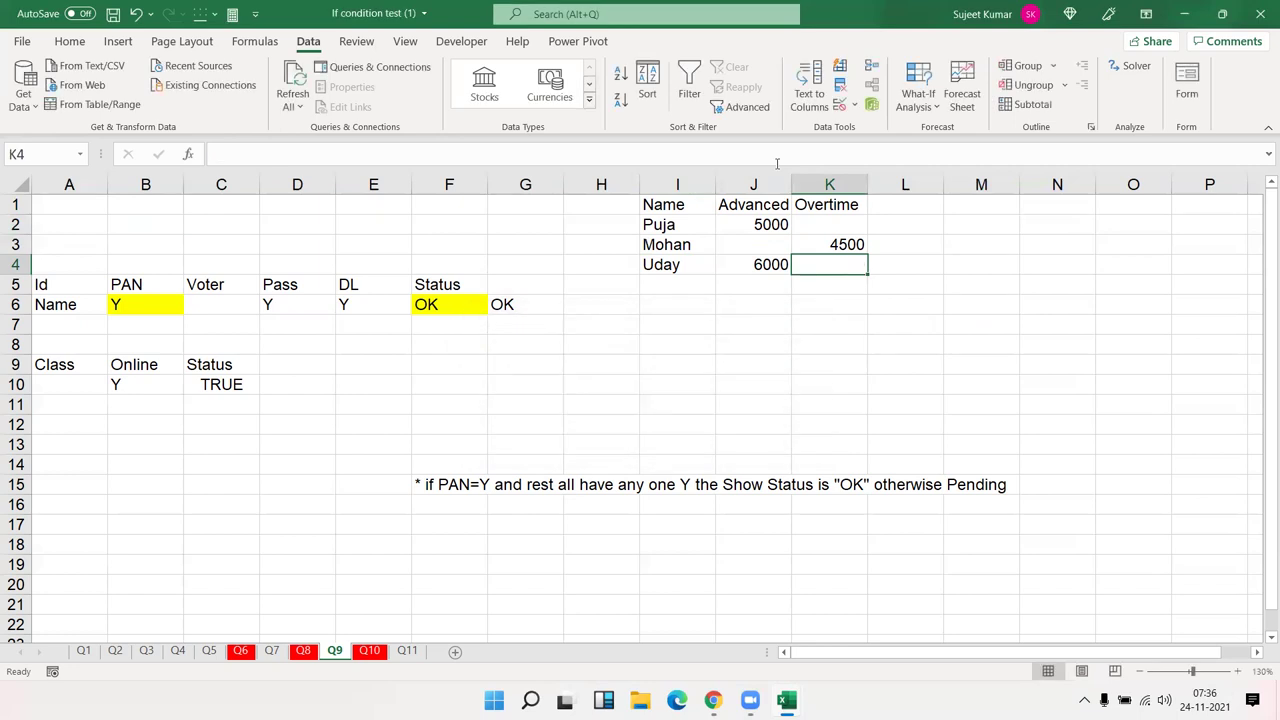
Step: Add a fourth employee with 9000 overtime, cancel the rejected 900 advance, and go to Q10
key("Left")
key("Left")
key("Down")
type("Kavita")
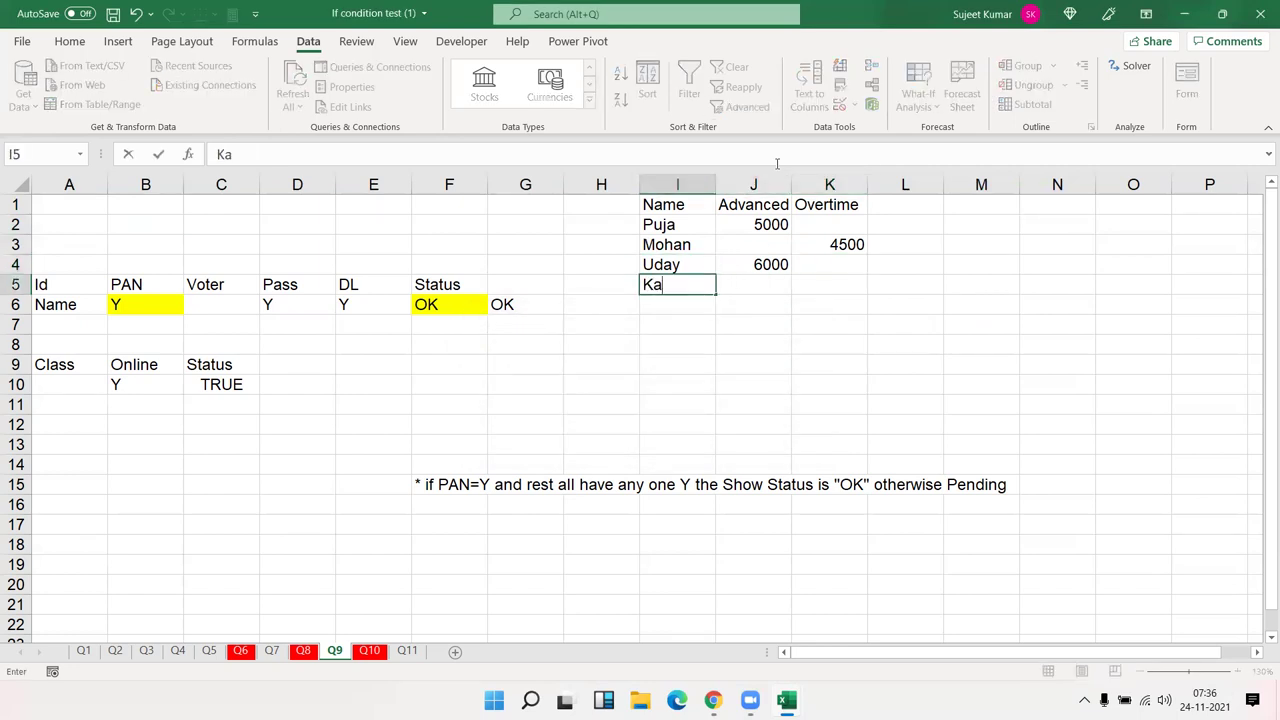
key("Tab")
key("Tab")
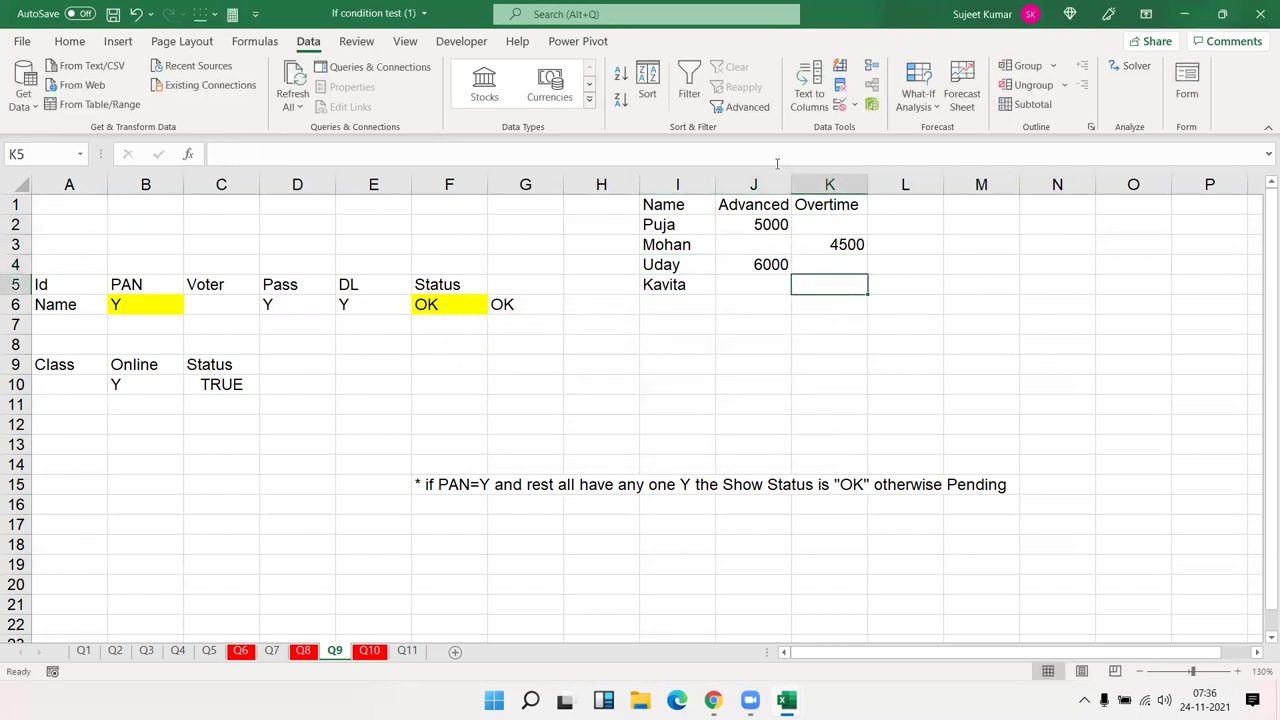
type("9000")
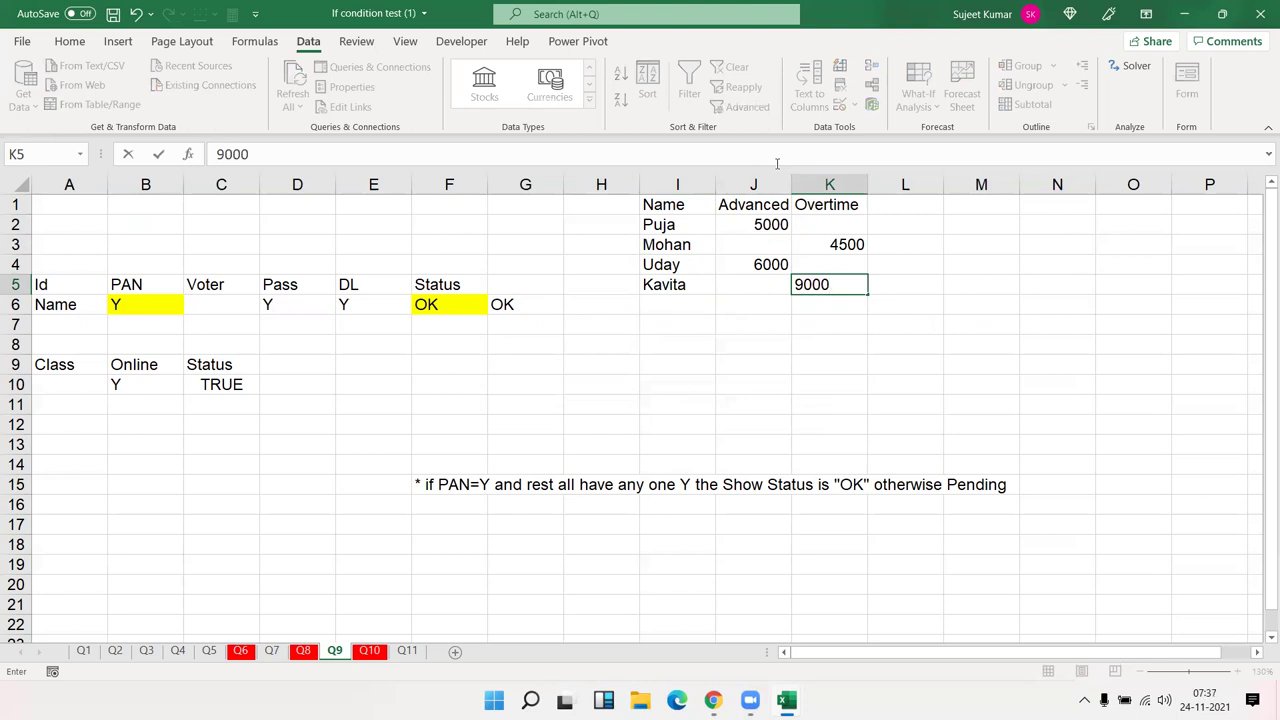
key("Return")
key("Up")
key("Right")
type("9")
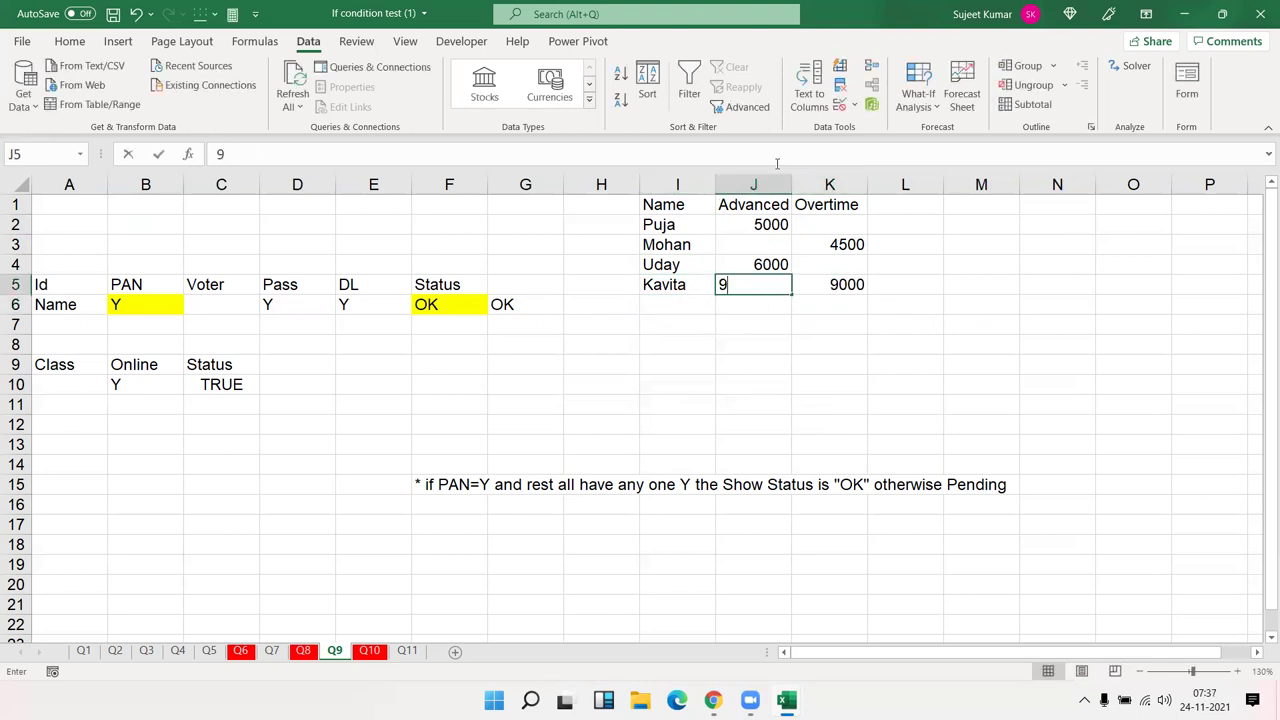
type("00")
key("Return")
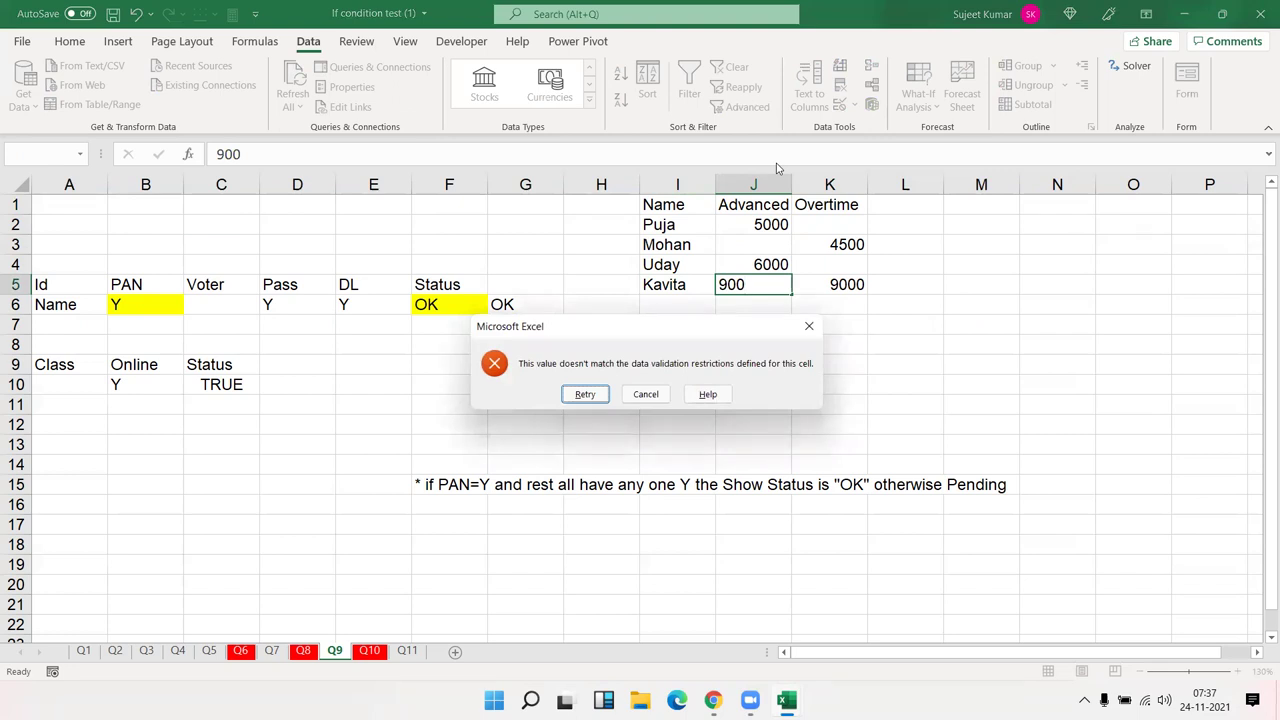
key("Escape")
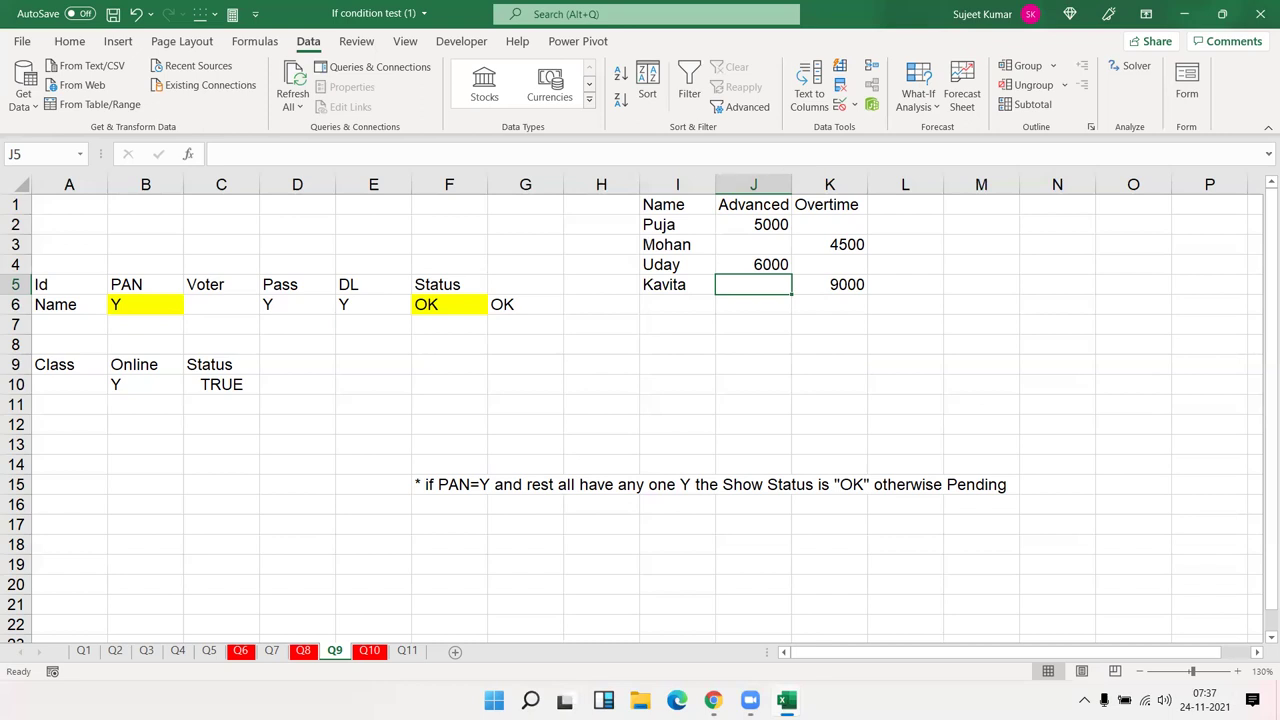
left_click(370, 651)
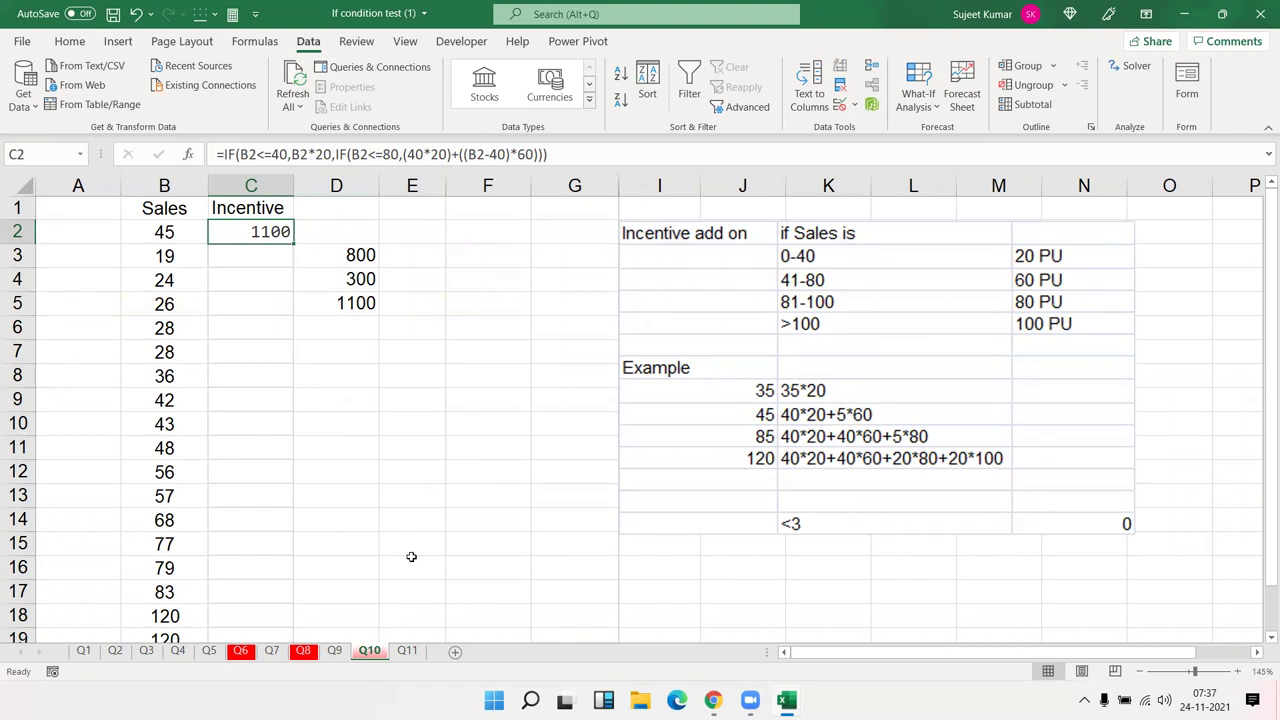
Step: Delete the helper values 800, 300 and 1100 from D3:D5 and return to C2
key("Down")
key("Right")
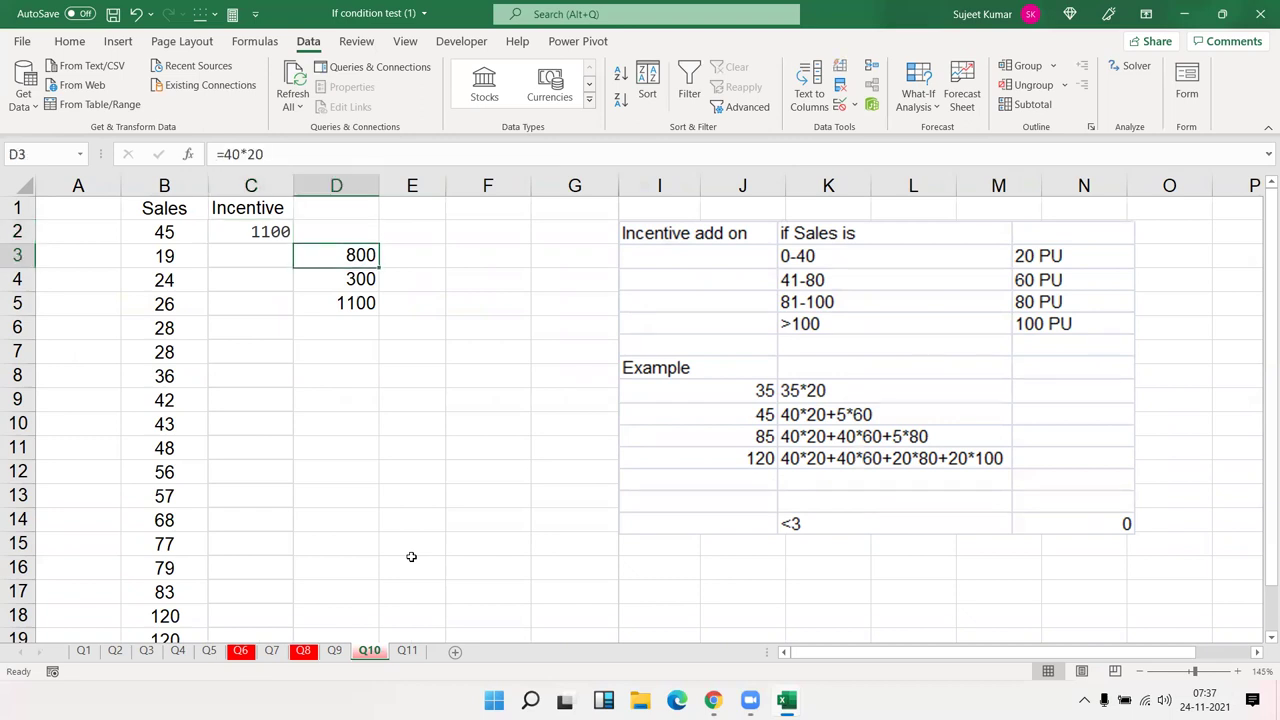
key("shift+Down")
key("shift+Down")
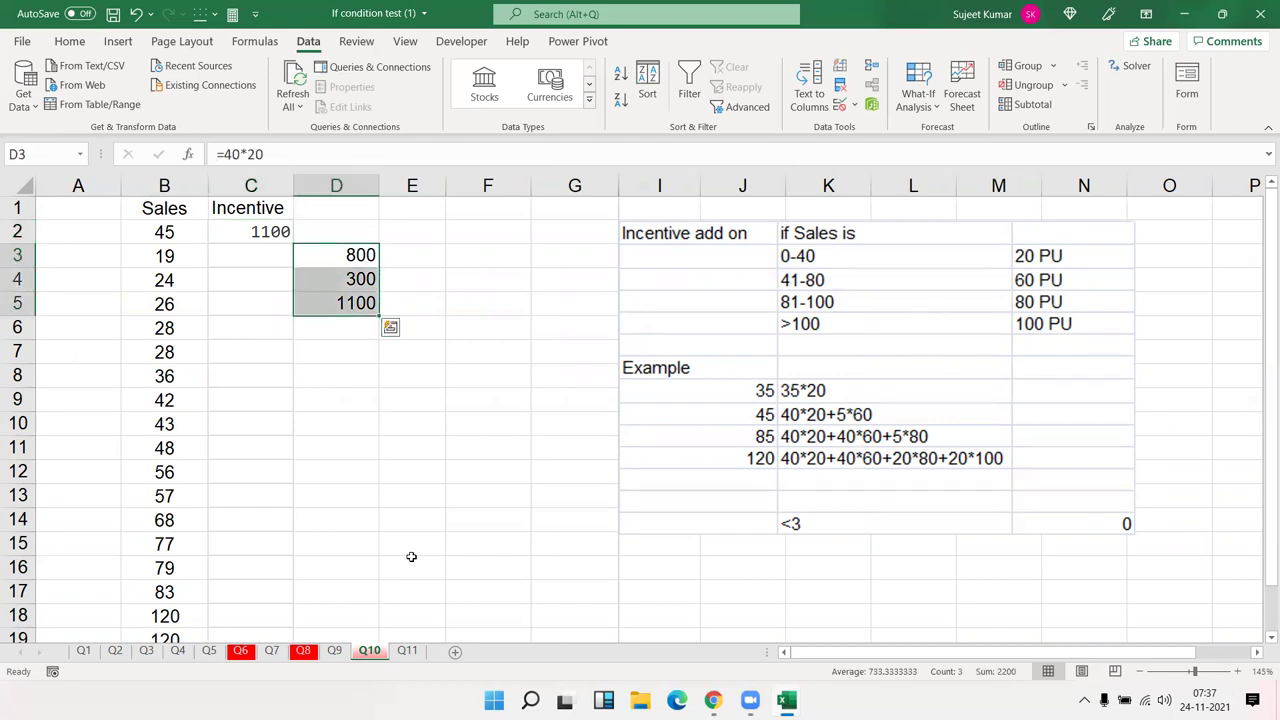
key("Delete")
key("Left")
key("Up")
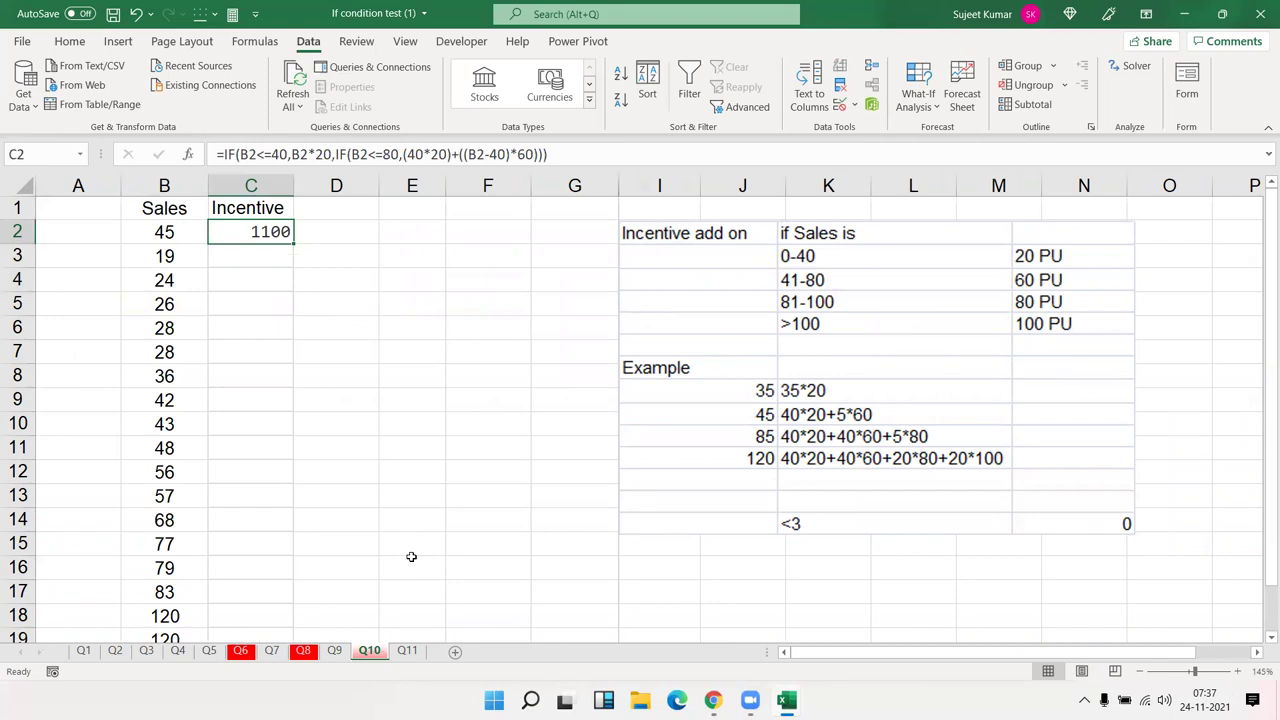
Step: On Q8, step through the 1000, 2000 and 5000 tiers of B3's nested IF formula
left_click(302, 652)
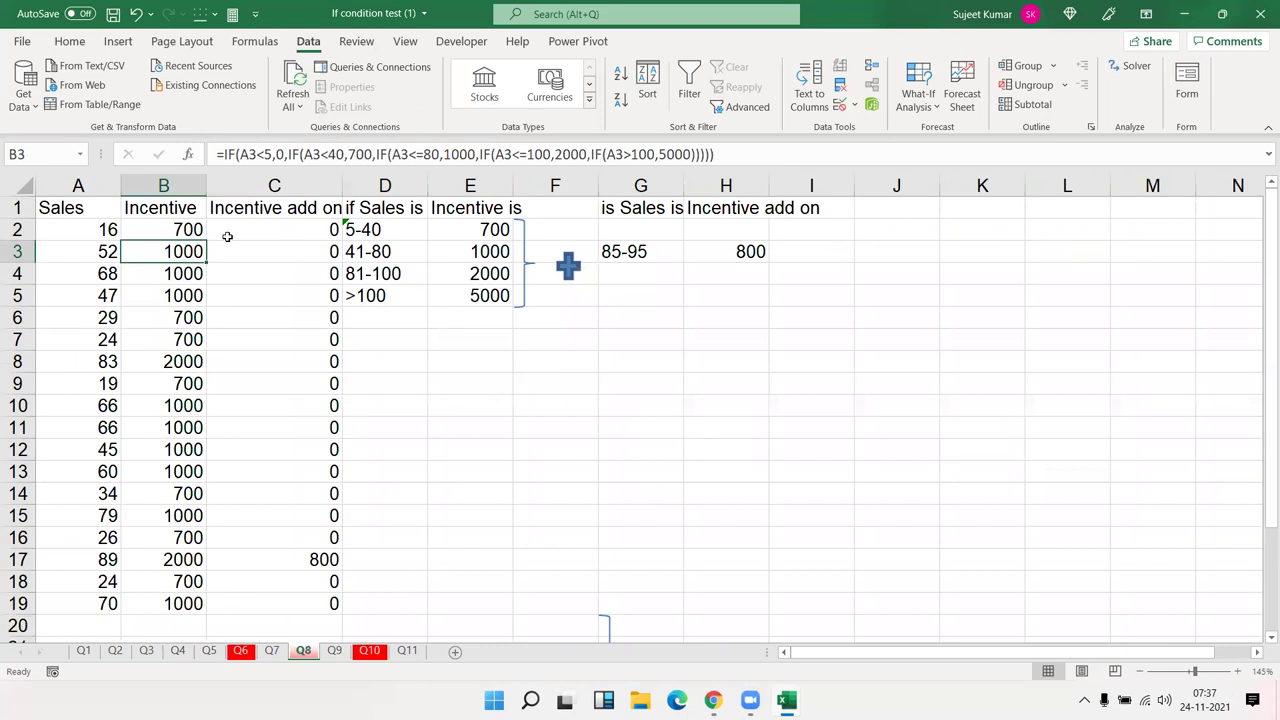
left_click(352, 154)
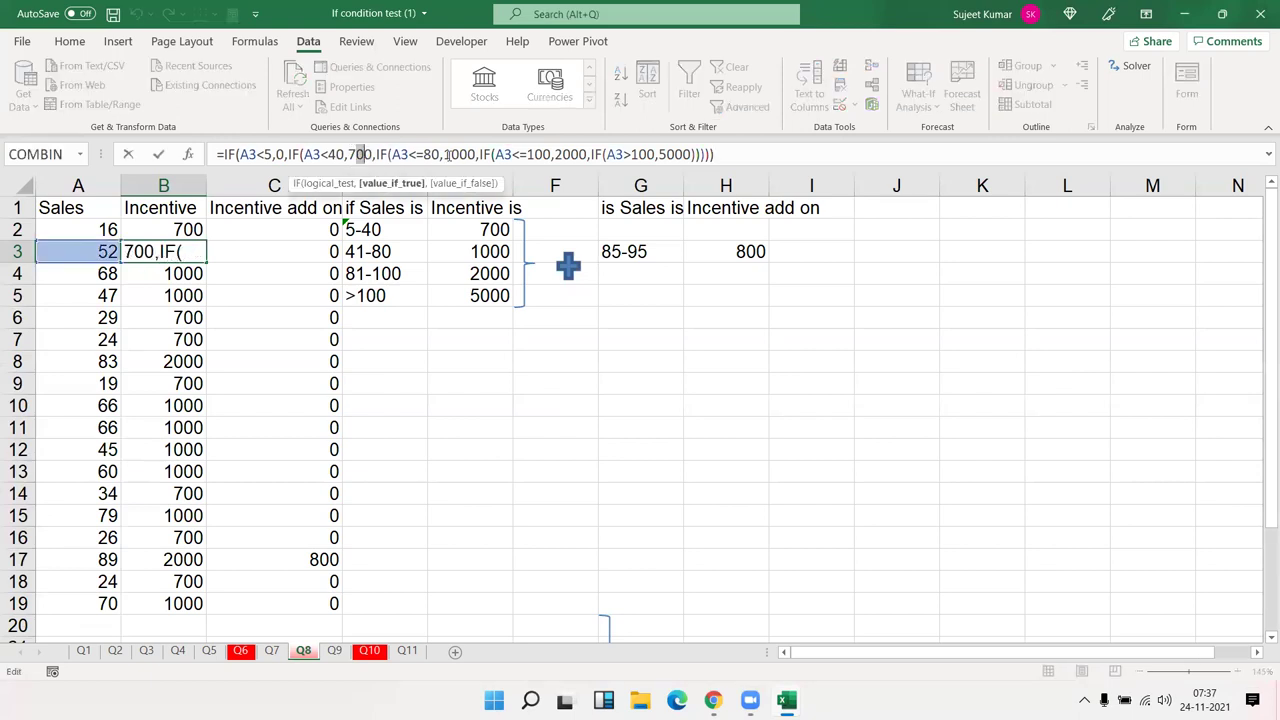
left_click(457, 154)
left_click(578, 154)
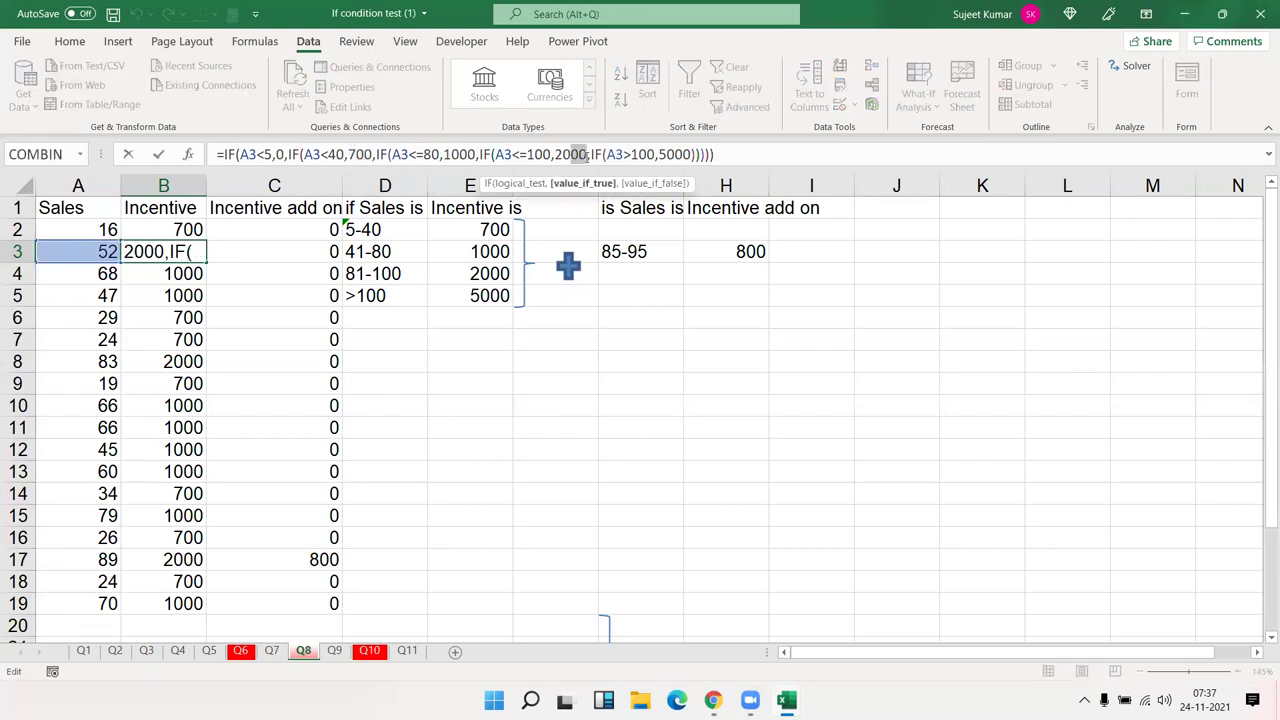
left_click(684, 154)
Step: Leave B3's formula unchanged and go via Q9 back to the Q10 sheet
key("Escape")
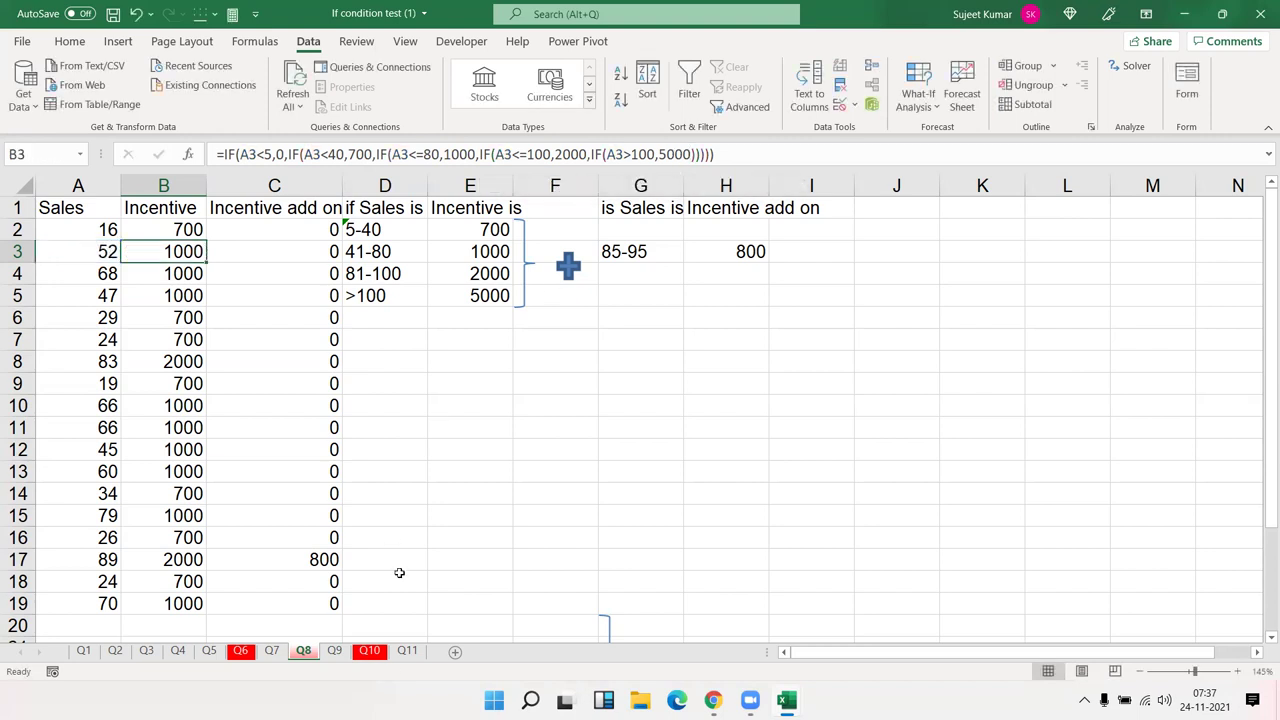
left_click(336, 651)
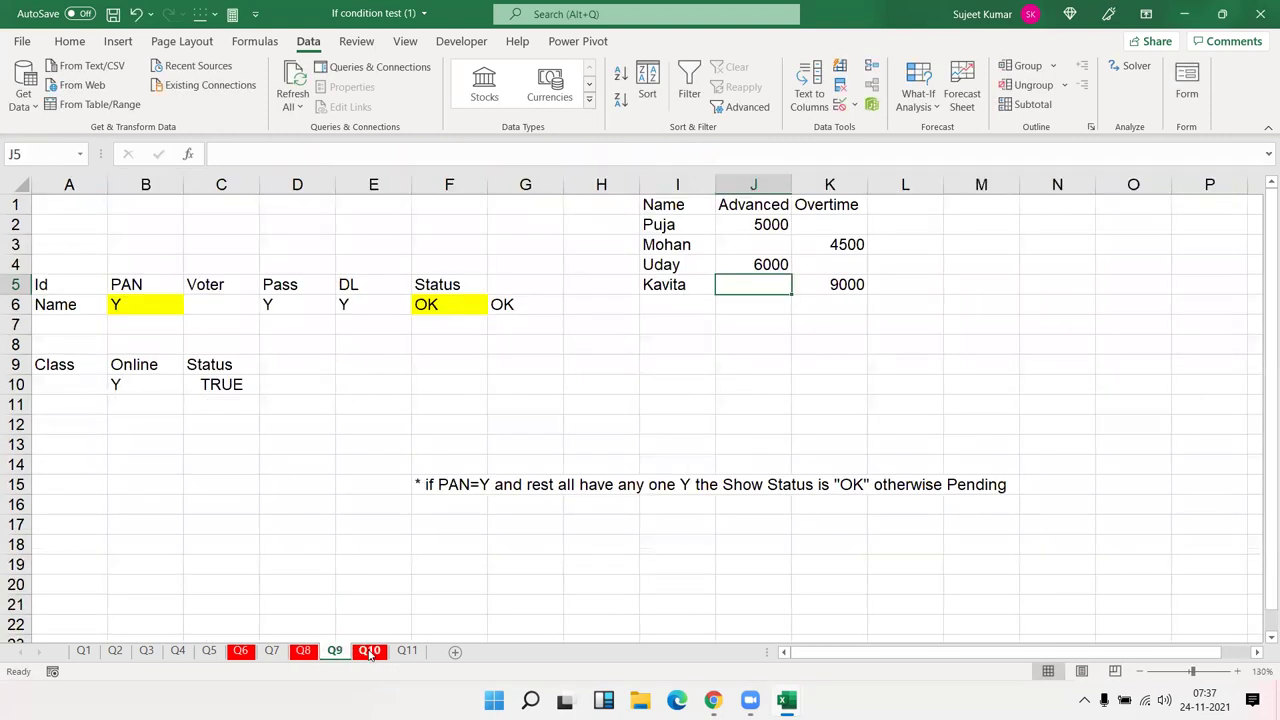
left_click(369, 651)
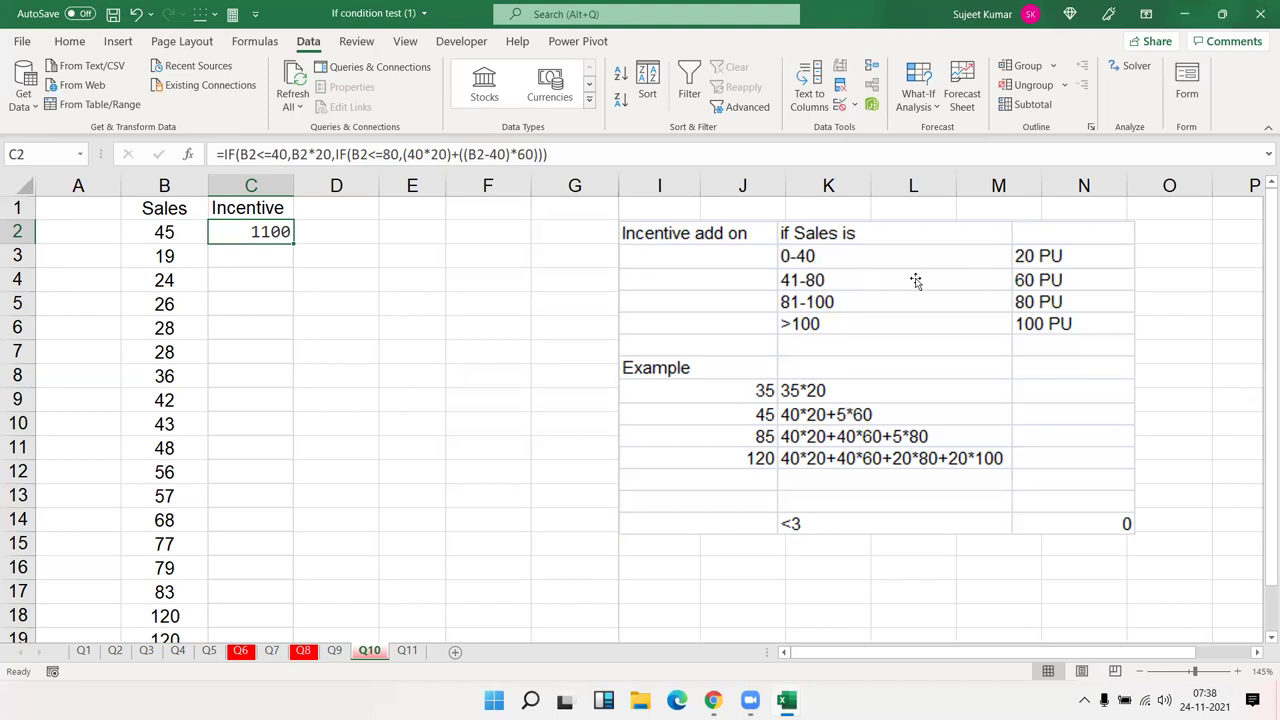
Step: Remove the nested IF formula returning 1100 from C2 on the Q10 sheet
key("ctrl")
Step: Replace C2's formula with a new IF giving B2*20 when B2<=40, opening a nested IF
key("Delete")
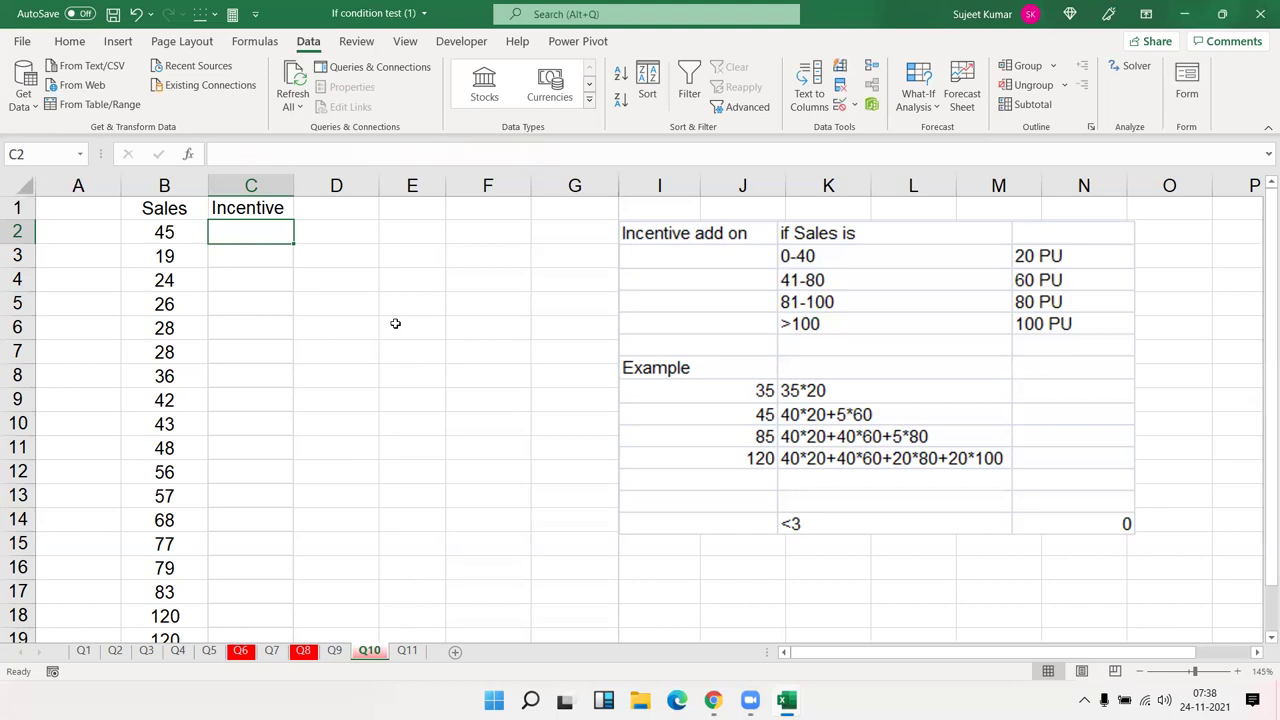
type("=if")
key("Tab")
key("Left")
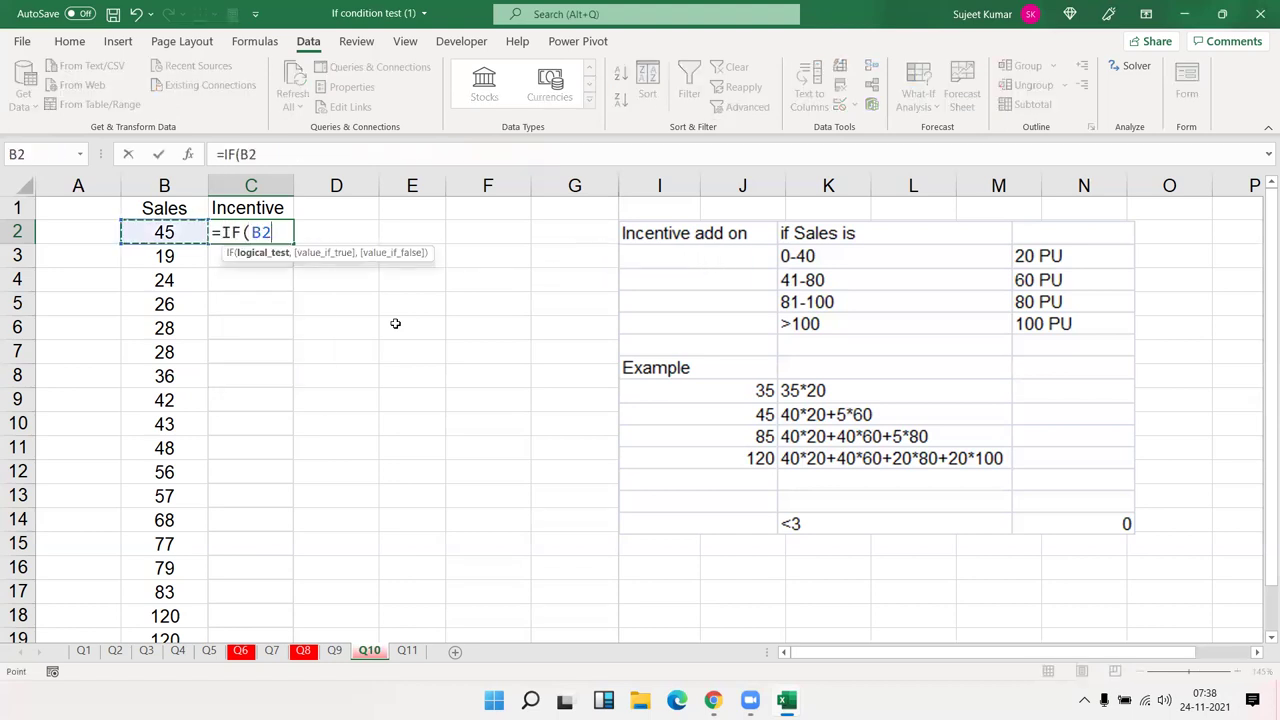
type("<=")
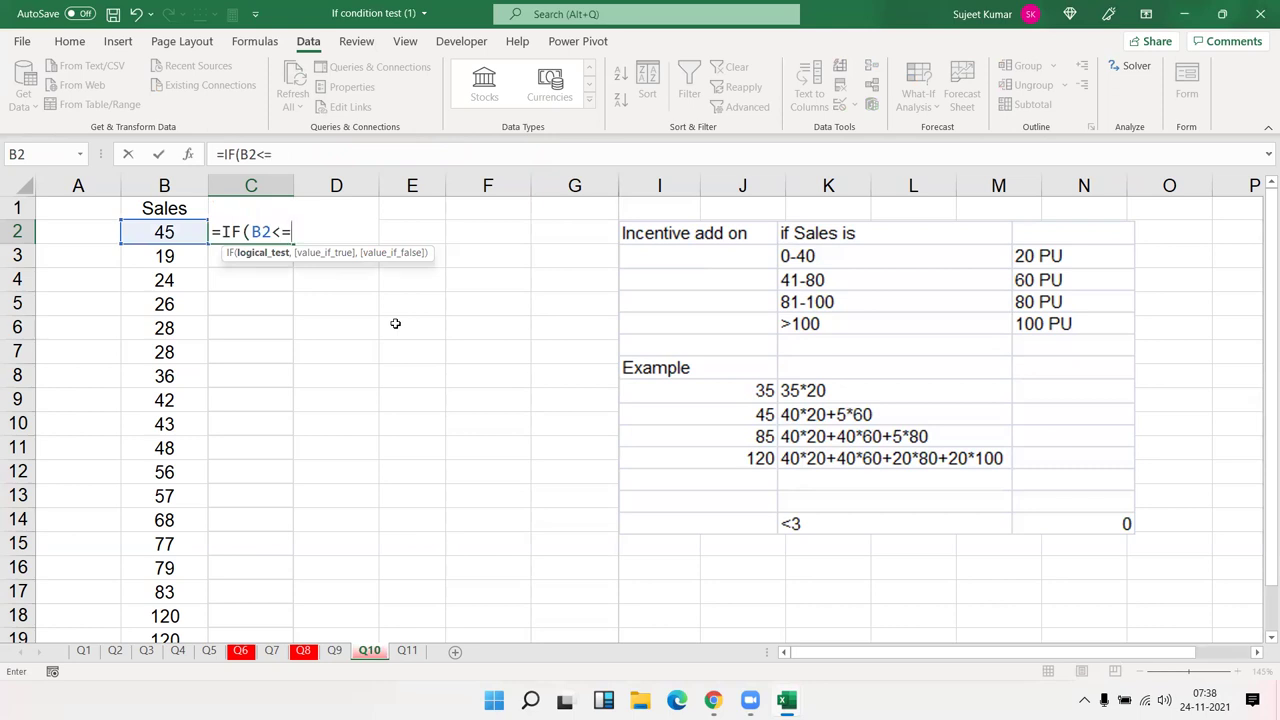
type("0,")
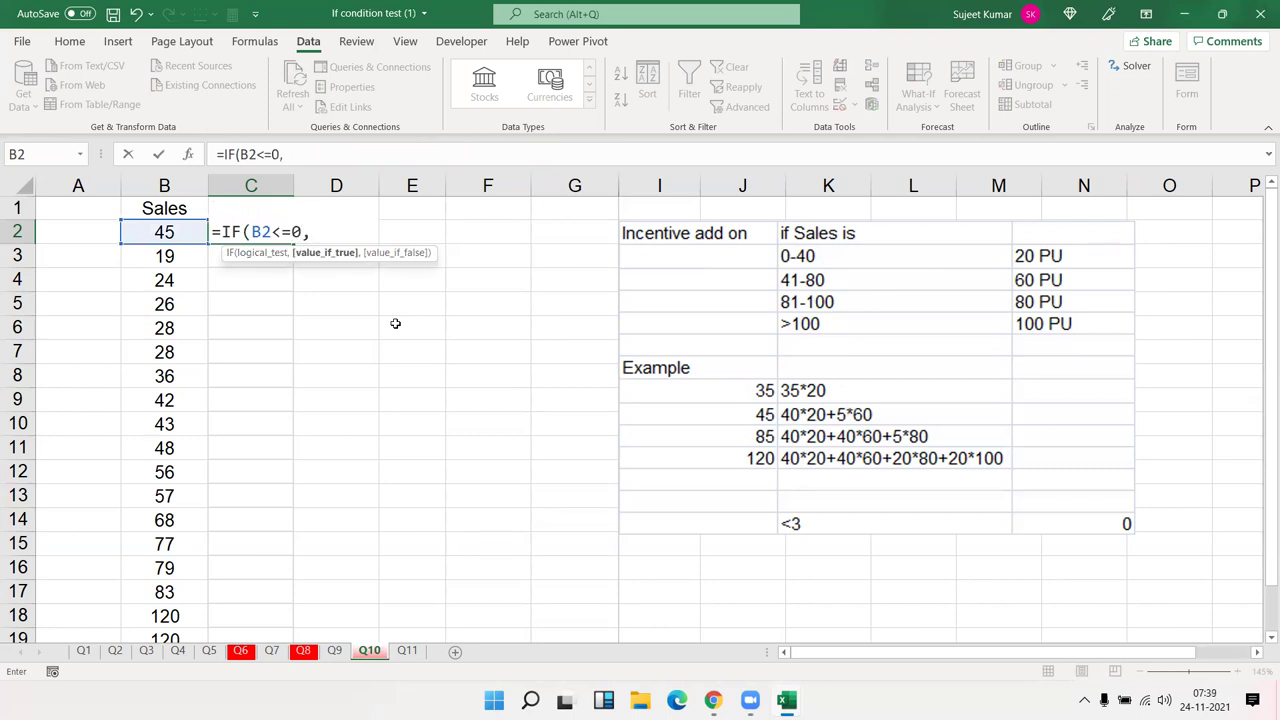
key("BackSpace")
key("BackSpace")
type("40,")
left_click(160, 230)
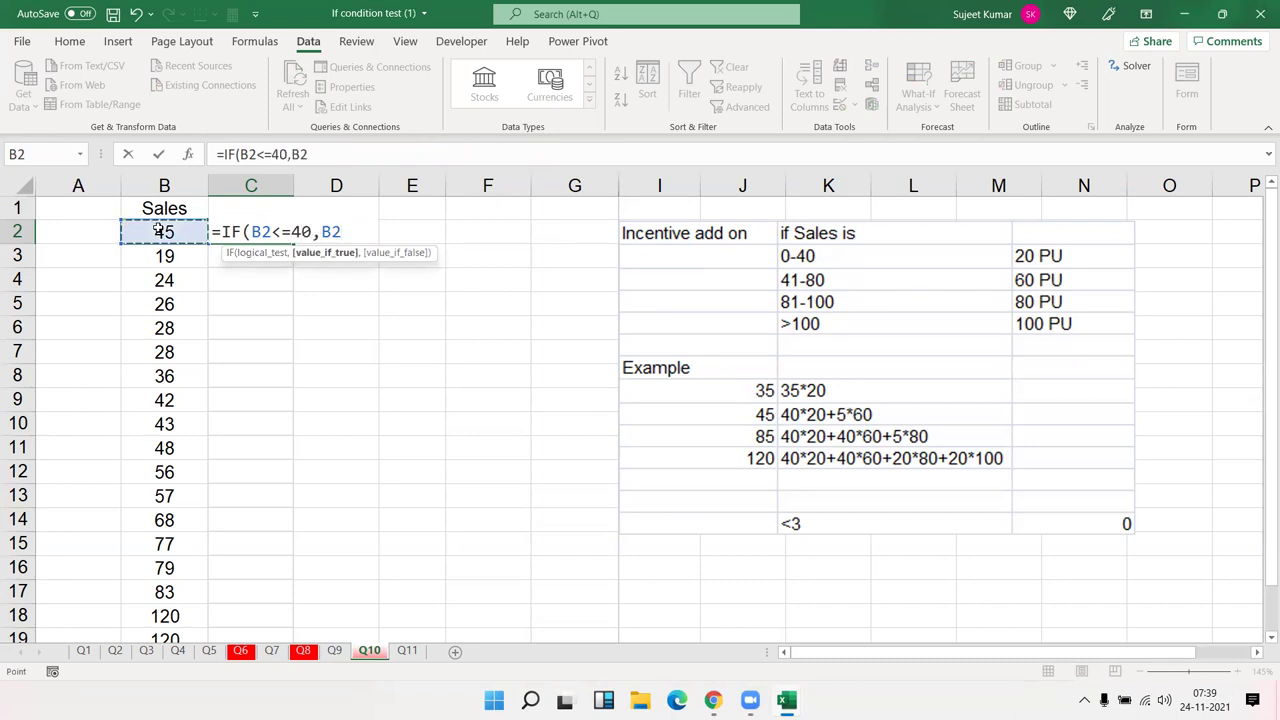
type("*20")
type(",")
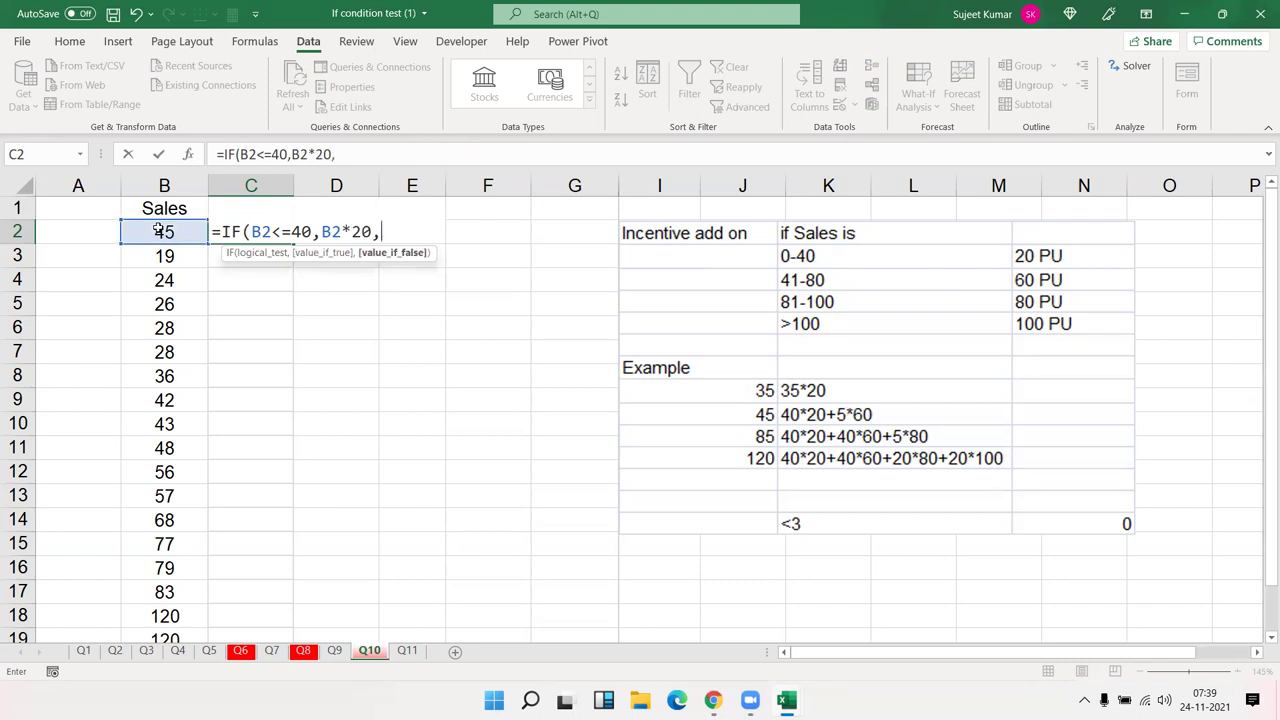
type("IF(")
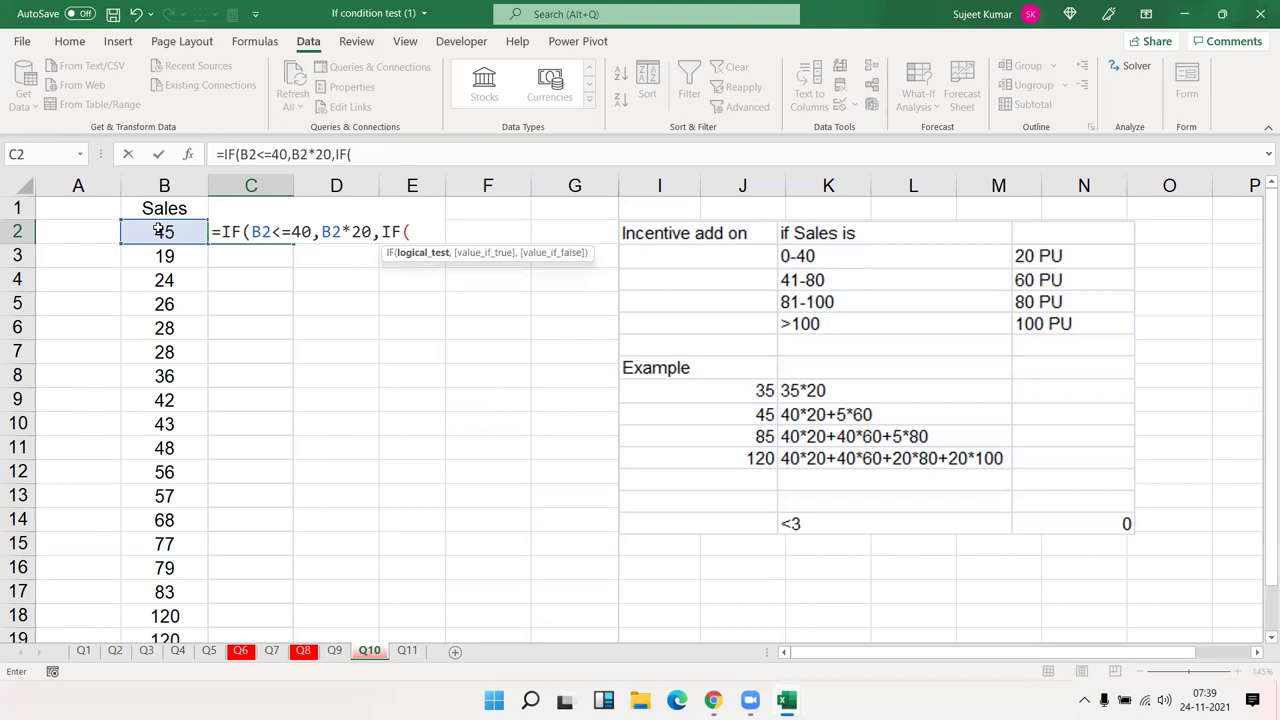
Step: Add the B2<=80 tier returning (40*20)+((B2-40)*60), close it and start the next IF
left_click(158, 230)
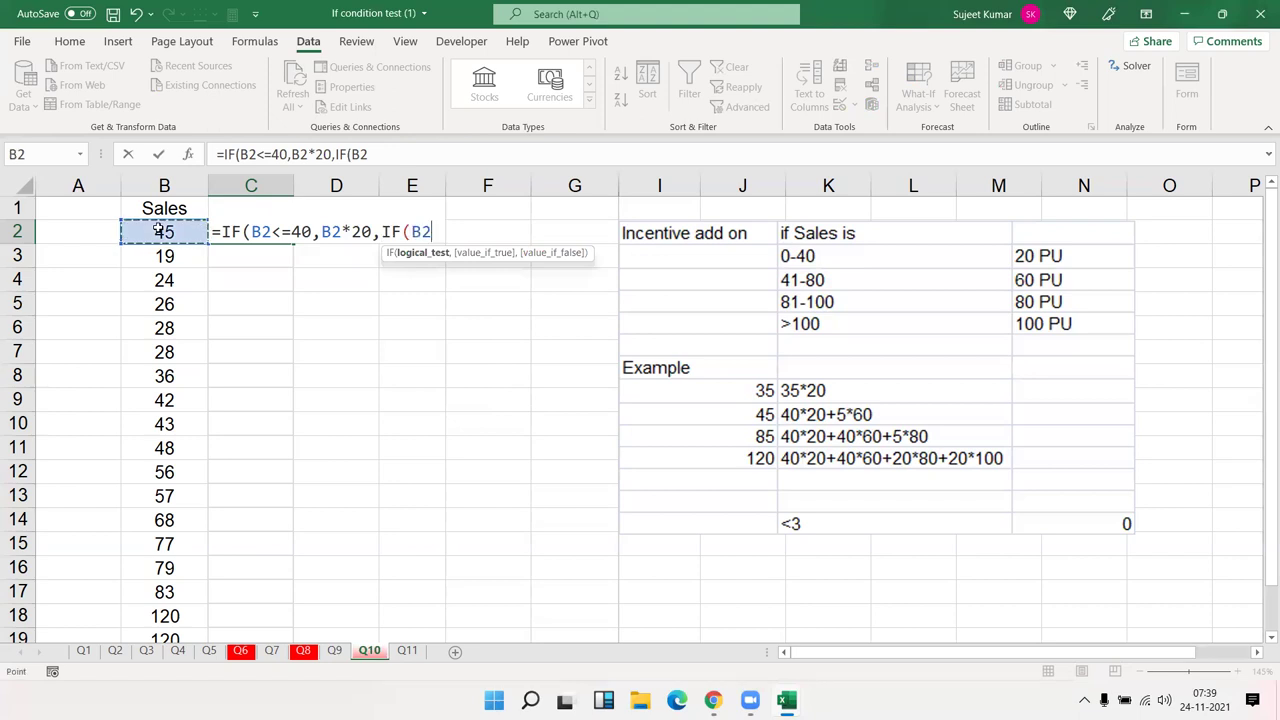
type("<")
type("60")
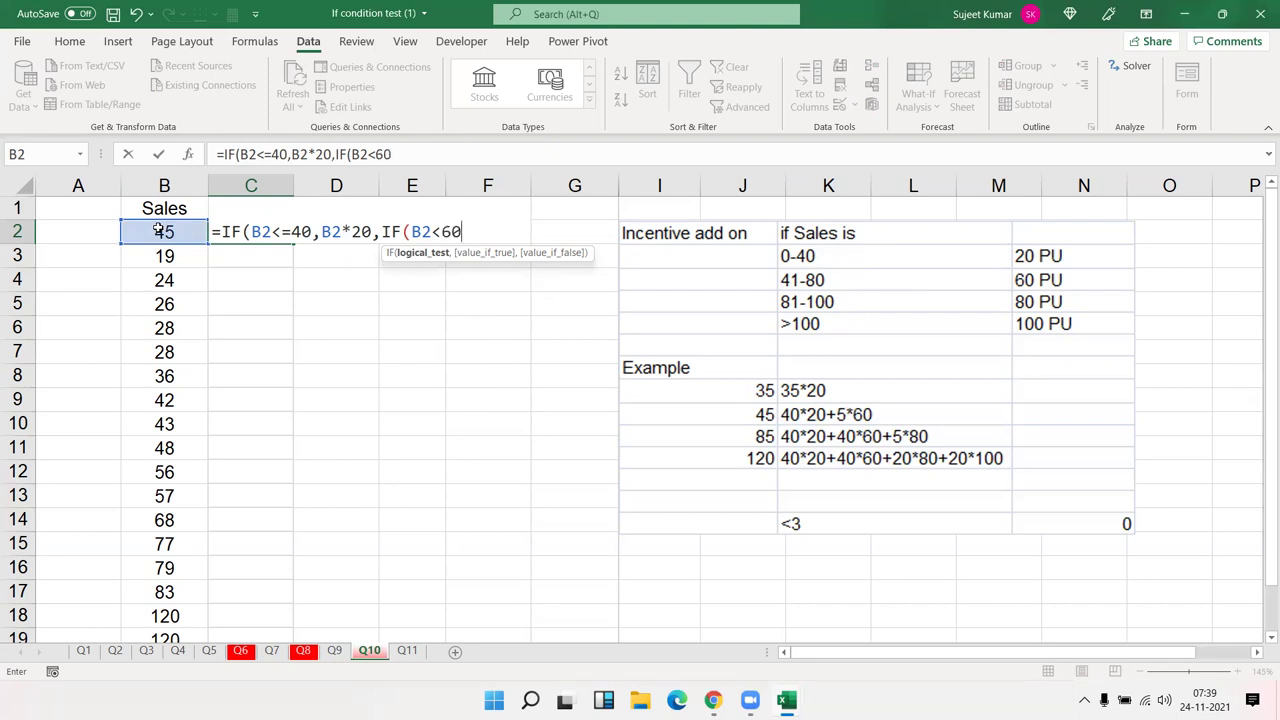
type("80")
key("BackSpace")
key("BackSpace")
type("=80,(40*20")
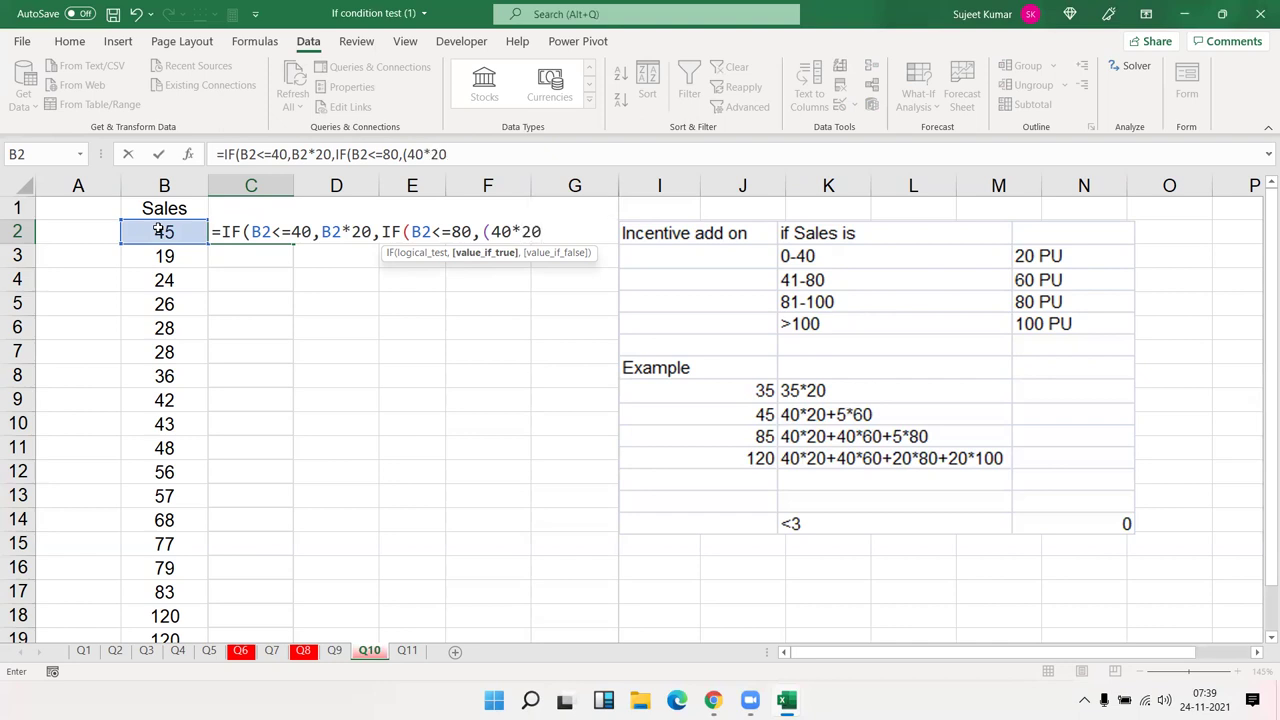
type(")+")
type("(")
left_click(158, 229)
type("-4")
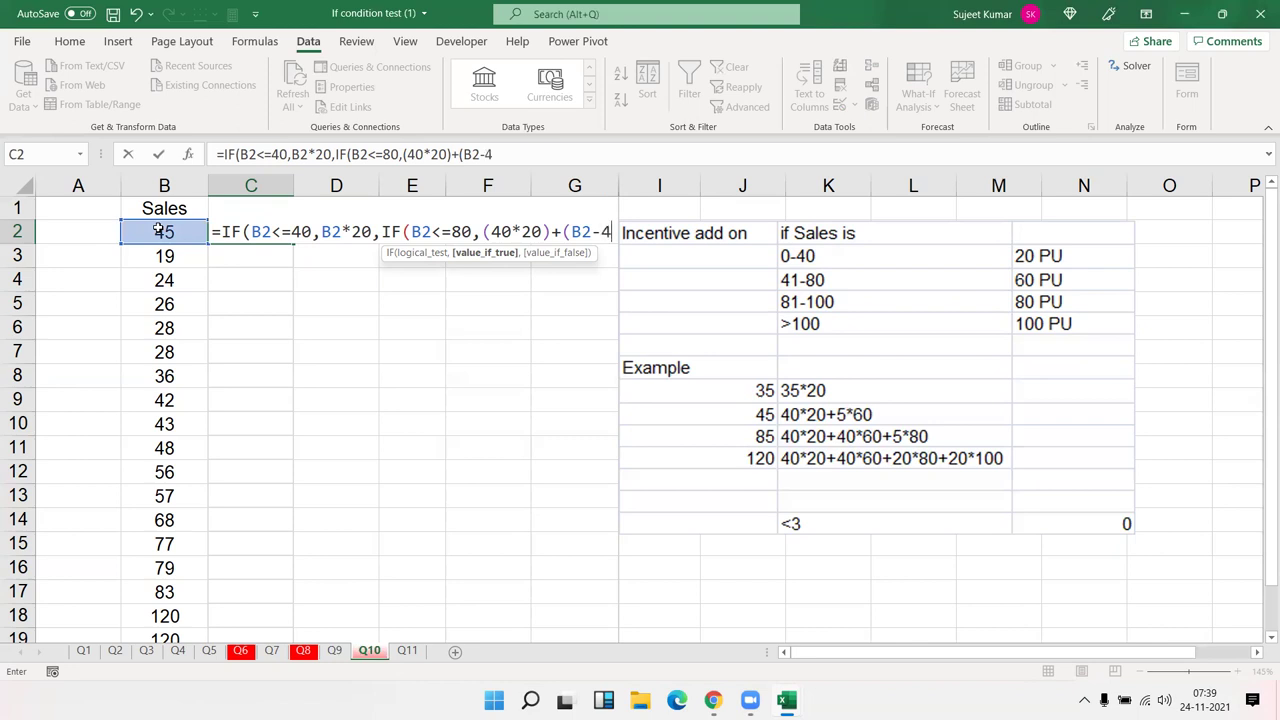
type("0)")
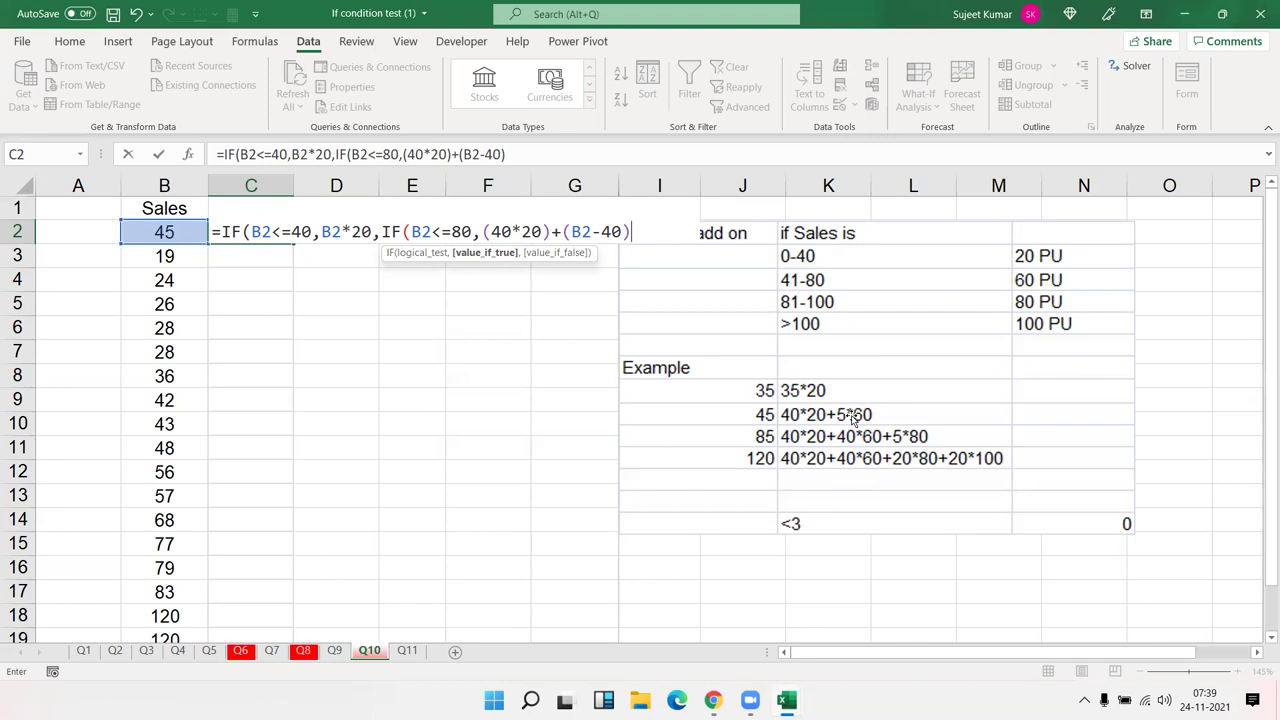
type("*60")
left_click(563, 232)
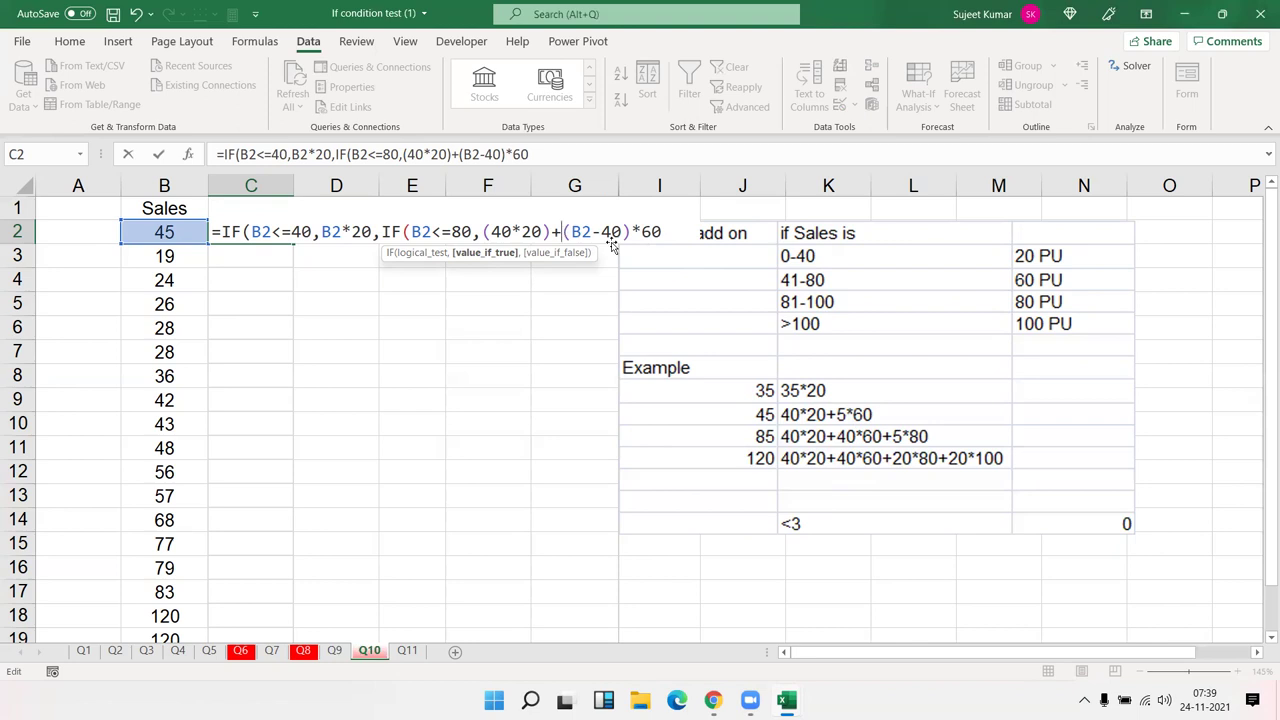
type("(")
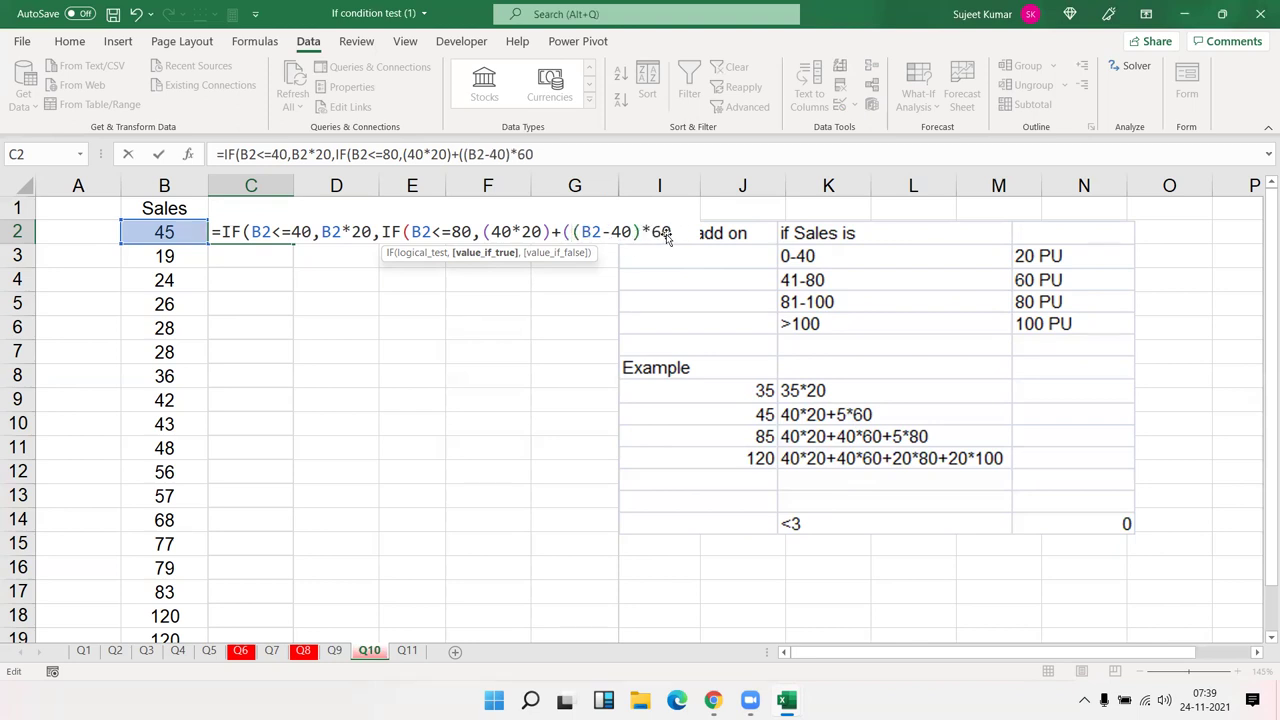
left_click(537, 153)
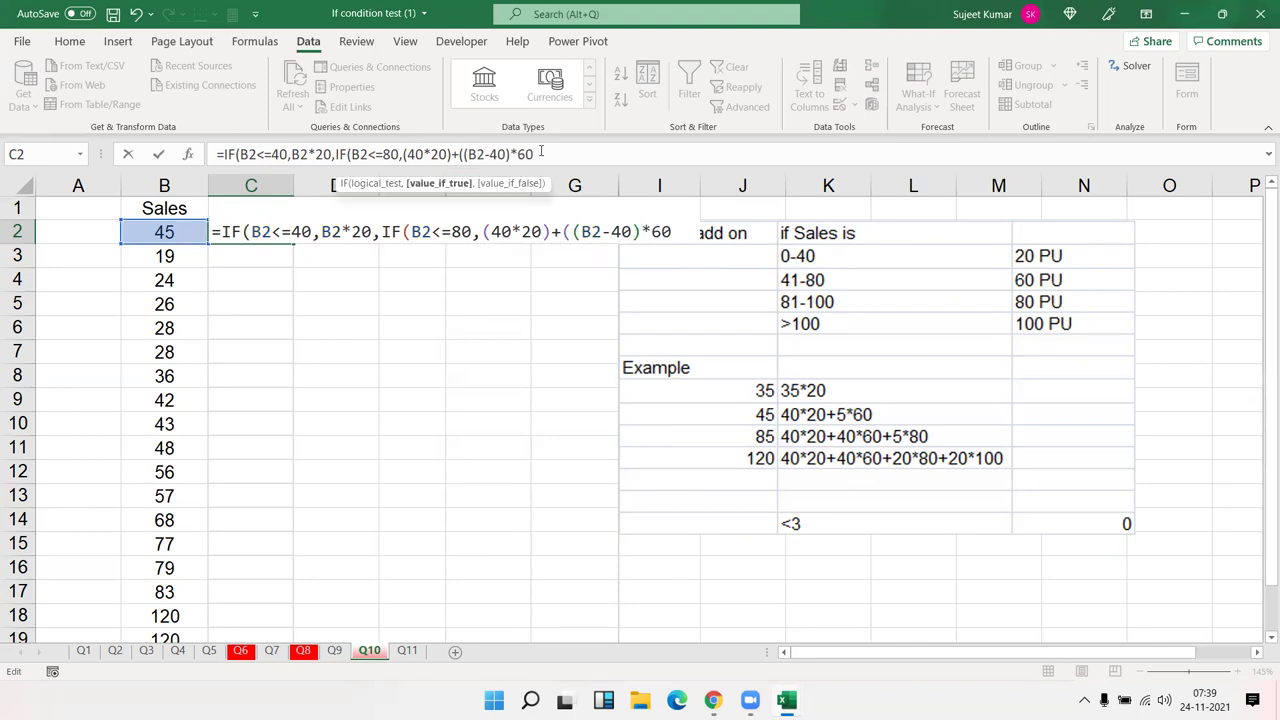
type(")")
type(",")
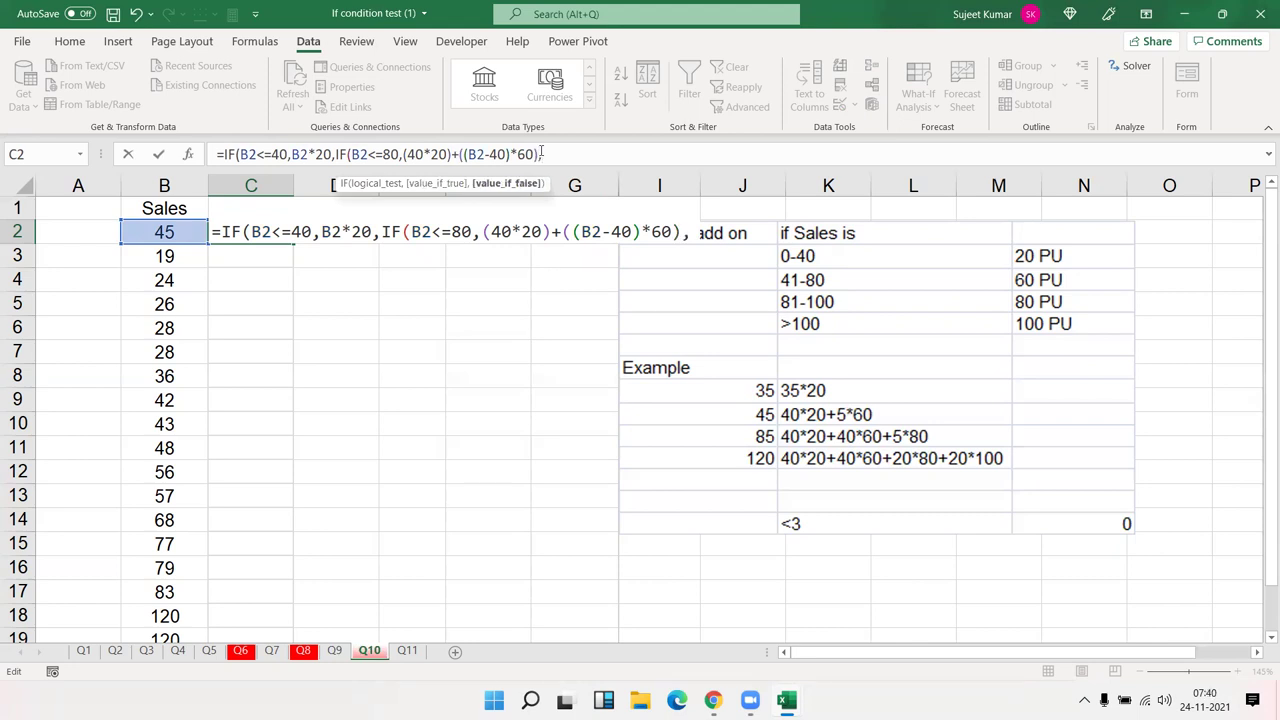
type("if")
Step: Add the B2<=100 tier returning (40*20)+(40*60)+((B2-80)*80)
key("Tab")
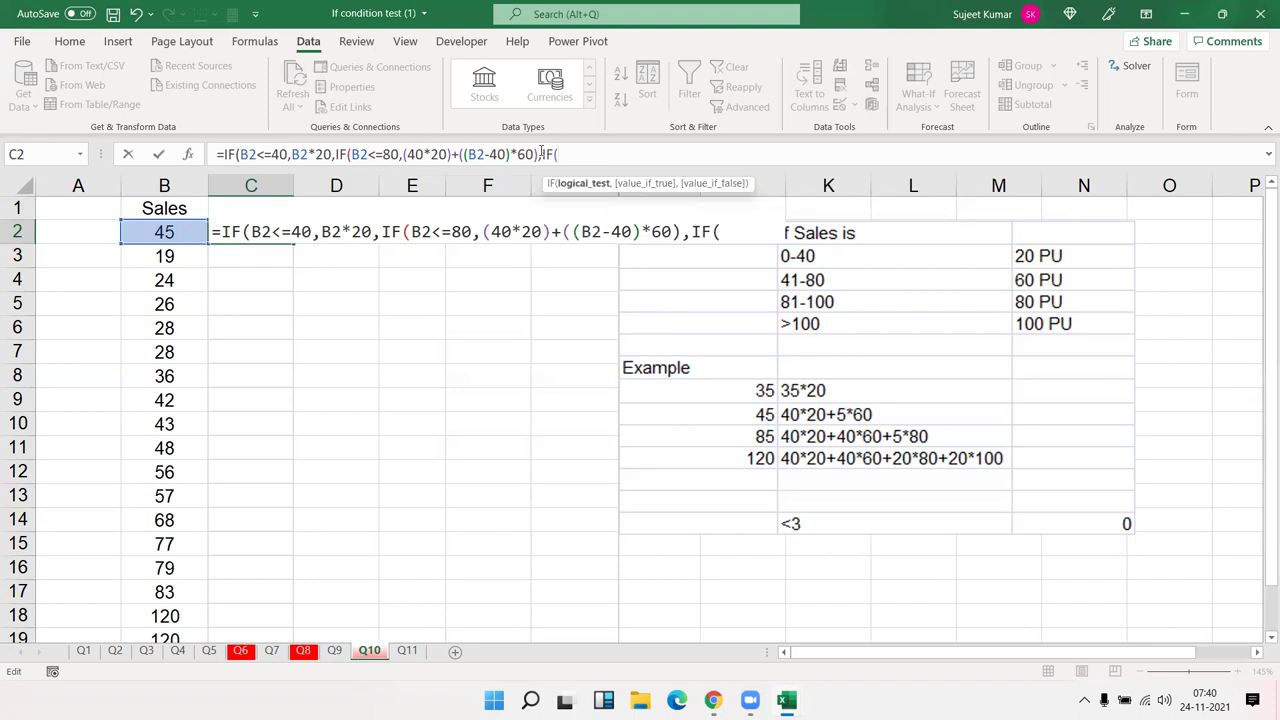
left_click(173, 233)
type("<")
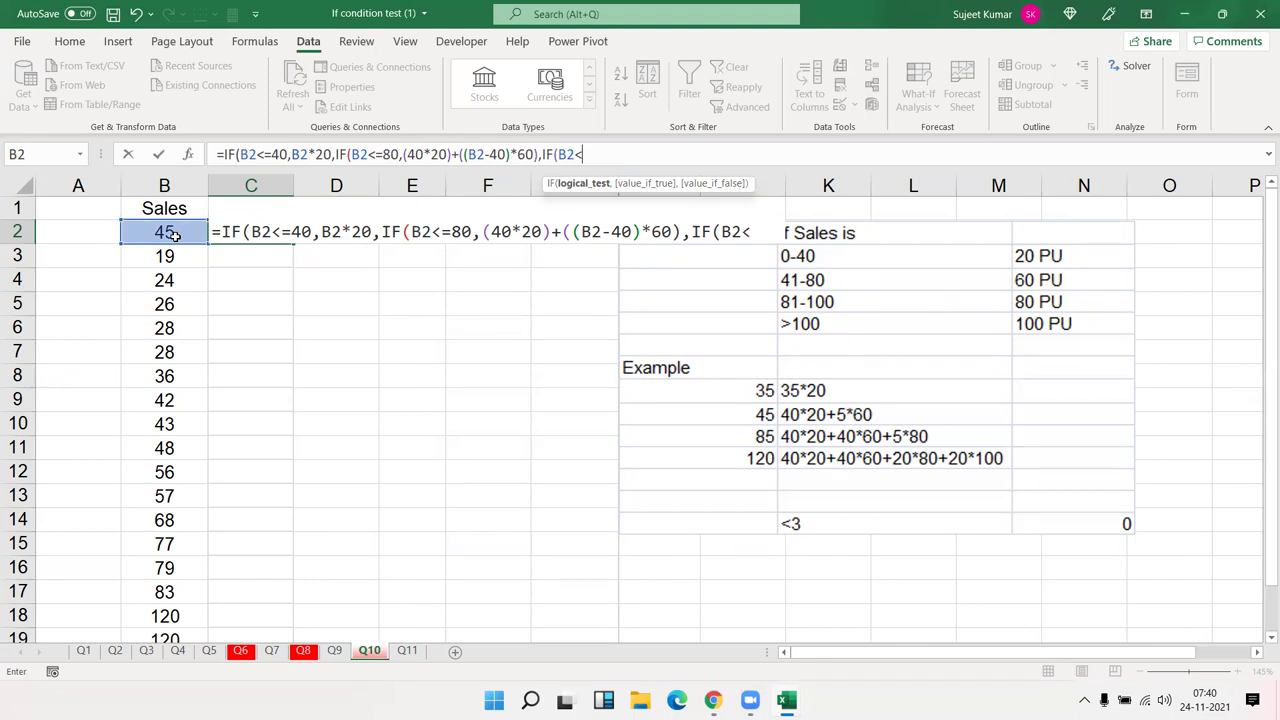
type("=")
type("1")
type("00,")
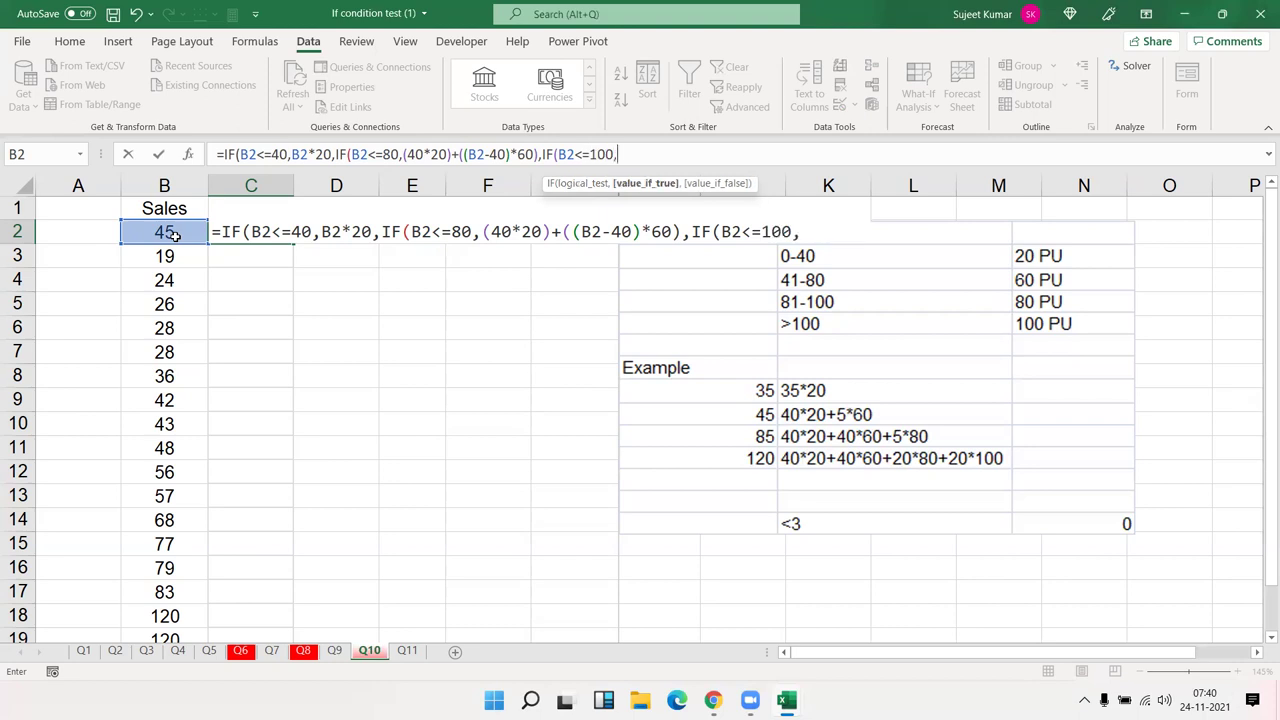
type("(40*20)+")
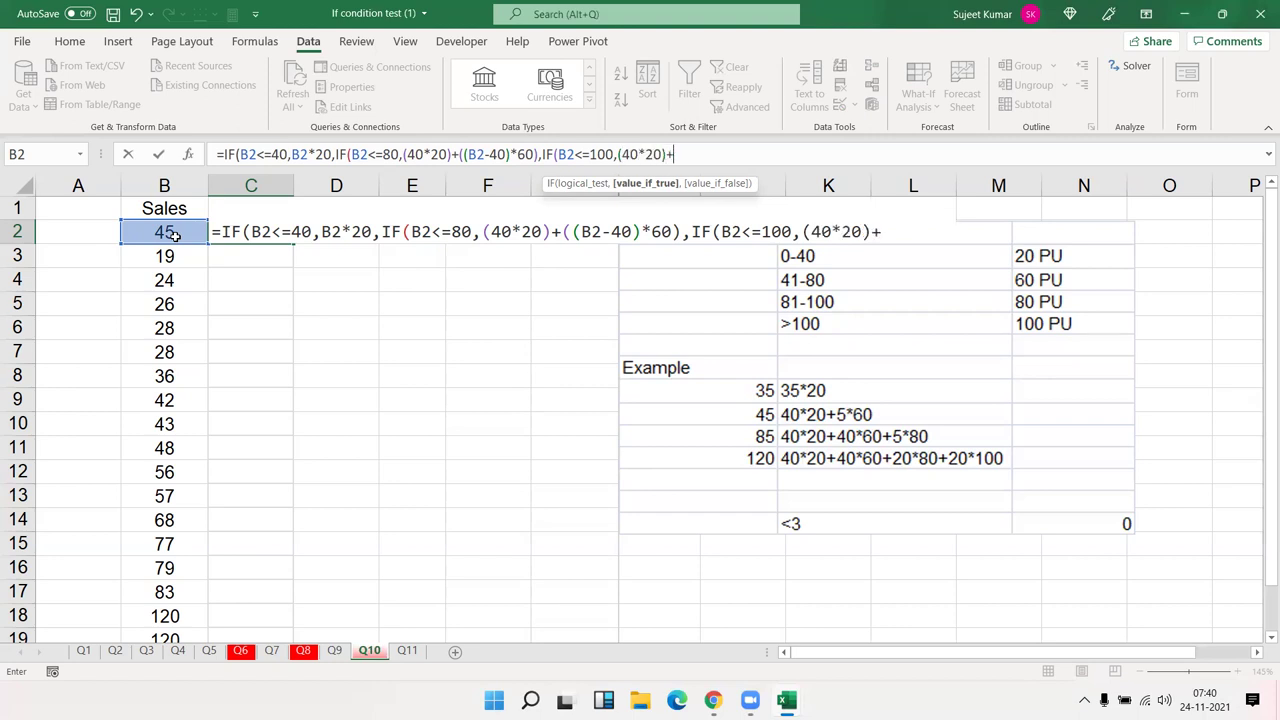
type("(")
type("40*")
type("60)+((")
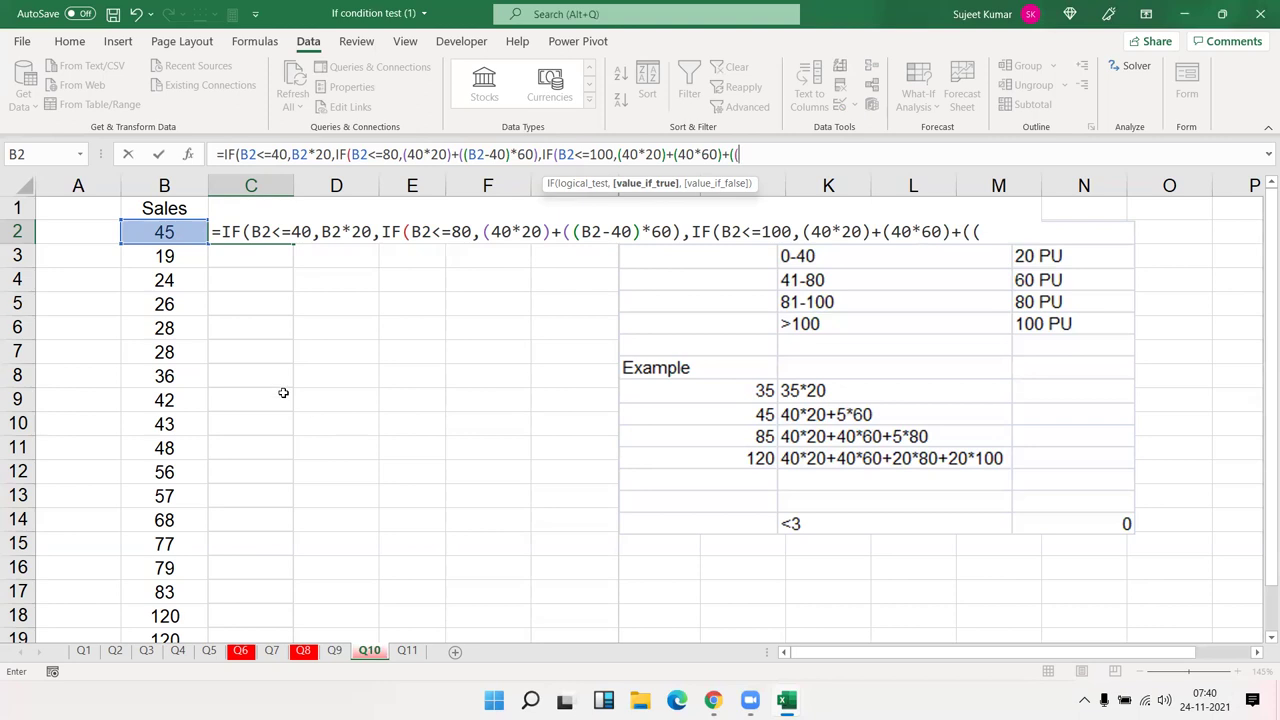
type("b2-80)")
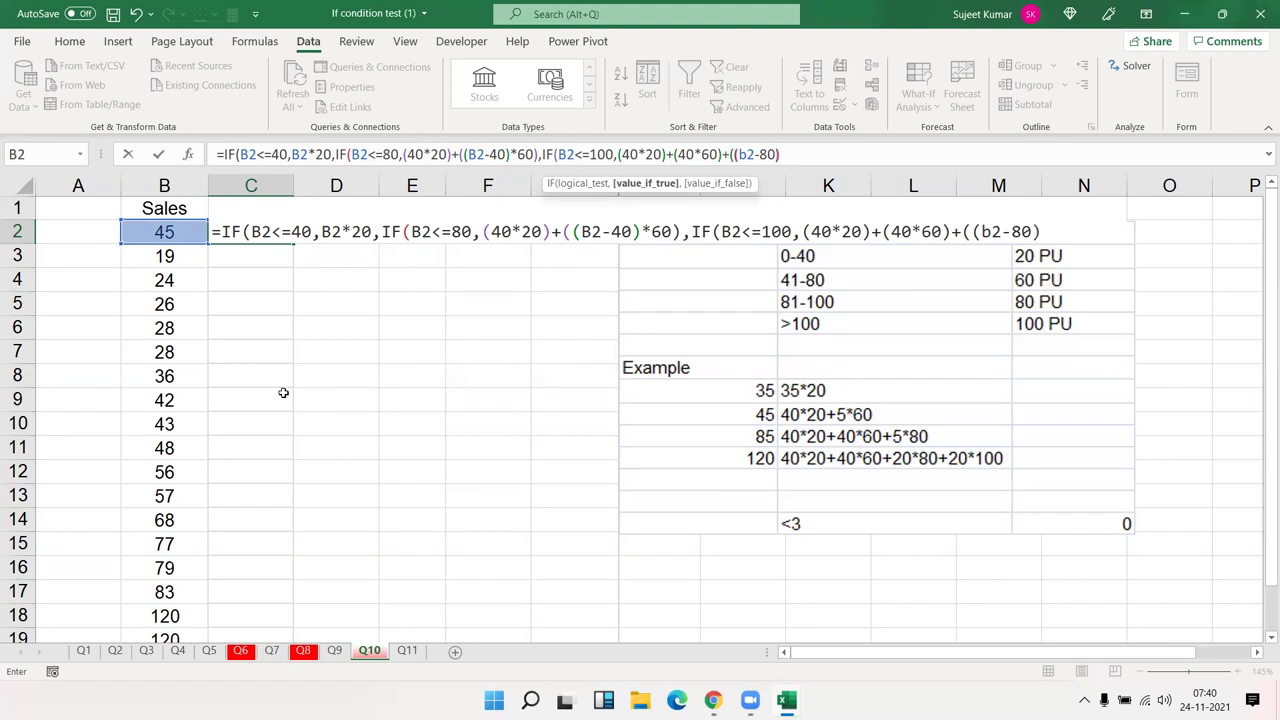
type("*20")
key("BackSpace")
key("BackSpace")
type("80)")
type(",i")
Step: Add the B2>100 tier returning 40*20+40*60+20*80+((B2-100)*100)
key("Tab")
left_click(164, 228)
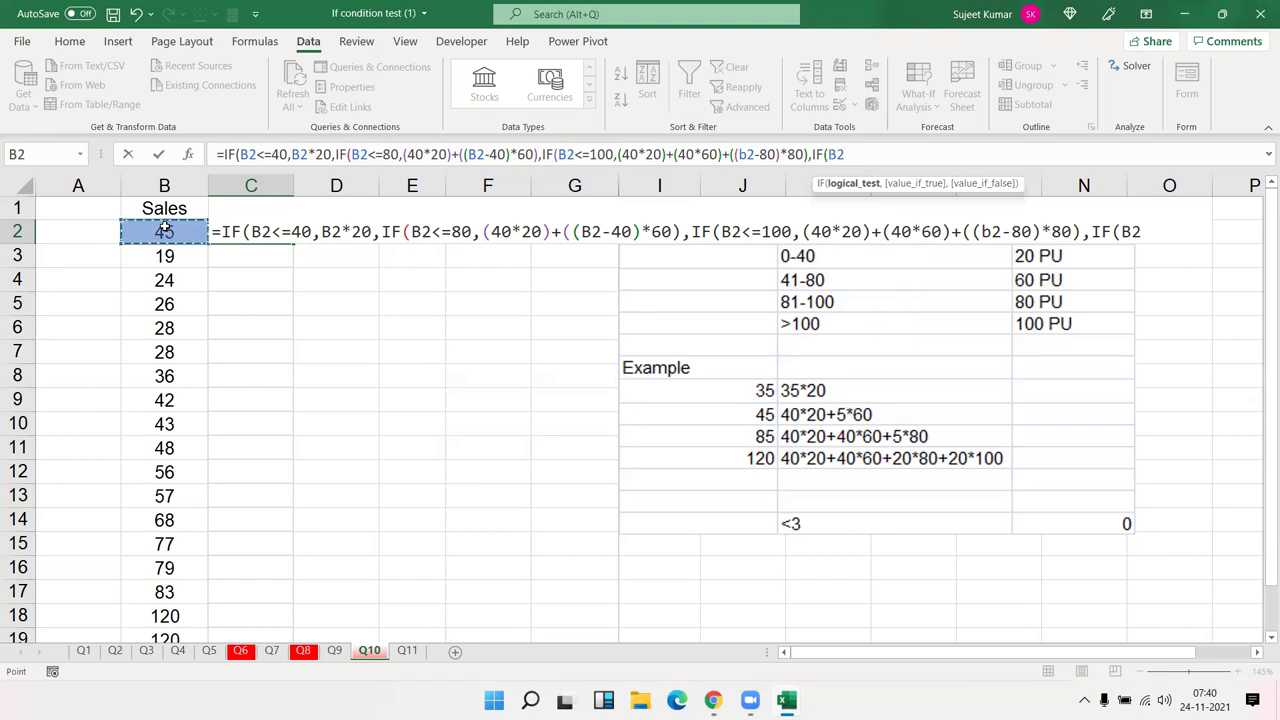
type(">100,")
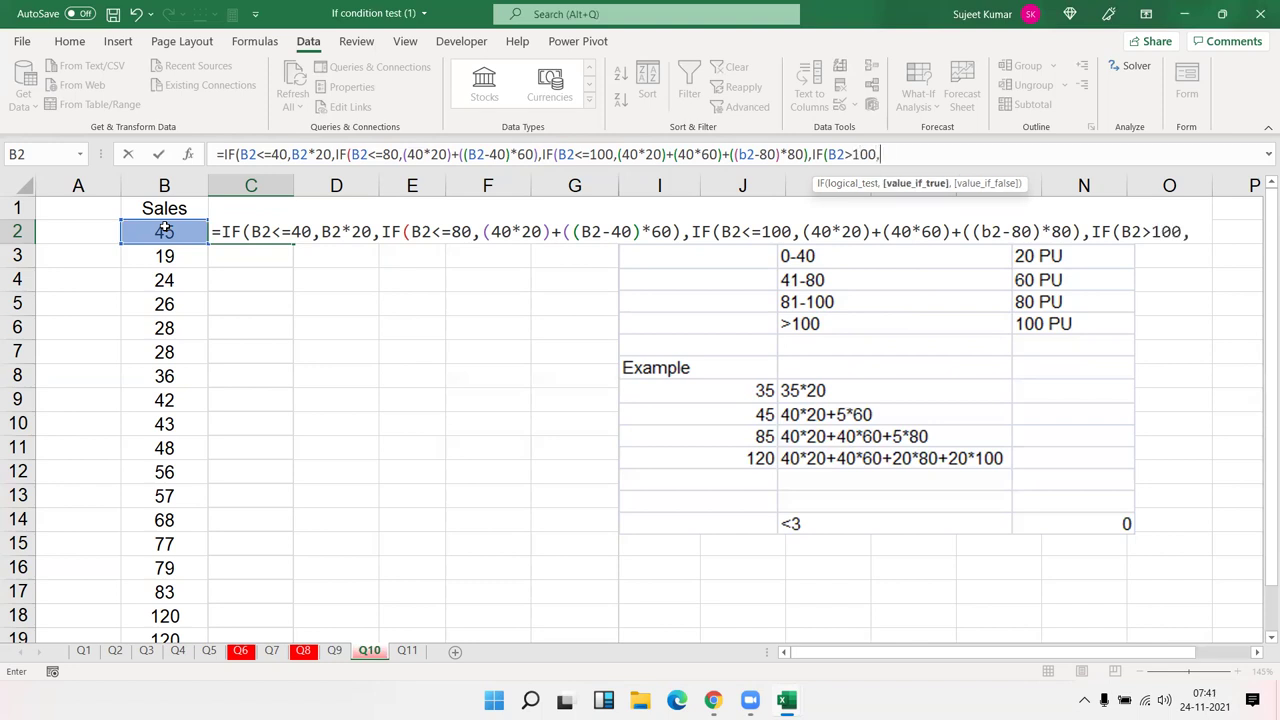
type("40")
type("*20+")
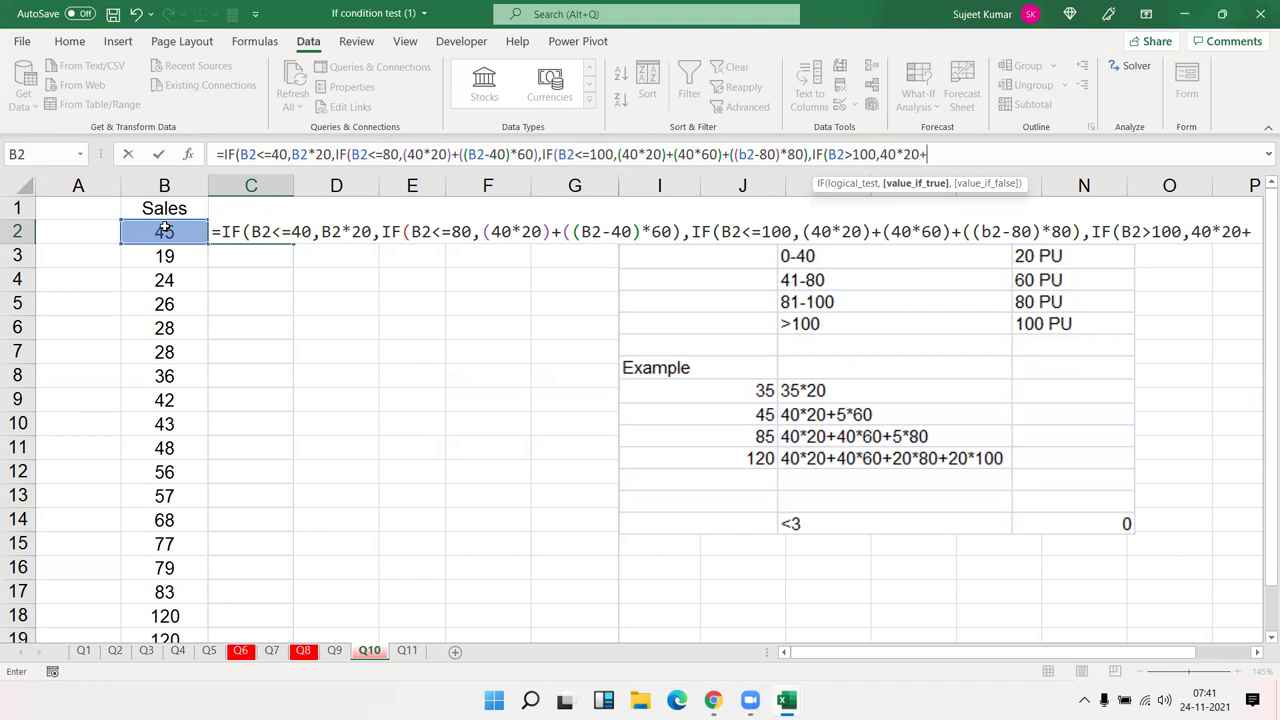
type("40*60+20*80+((")
left_click(164, 230)
type("-100)*100)")
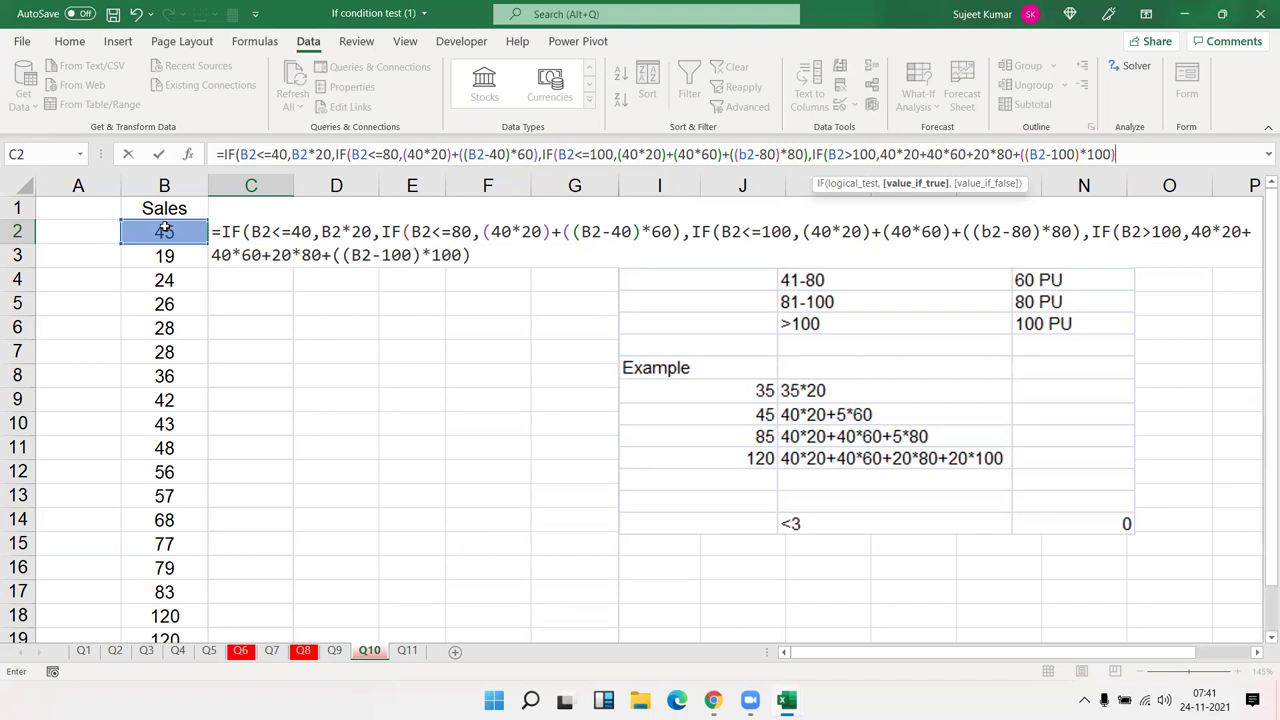
Step: Commit the C2 nested IF, accepting the parenthesis fix, and fill it down the Incentive column
key("Return")
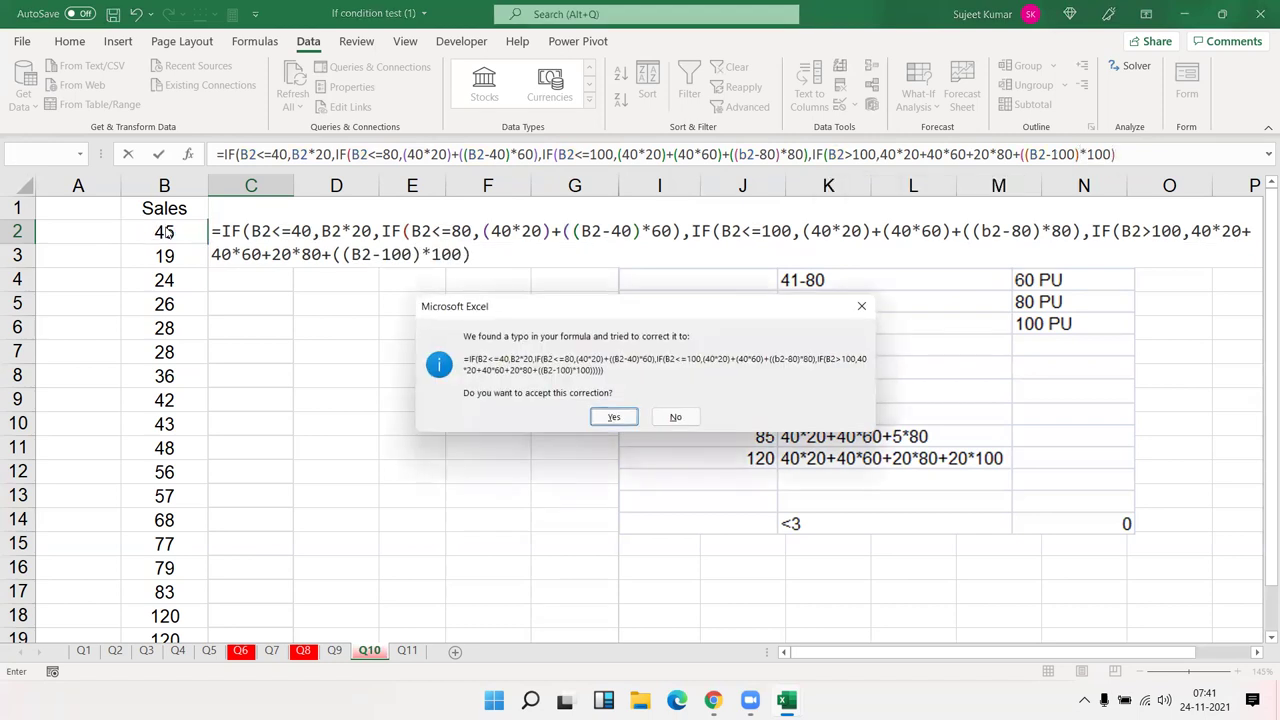
key("Return")
key("Up")
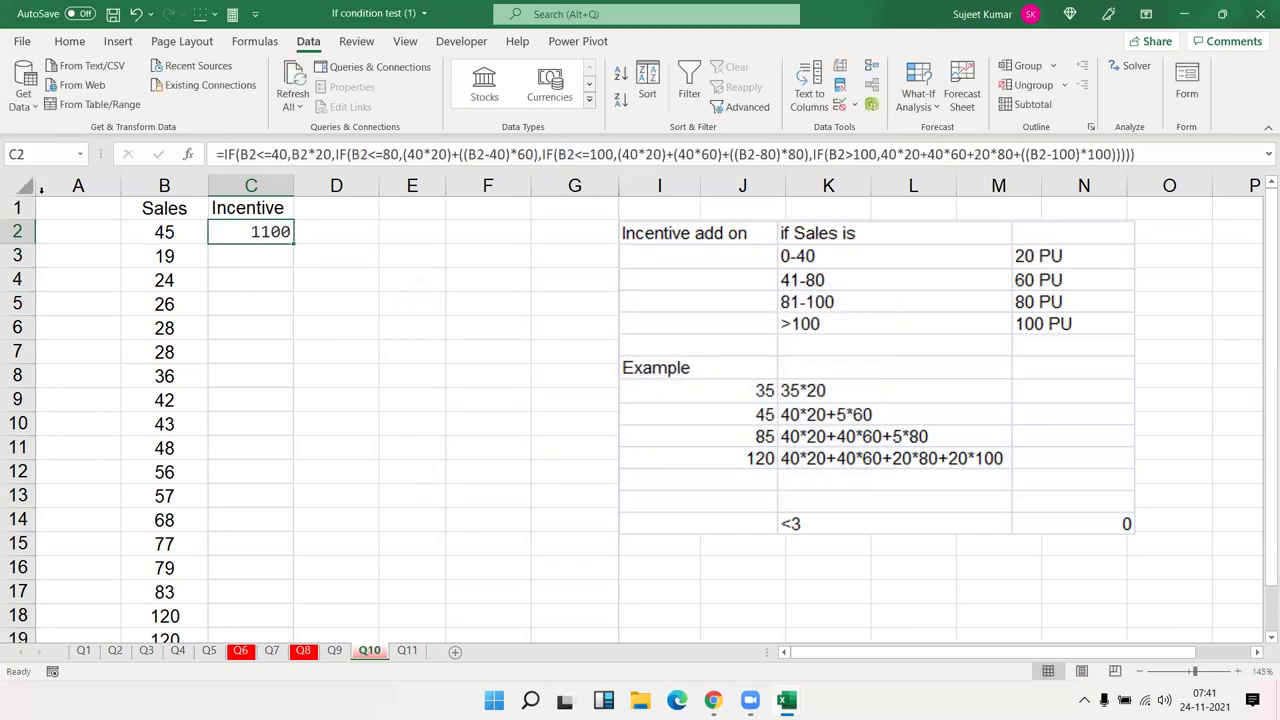
double_click(291, 241)
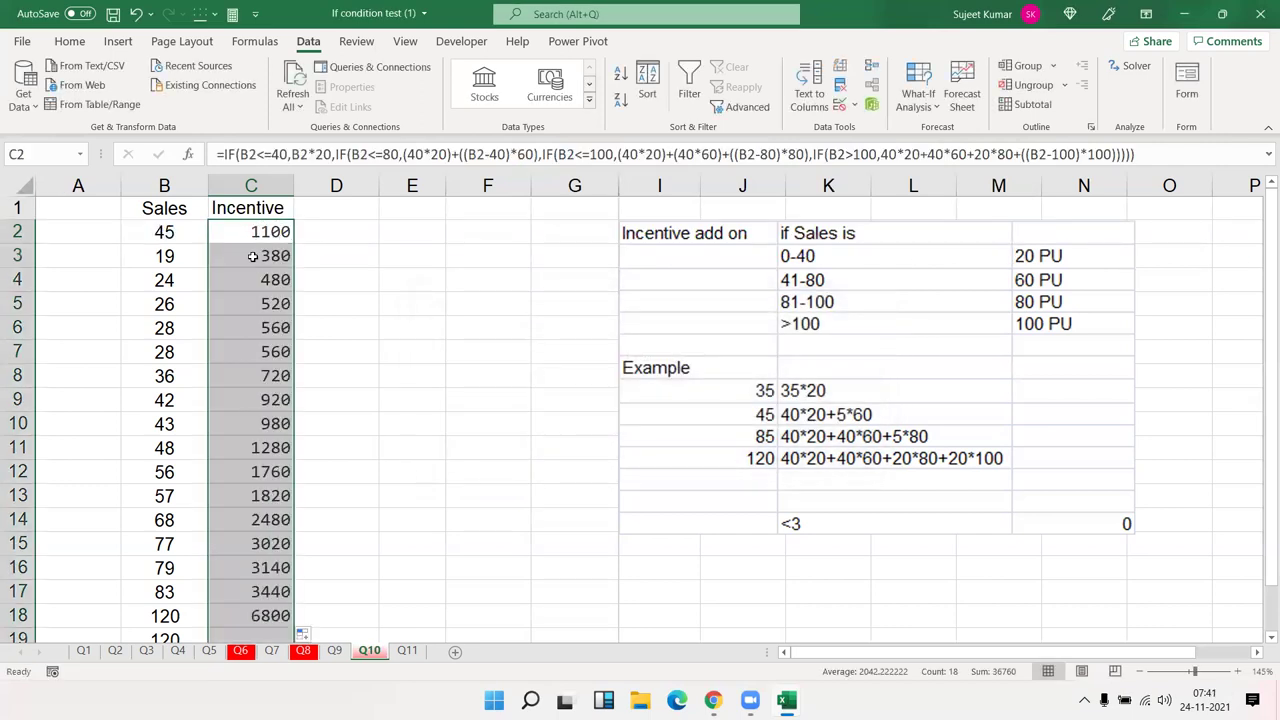
Step: Compare with the incentive formula on sheet Q8 without changing it, then return to Q10
left_click(303, 651)
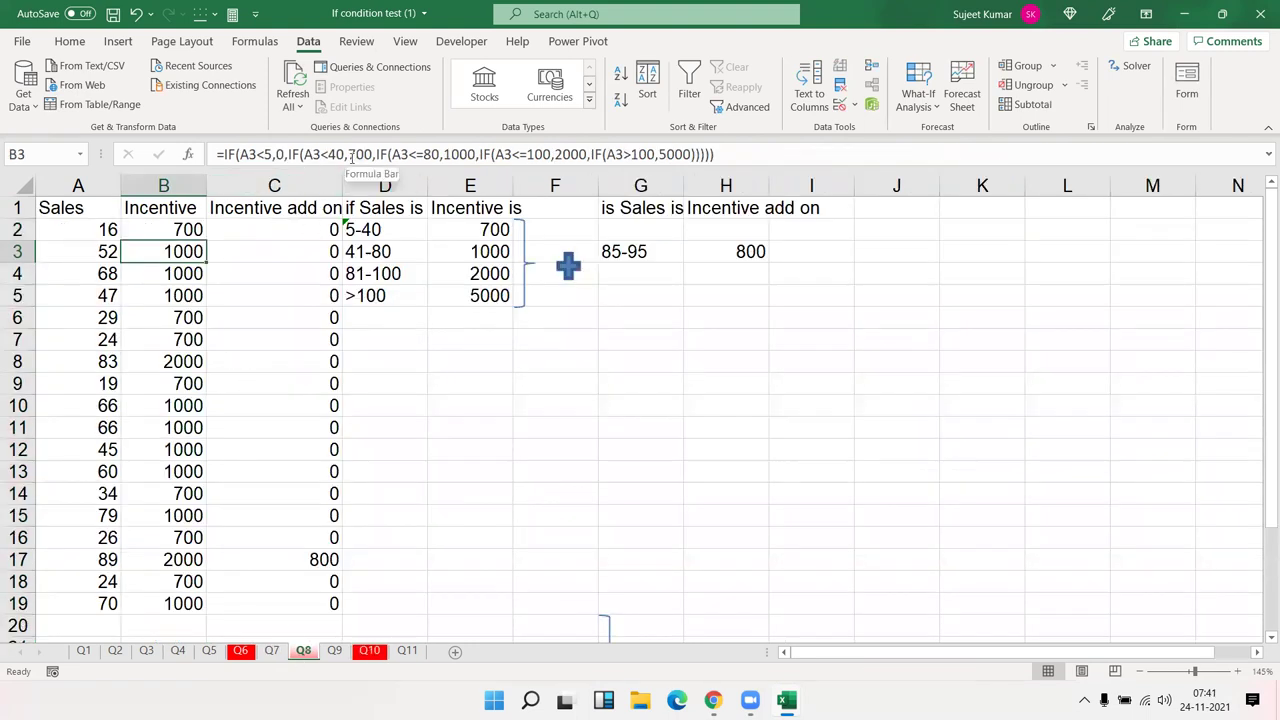
double_click(359, 155)
key("Escape")
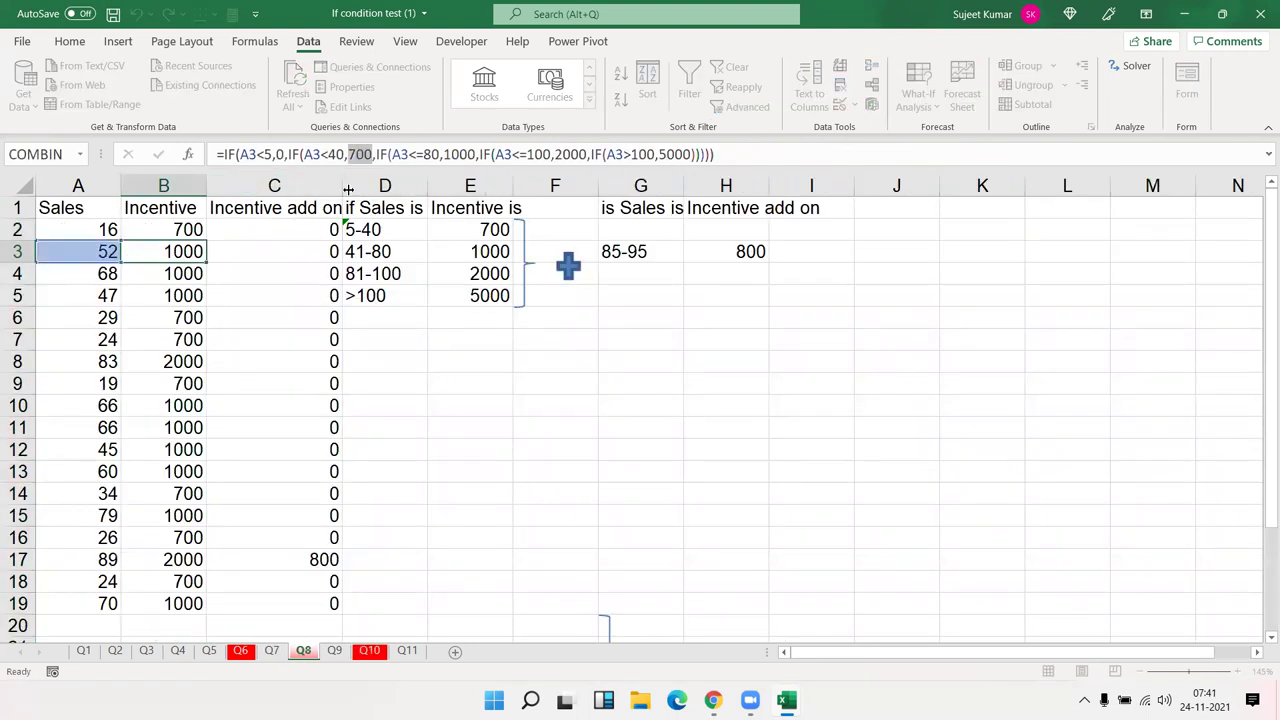
left_click(378, 652)
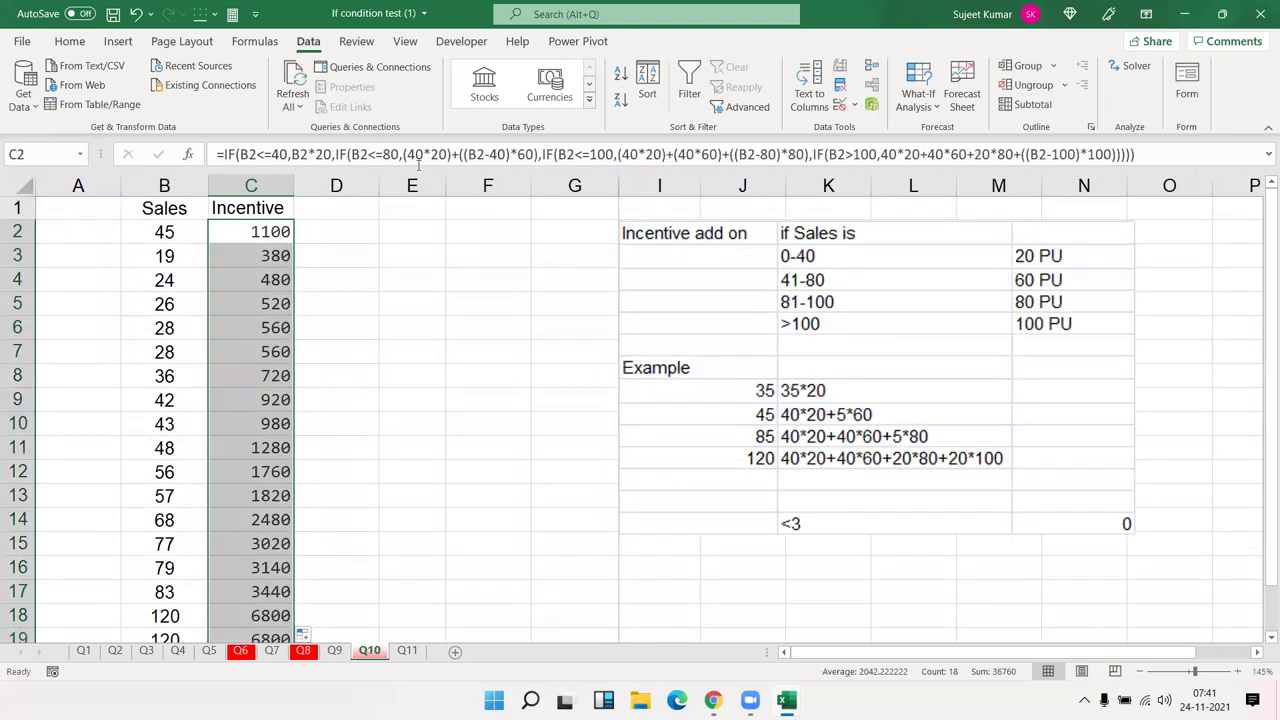
Step: Review the C2 incentive formula without editing it, then go to sheet Q11
left_click(459, 154)
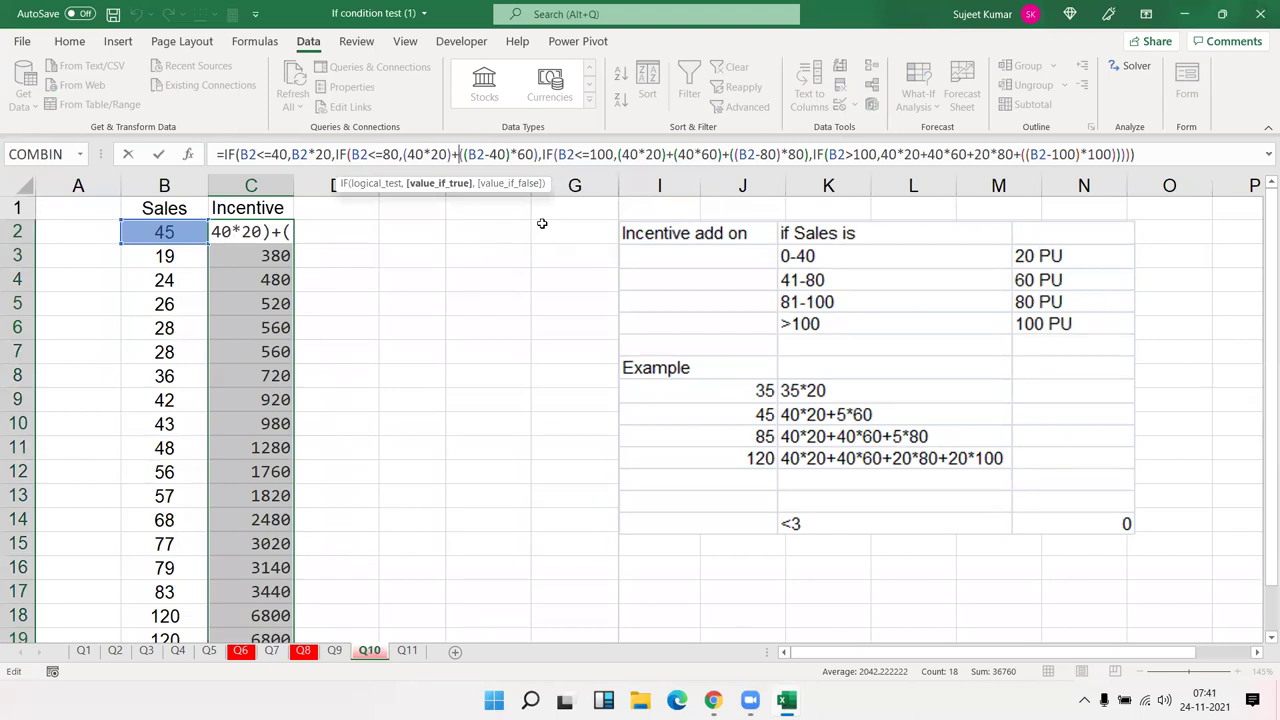
key("Return")
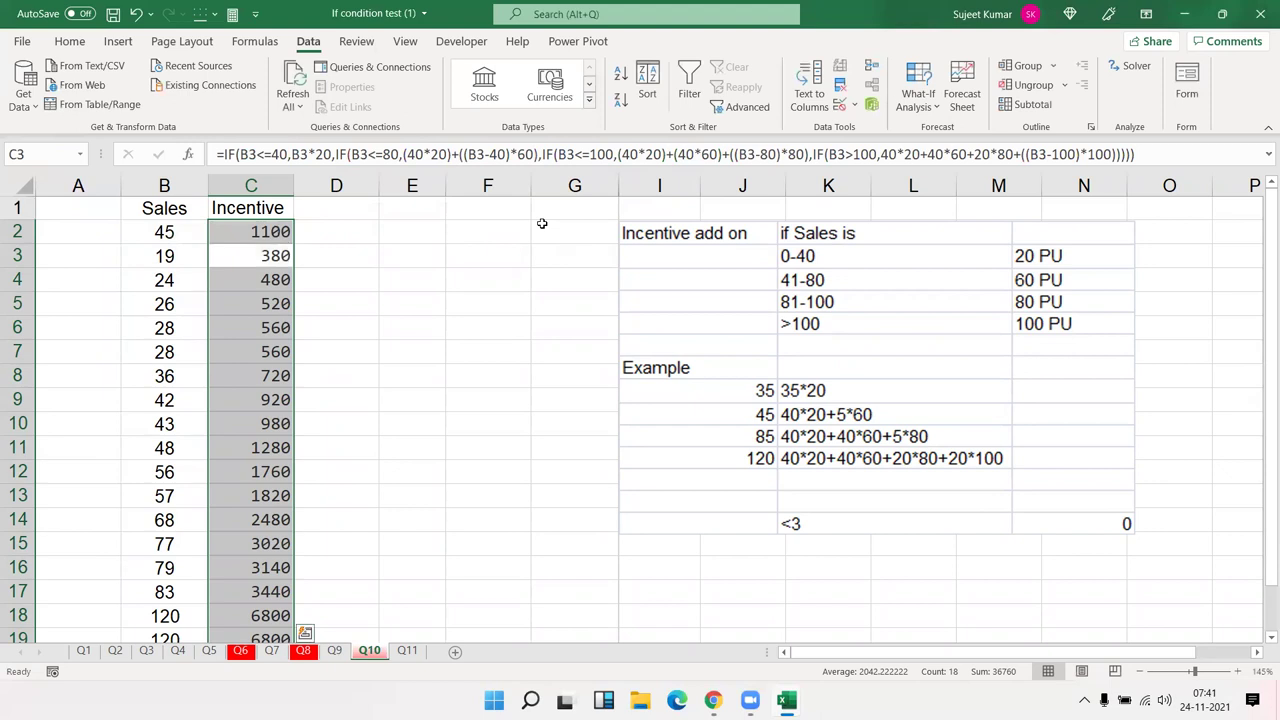
left_click(406, 651)
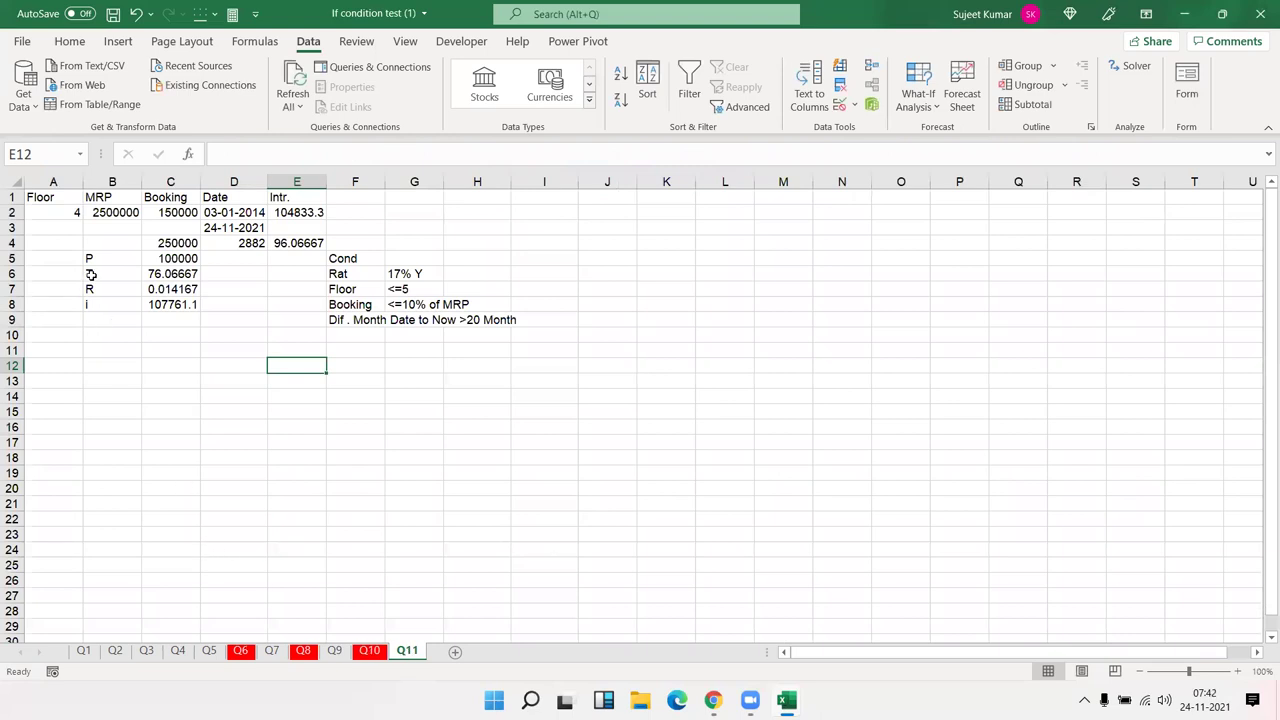
Step: Delete the helper values in B4:C9 and the date helpers in D3:E4 on Q11
left_click_drag(103, 240, 166, 320)
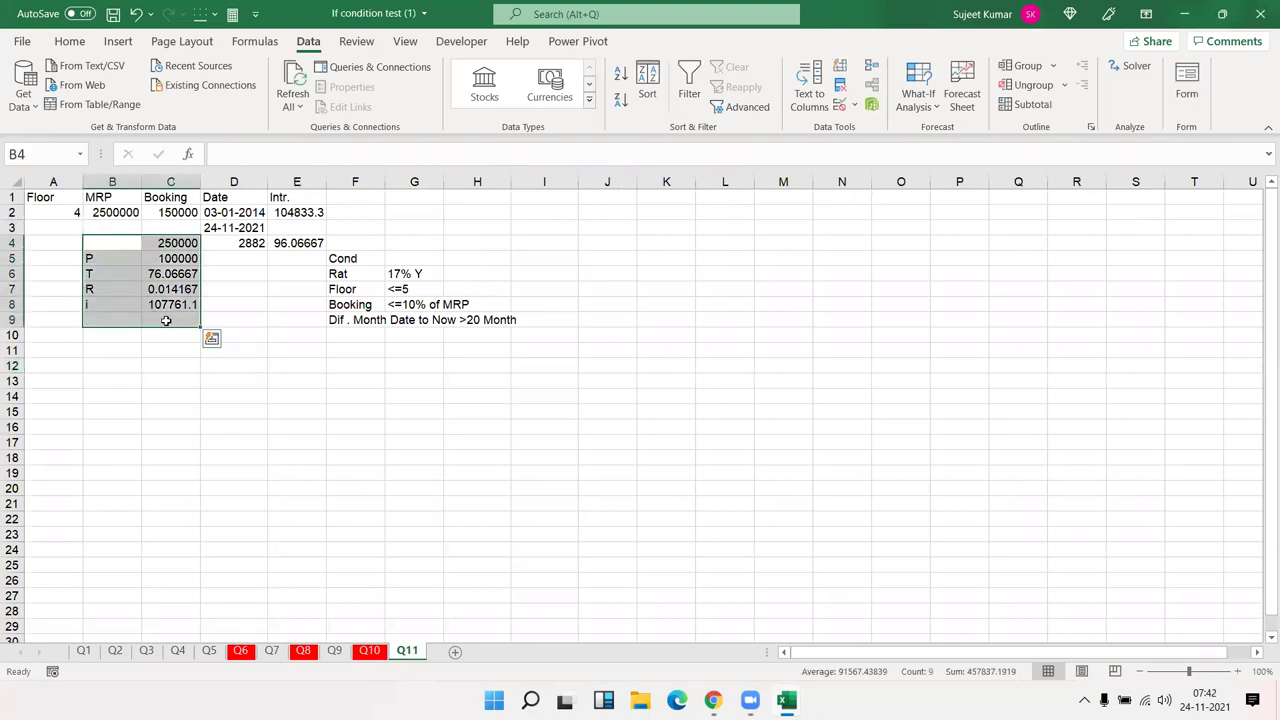
key("Delete")
left_click_drag(214, 228, 285, 245)
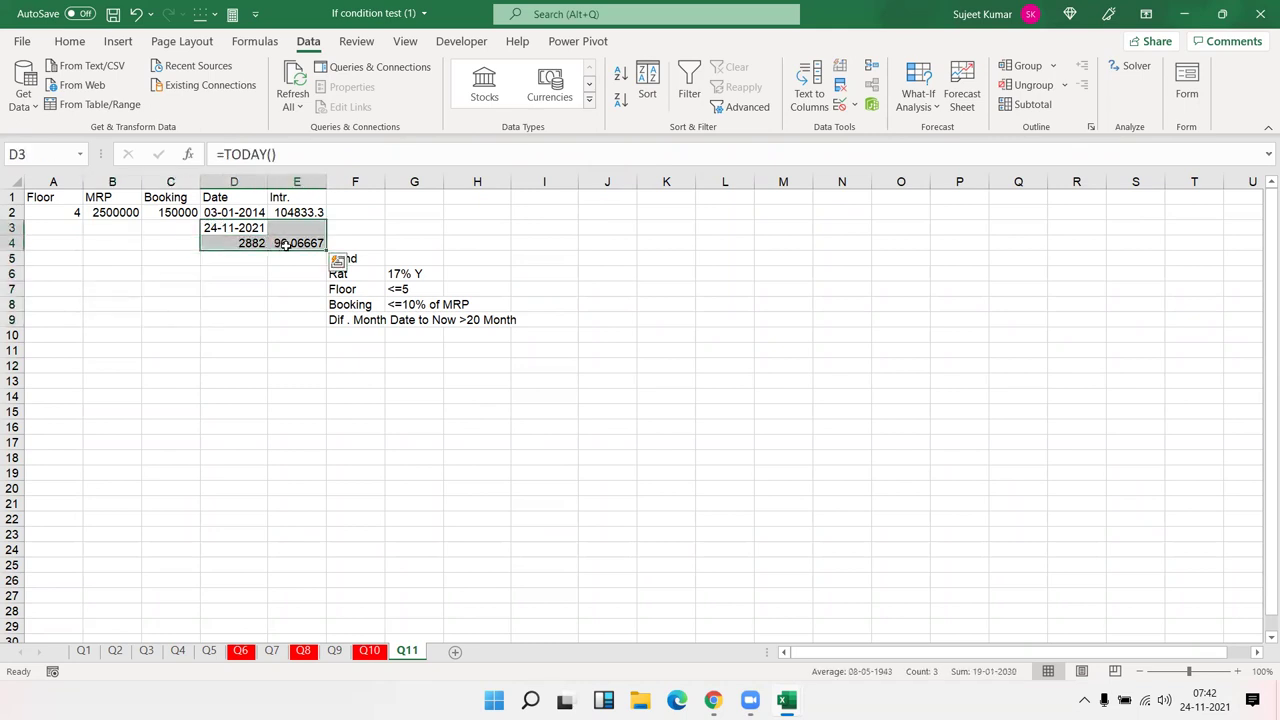
key("Delete")
left_click(236, 315)
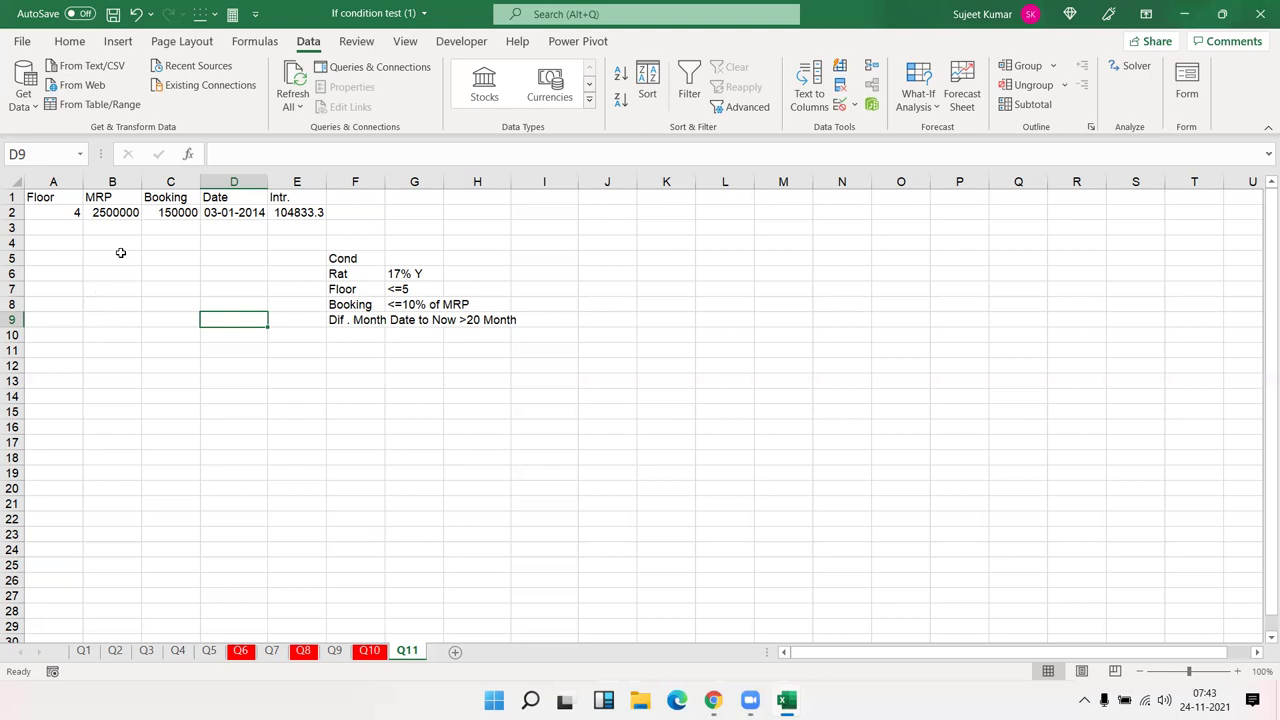
Step: Insert two columns at E, head E1 'P' and enter =B2*10%-C2 in E2 as General
left_click(300, 181)
key("ctrl+plus")
key("ctrl+plus")
key("ctrl+plus")
key("ctrl+plus")
key("ctrl+plus")
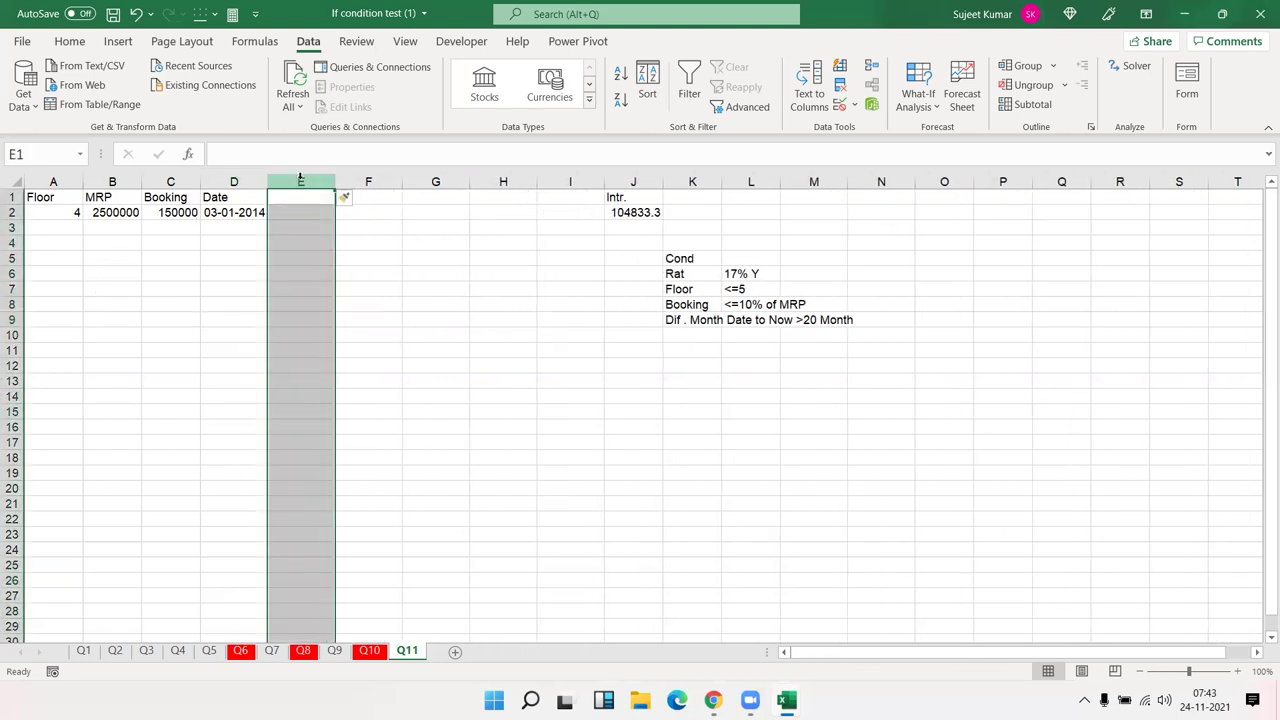
type("P")
key("Return")
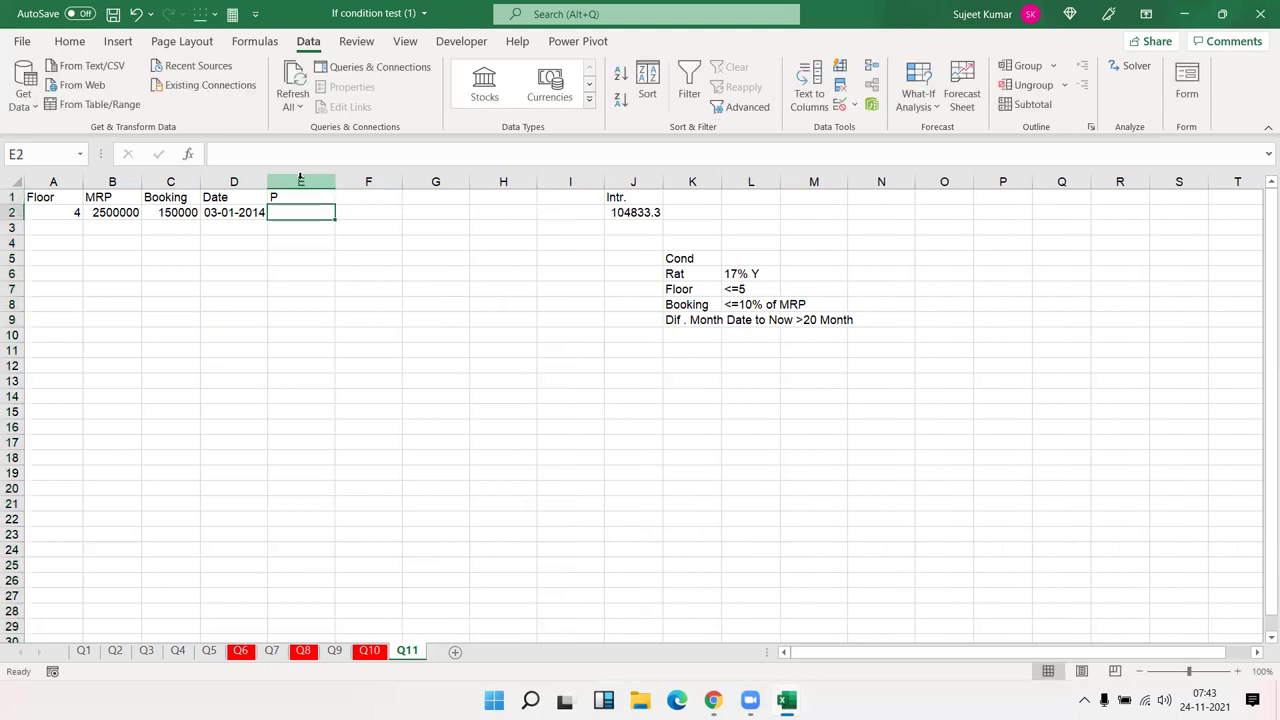
type("=")
key("Left")
key("Left")
key("Left")
type("*10%")
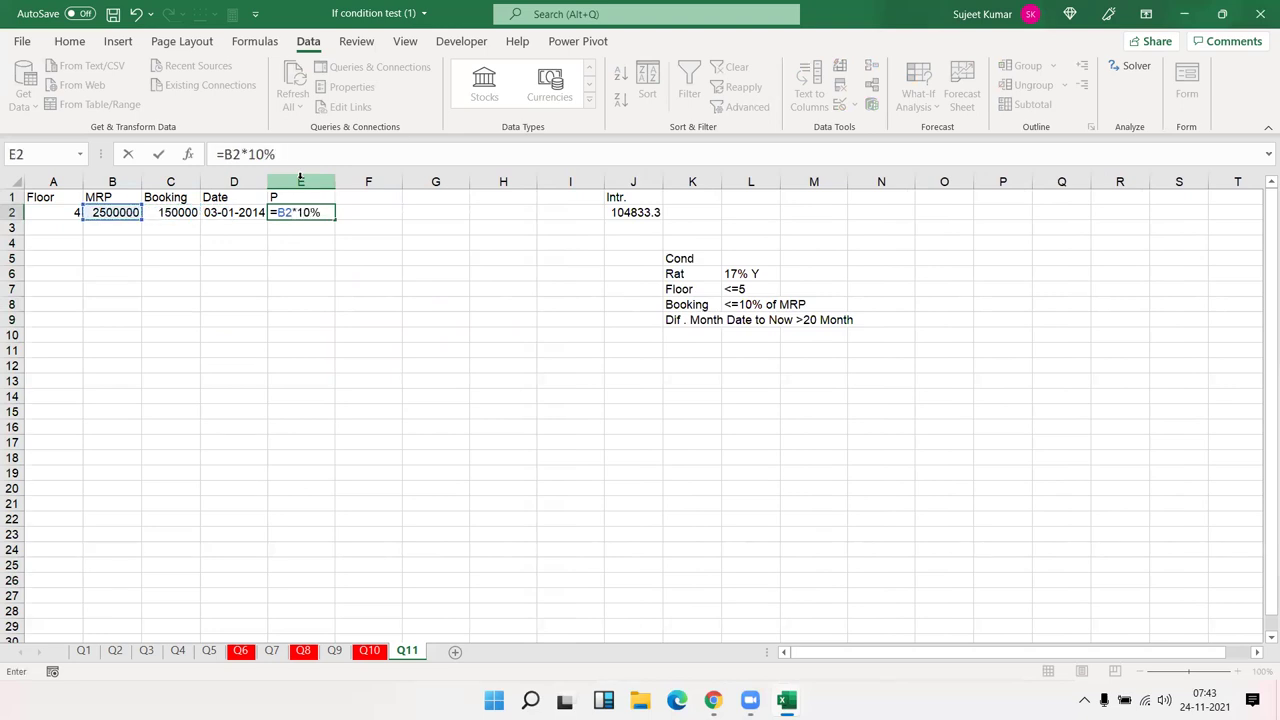
left_click(155, 211)
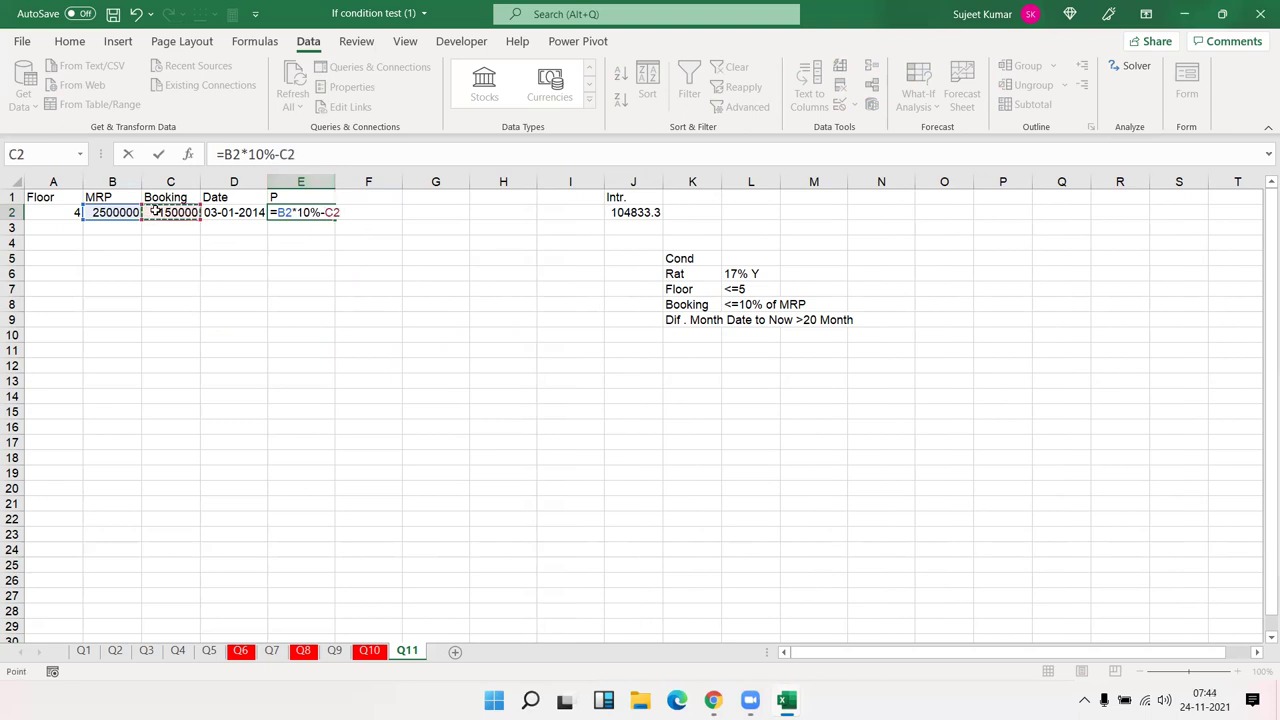
key("Return")
key("Up")
key("ctrl+shift+grave")
Step: Head F1 'R' and enter the monthly rate =17%/12 in F2 in General format
key("Up")
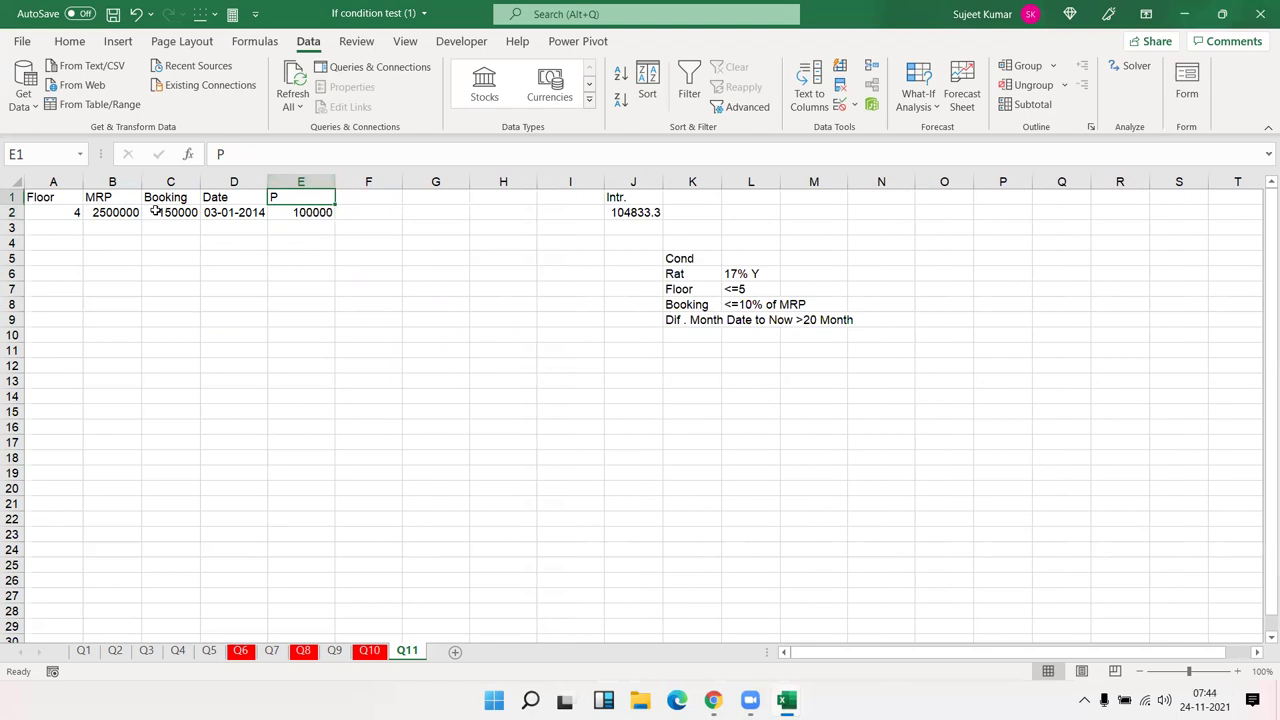
key("Right")
type("R")
key("Return")
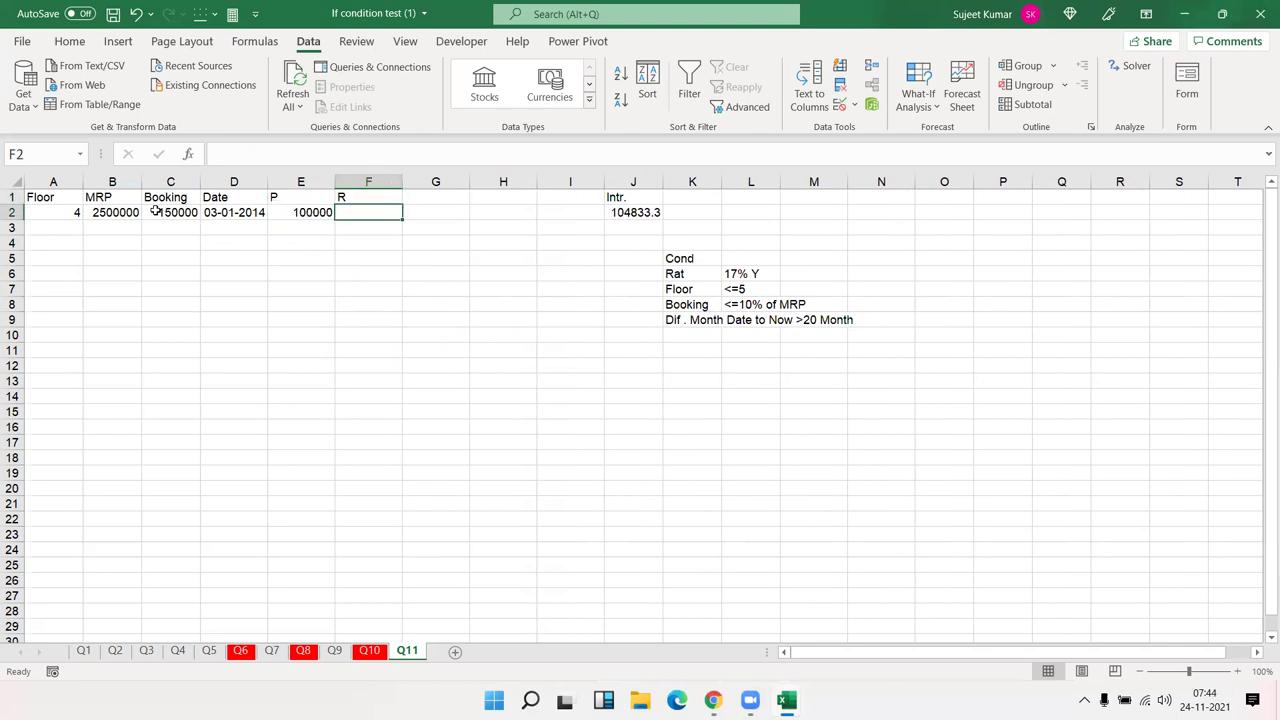
type("=17%/")
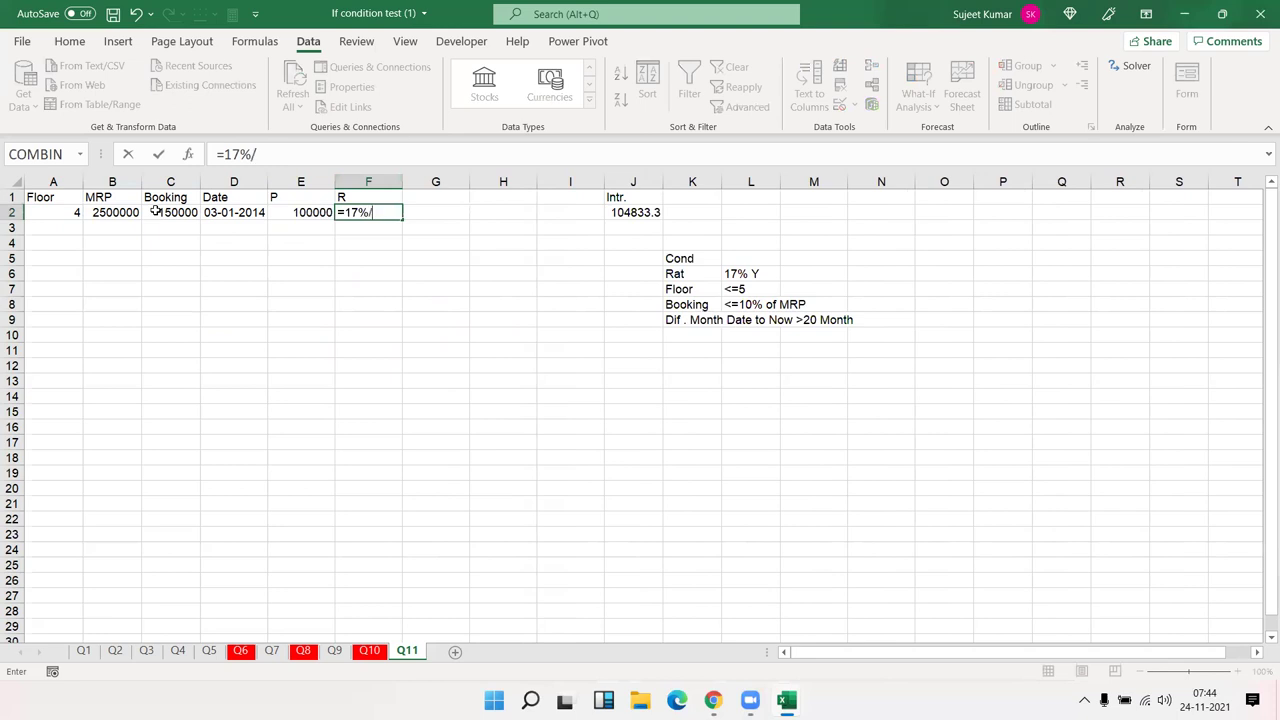
type("12")
key("Return")
key("Up")
key("ctrl+shift+asciitilde")
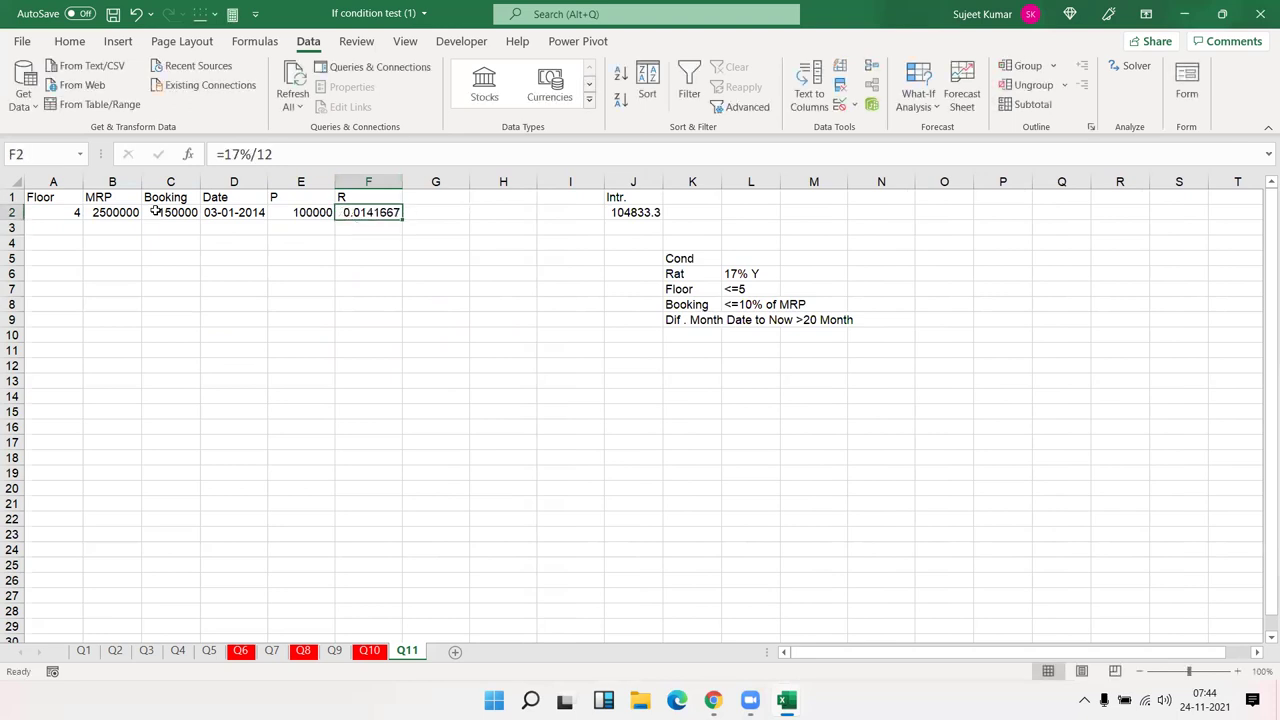
Step: Label cell G1 'Time'
key("Right")
key("Up")
type("Time")
key("Return")
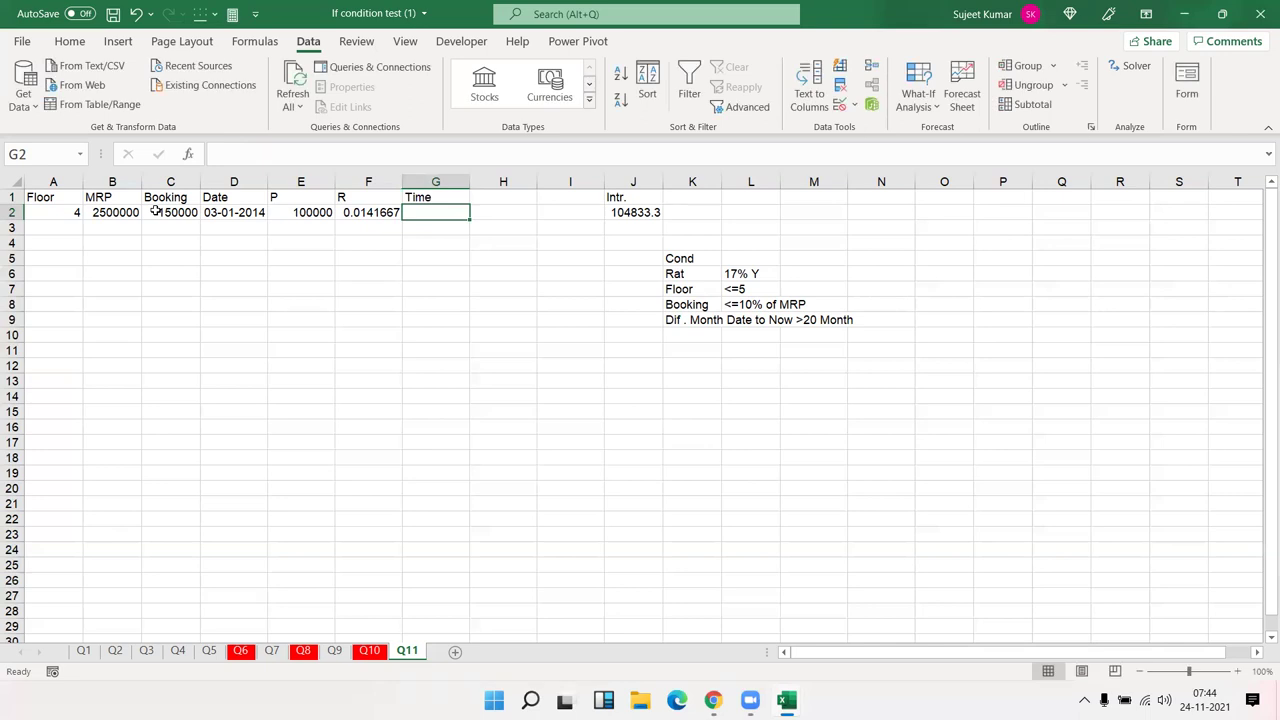
Step: Enter =DATEDIF(D2,TODAY(),"m") in G2 and format it as General, showing 94
type("=")
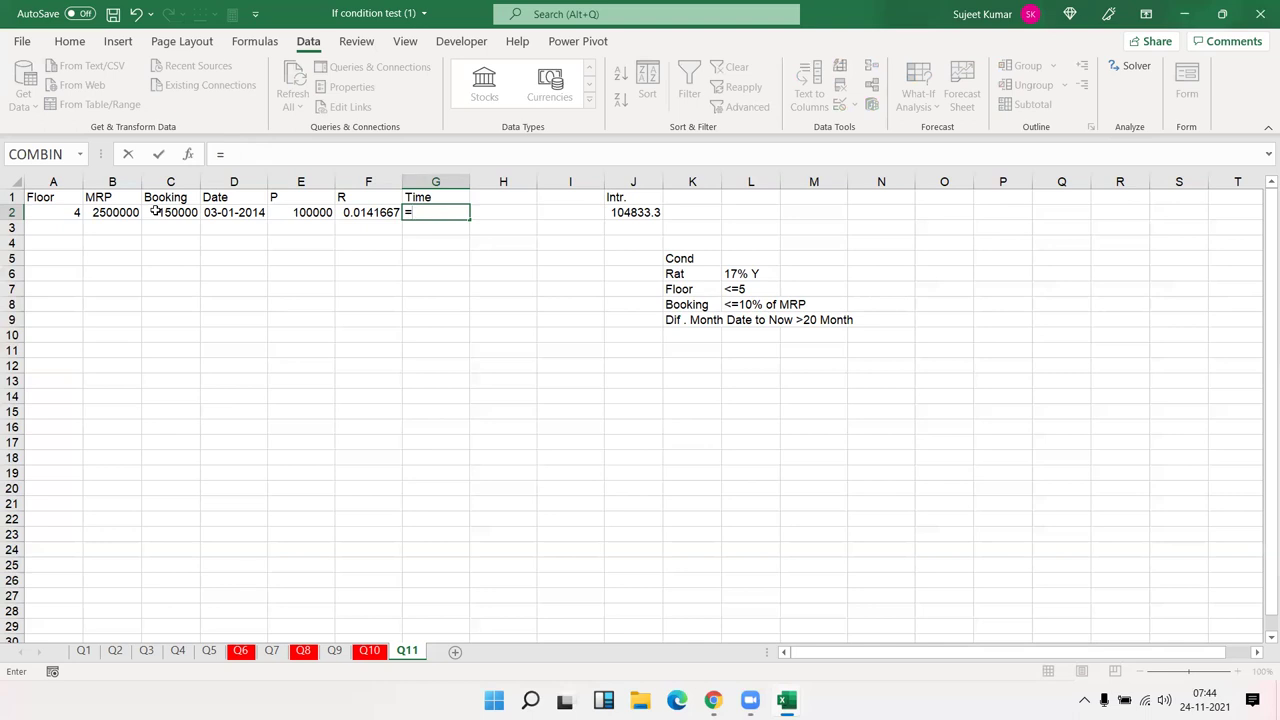
type("dated")
type("if(")
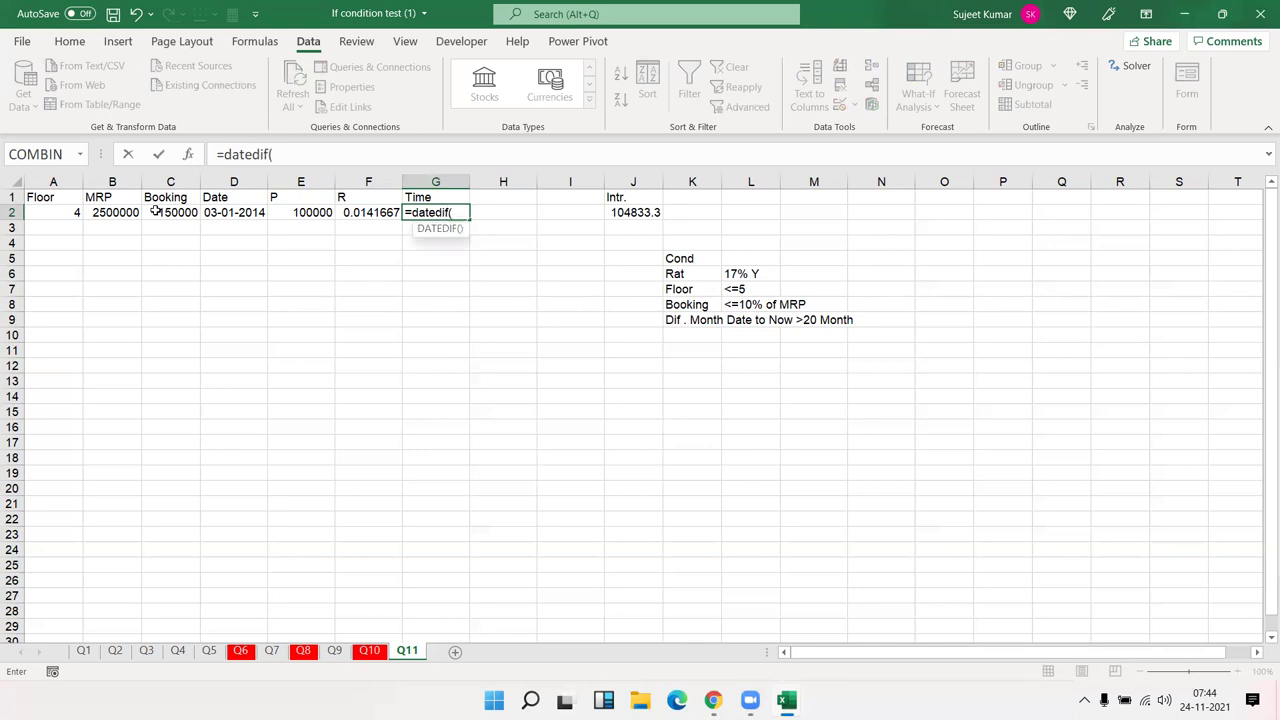
left_click(220, 212)
type(",")
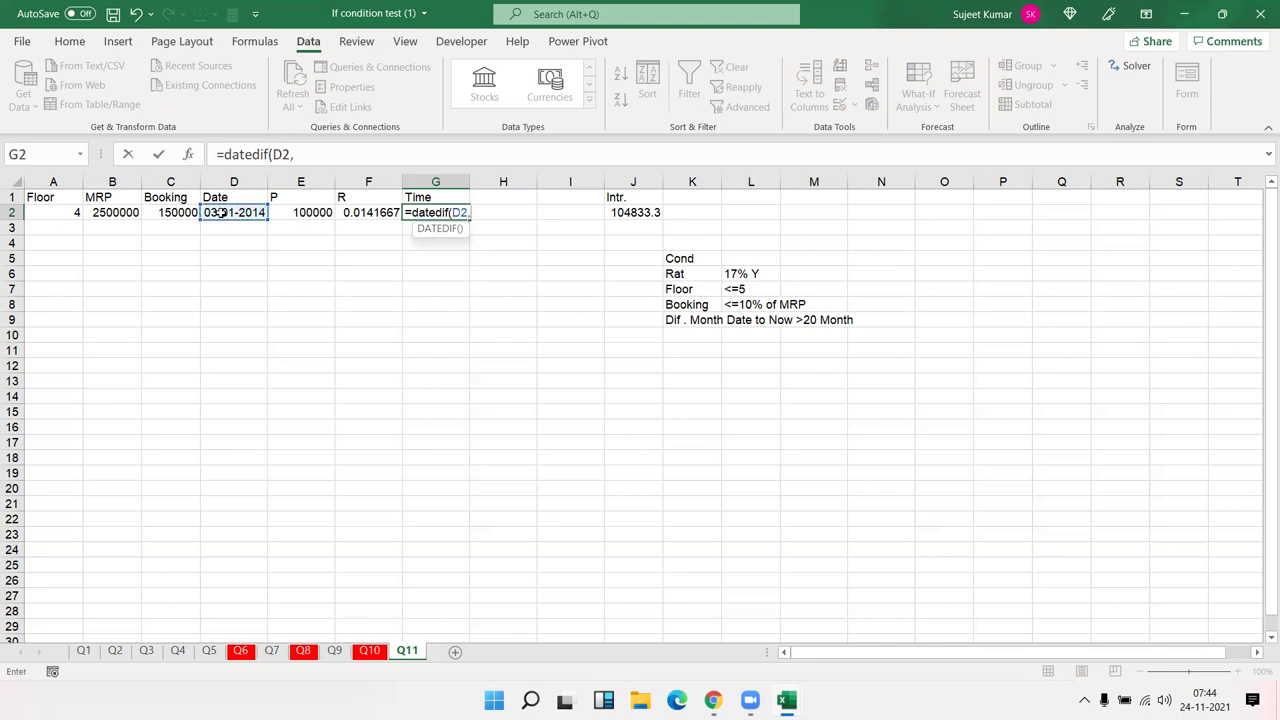
type("toda")
key("Tab")
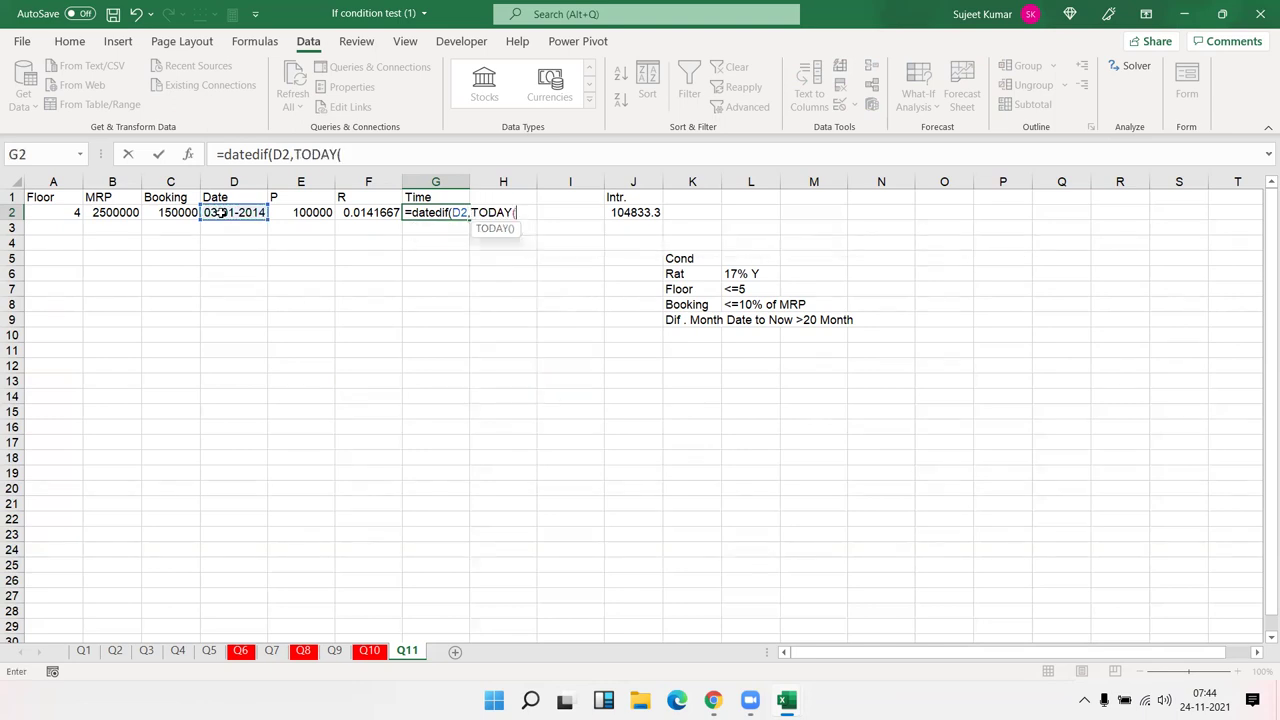
type(")")
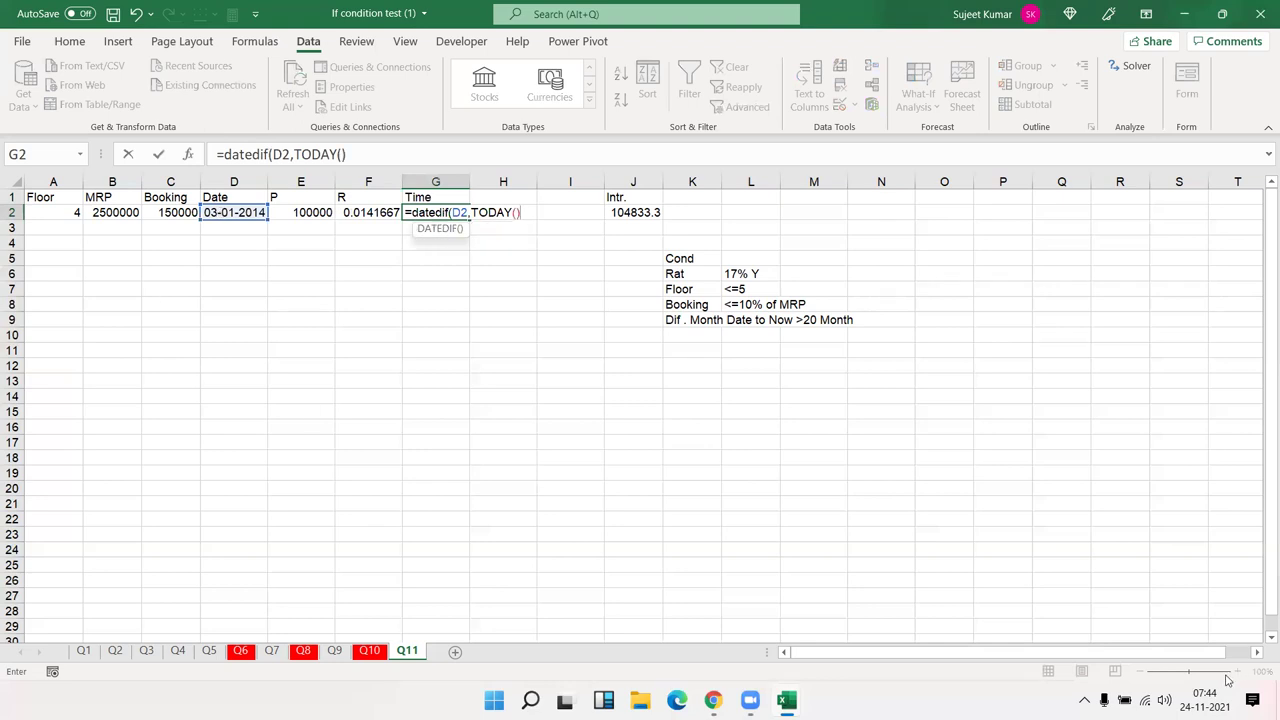
type(",\"")
type("m\"")
type(")")
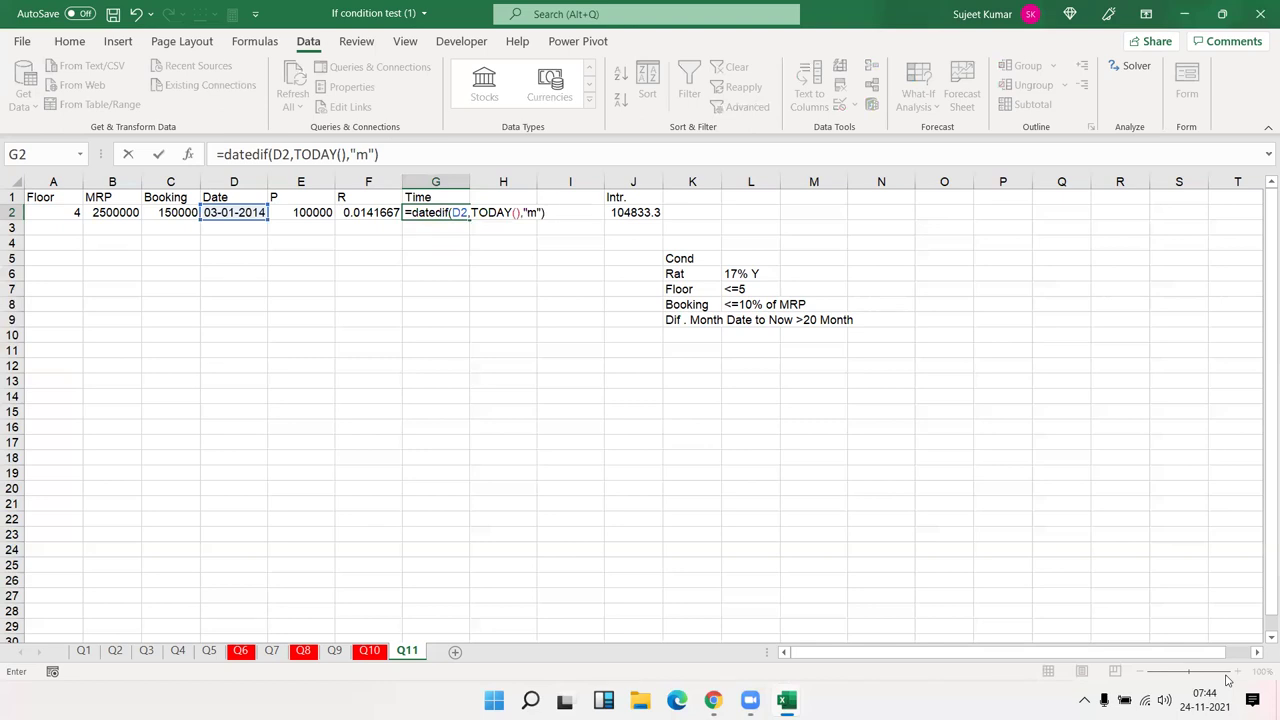
key("Return")
key("Up")
key("ctrl+shift+asciitilde")
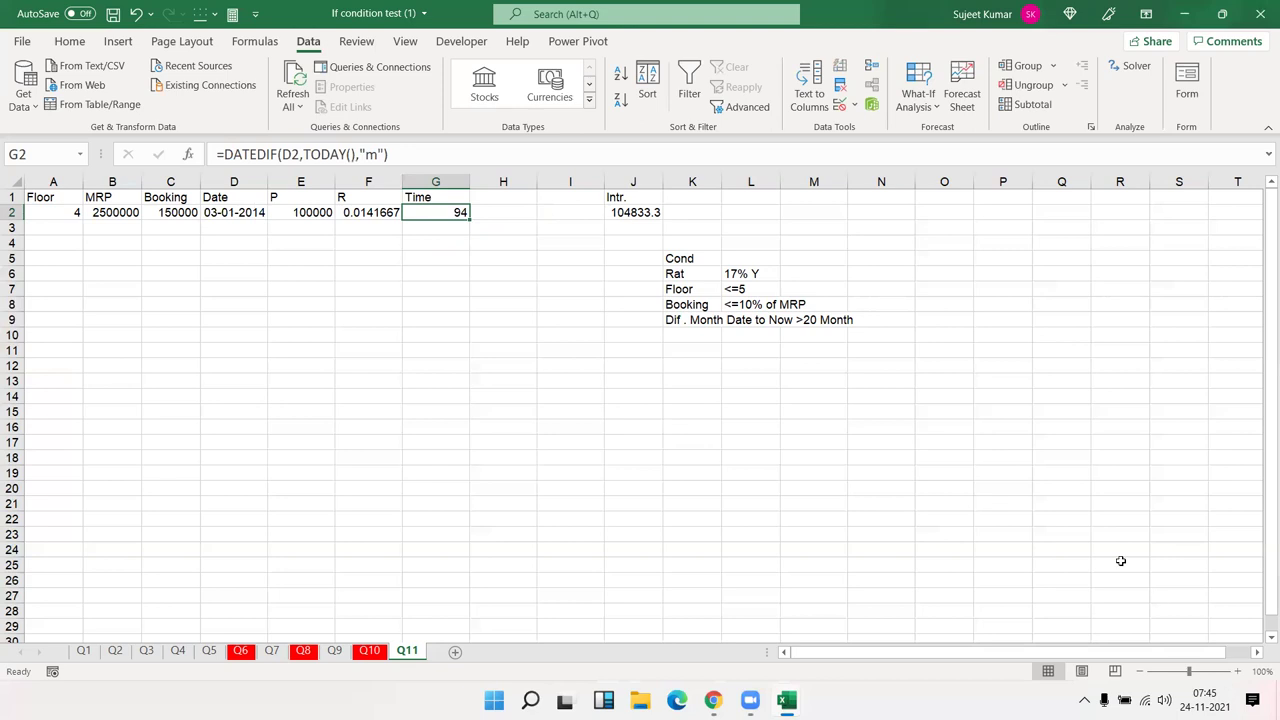
Step: Try adding +1 to the G2 month formula (95), then remove it again
left_click(434, 153)
type("+1")
key("Return")
key("Up")
left_click(434, 153)
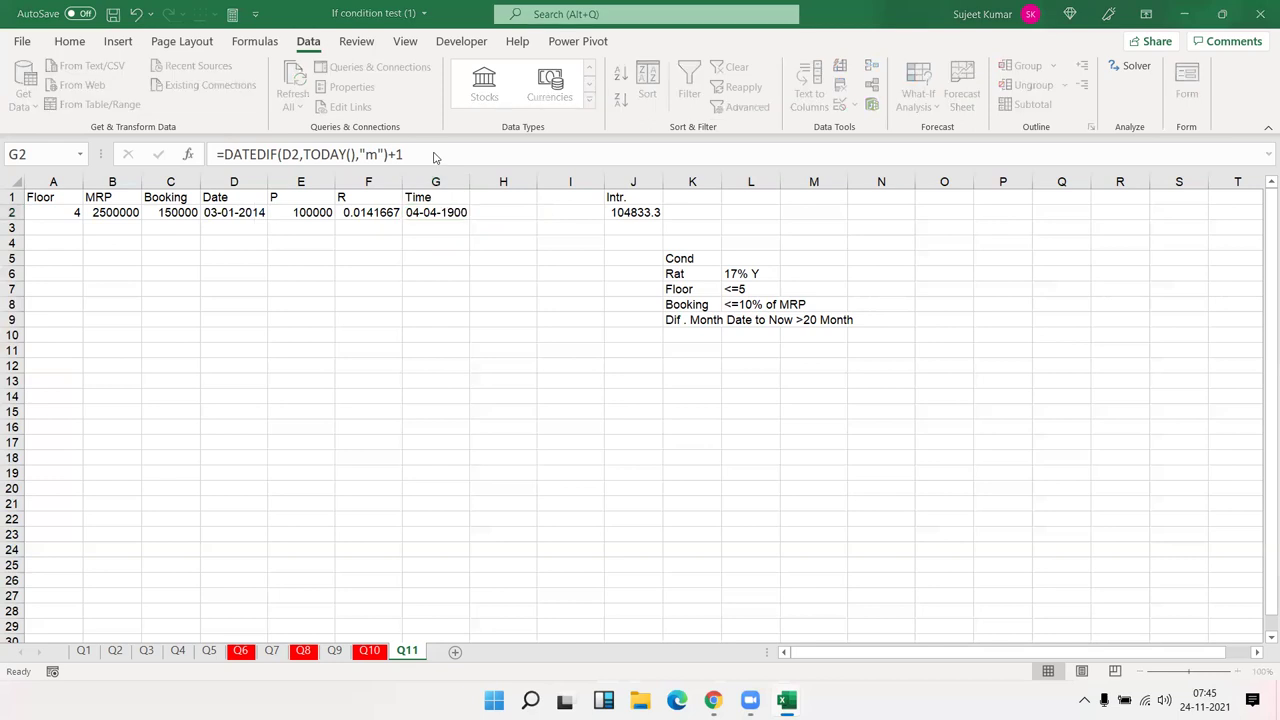
left_click(457, 222)
key("ctrl+shift+asciitilde")
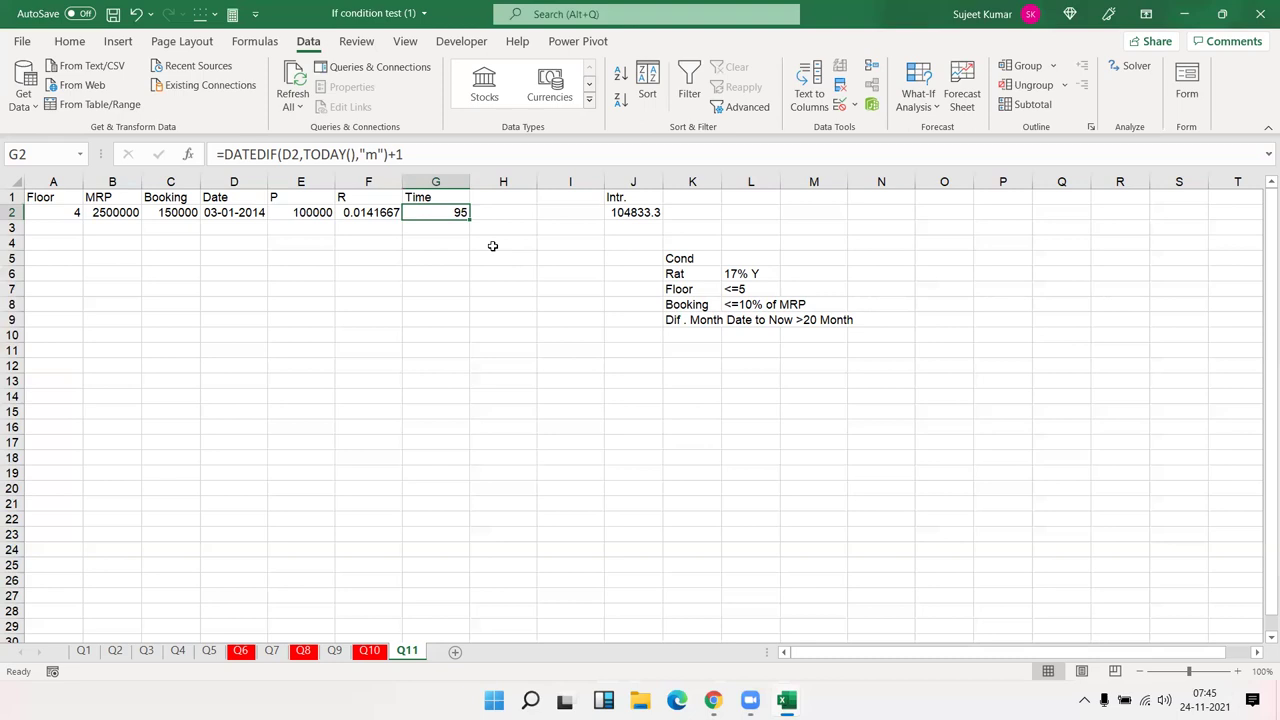
left_click(422, 152)
key("BackSpace")
key("BackSpace")
key("Return")
key("Up")
Step: Append -20 to the G2 formula so Time shows 74 in General format
left_click(422, 152)
type("-2")
key("Return")
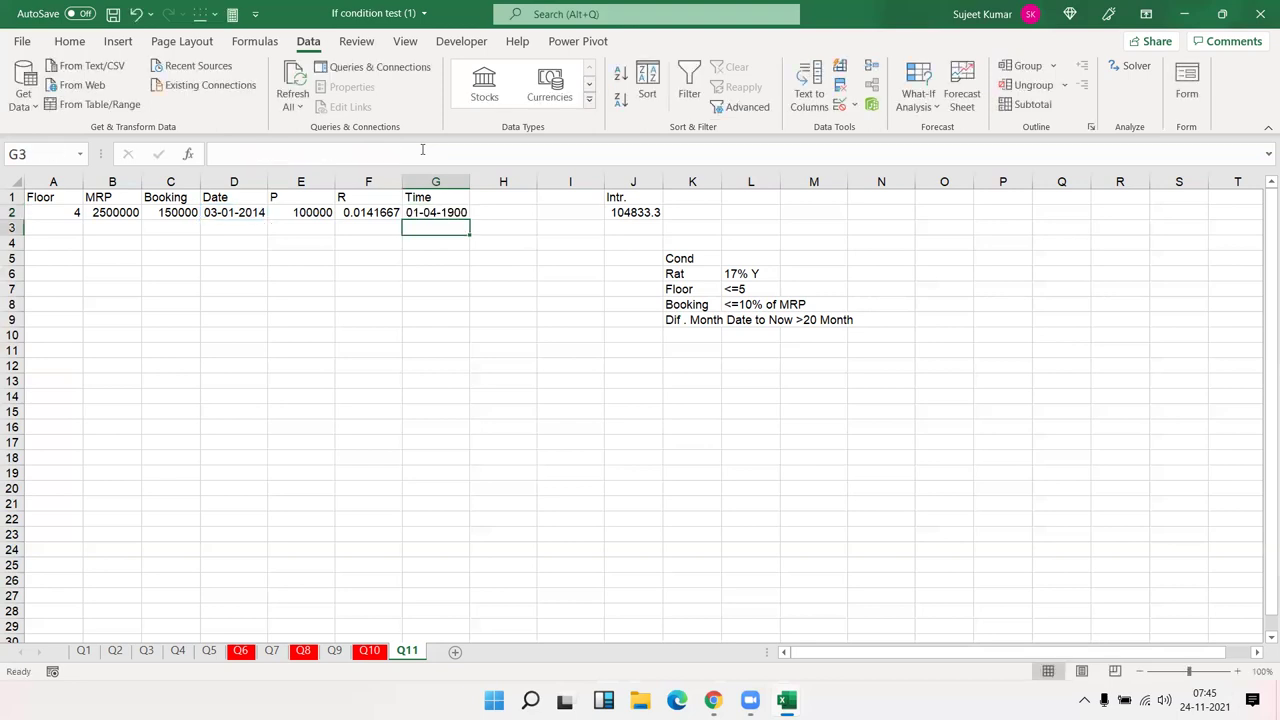
key("Up")
left_click(422, 152)
type("02")
key("Return")
key("Up")
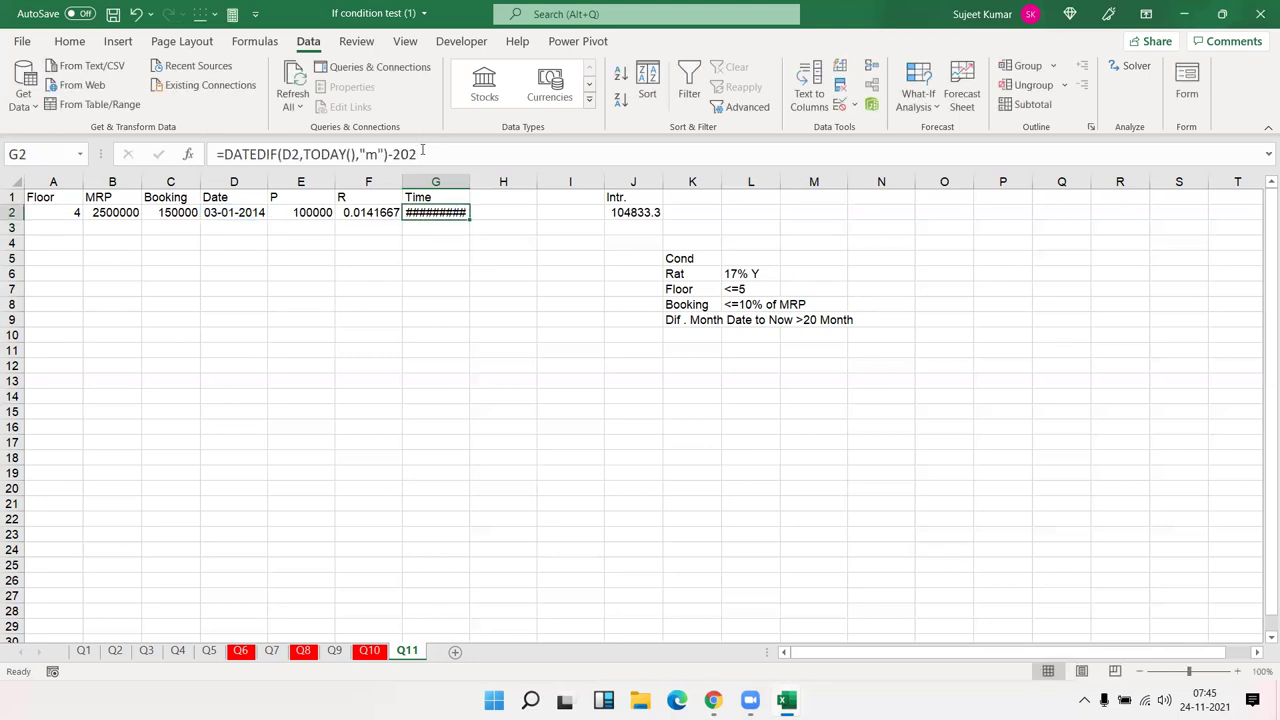
left_click(422, 151)
key("BackSpace")
key("Return")
key("Up")
key("ctrl+shift+asciitilde")
key("Left")
key("Left")
key("Right")
key("Right")
key("Right")
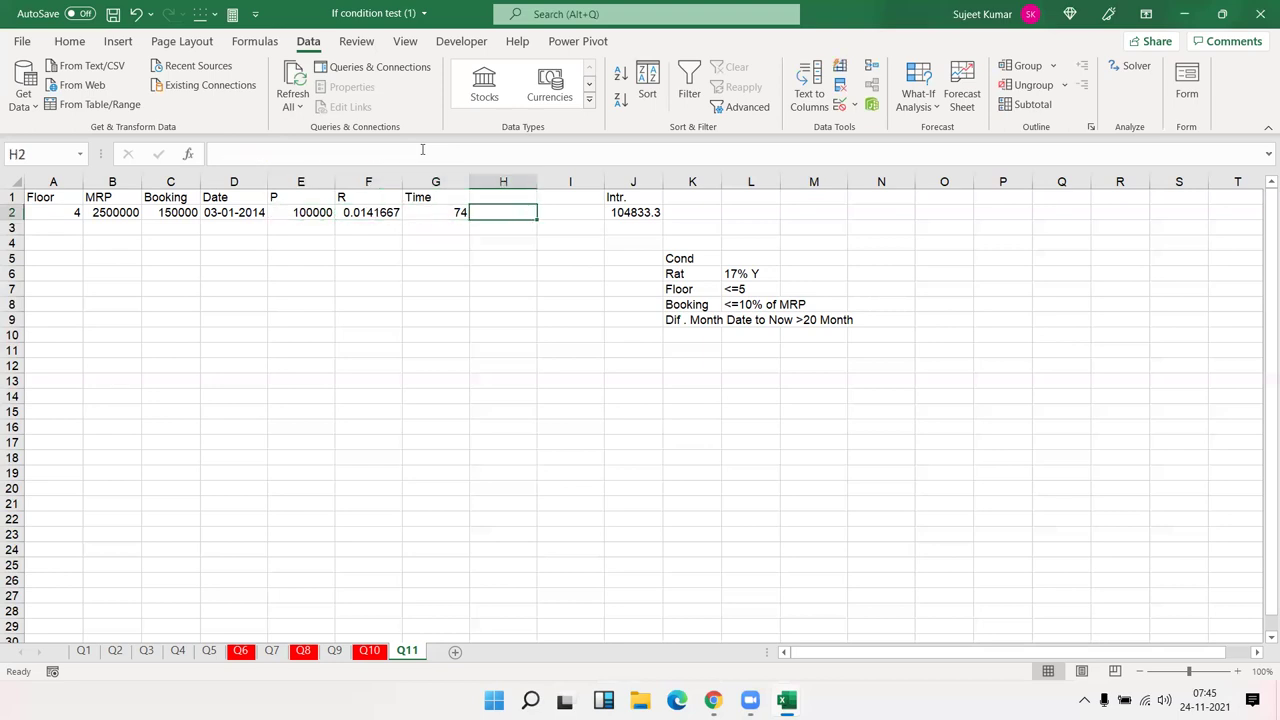
Step: Enter =E2*F2*G2 in H2 as General, giving 104833.33 interest
type("=")
key("Left")
key("Left")
key("Left")
type("*")
key("Left")
key("Left")
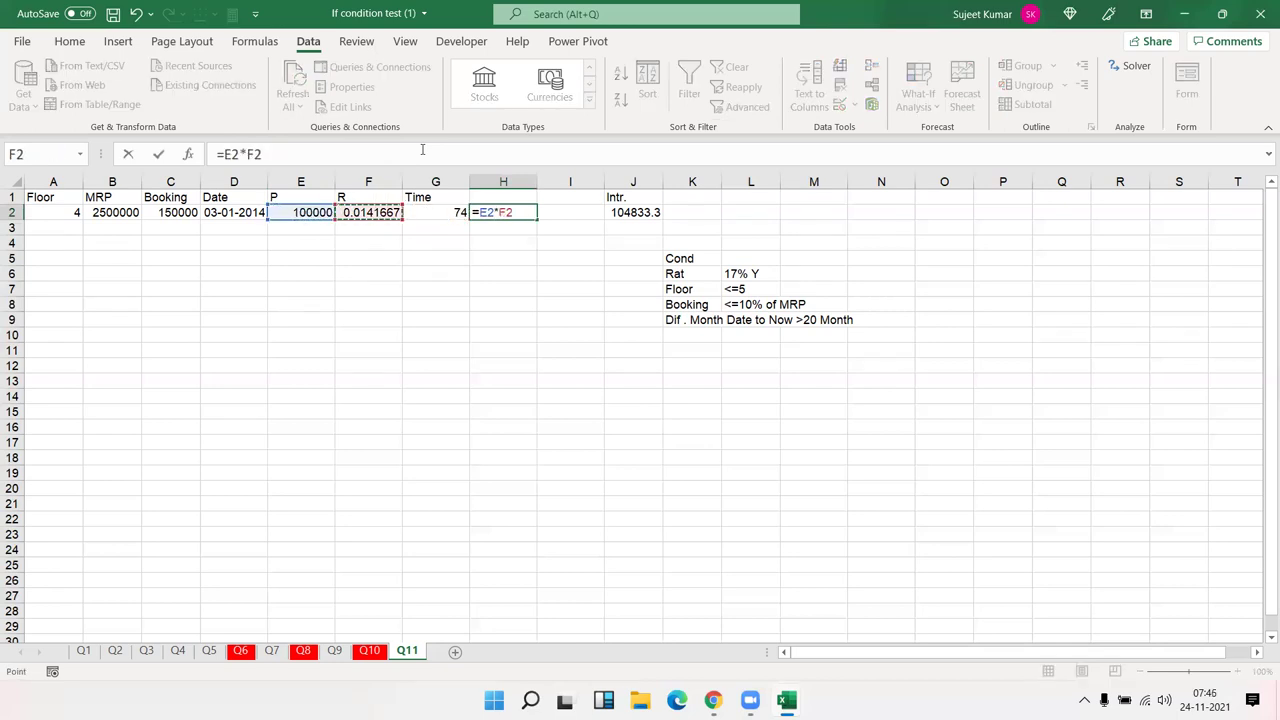
type("*")
key("Left")
key("Return")
key("Up")
key("ctrl+shift+asciitilde")
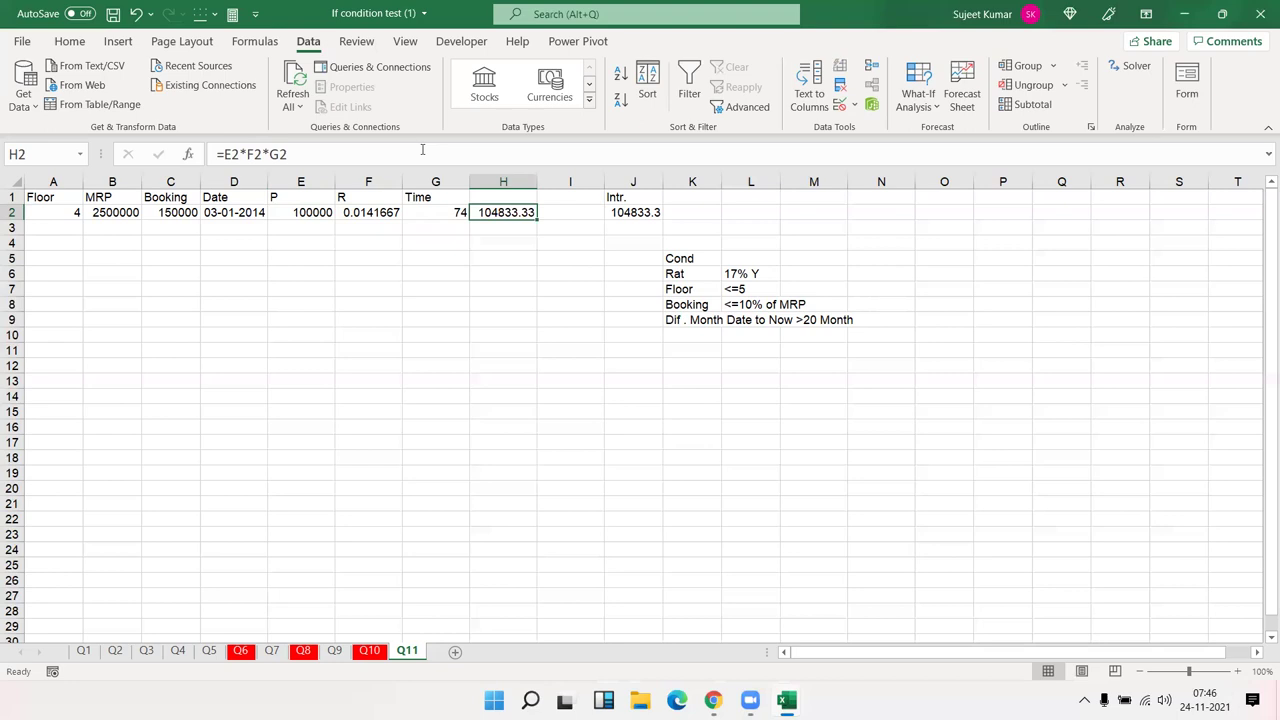
Step: Change Floor in A2 to 6 and clear the H2 formula
key("Left")
key("Left")
key("Left")
key("Left")
key("Left")
type("6")
key("Return")
key("Up")
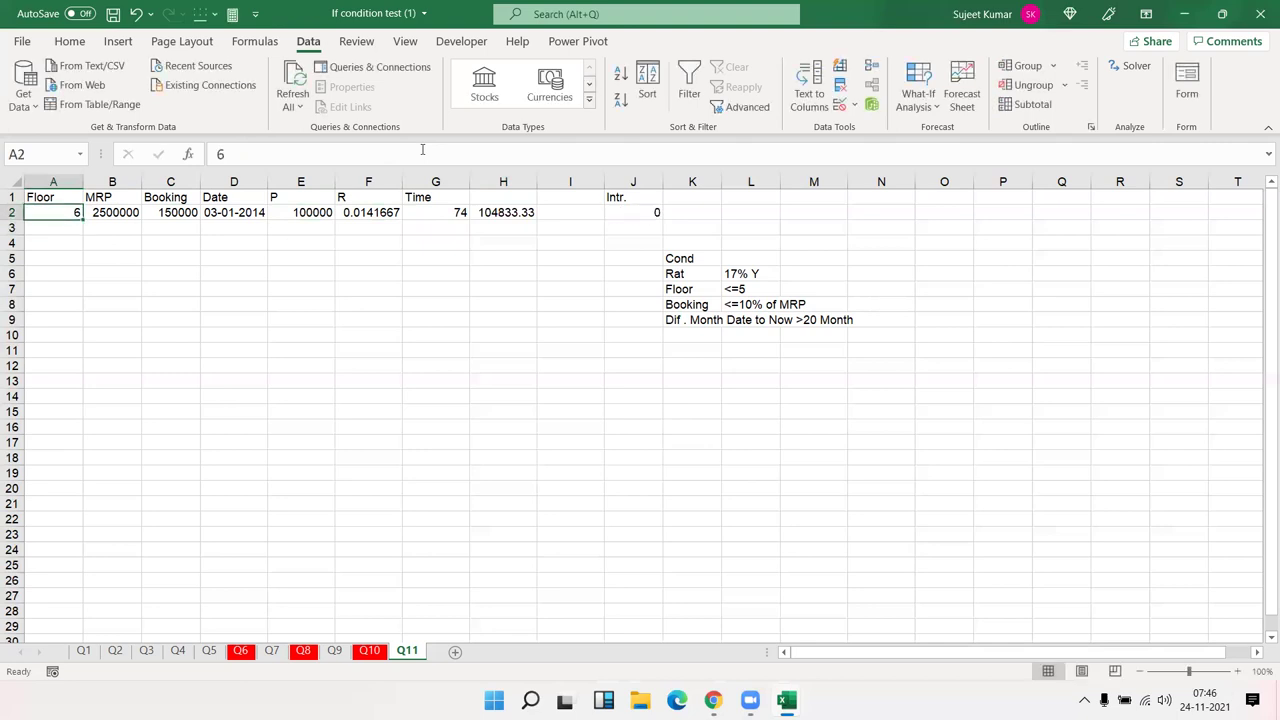
key("Right")
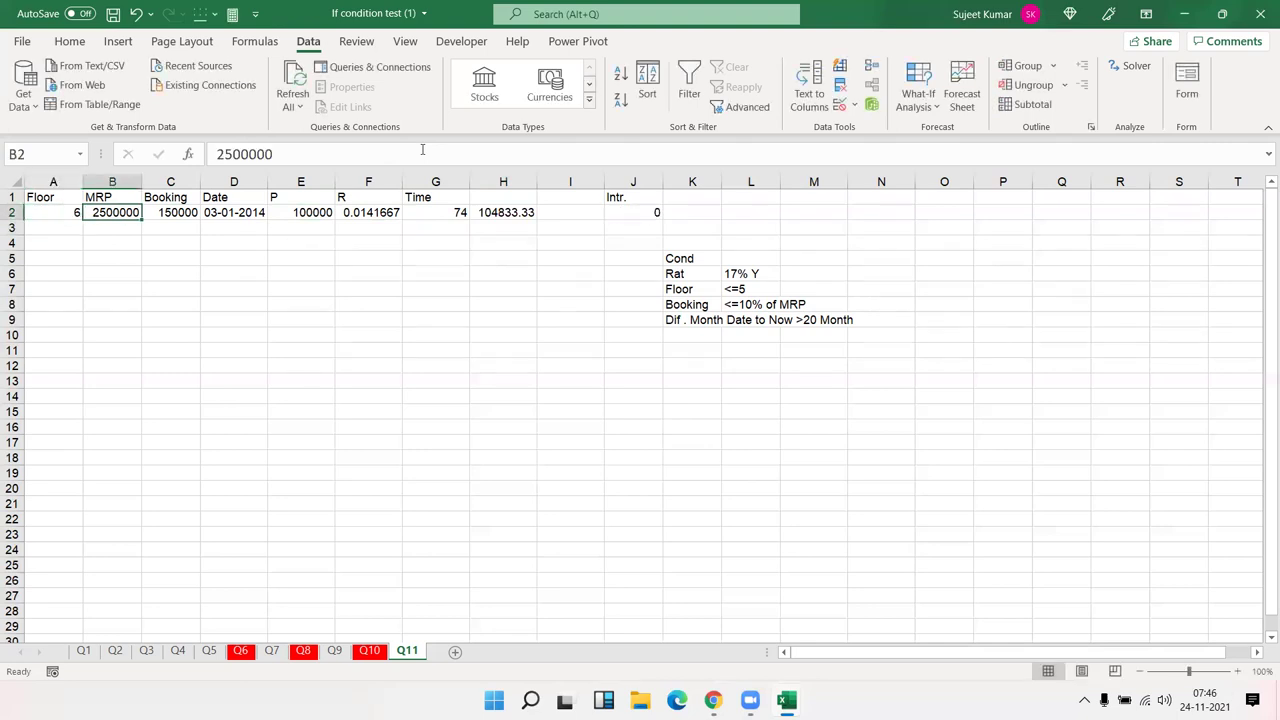
key("Right")
key("Right")
key("Right")
key("Right")
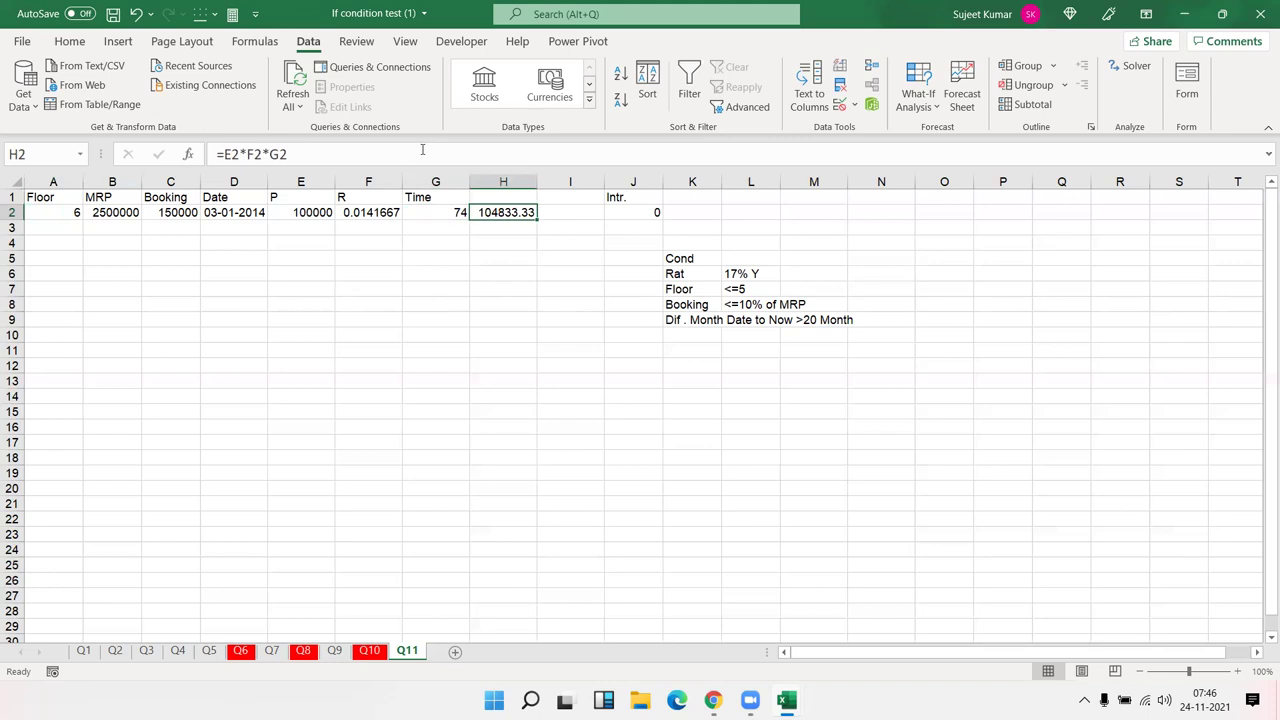
key("Delete")
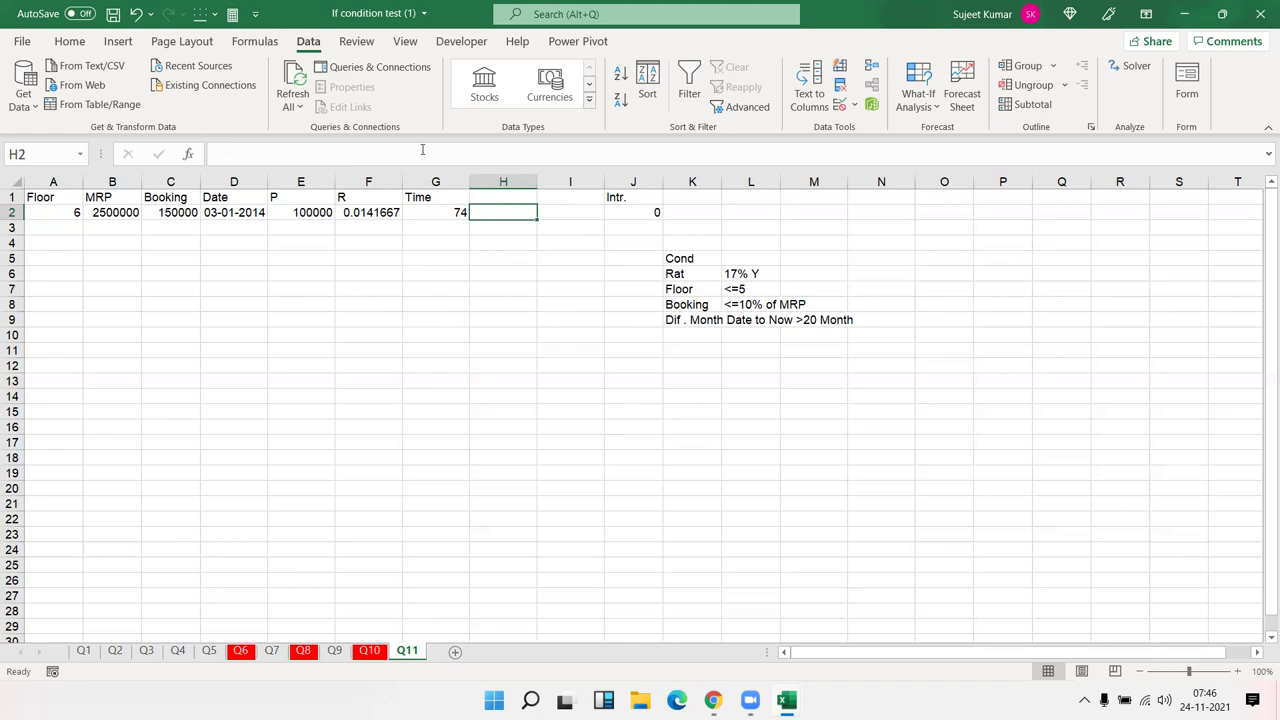
Step: Enter =AND(A2<=5,E2>0,G2>0) in H2, which returns FALSE
type("=and")
key("Tab")
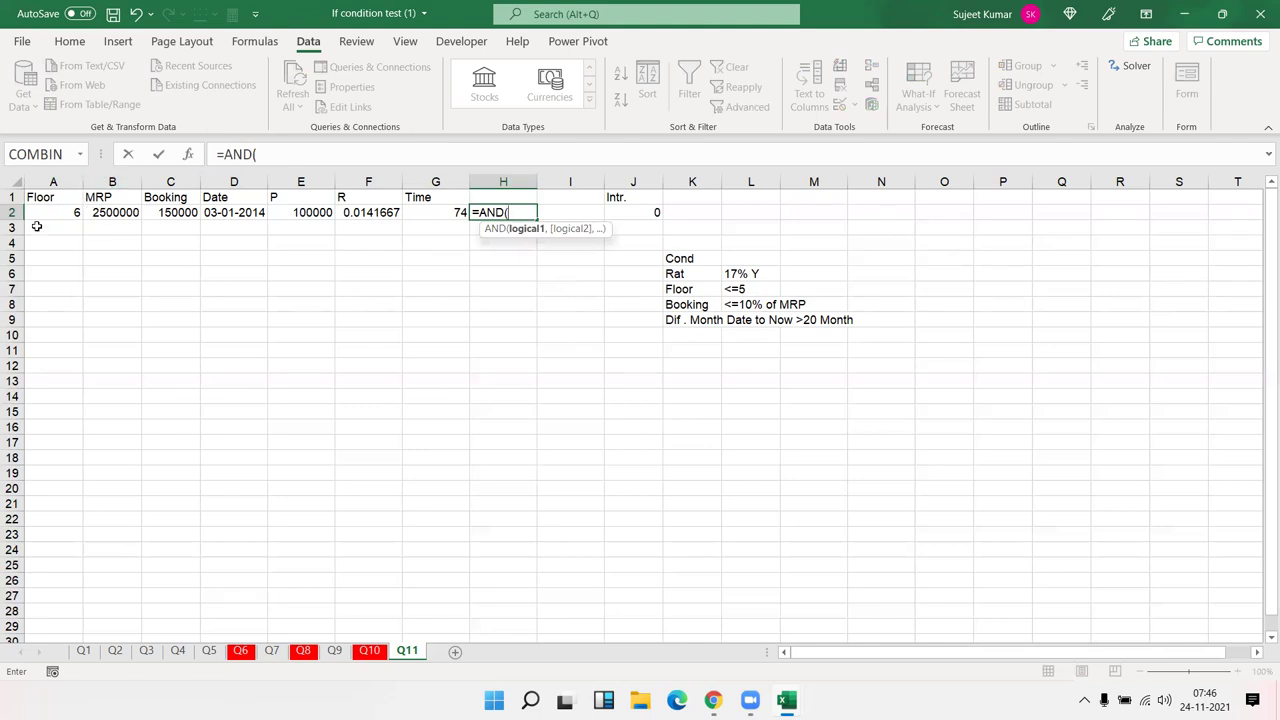
left_click(44, 213)
type("<=")
key("BackSpace")
key("BackSpace")
type("<=5,")
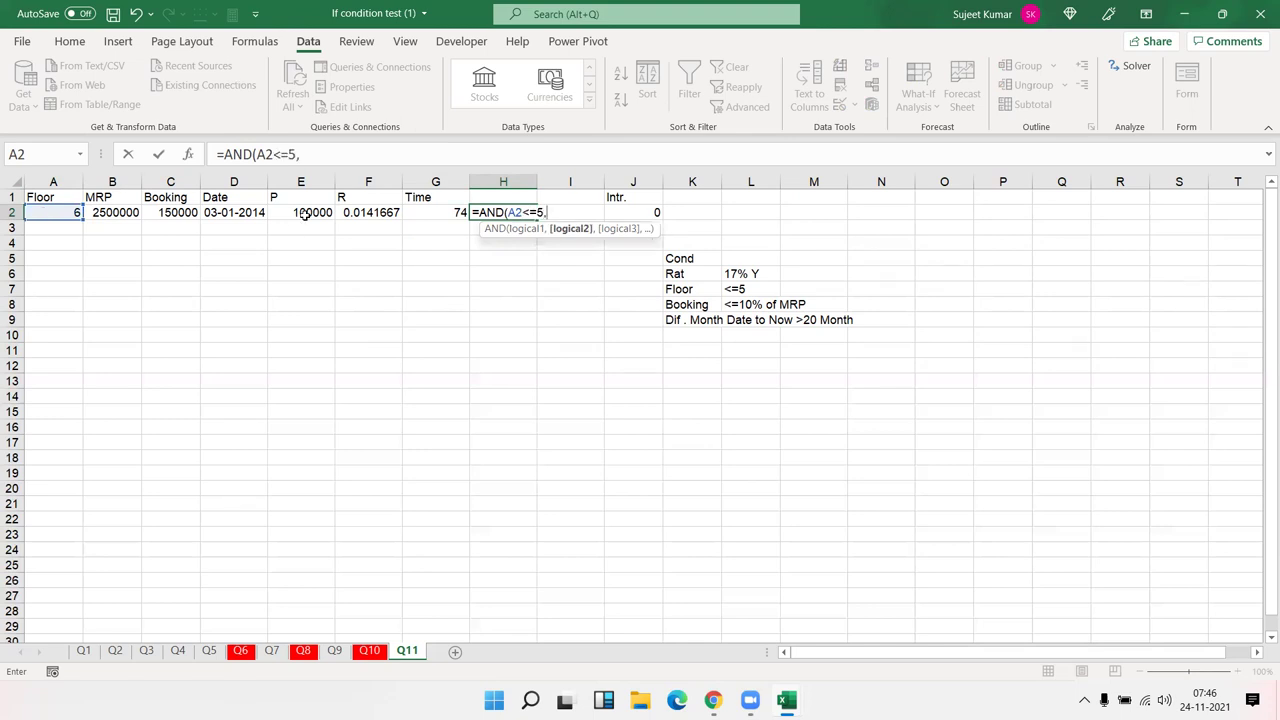
left_click(304, 212)
type(">0")
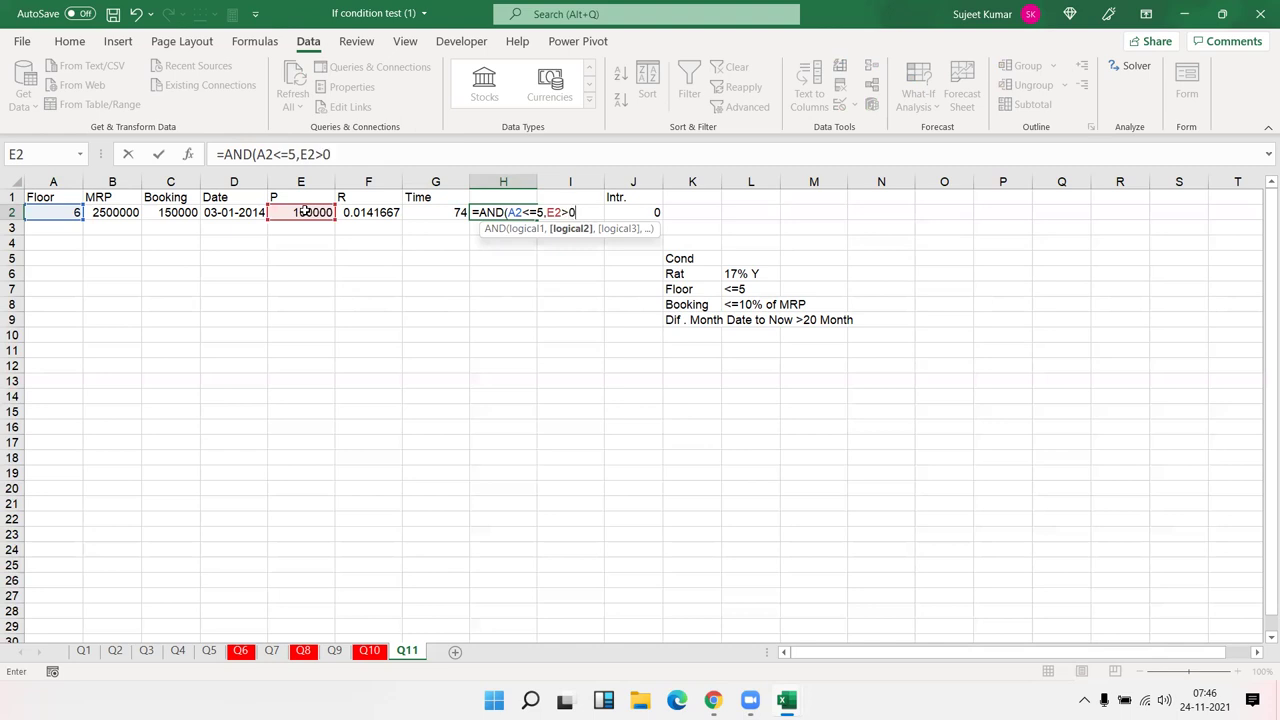
type(",")
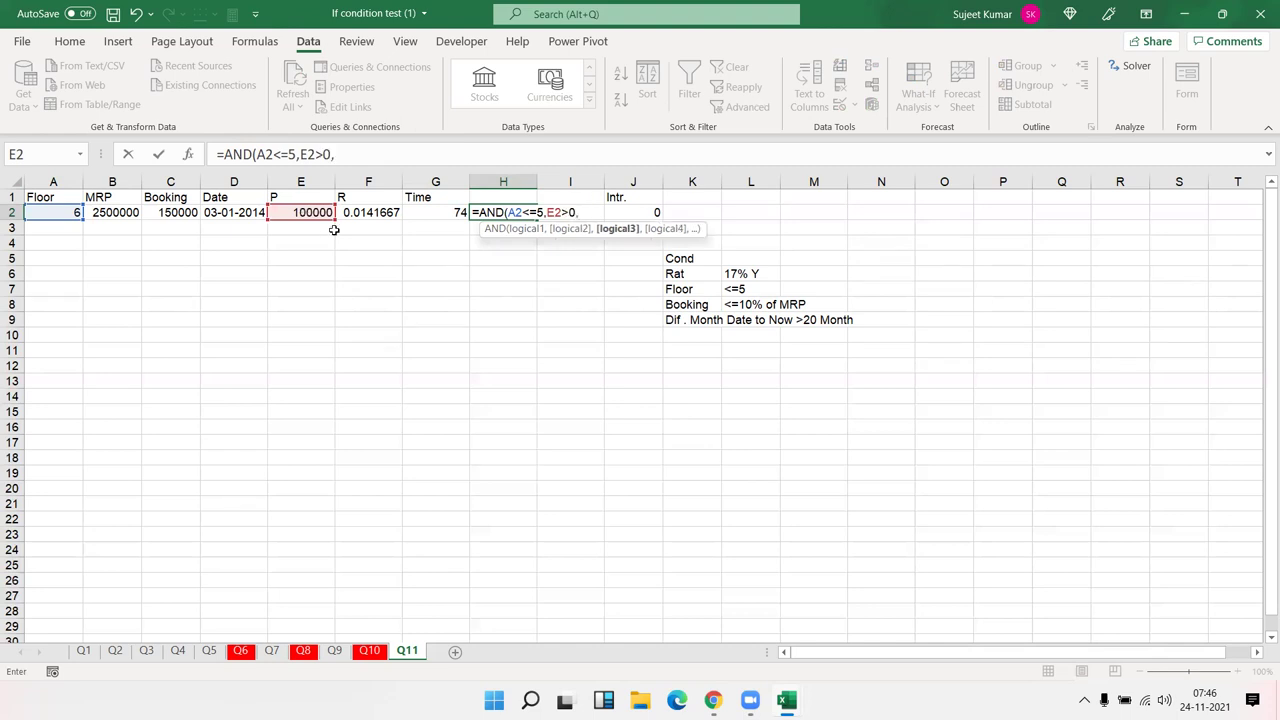
left_click(431, 211)
type(">0")
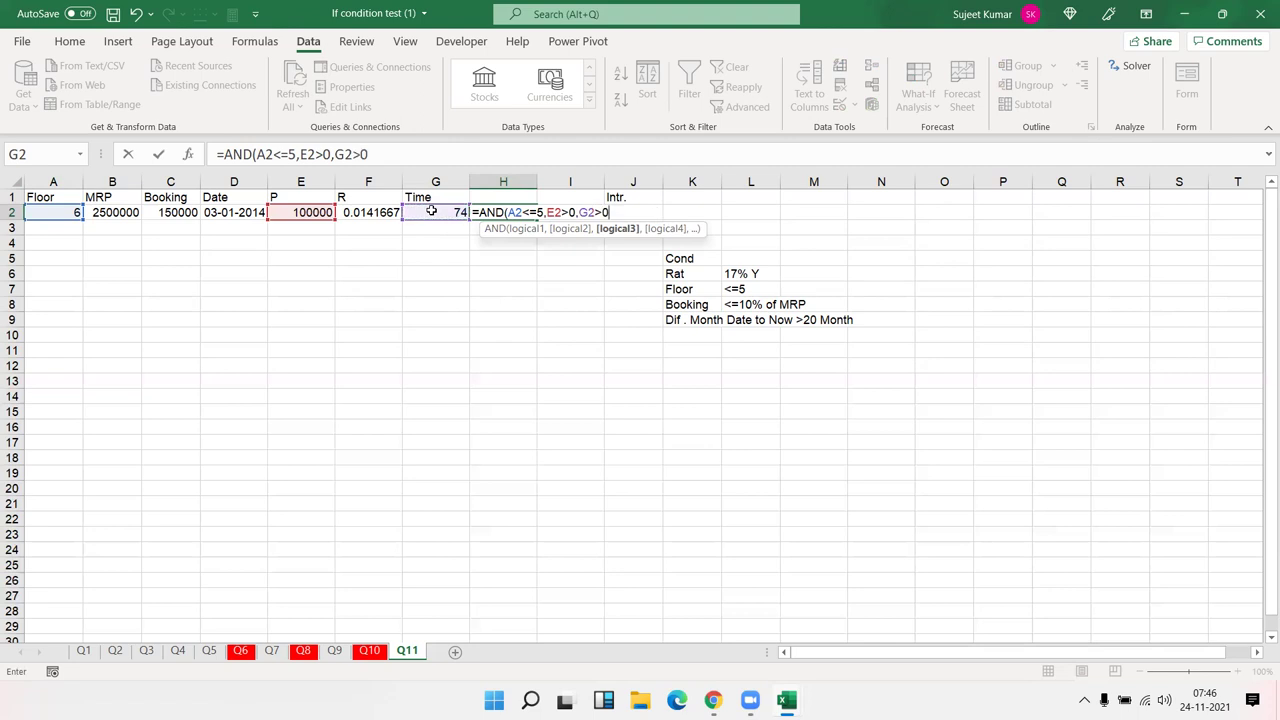
type(")")
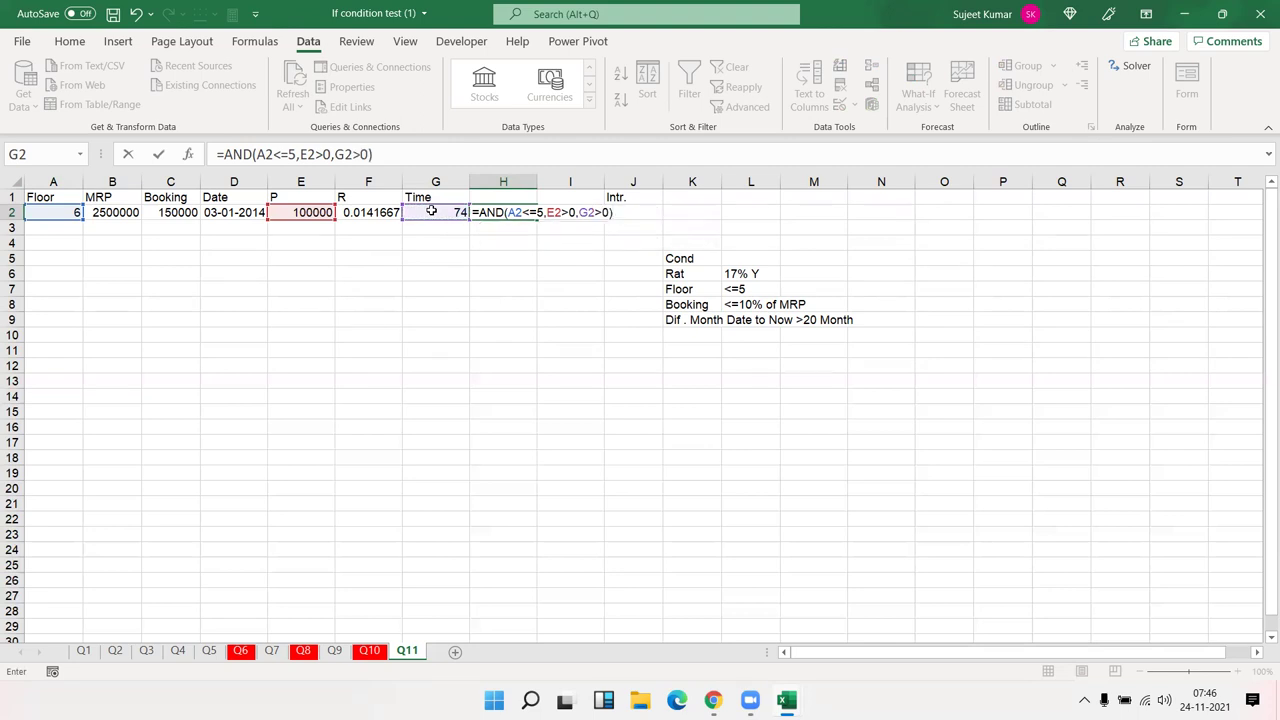
key("ctrl+Return")
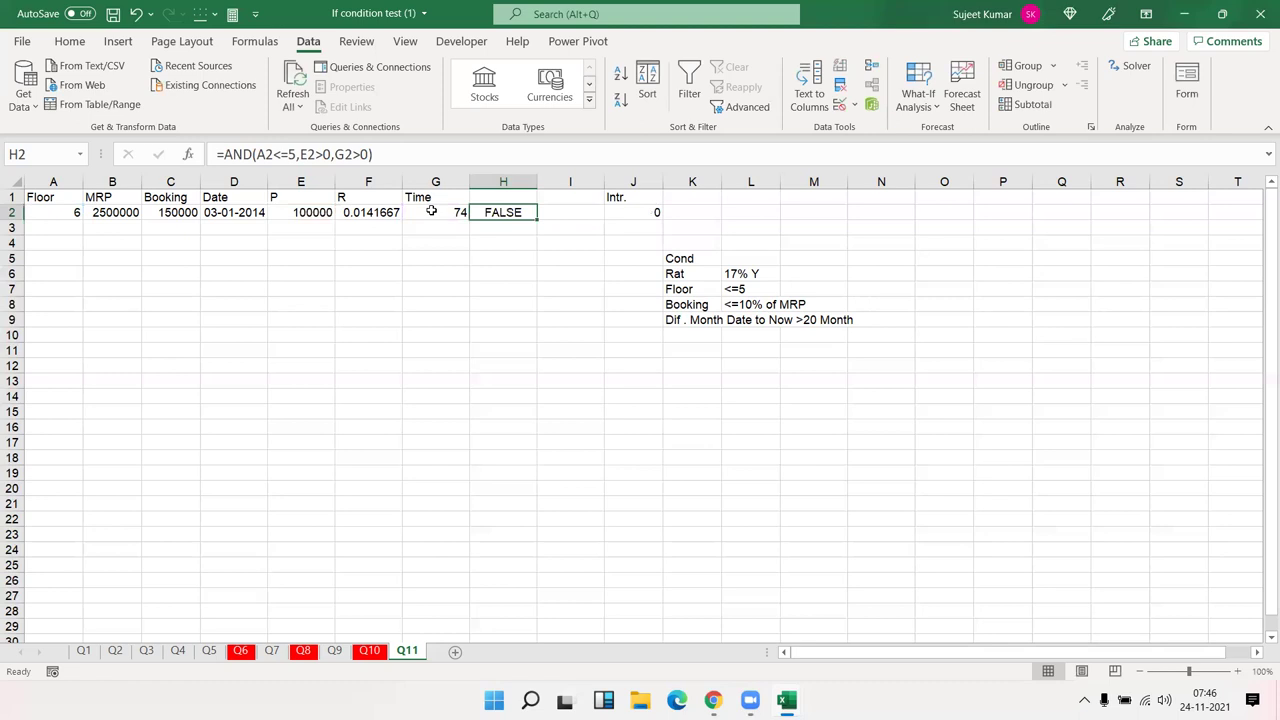
Step: Wrap the H2 AND test in IF, returning E2*F2*G2 when true
left_click(228, 155)
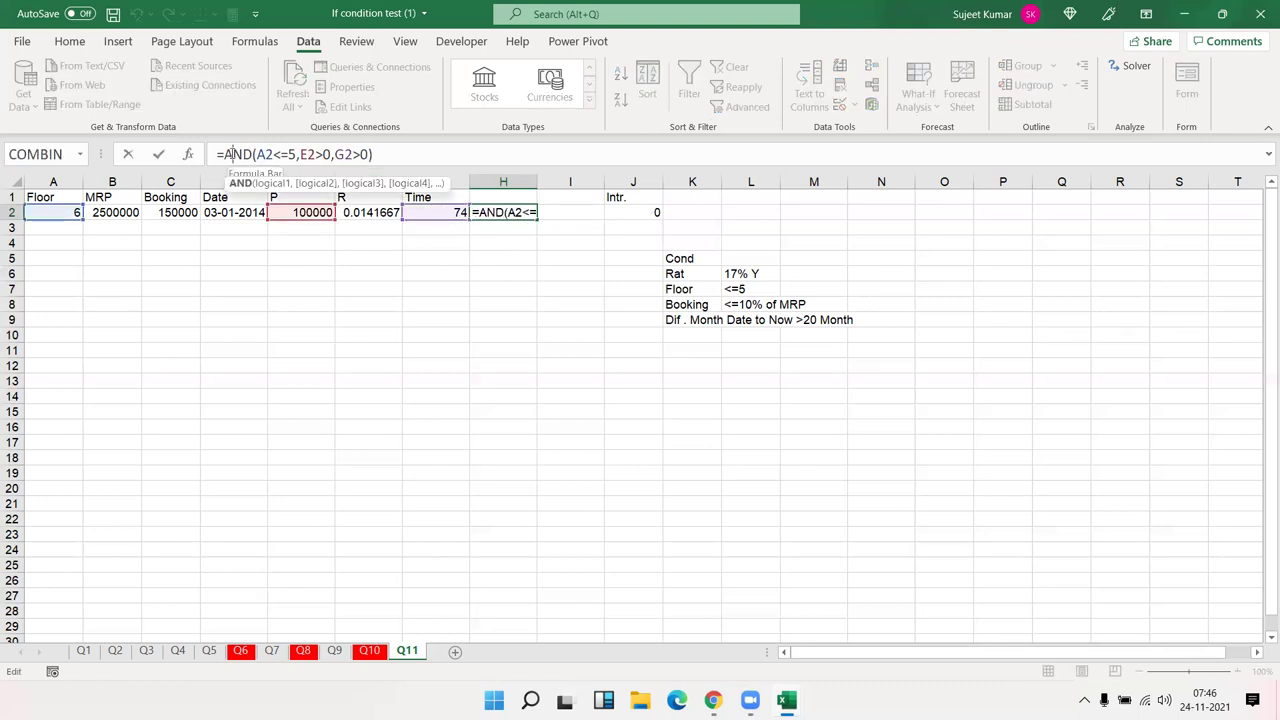
type("IF(")
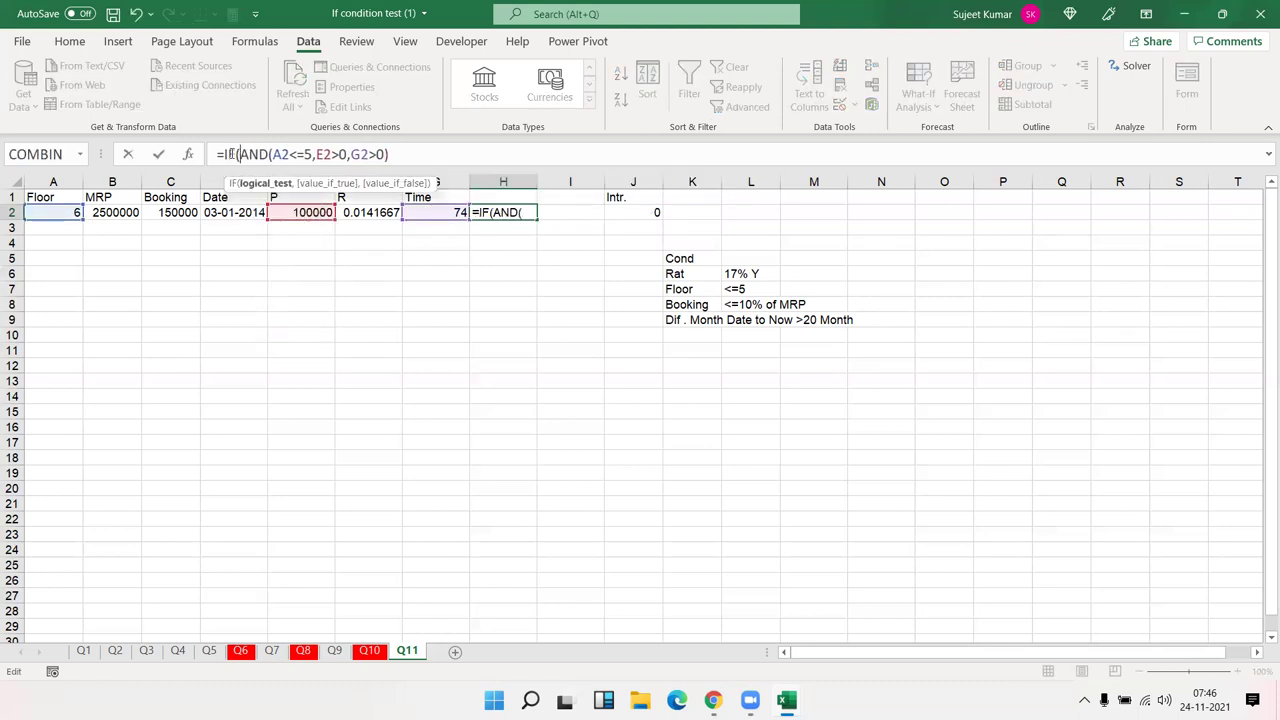
left_click(430, 155)
type(",")
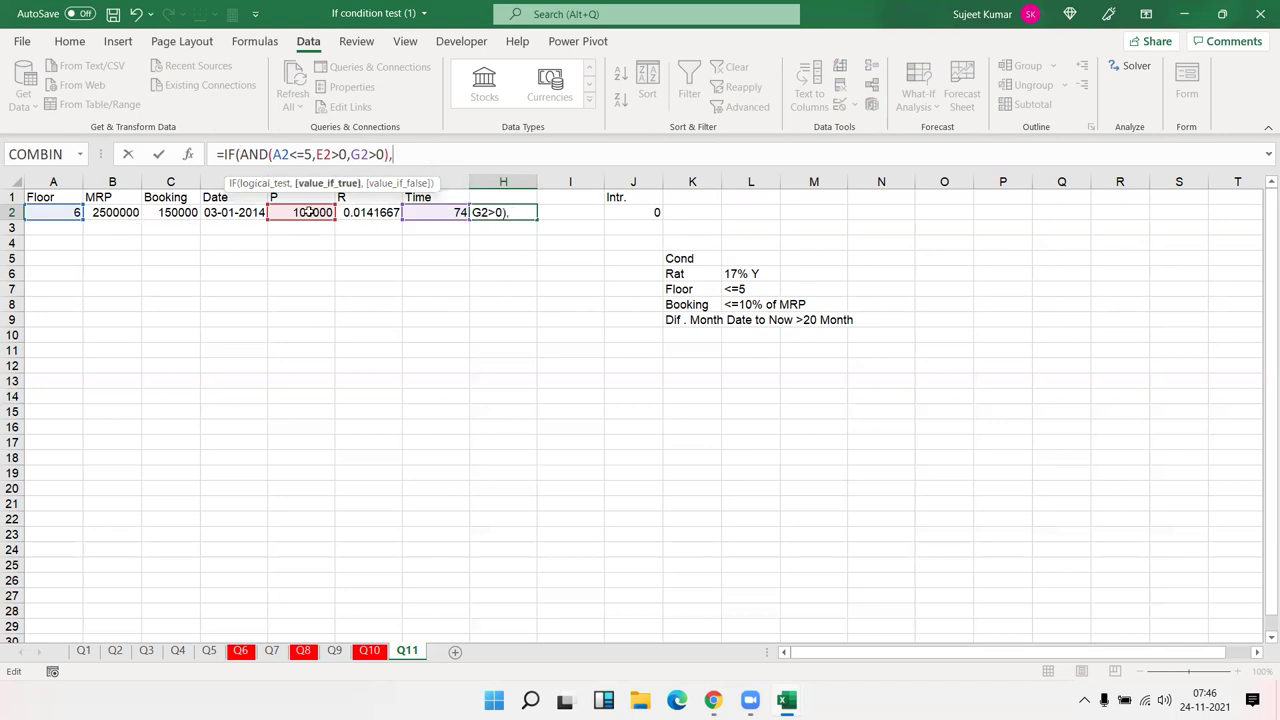
left_click(308, 212)
type("*")
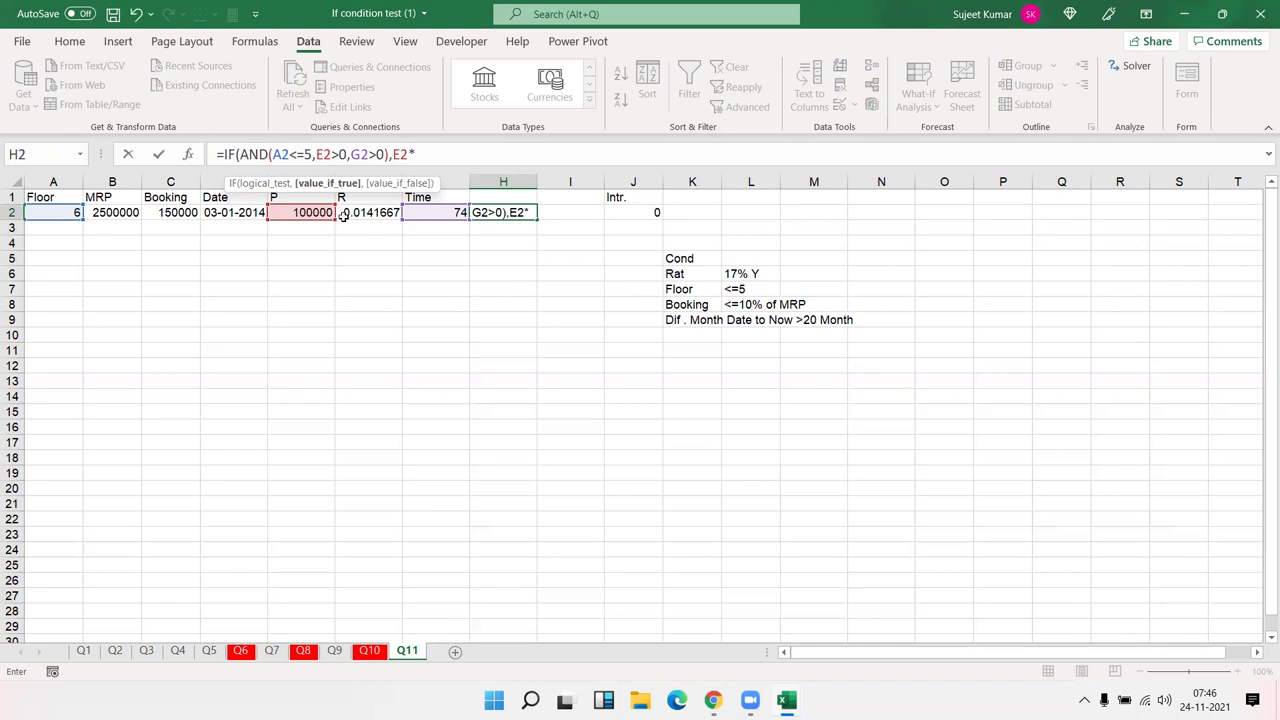
left_click(372, 219)
type("*")
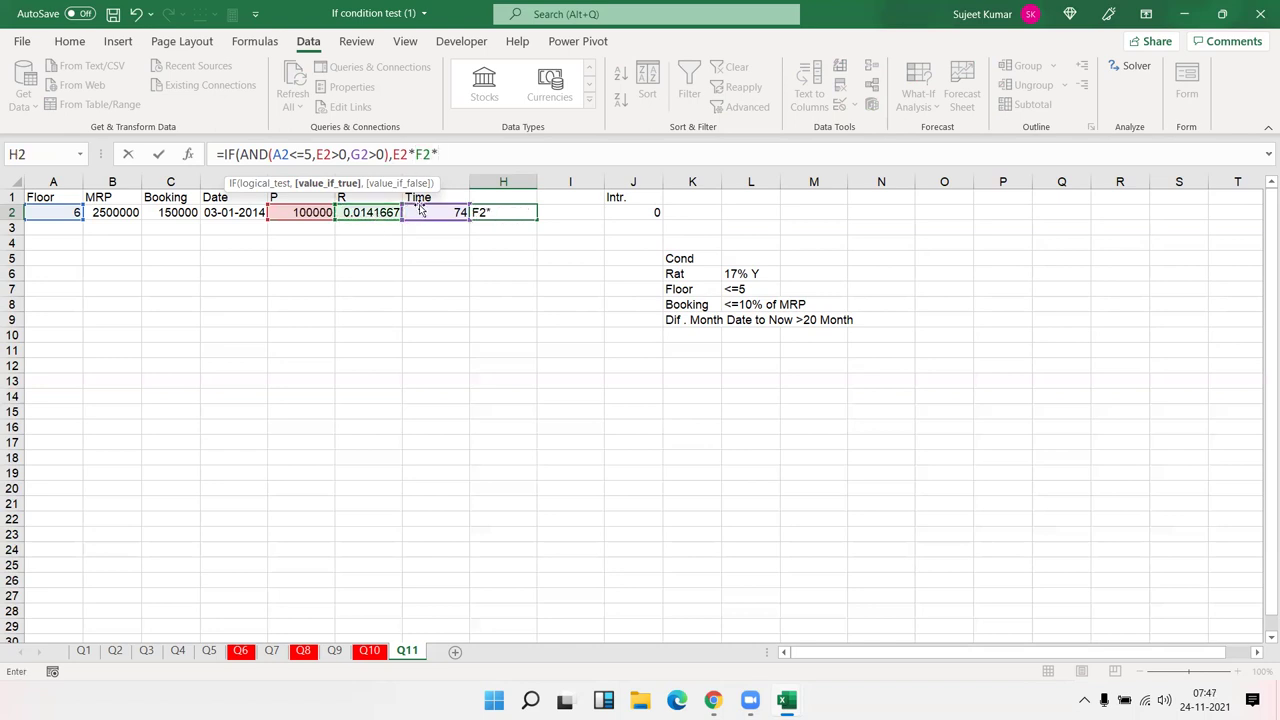
left_click(423, 211)
key("Return")
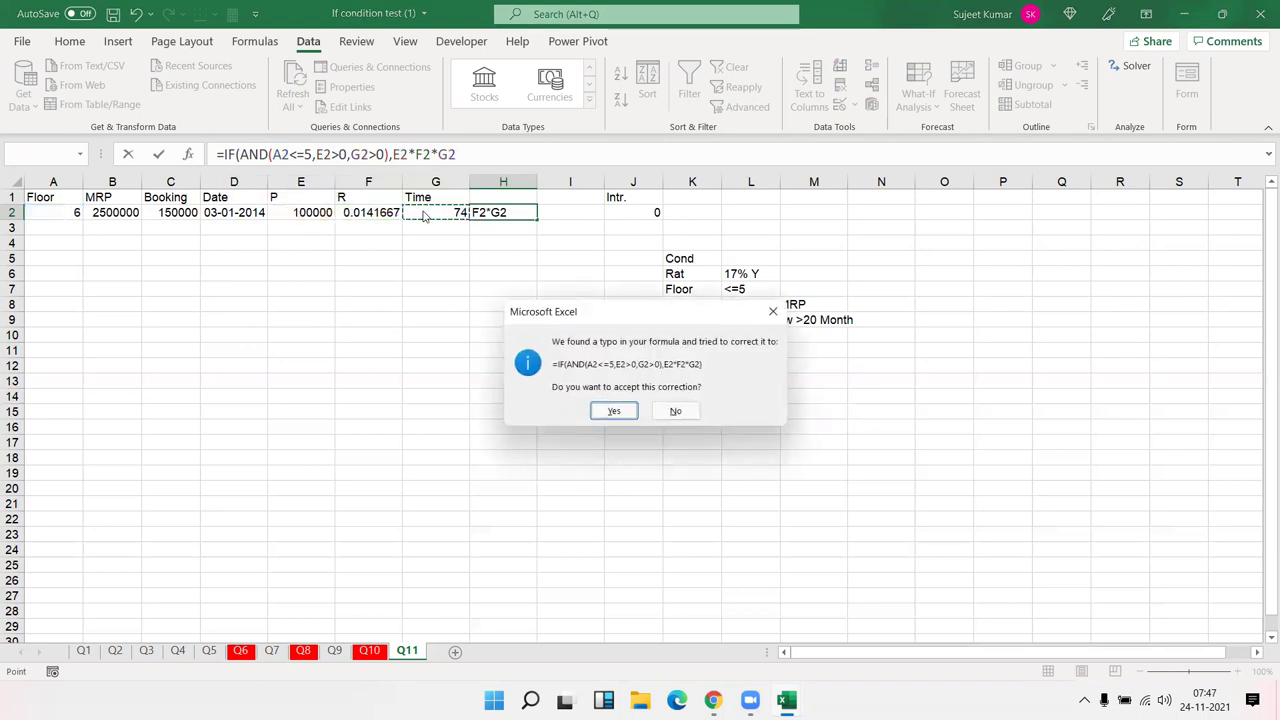
key("Return")
key("Up")
Step: Add 0 as the false result: =IF(AND(A2<=5,E2>0,G2>0),E2*F2*G2,0)
left_click(506, 152)
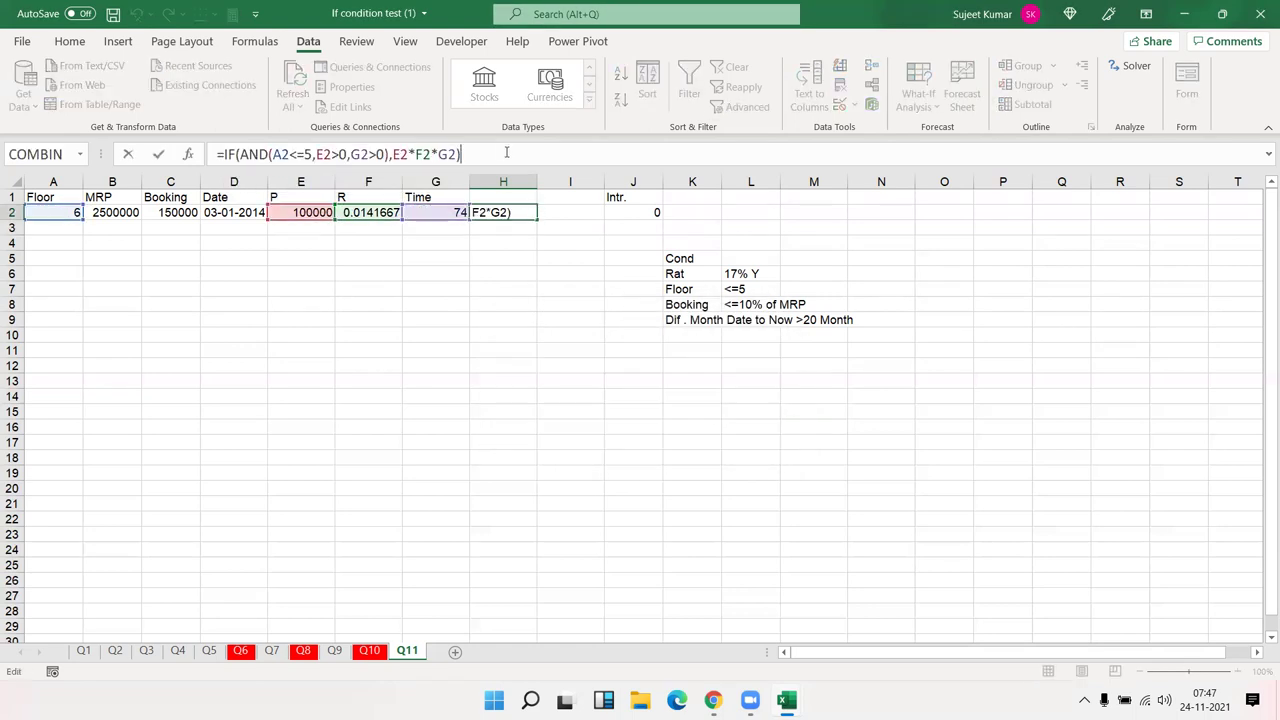
key("BackSpace")
type(",0")
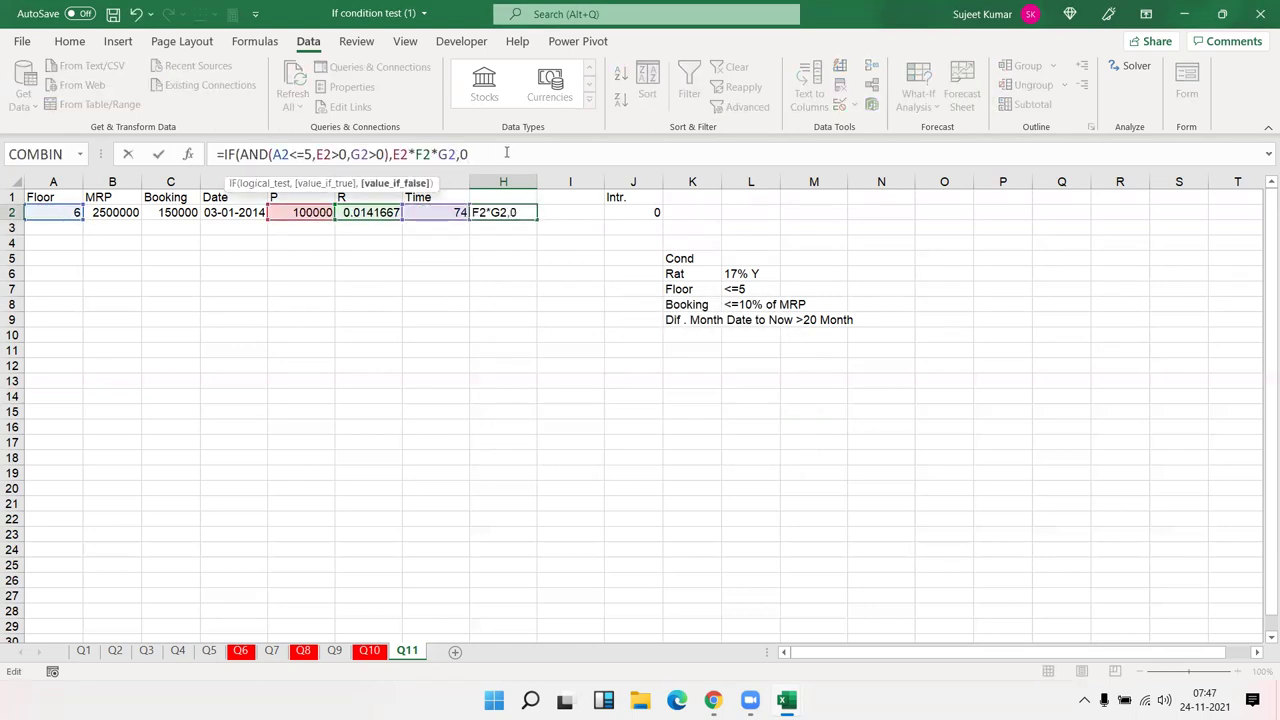
key("Return")
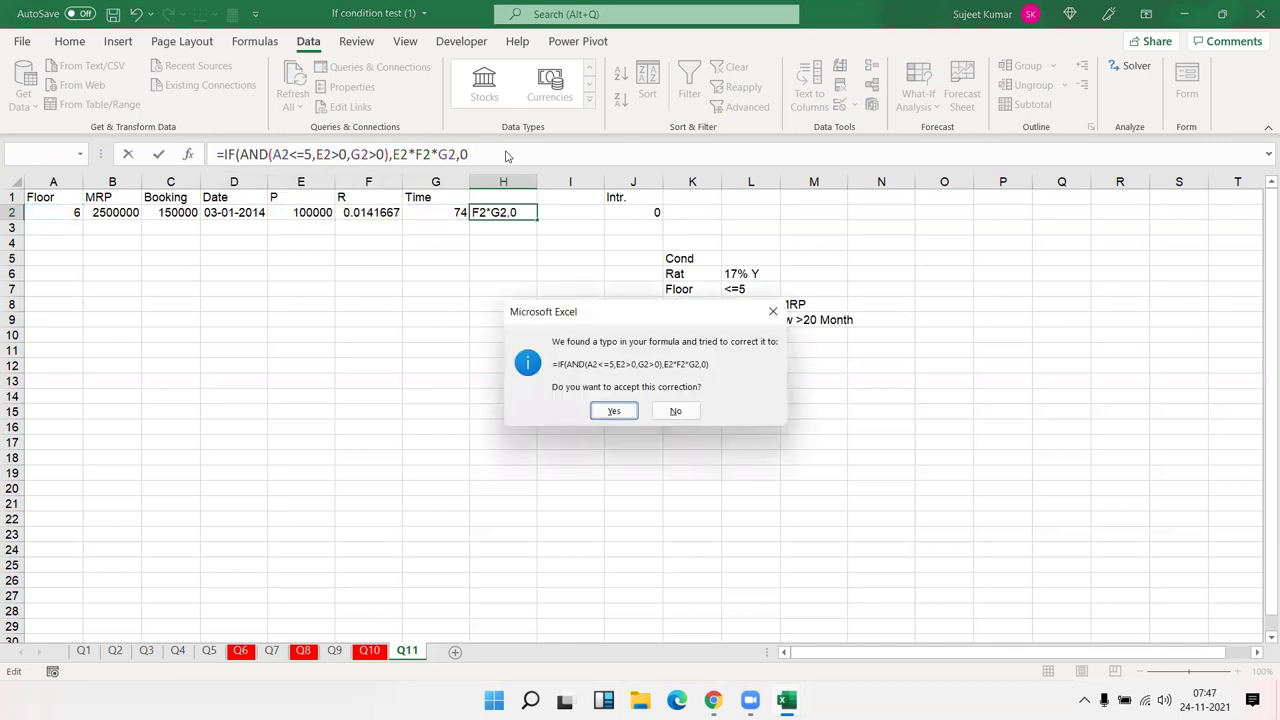
key("Return")
key("Up")
Step: Set the Floor value in A2 to 4
key("Left")
key("Left")
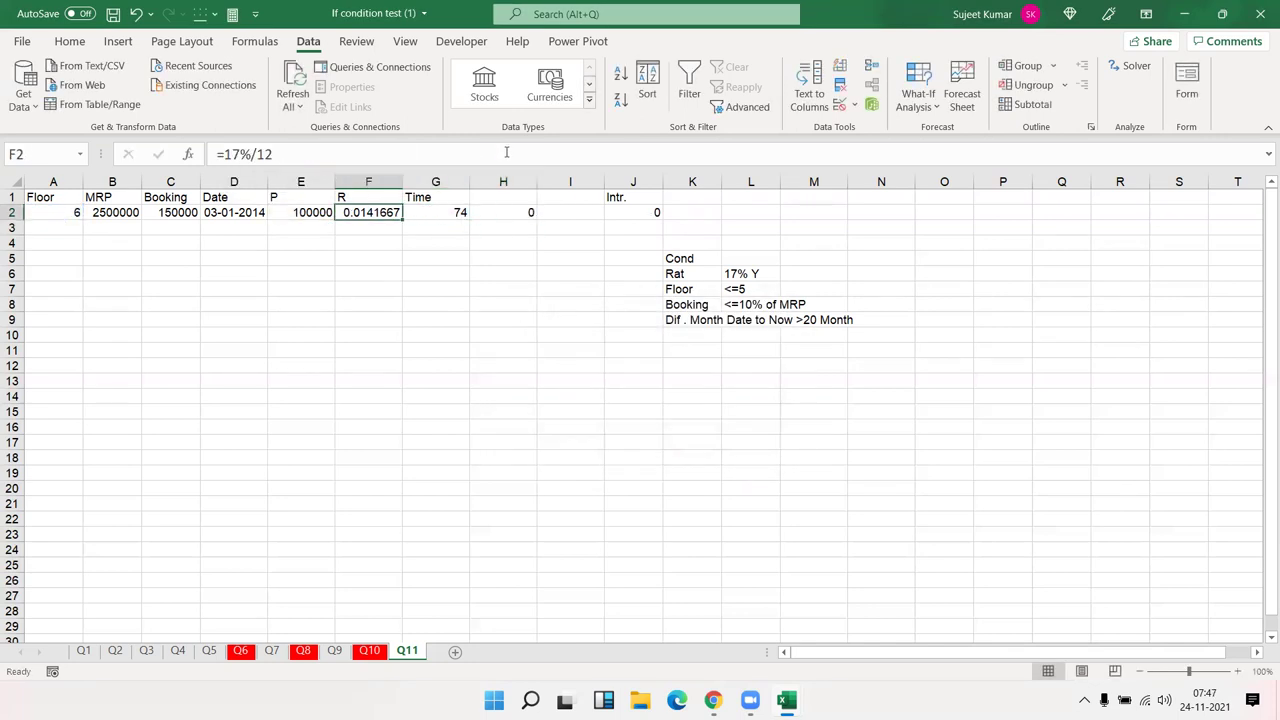
key("Home")
type("4")
key("Return")
key("Up")
Step: Test Booking 250000 and date 1/1, undoing each, then select E2:H2
key("Right")
key("Right")
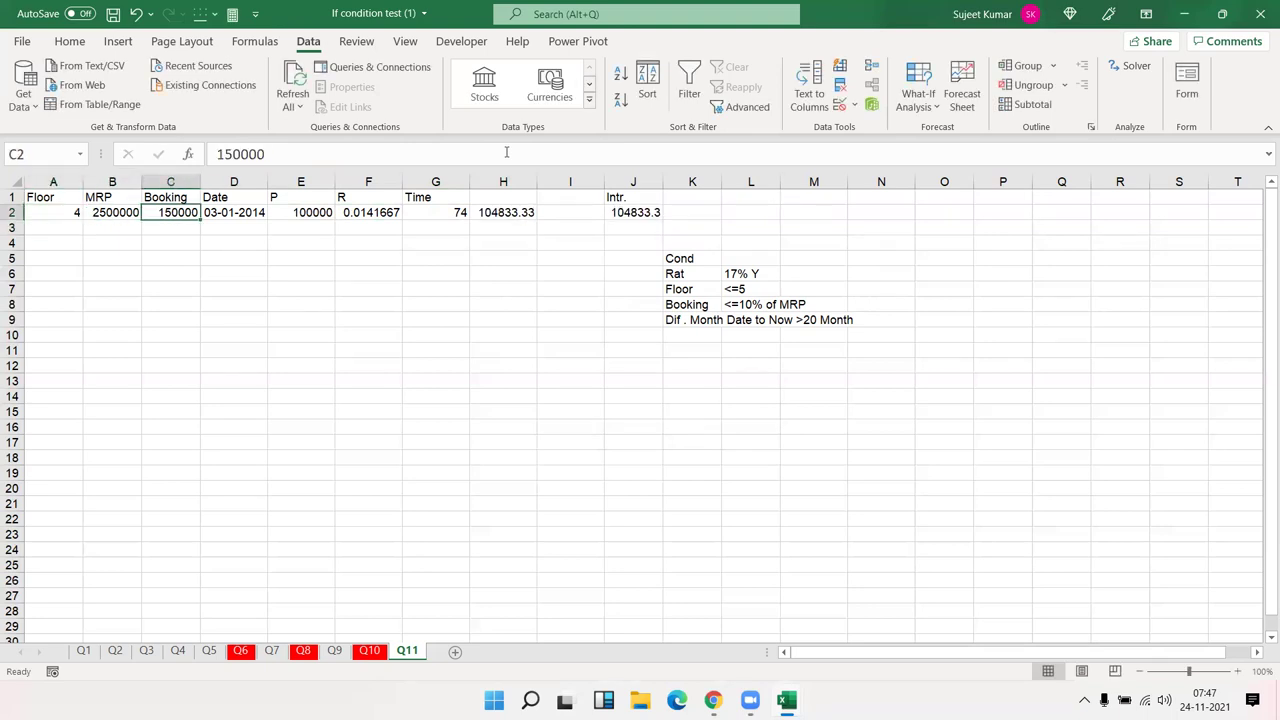
type("250000")
key("Return")
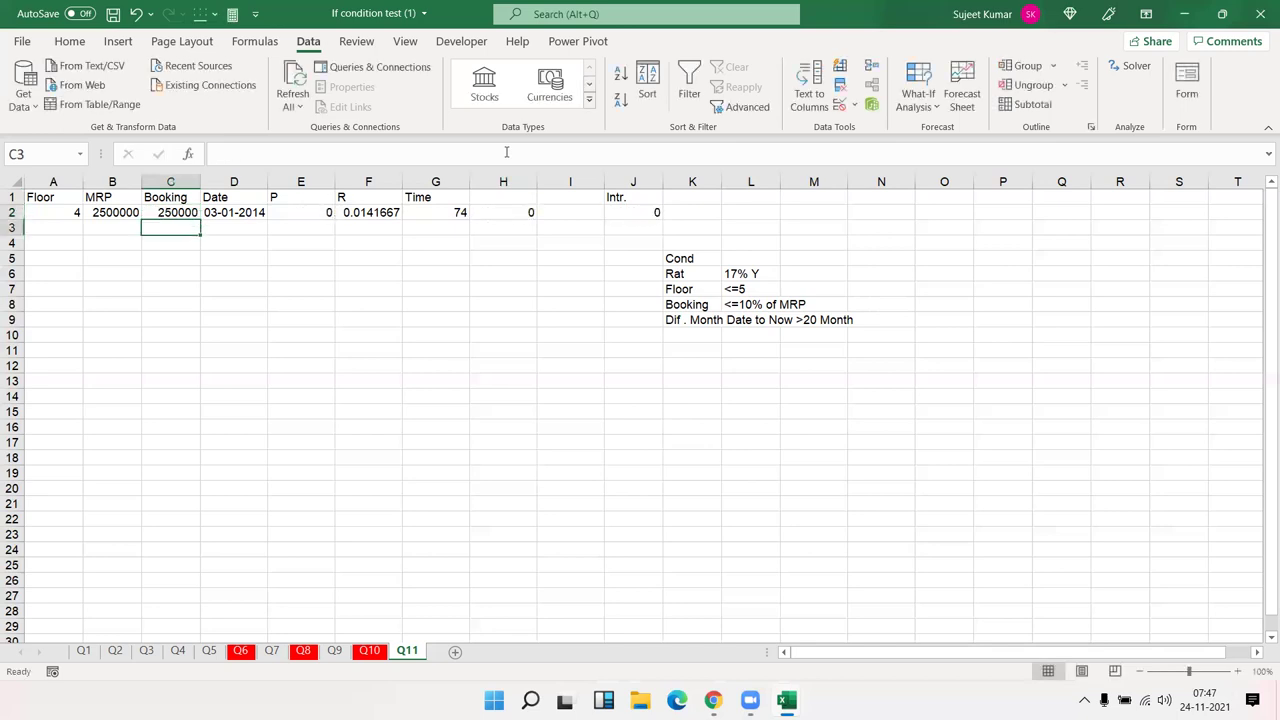
key("Up")
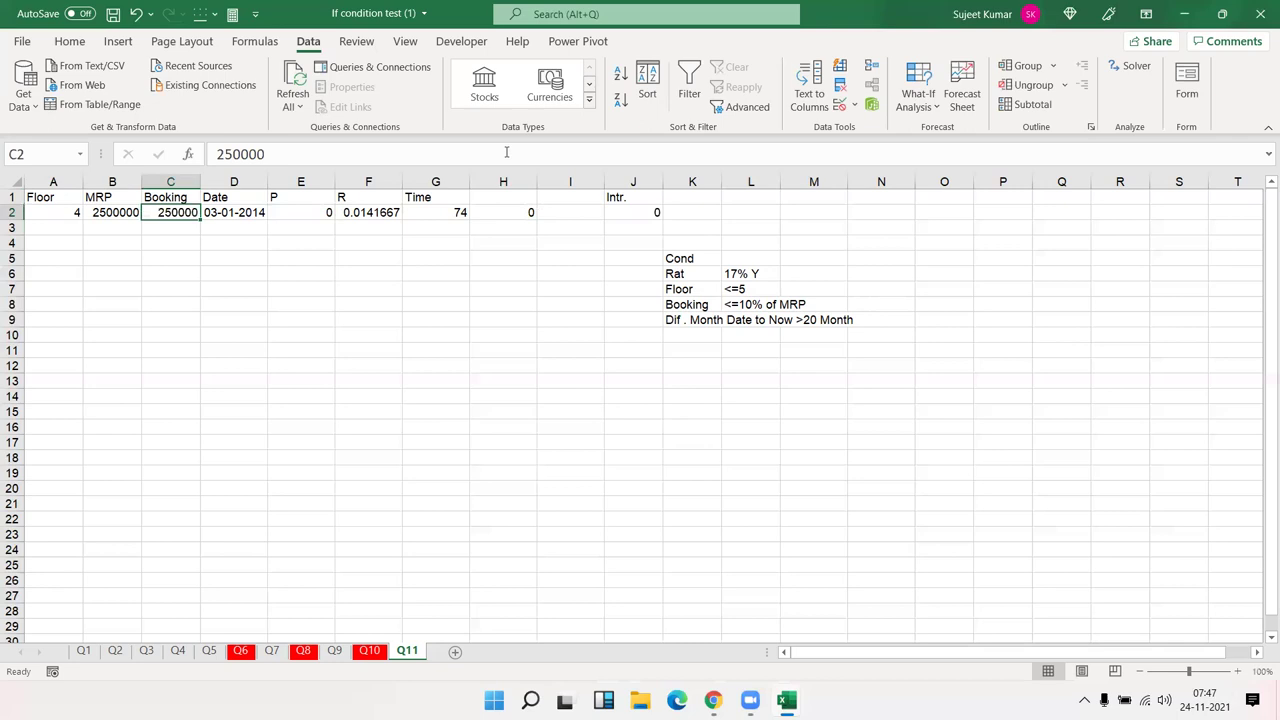
key("ctrl+z")
key("Right")
type("1/1")
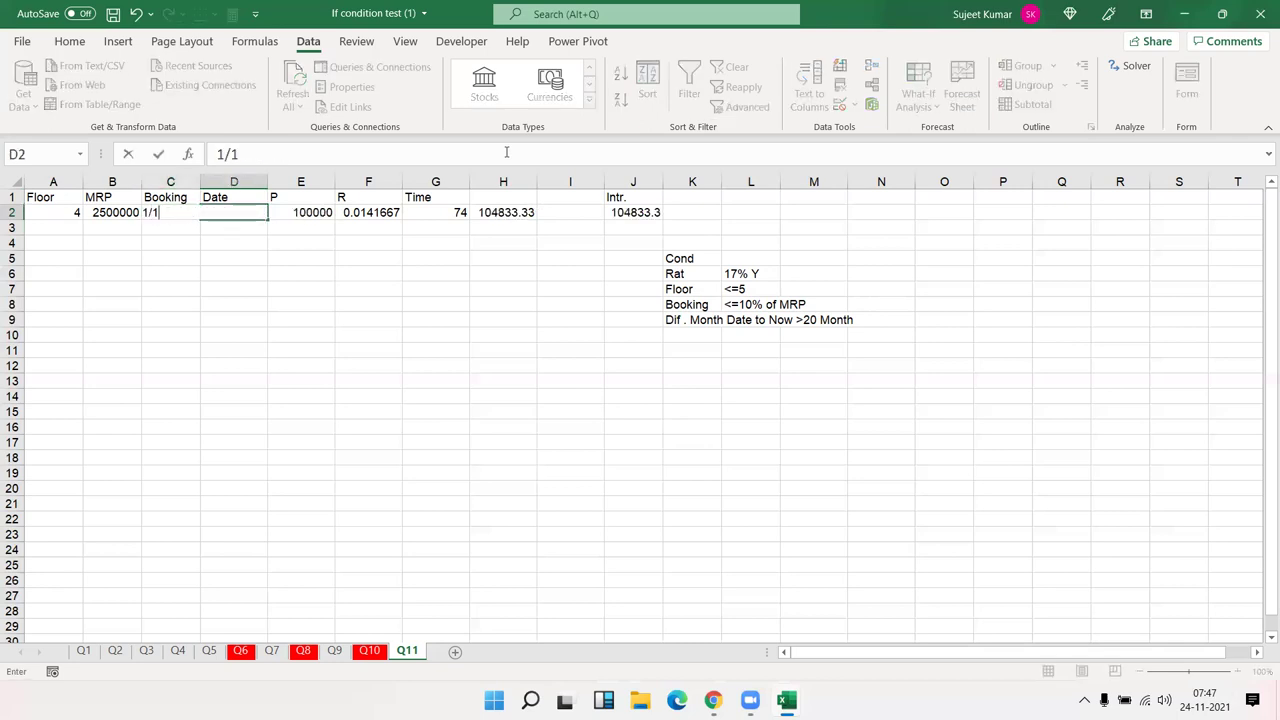
key("Return")
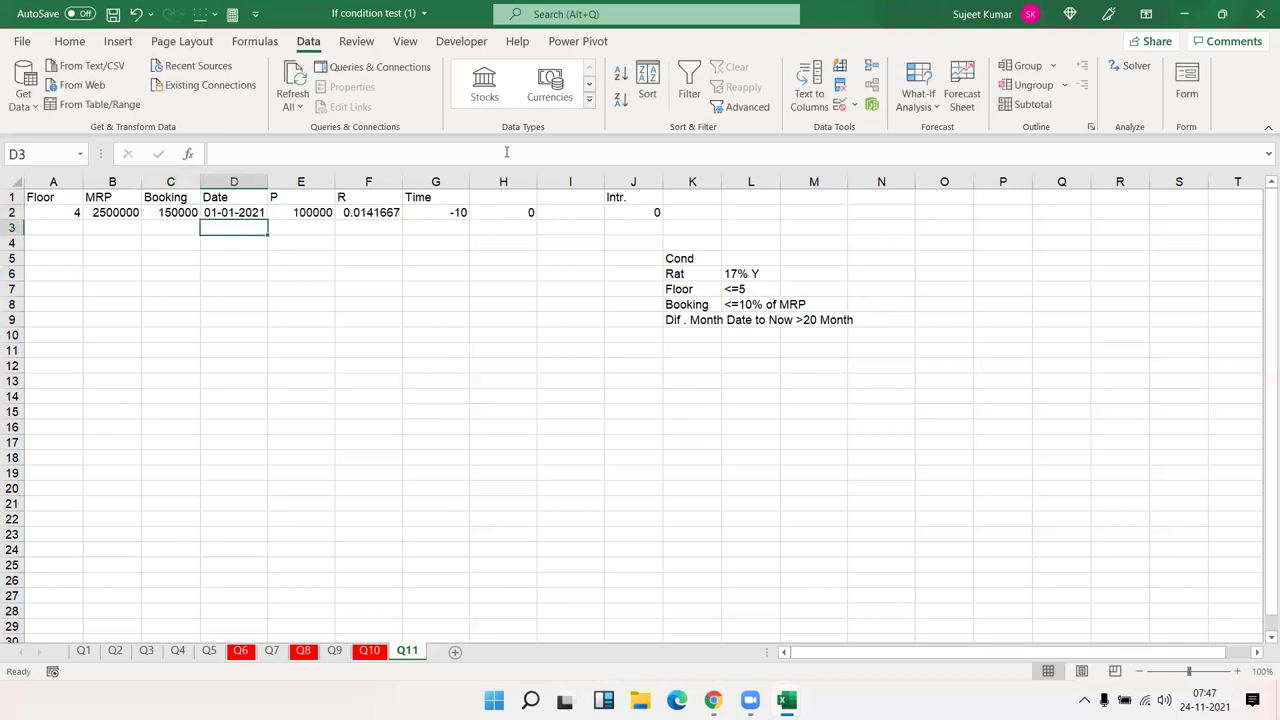
key("ctrl+z")
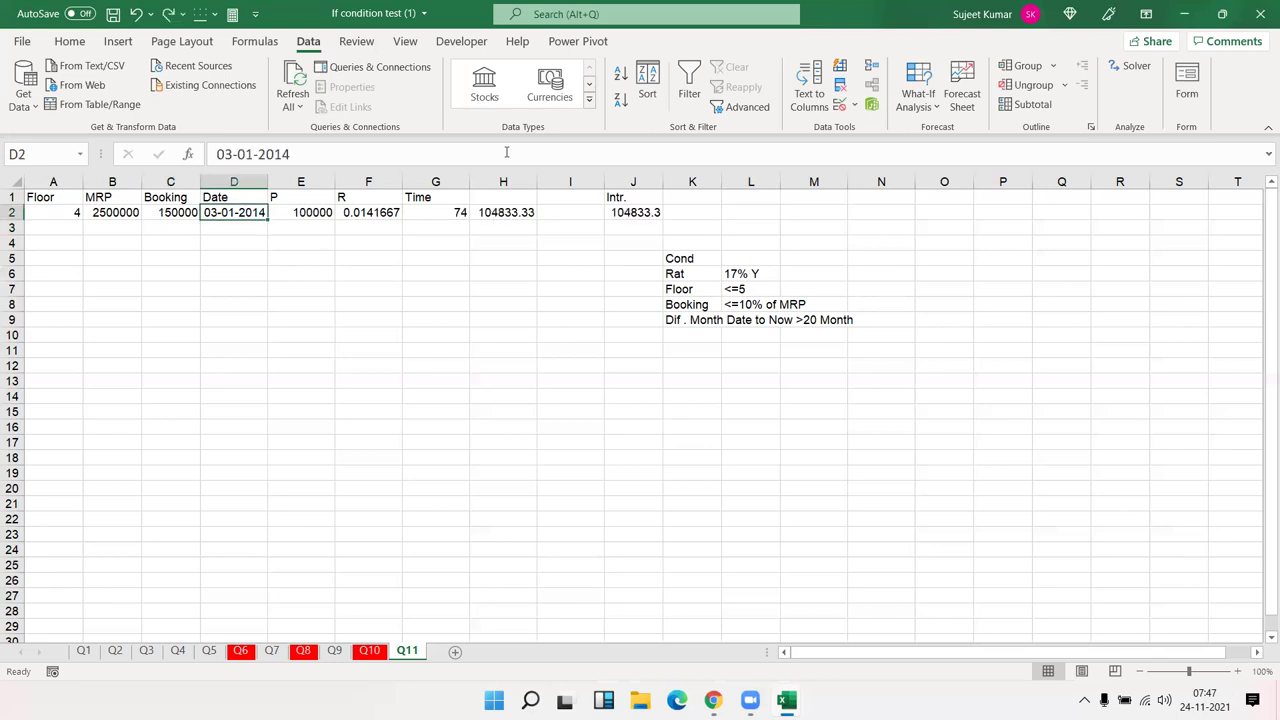
key("Right")
key("shift+Right")
key("shift+Right")
key("shift+Right")
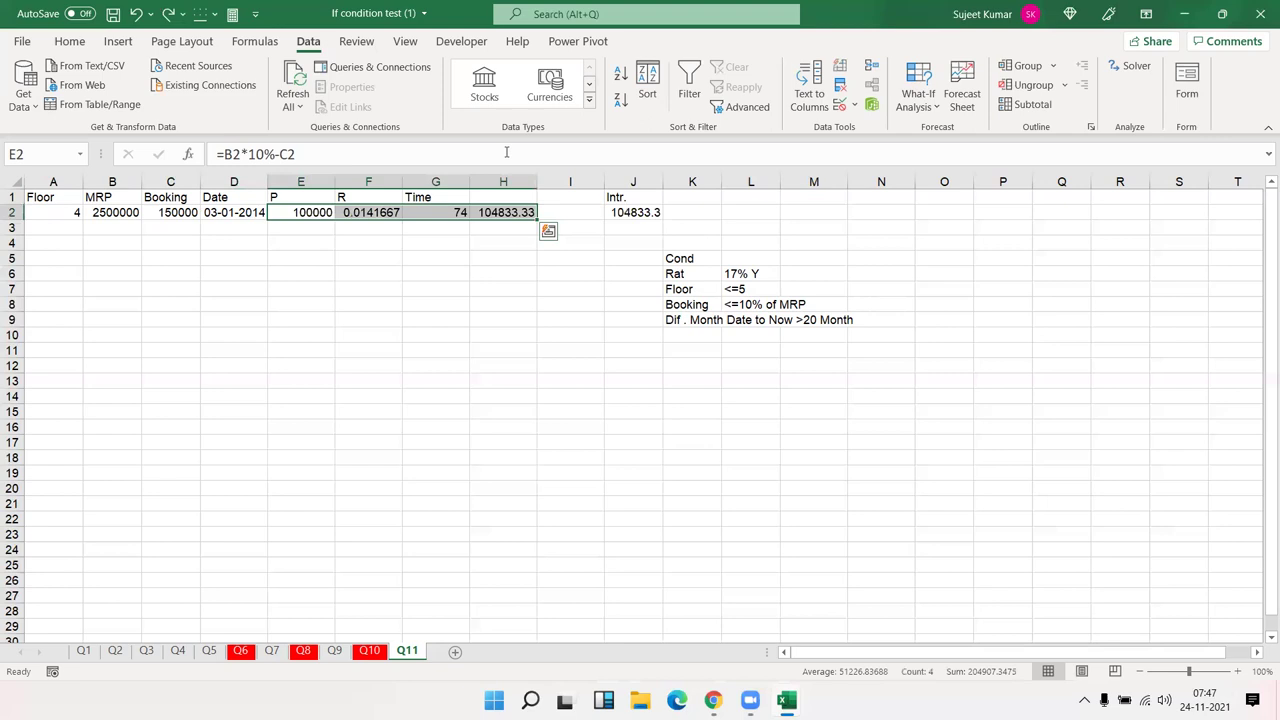
Step: Inspect the J2 Intr. formula without changing it and save 'If condition test (1)'
key("ctrl+Right")
key("ctrl+Right")
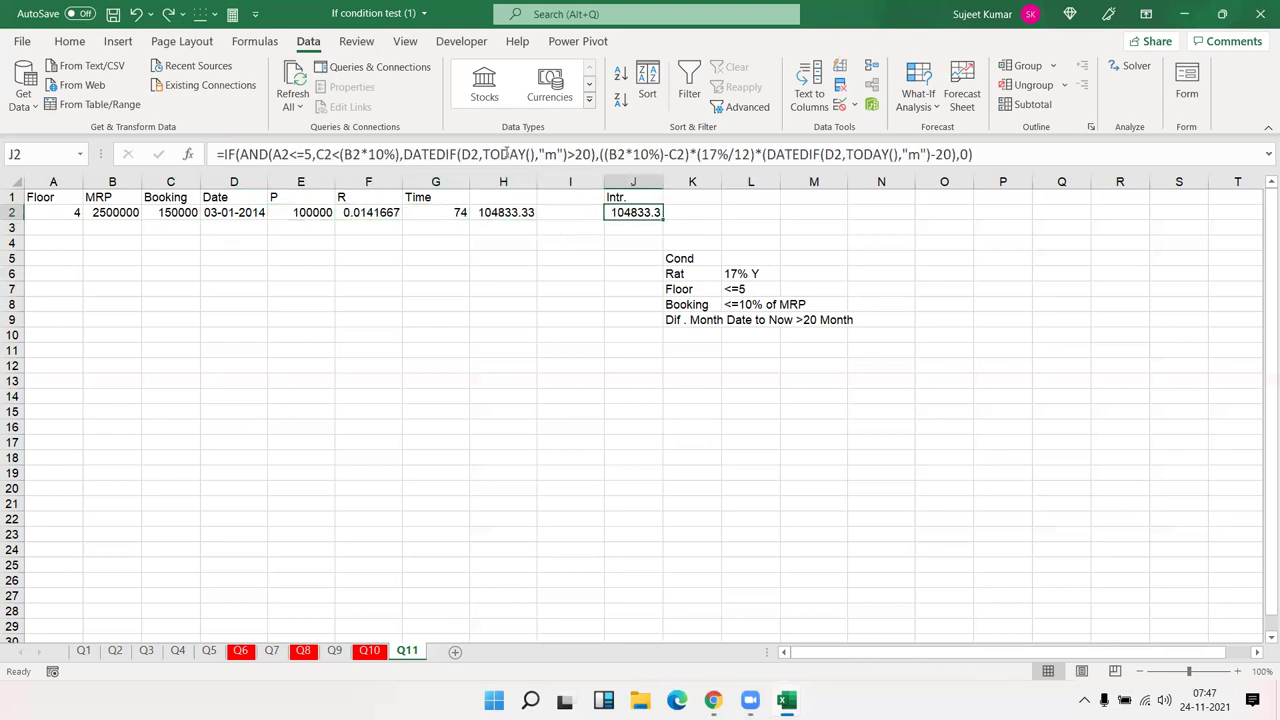
key("F2")
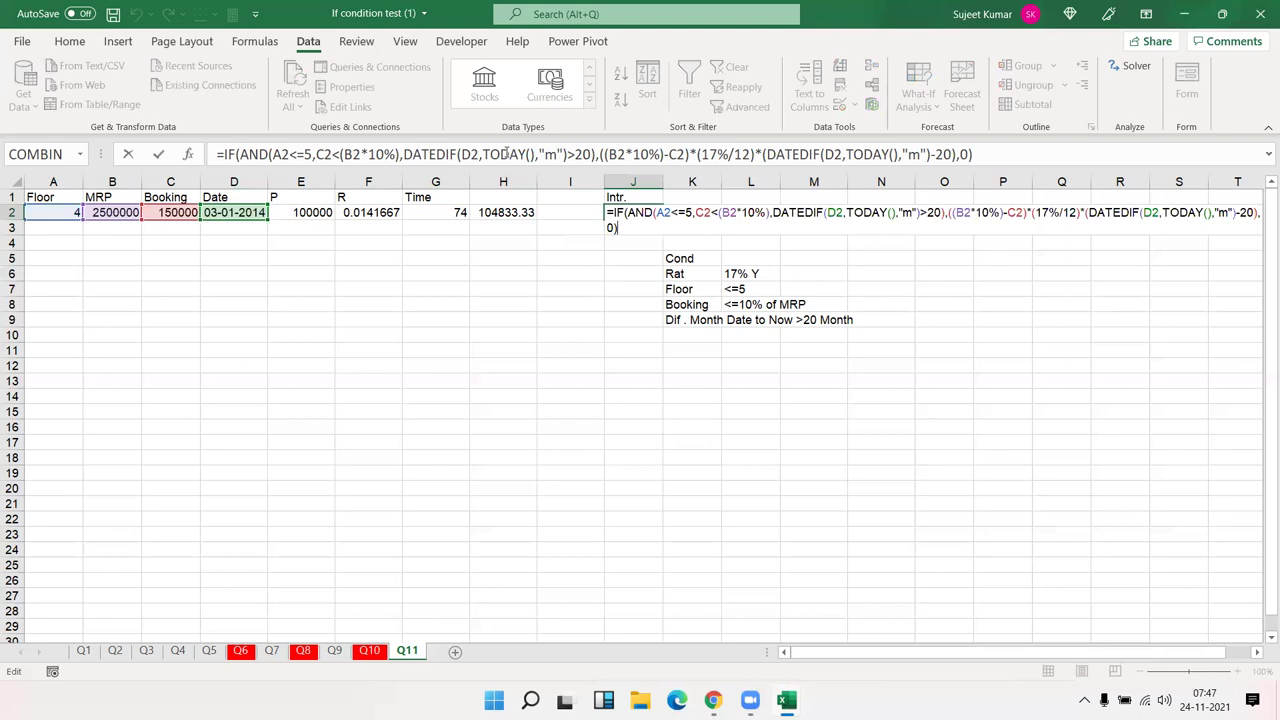
key("Escape")
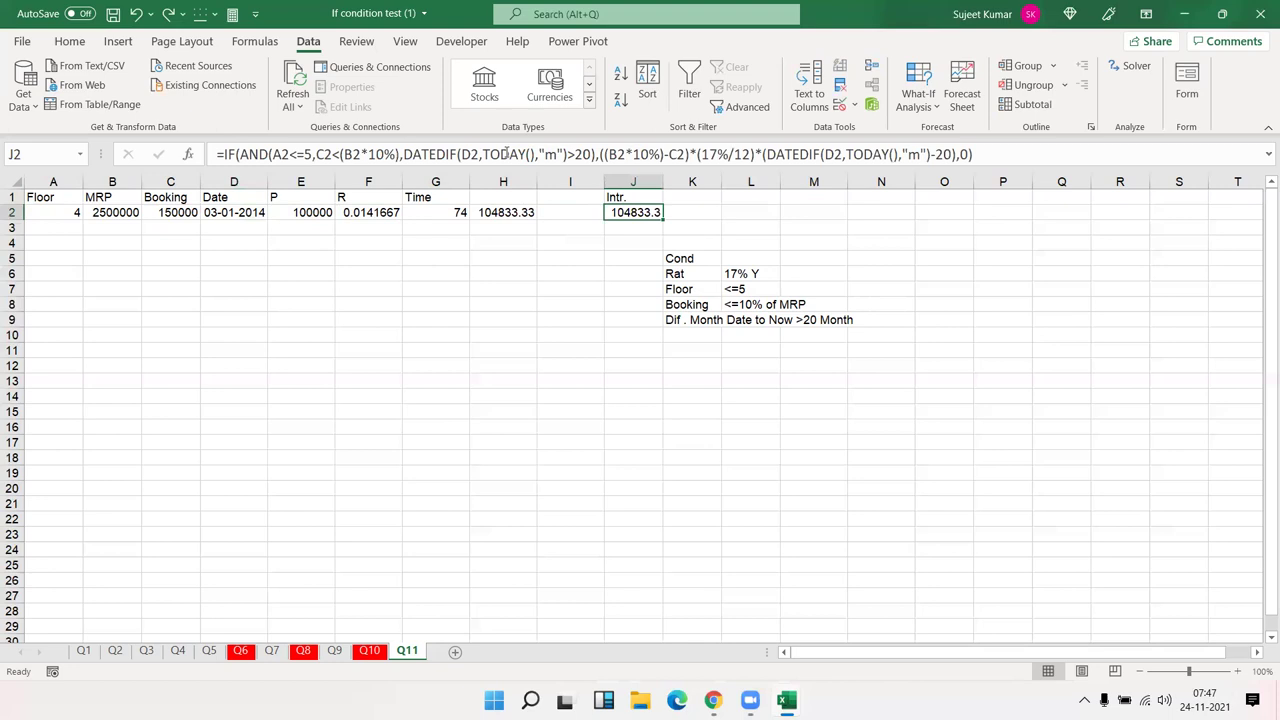
key("ctrl+s")
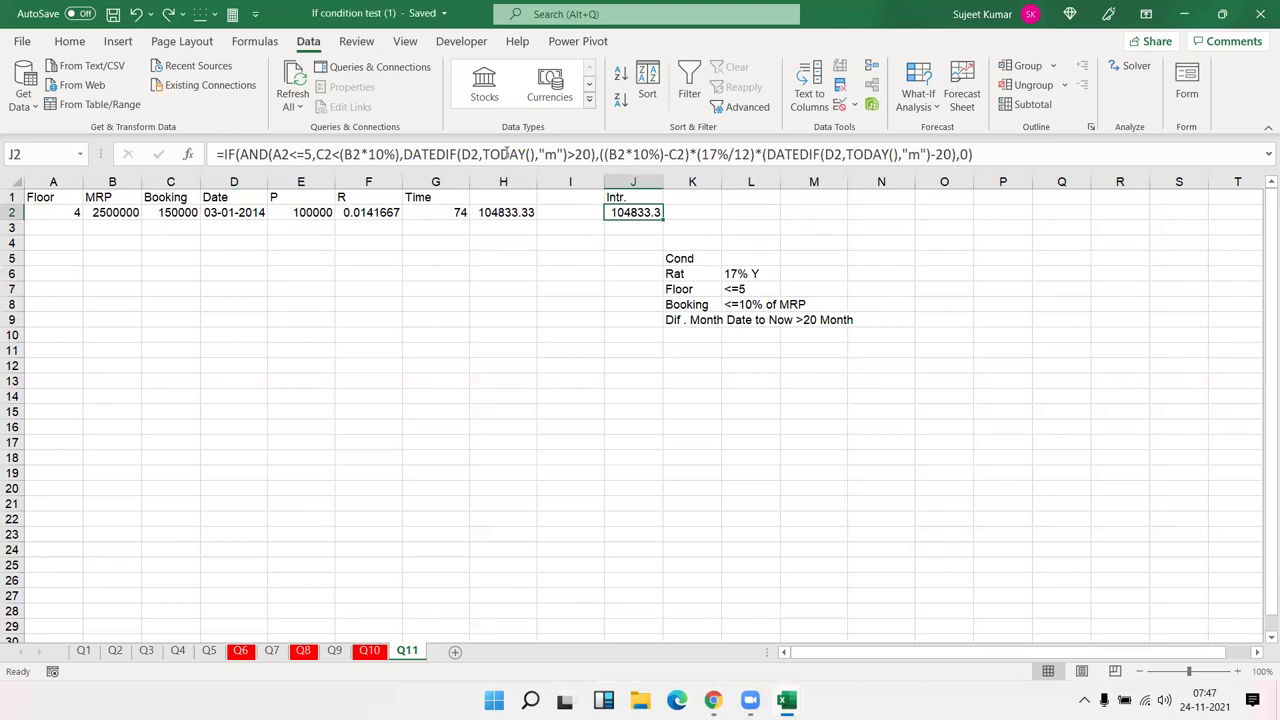
Step: Close Excel and load gmail.com in a new Chrome tab
left_click(1260, 8)
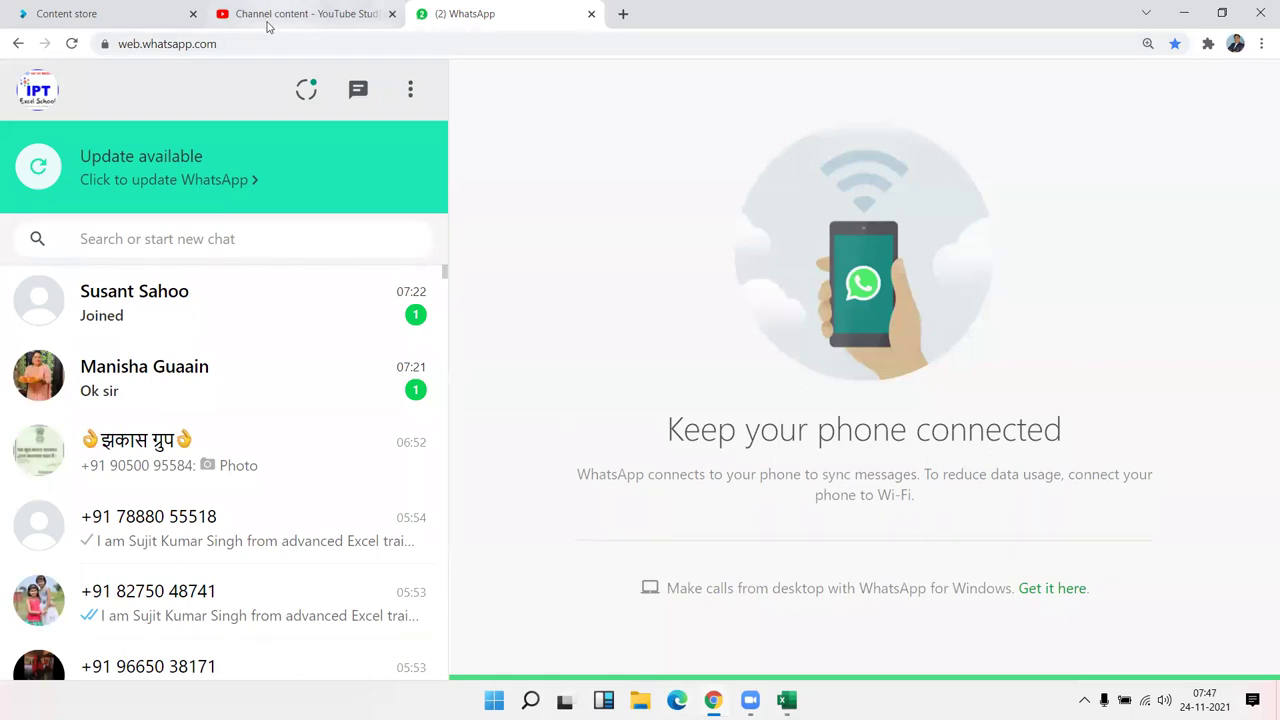
key("ctrl+t")
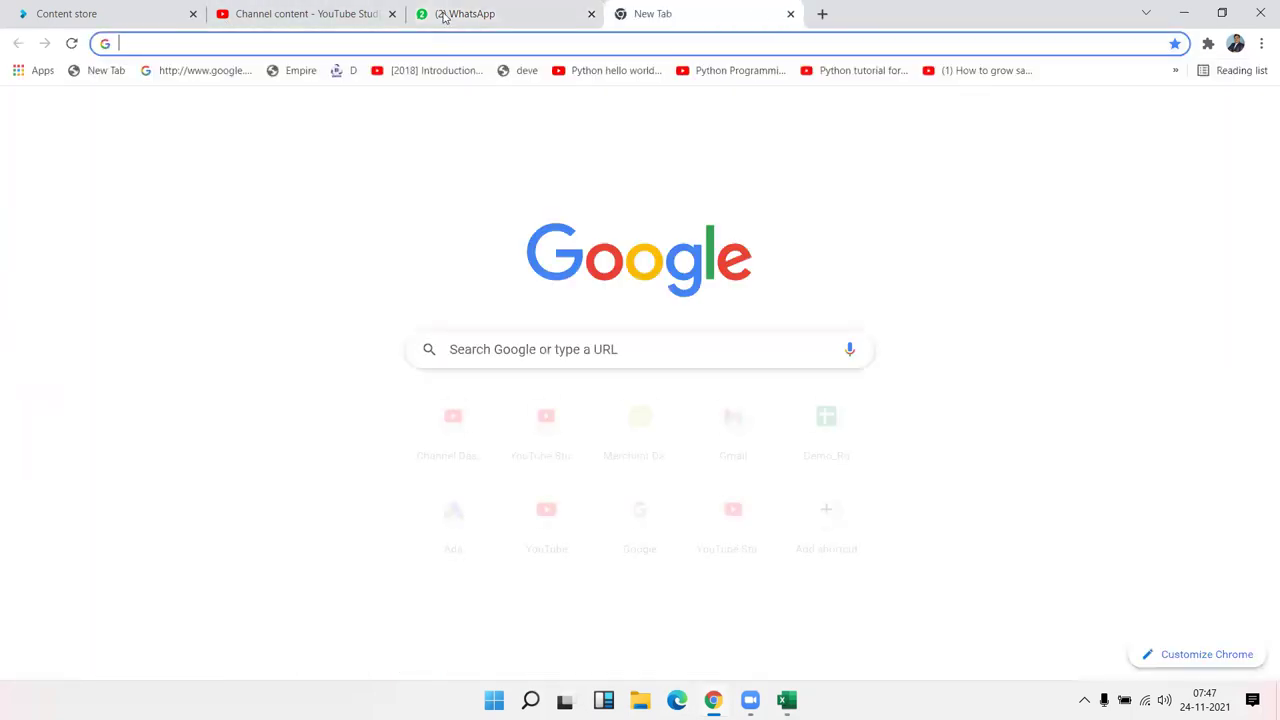
type("gm")
key("Return")
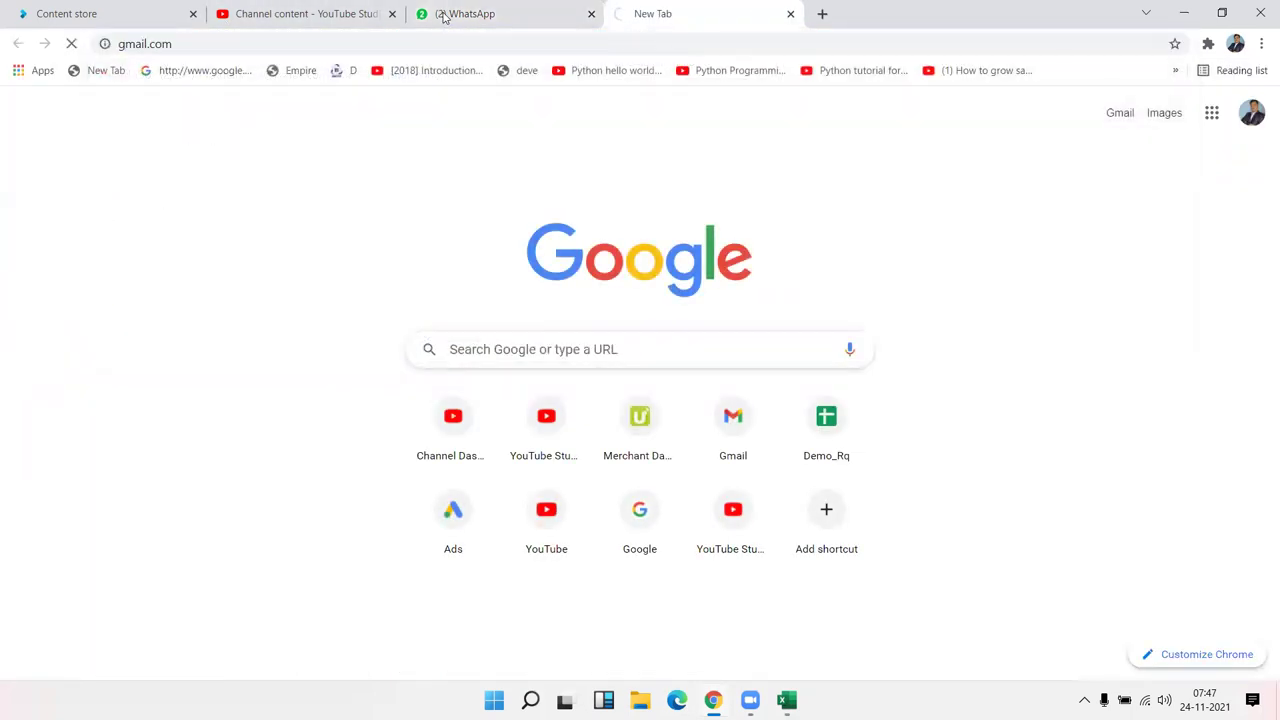